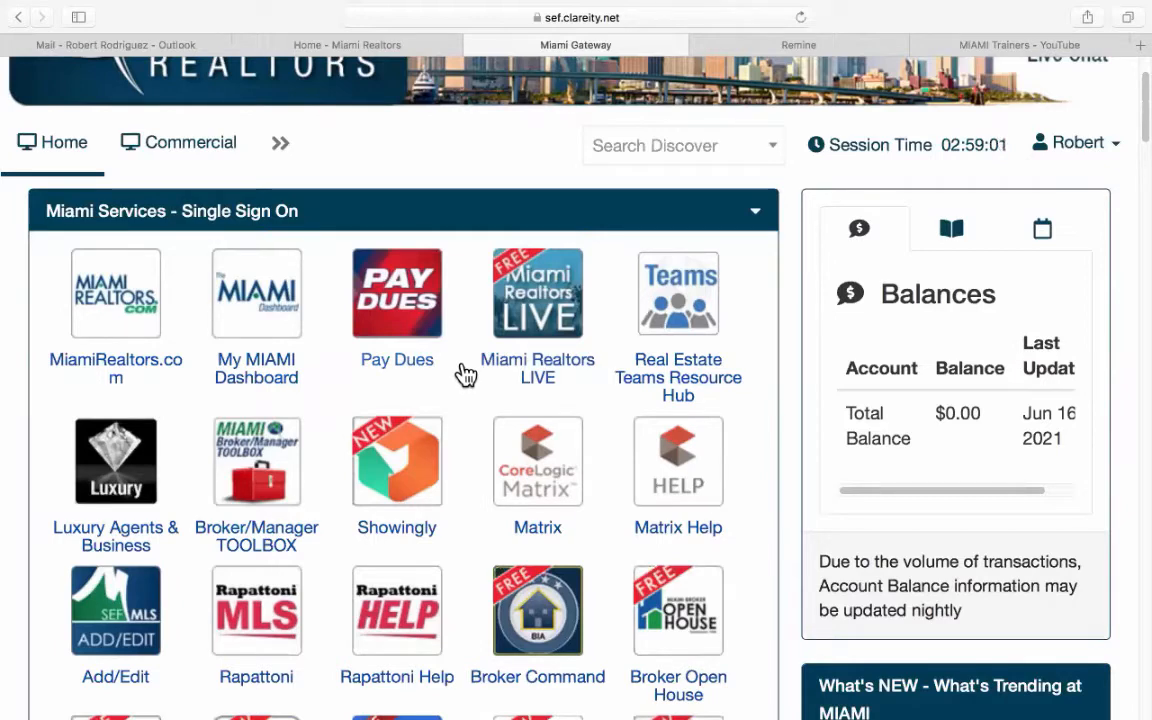
# Switch to the Remine tab and open the Daily dashboard for June 16, 2021.
pyautogui.scroll(-3, 466, 375)
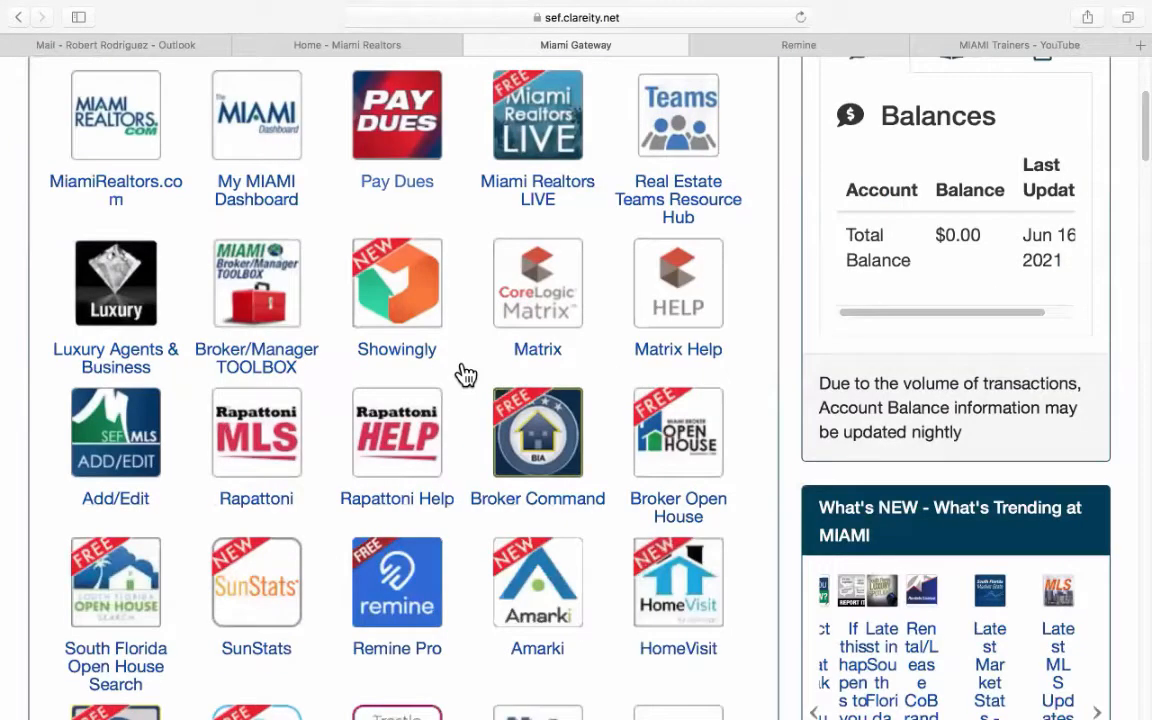
pyautogui.scroll(-2, 404, 399)
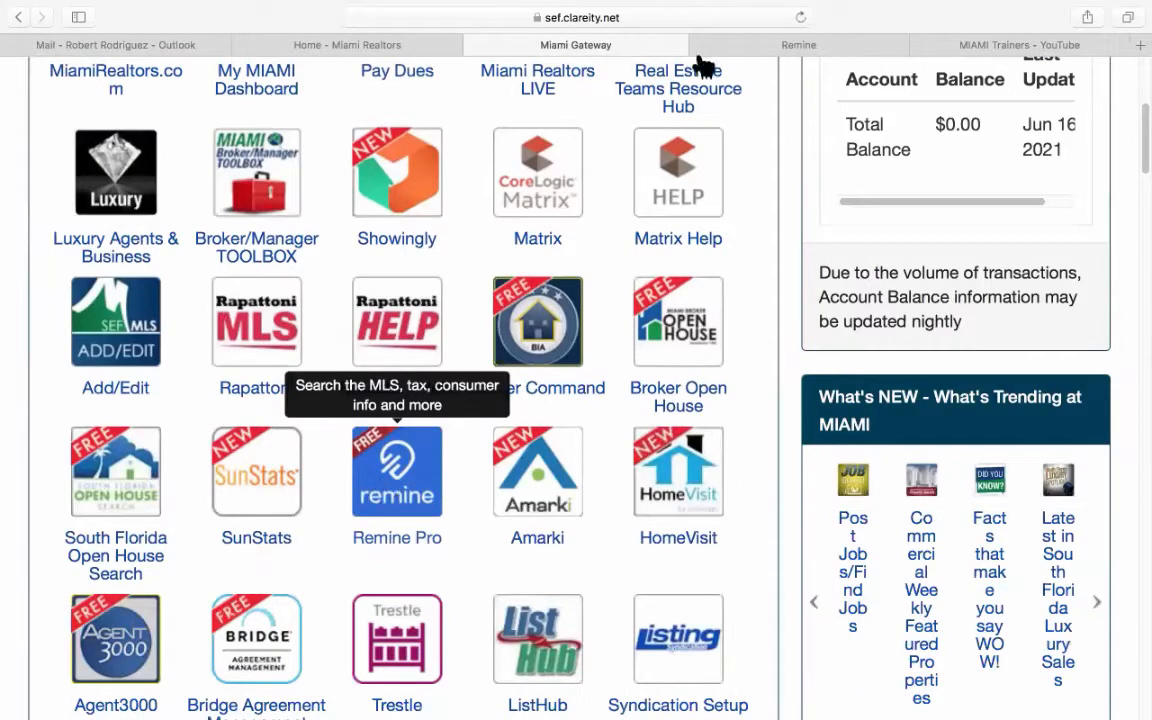
pyautogui.click(752, 41)
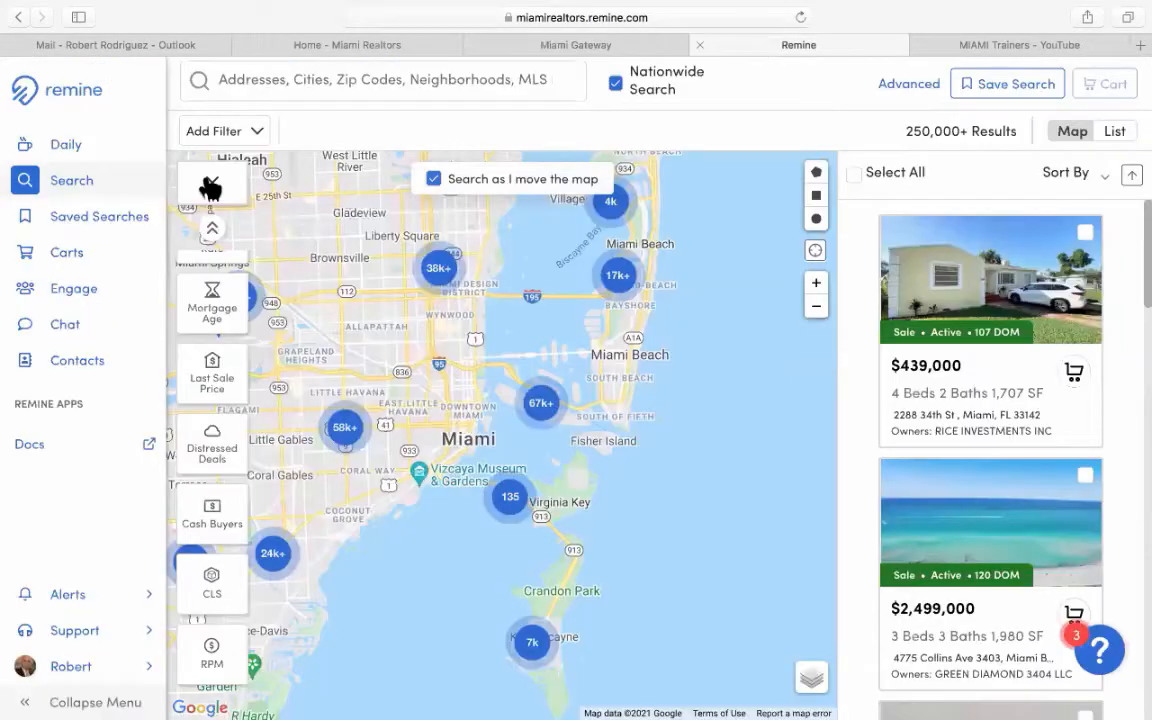
pyautogui.click(60, 147)
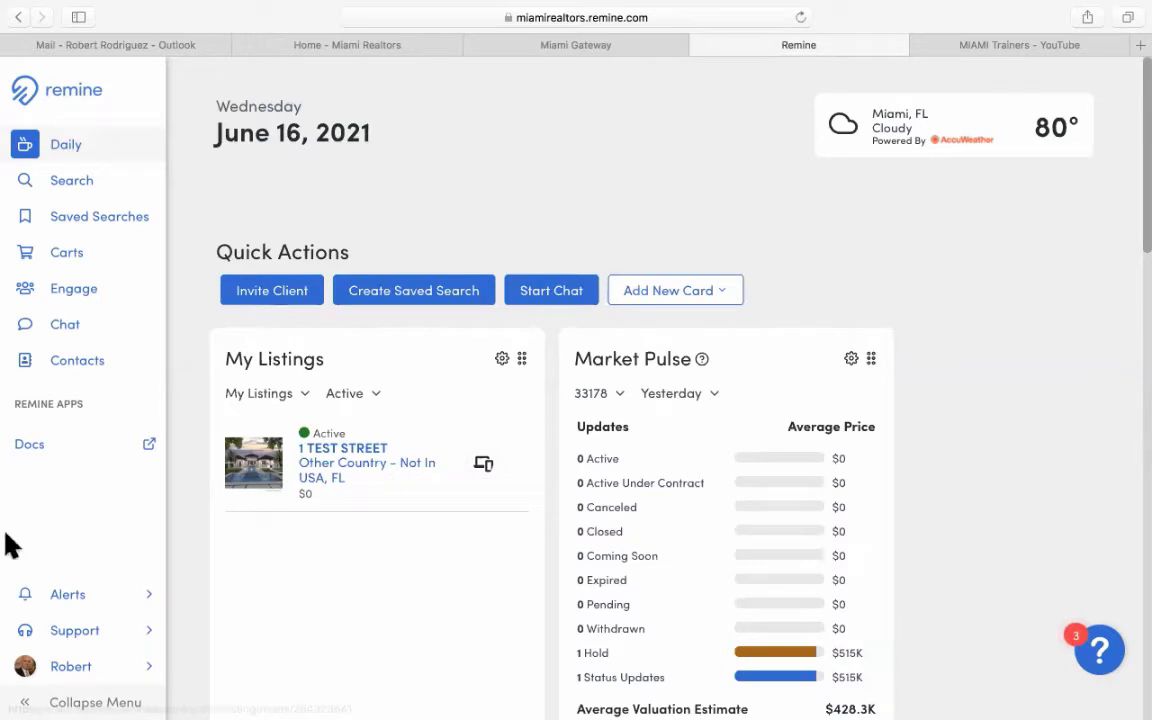
pyautogui.moveTo(5, 547)
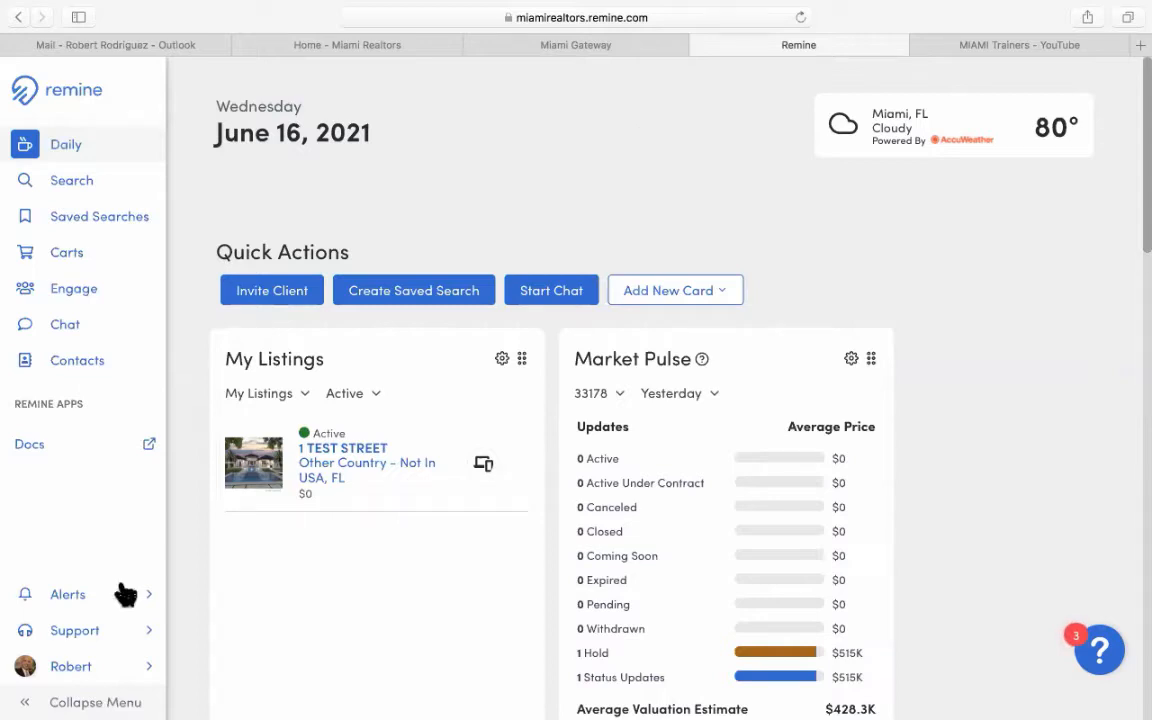
# Open the account Settings page from the profile menu at the bottom left.
pyautogui.click(82, 672)
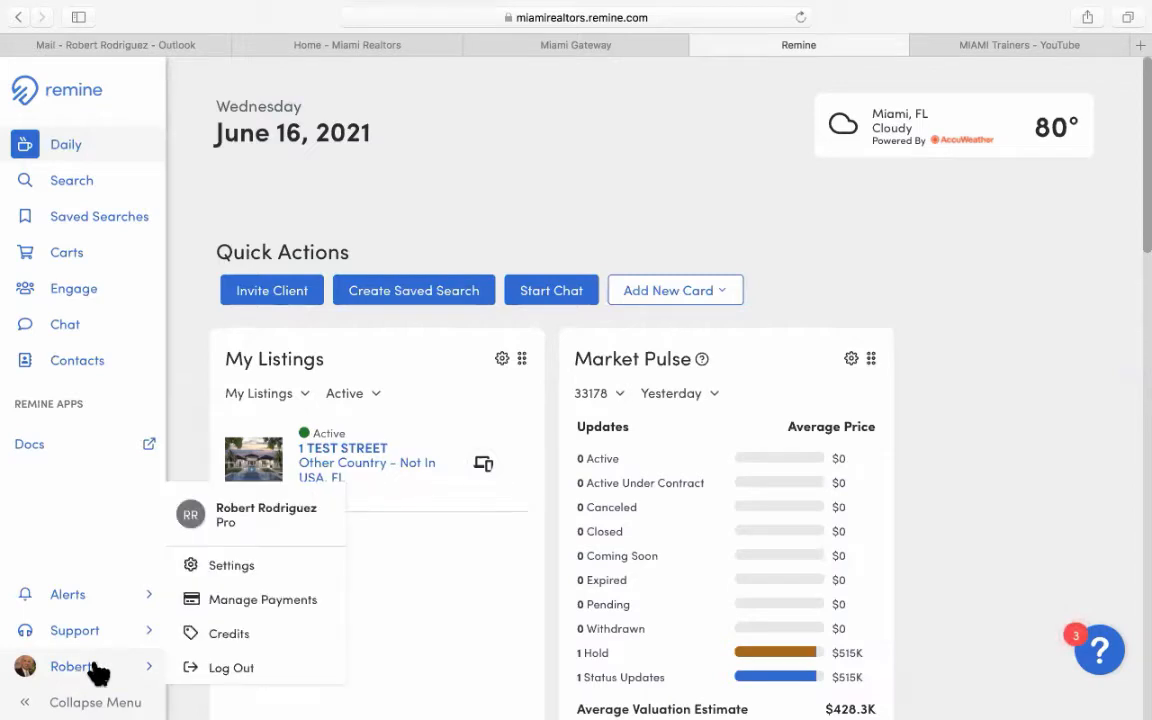
pyautogui.click(231, 566)
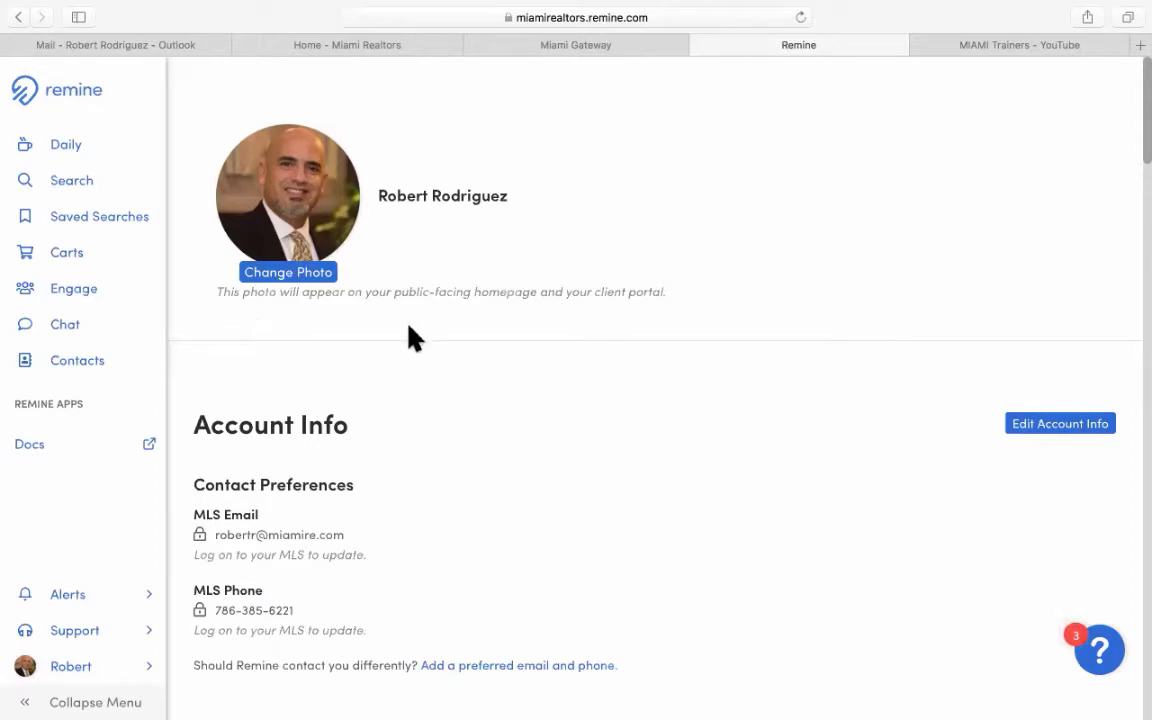
pyautogui.scroll(-1, 410, 337)
pyautogui.scroll(-1, 418, 338)
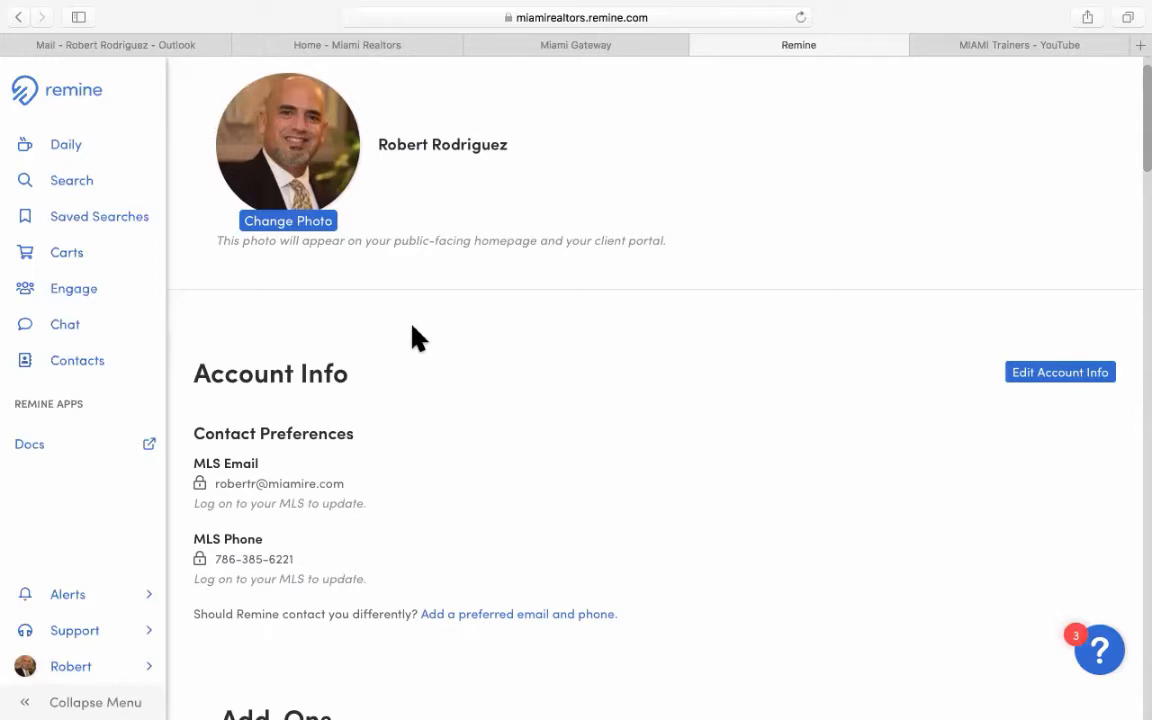
# Scroll through Account Info, the Moody's Analytics add-on and Display Preferences.
pyautogui.scroll(-3, 412, 326)
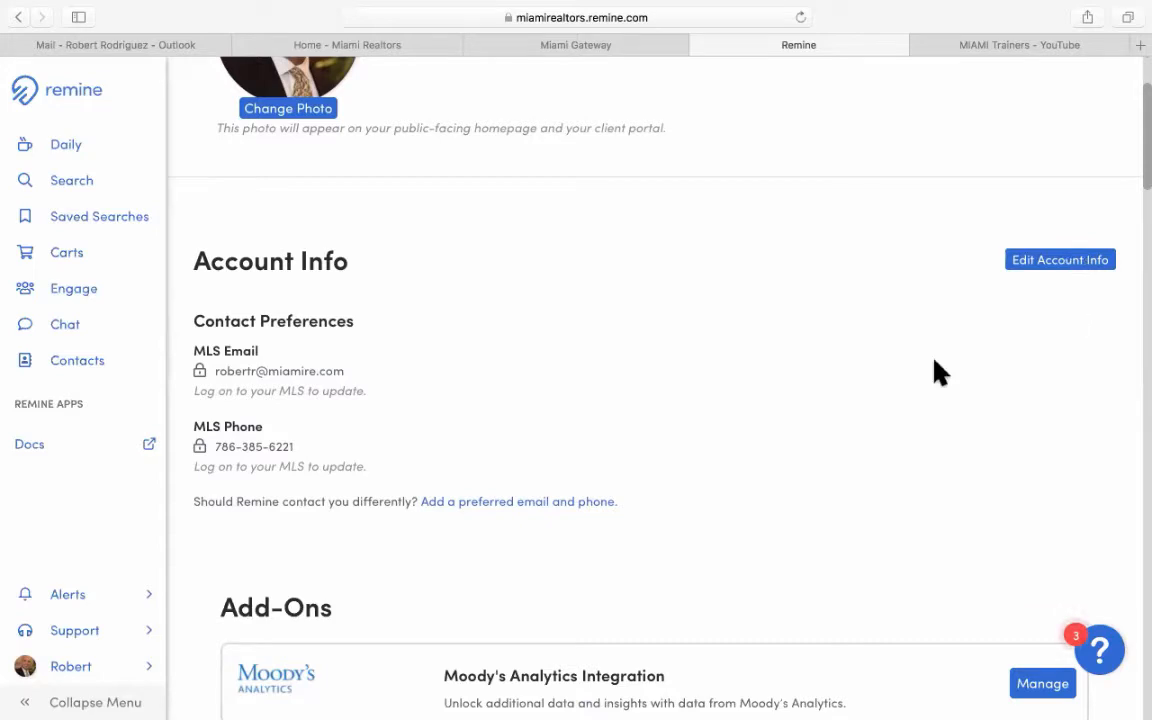
pyautogui.scroll(-1, 940, 372)
pyautogui.scroll(-2, 940, 372)
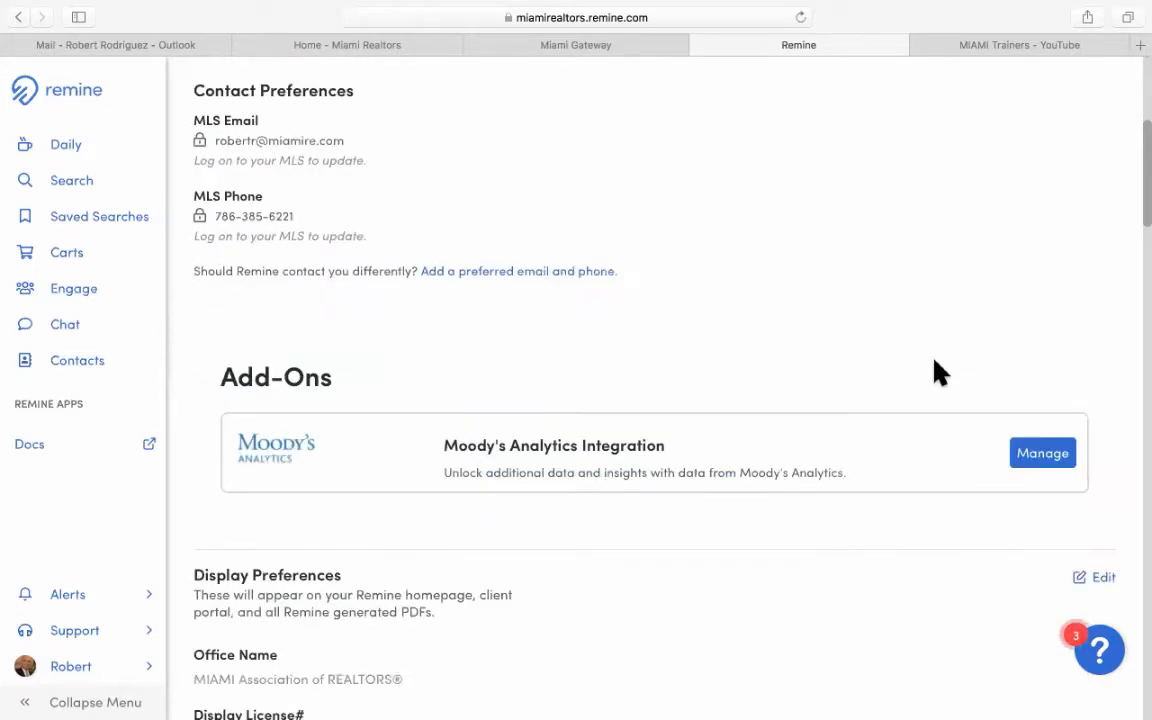
pyautogui.scroll(-2, 940, 372)
pyautogui.scroll(-2, 934, 362)
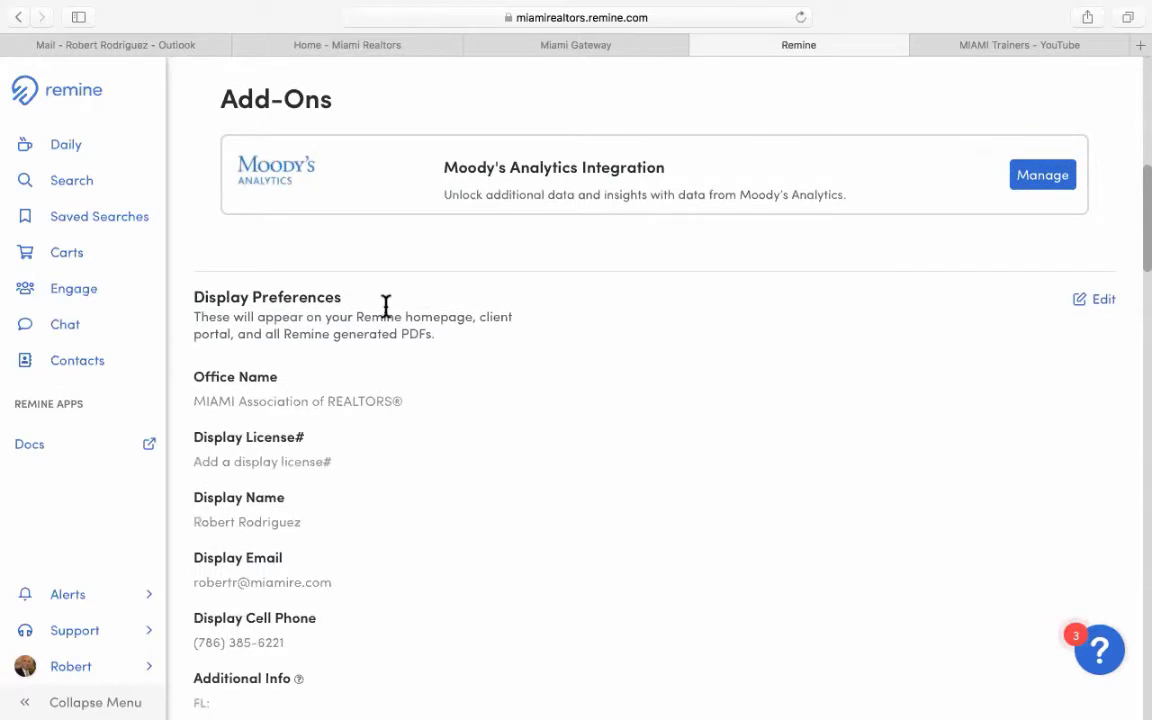
pyautogui.scroll(-1, 538, 362)
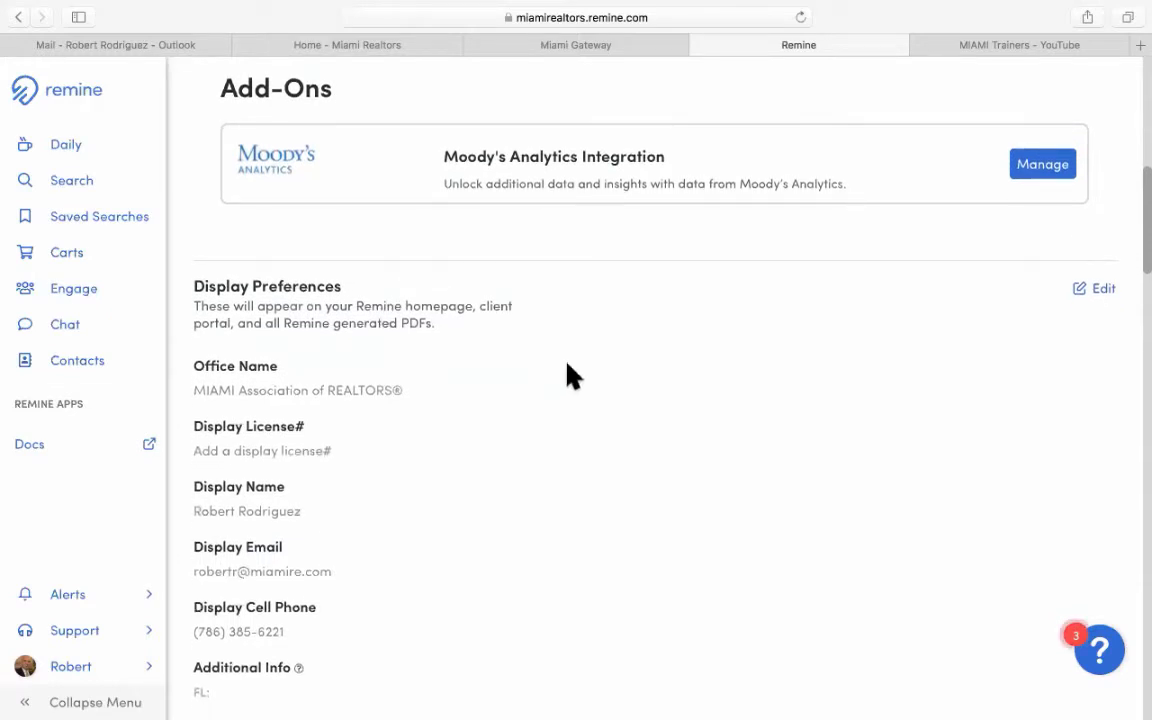
pyautogui.scroll(-1, 570, 376)
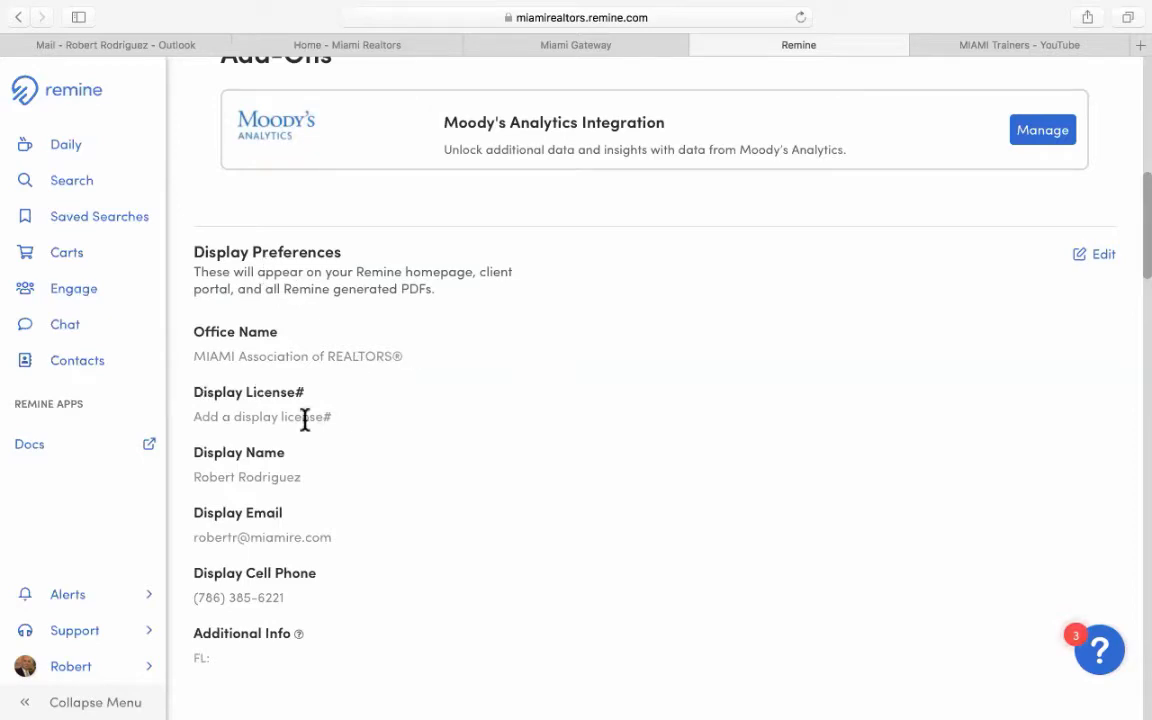
pyautogui.scroll(-1, 340, 437)
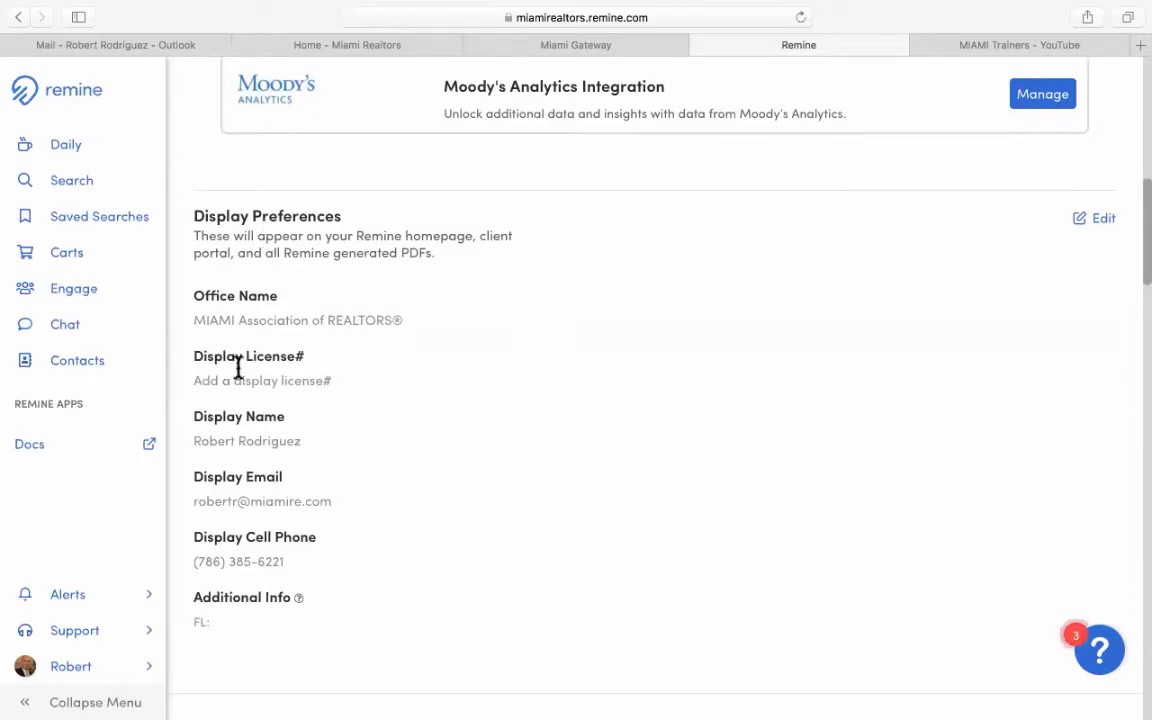
pyautogui.scroll(-1, 255, 440)
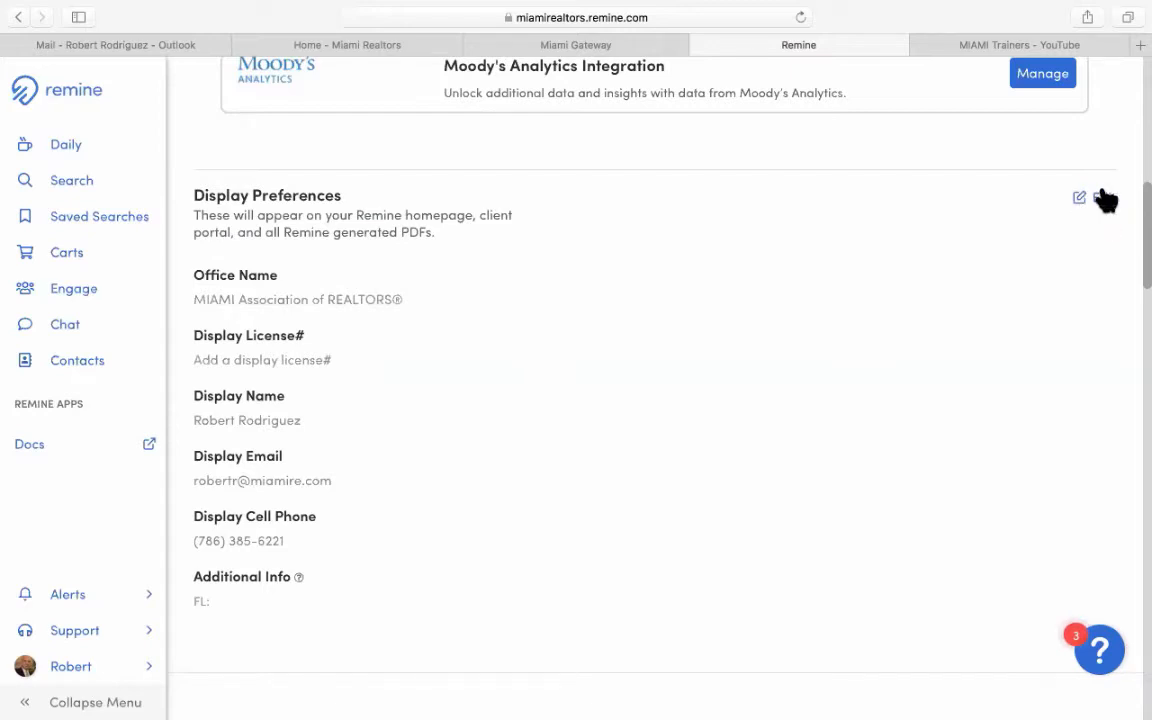
pyautogui.scroll(1, 600, 395)
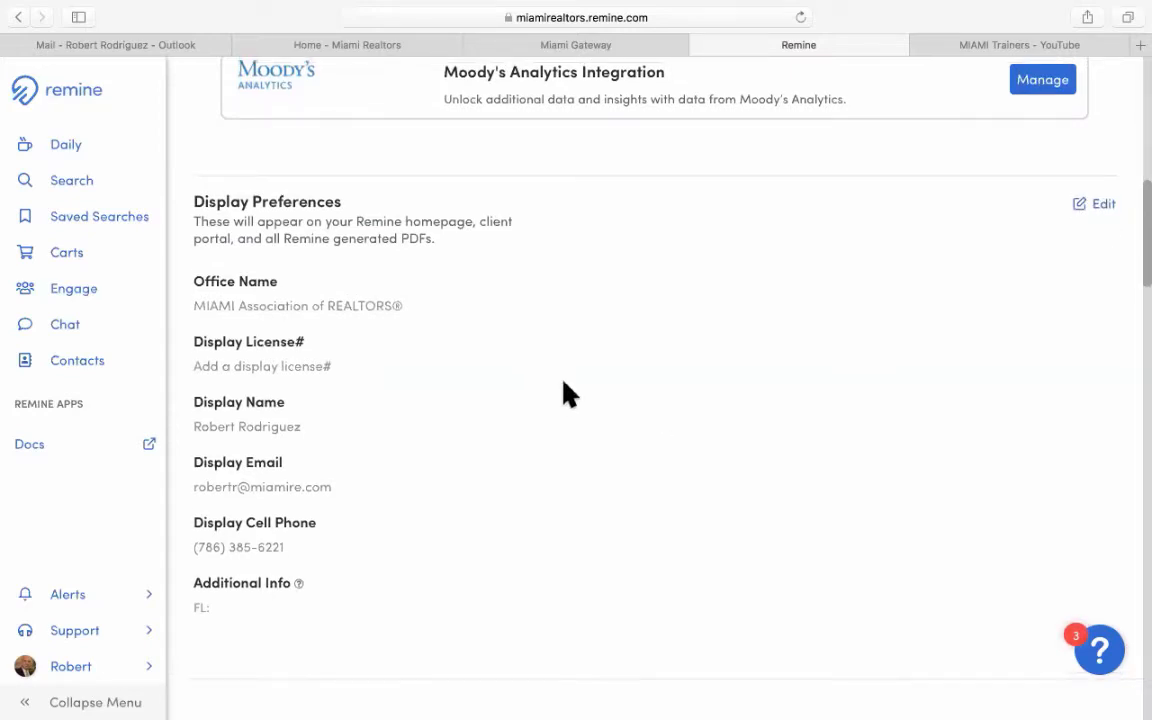
pyautogui.scroll(-5, 566, 385)
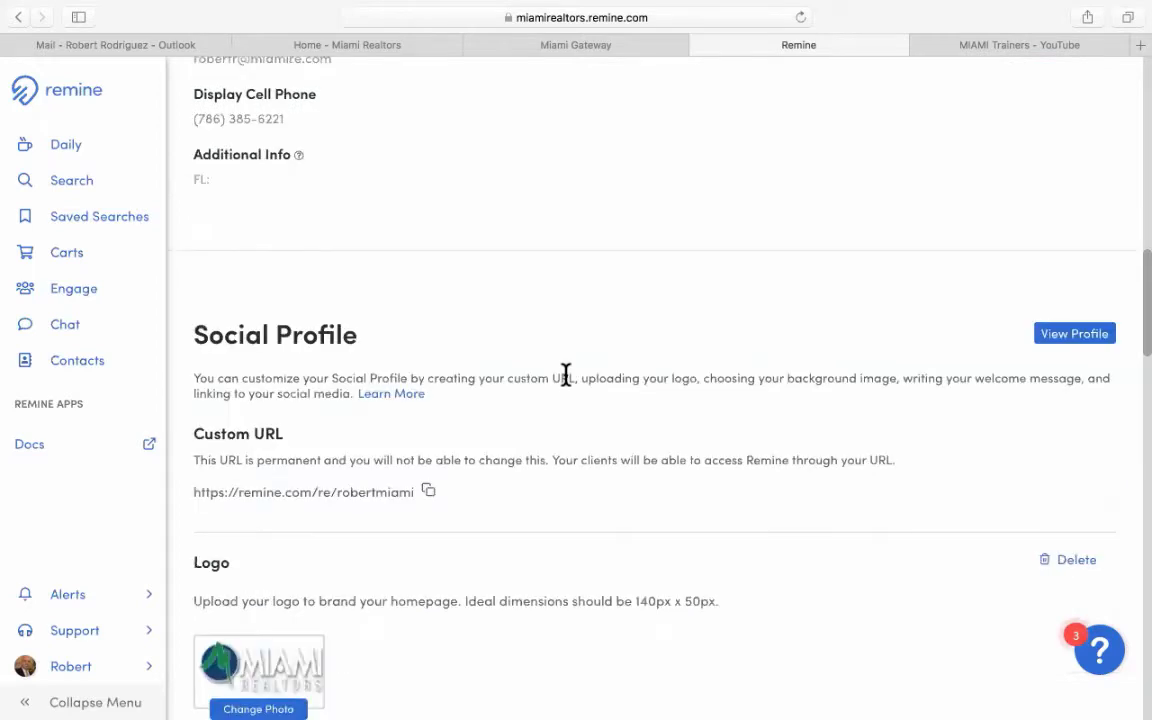
pyautogui.scroll(-3, 566, 374)
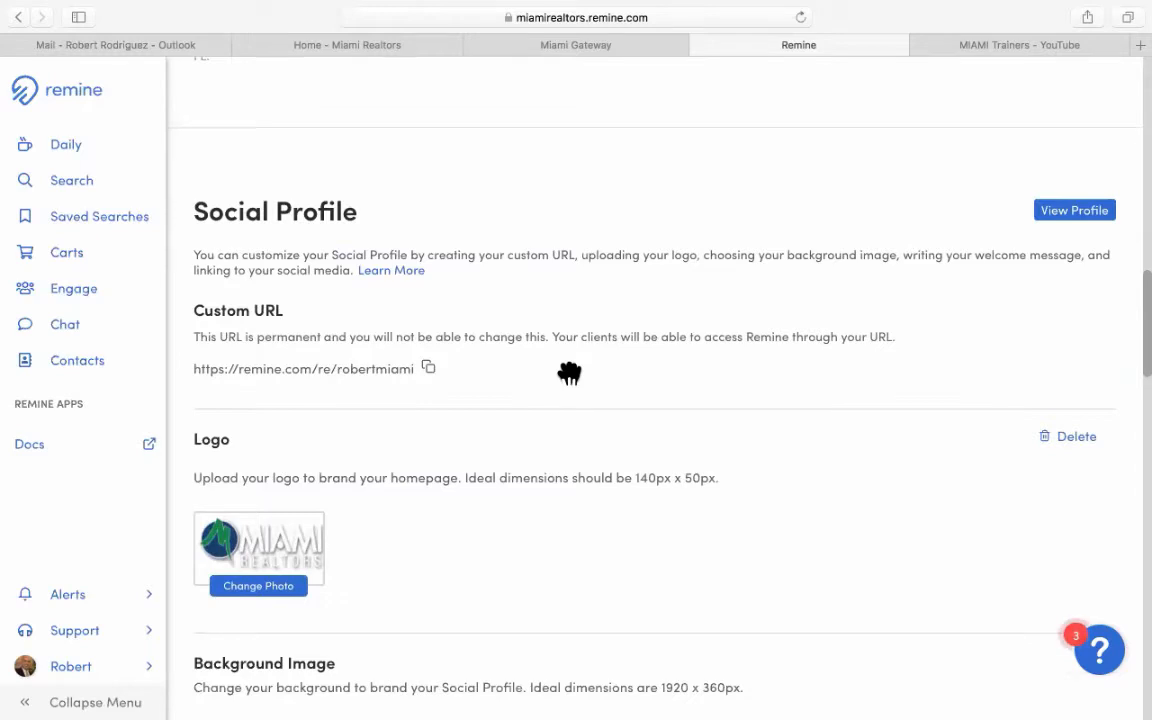
pyautogui.scroll(-1, 569, 373)
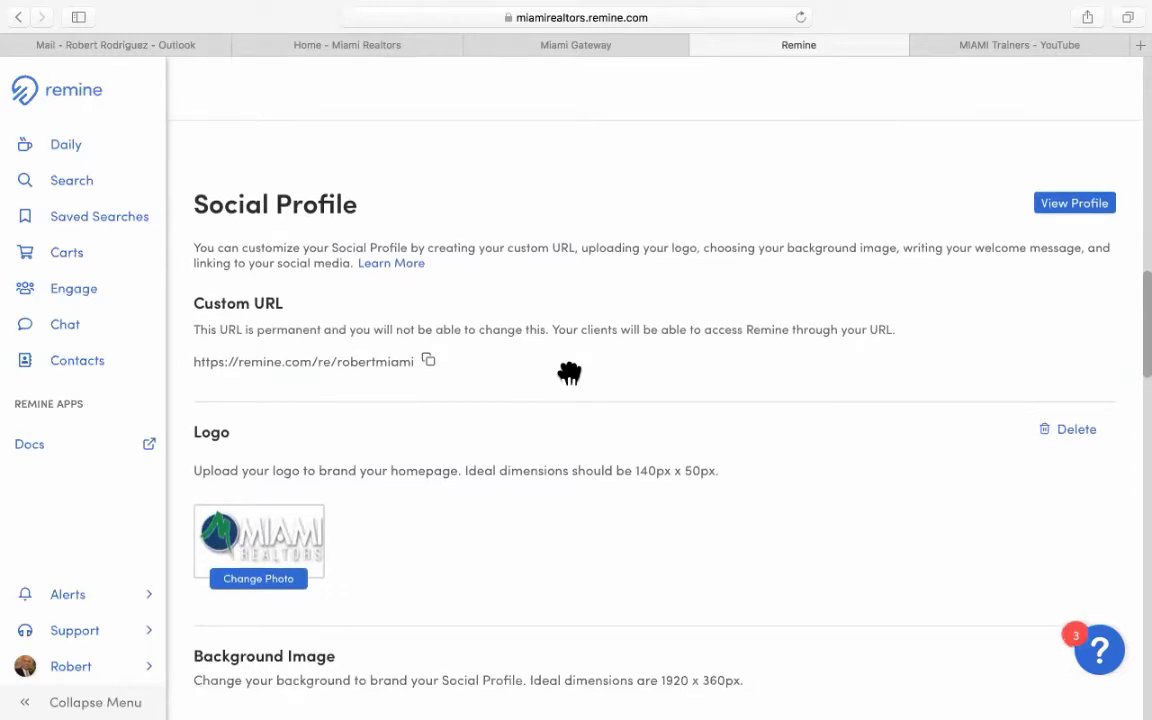
pyautogui.scroll(-3, 540, 376)
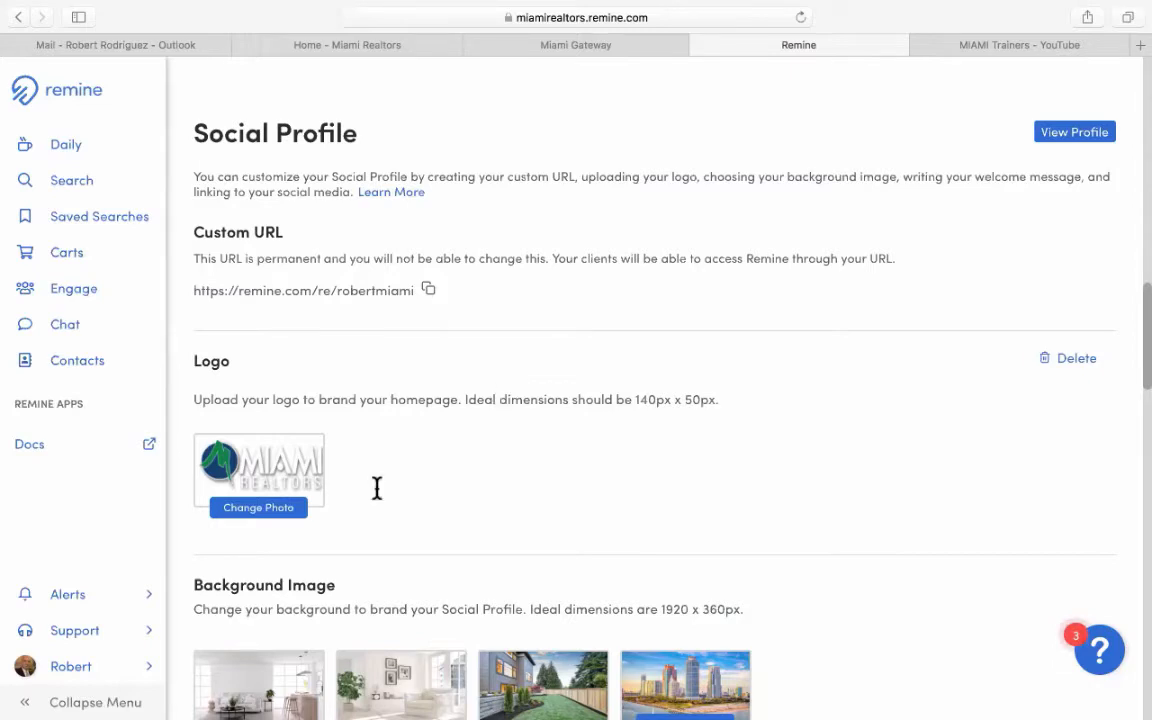
pyautogui.scroll(-1, 377, 488)
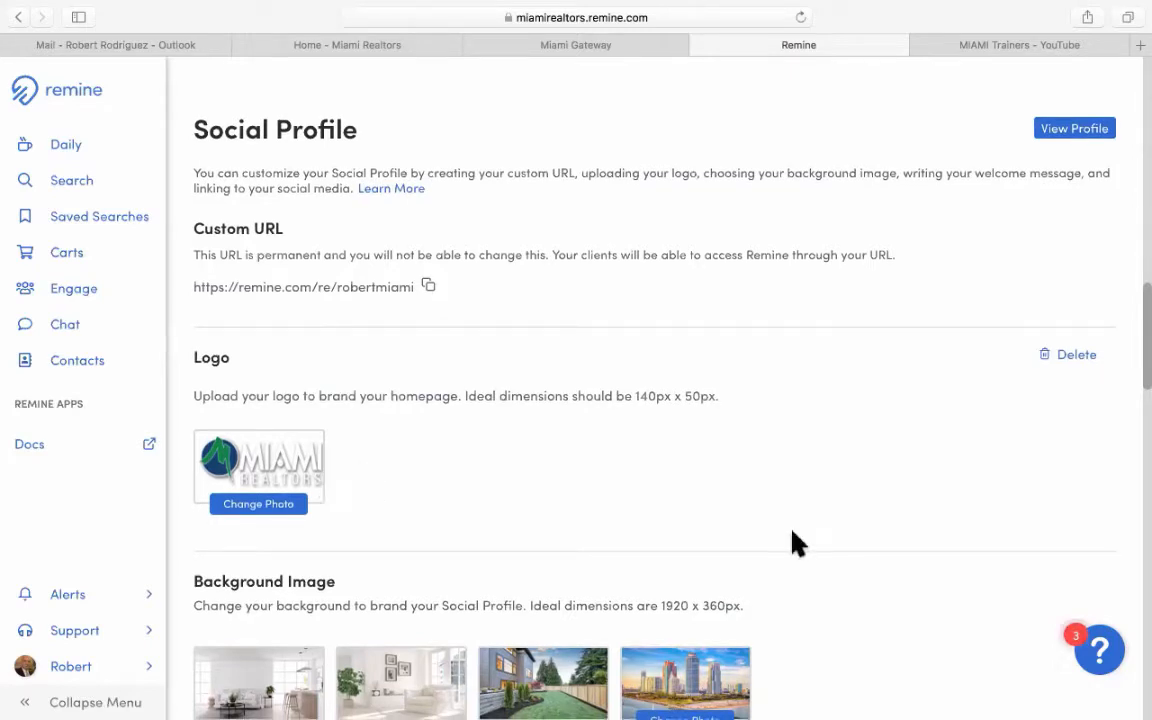
pyautogui.scroll(-2, 800, 544)
pyautogui.scroll(-4, 790, 500)
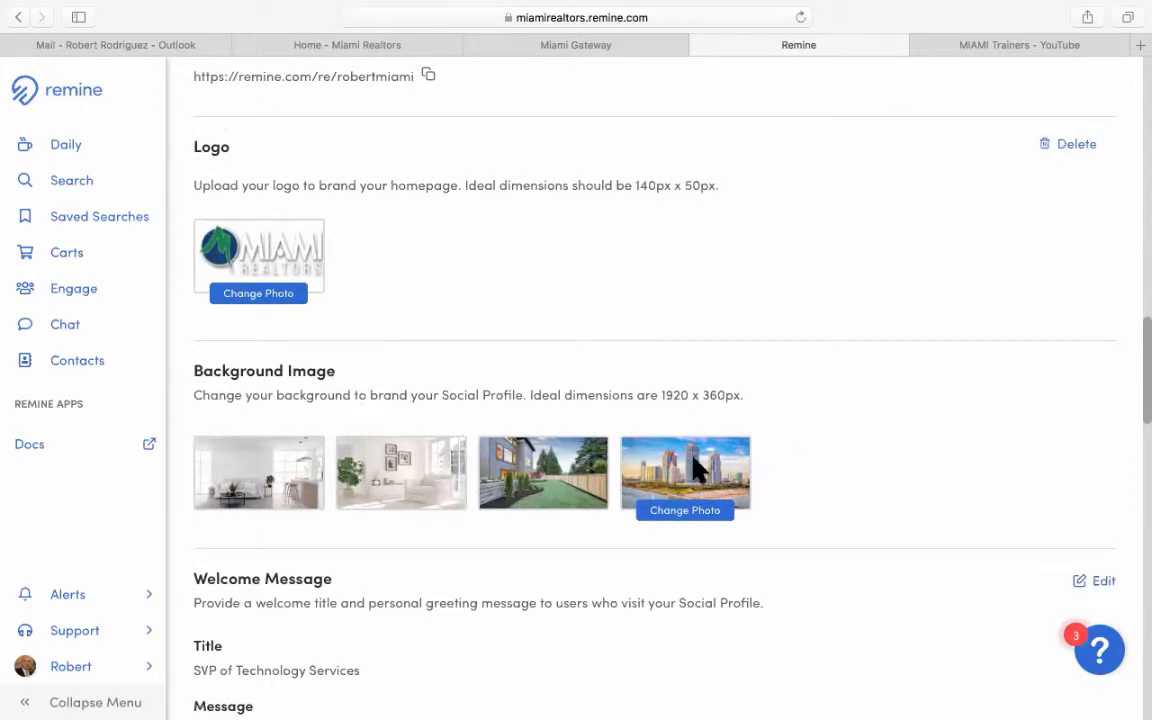
pyautogui.scroll(-5, 250, 400)
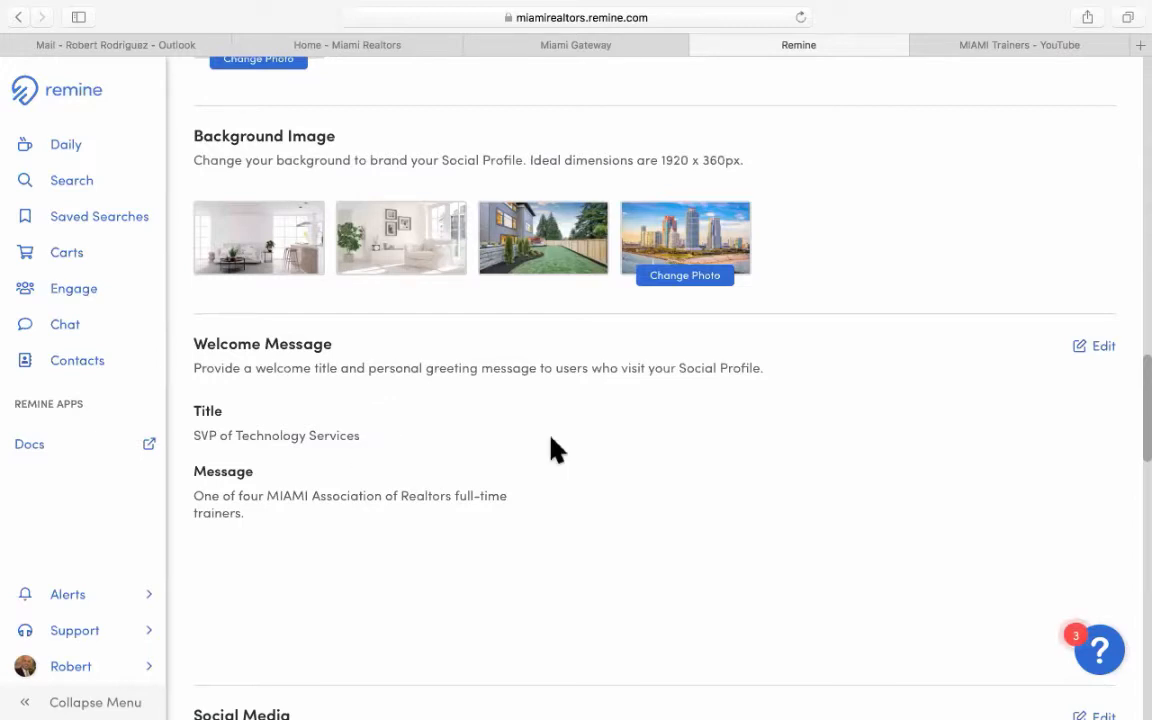
pyautogui.scroll(-2, 550, 445)
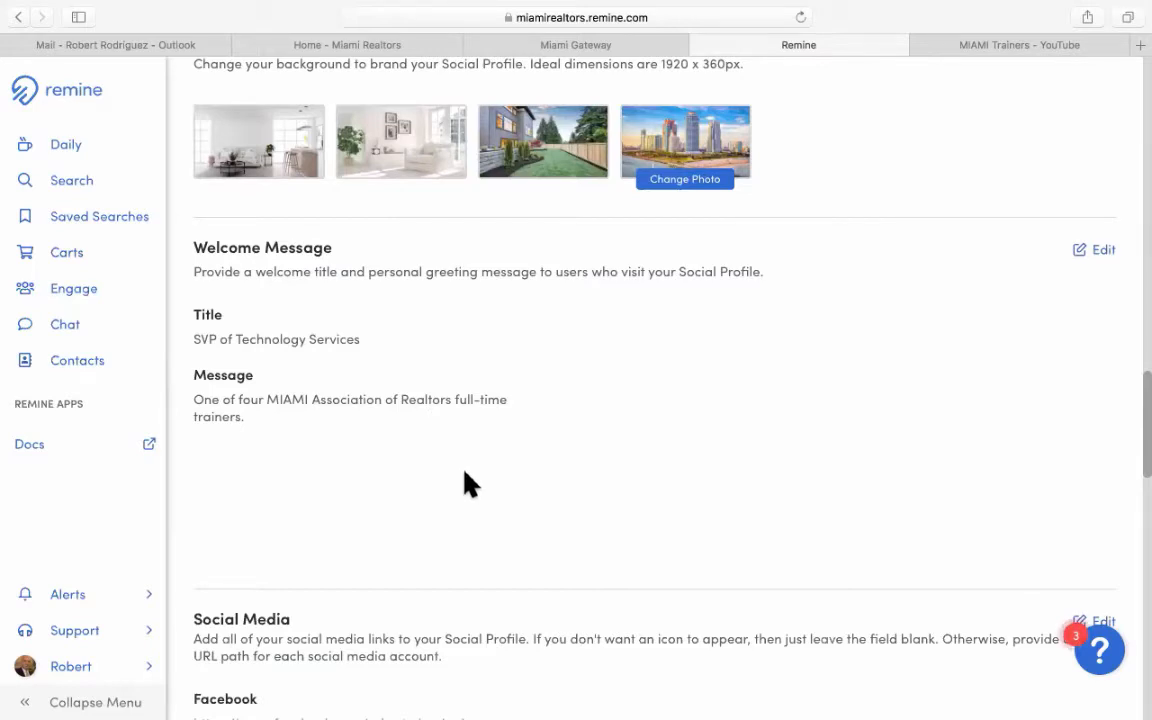
pyautogui.scroll(-3, 470, 484)
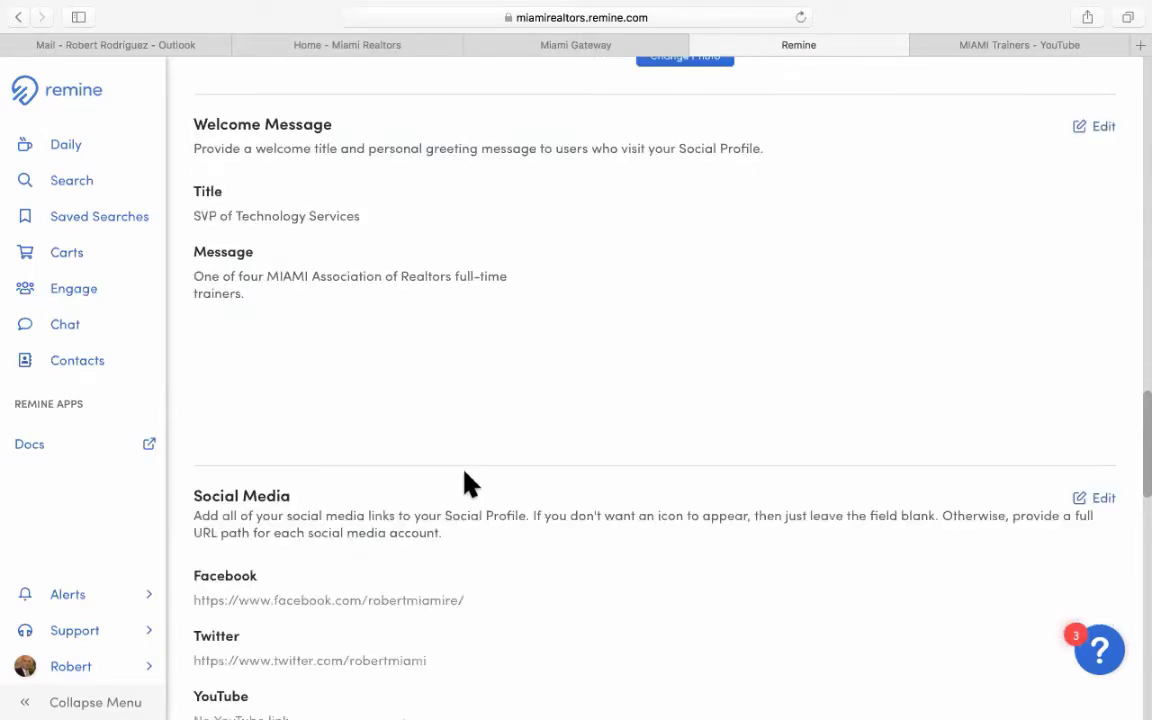
pyautogui.scroll(-3, 470, 484)
pyautogui.scroll(-2, 470, 484)
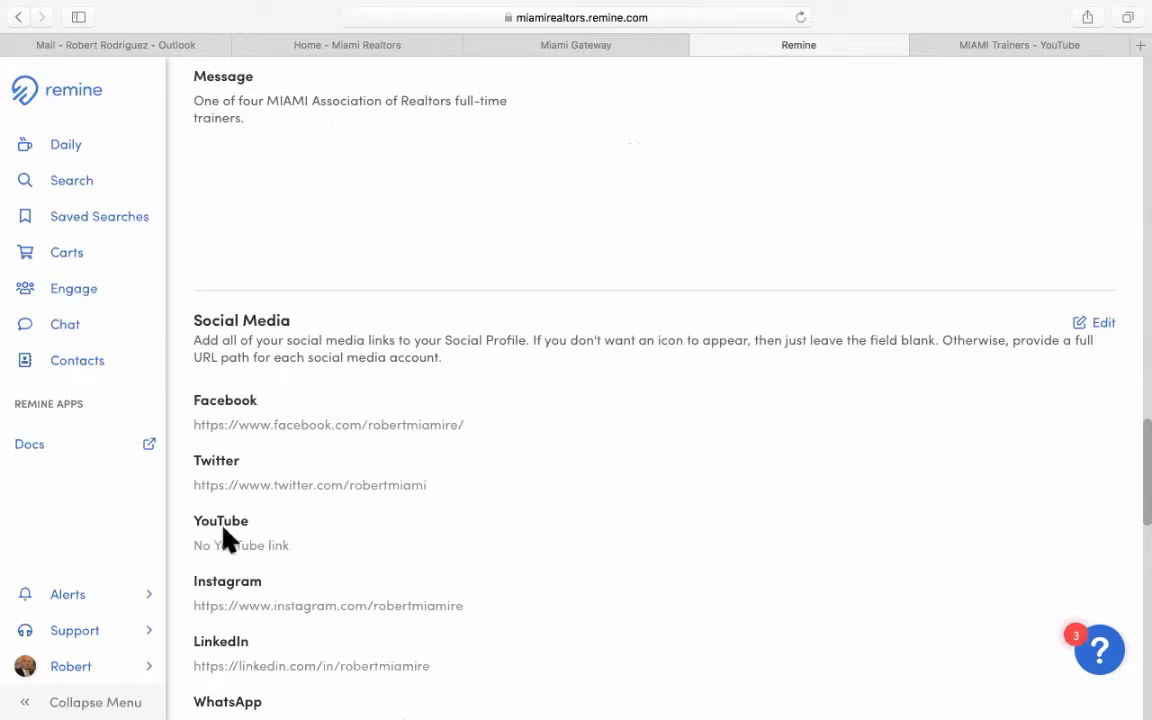
# Copy the MIAMI Trainers YouTube channel address and return to the Remine settings tab.
pyautogui.click(983, 42)
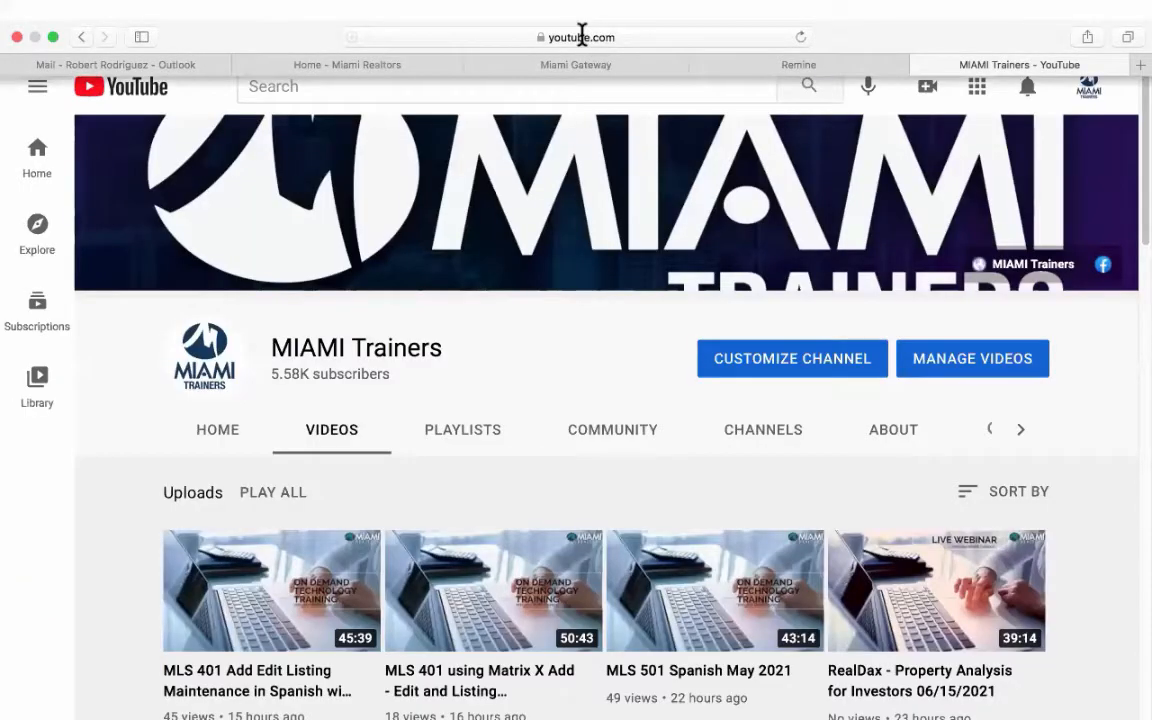
pyautogui.click(581, 37)
pyautogui.rightClick(590, 37)
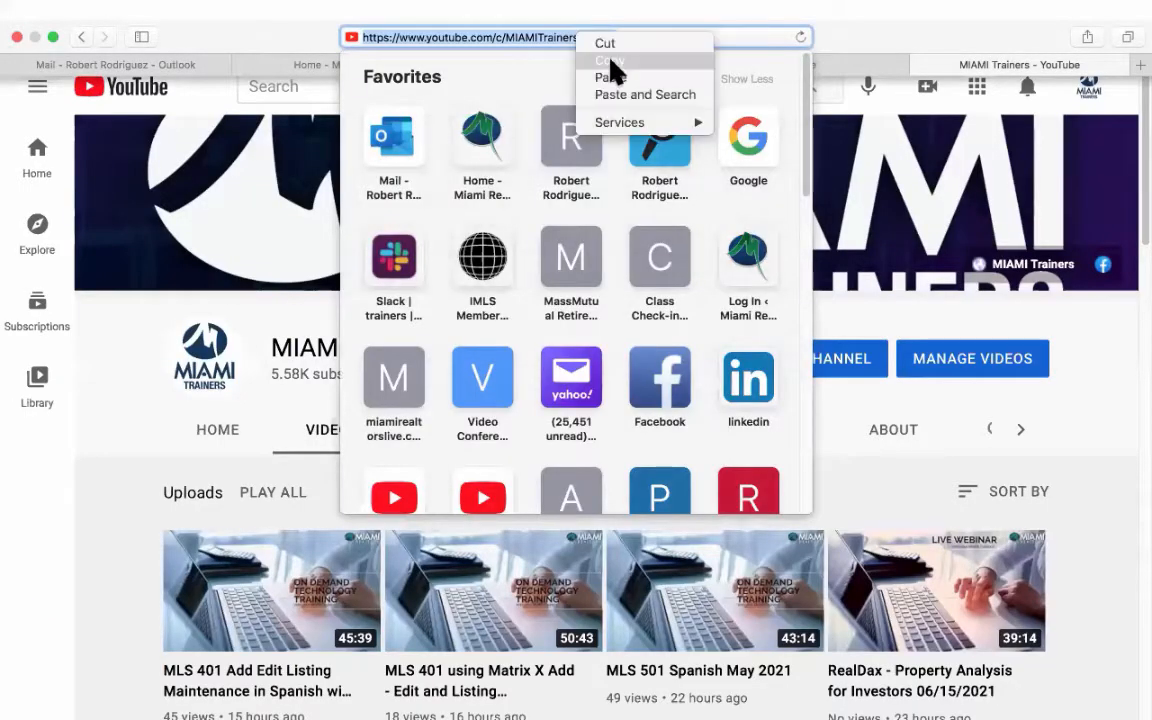
pyautogui.click(862, 66)
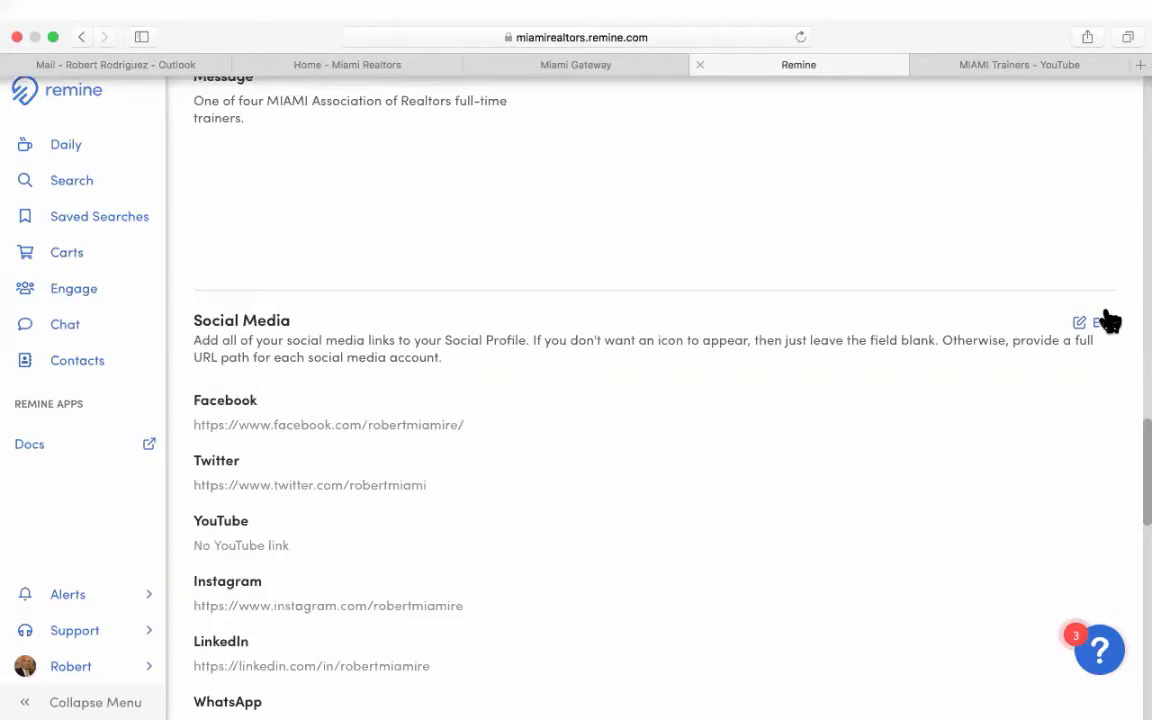
pyautogui.click(1068, 322)
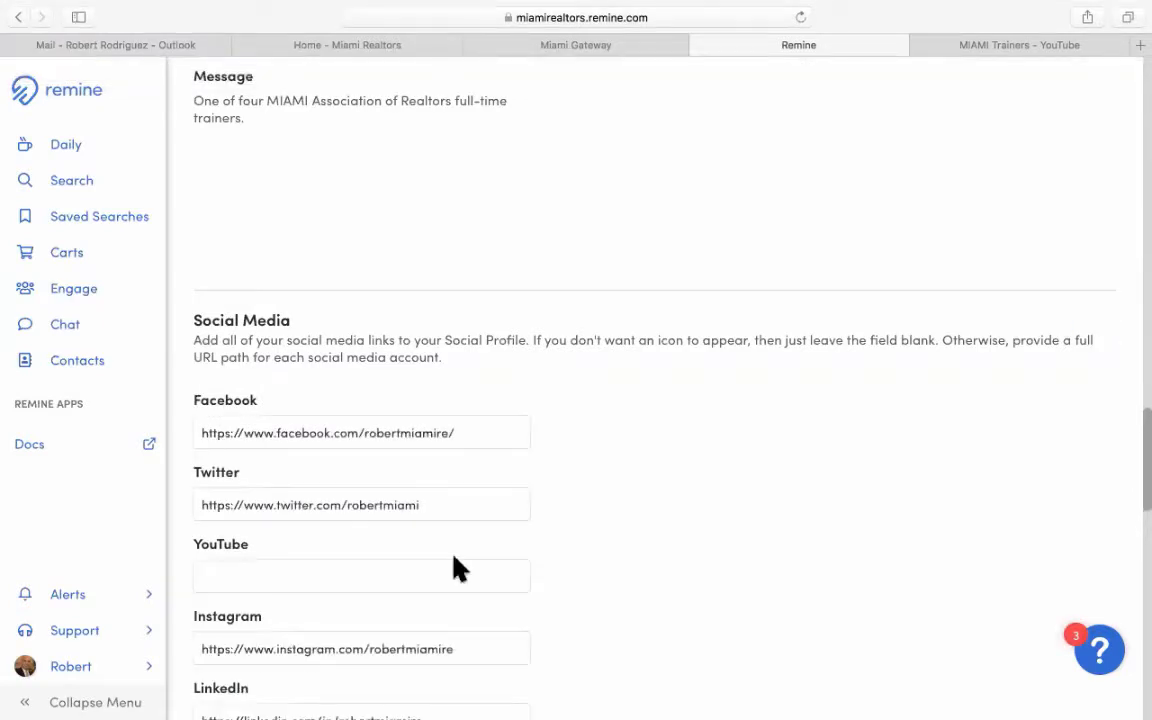
pyautogui.click(222, 577)
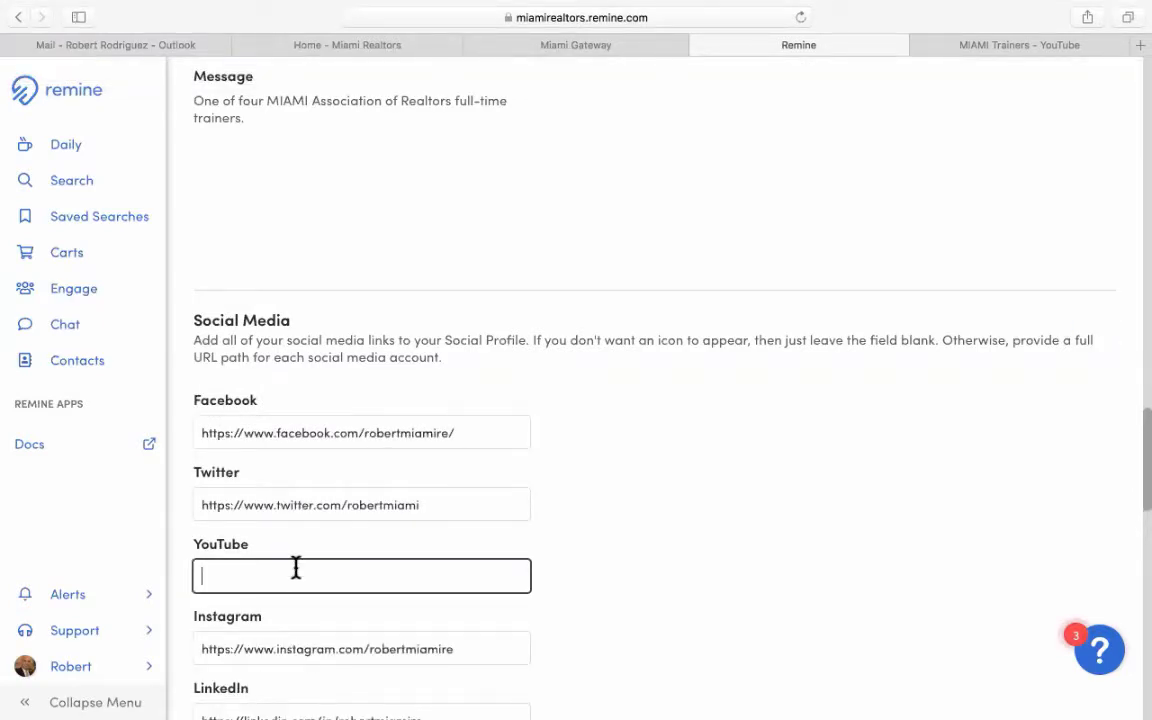
pyautogui.press('super+v')
pyautogui.scroll(-5, 700, 552)
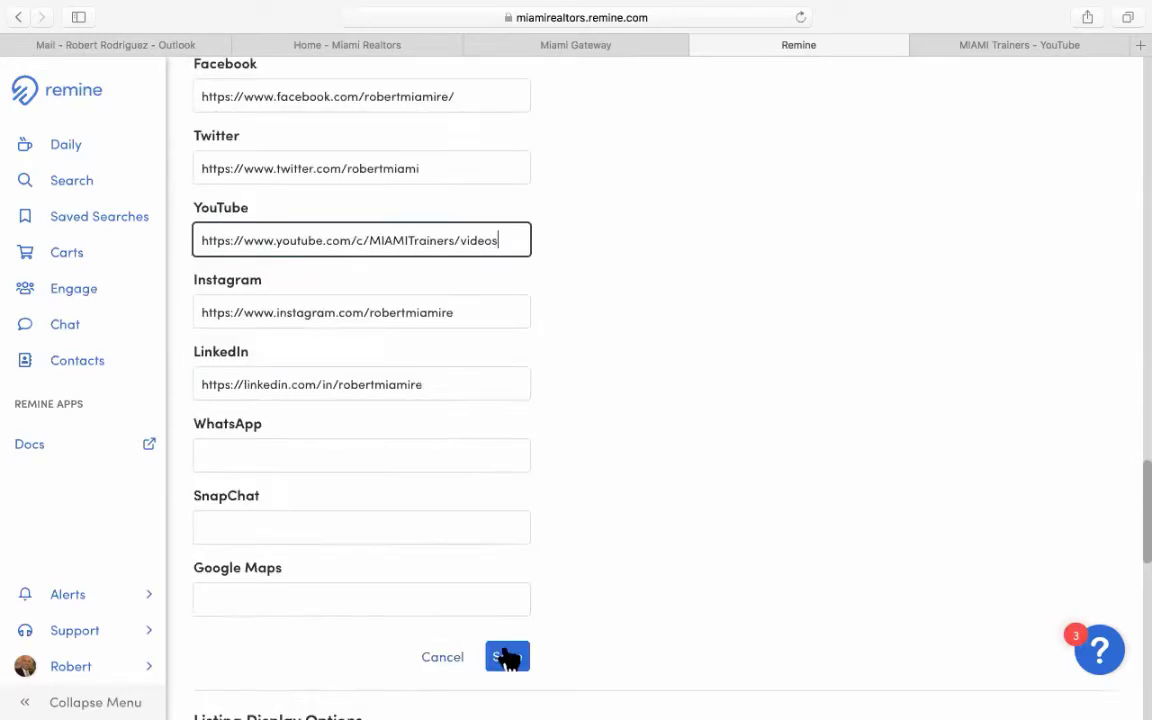
pyautogui.press('Return')
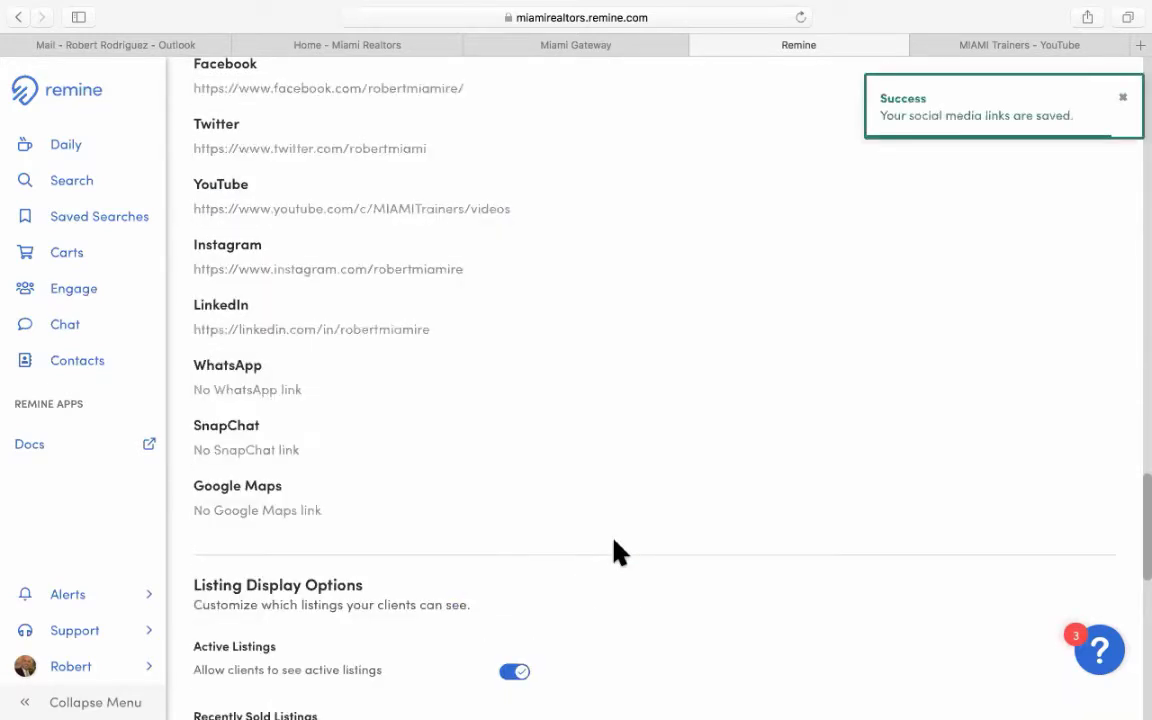
# Review the saved Social Media links and return to the top of the settings page.
pyautogui.scroll(-2, 617, 550)
pyautogui.scroll(-10, 620, 547)
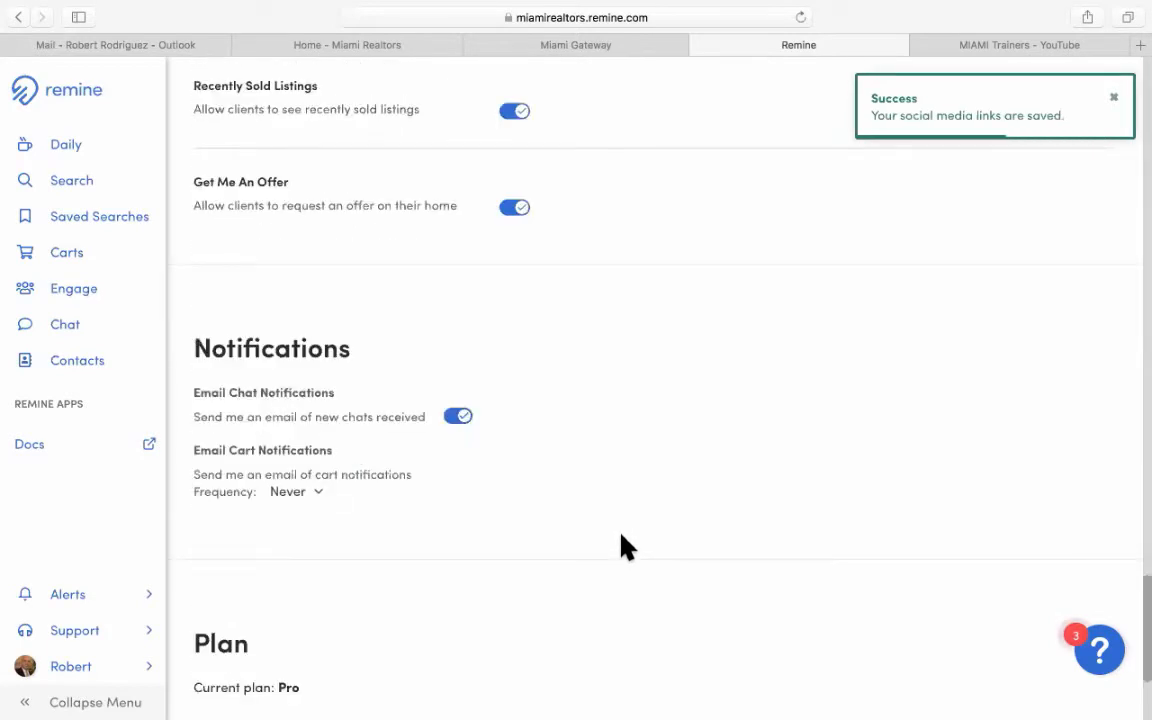
pyautogui.scroll(-4, 620, 547)
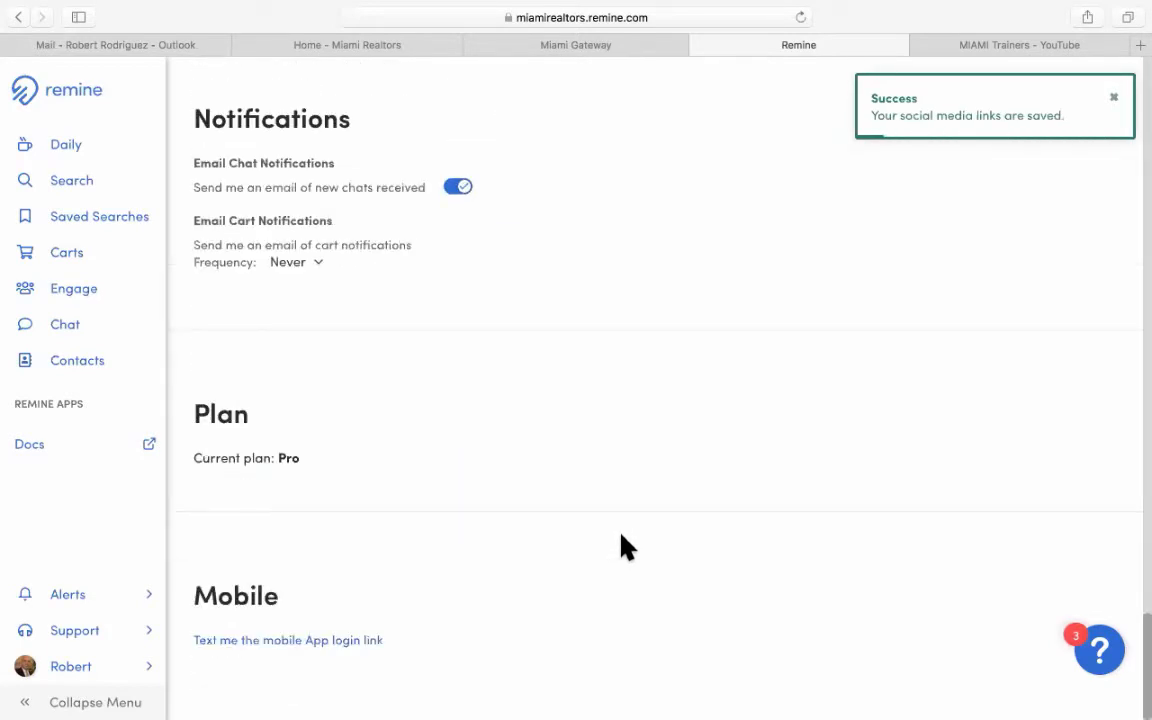
pyautogui.scroll(10, 620, 547)
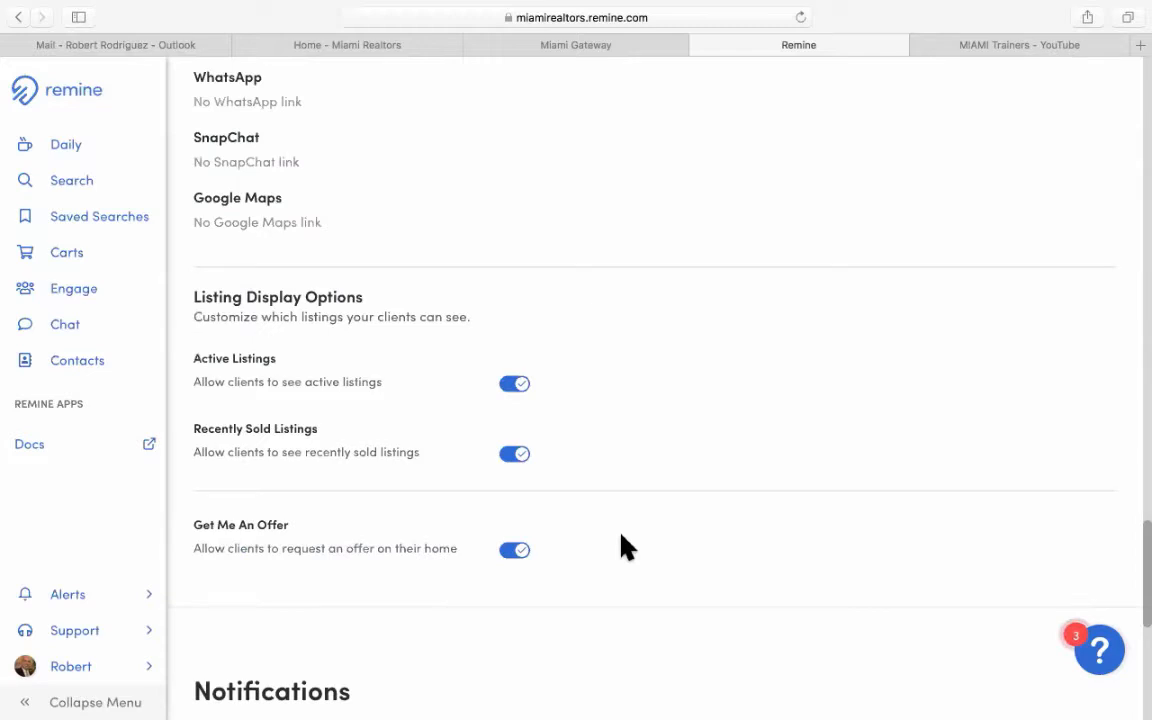
pyautogui.scroll(10, 620, 547)
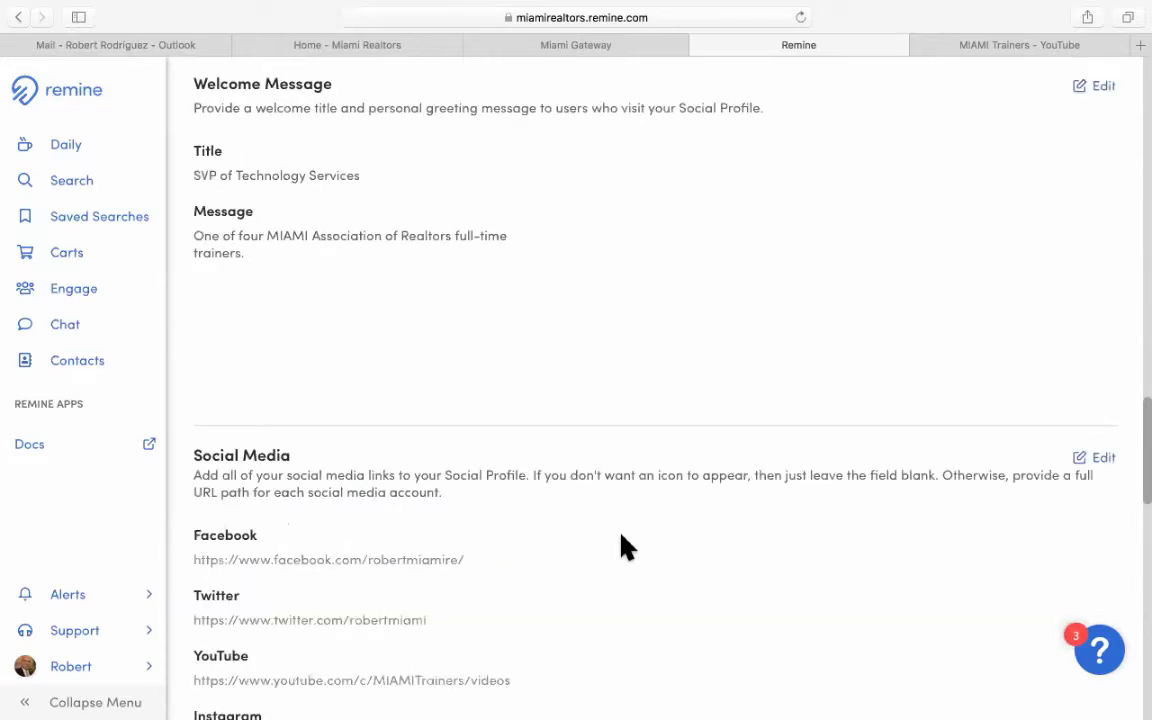
pyautogui.scroll(5, 626, 546)
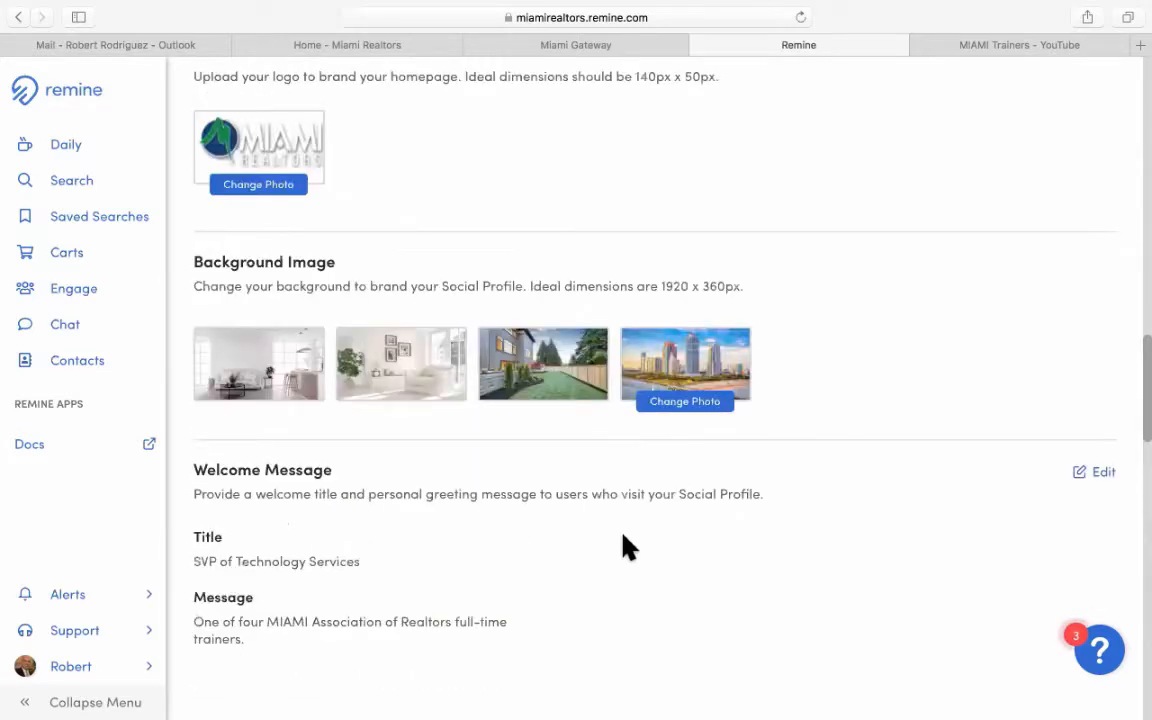
pyautogui.scroll(-8, 626, 547)
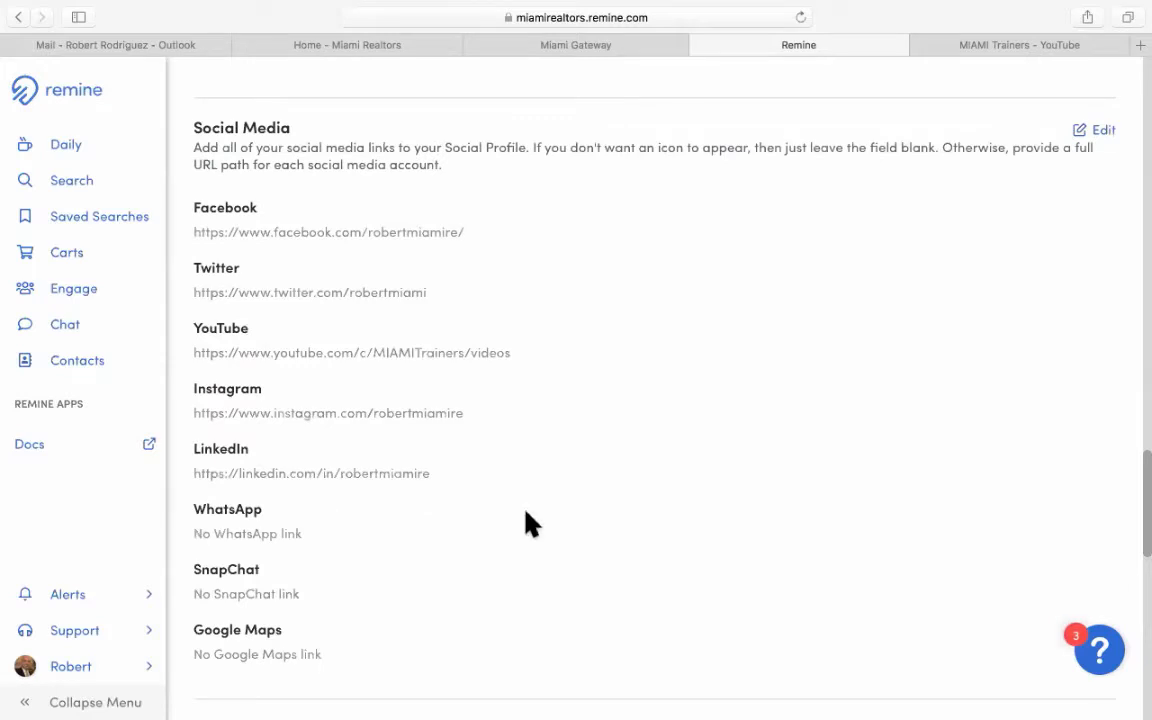
pyautogui.scroll(-1, 650, 532)
pyautogui.scroll(-3, 650, 537)
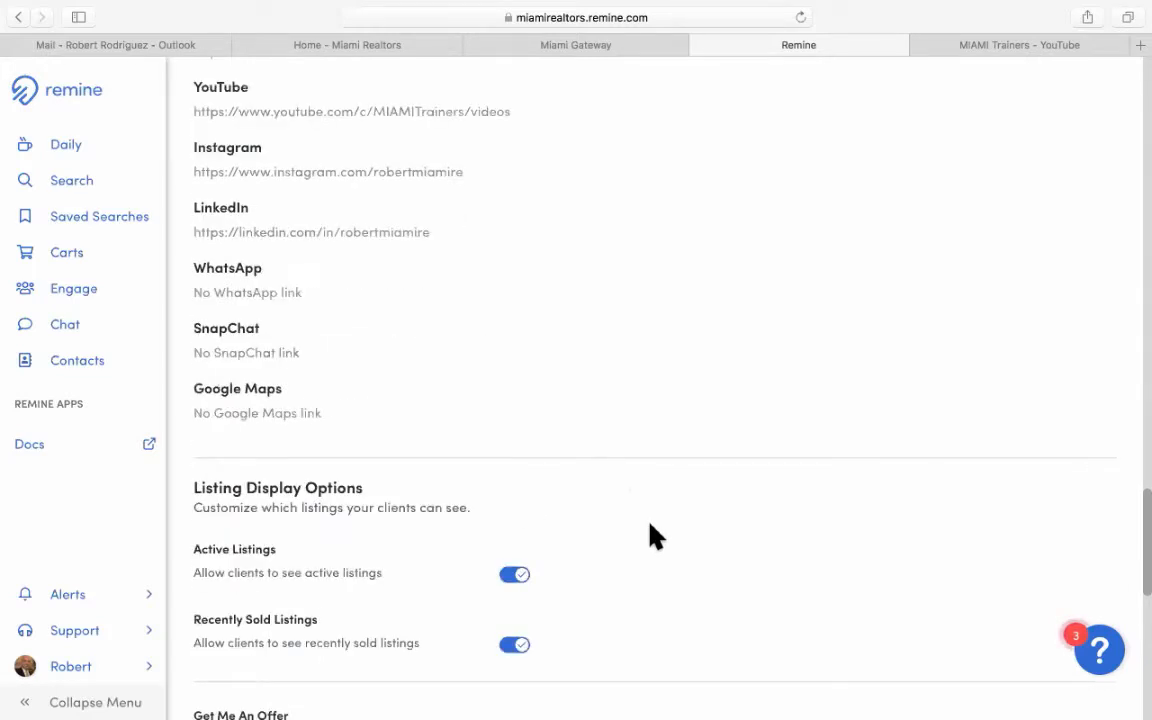
pyautogui.scroll(7, 652, 537)
pyautogui.scroll(8, 652, 537)
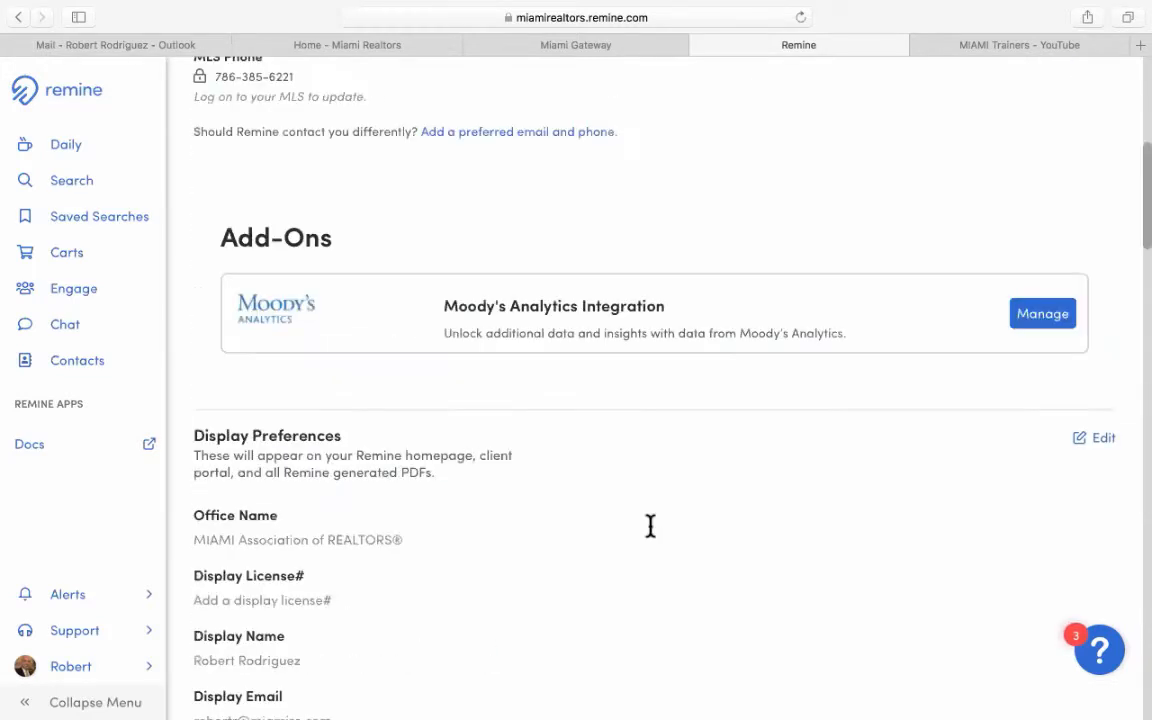
pyautogui.scroll(3, 650, 526)
pyautogui.scroll(1, 650, 526)
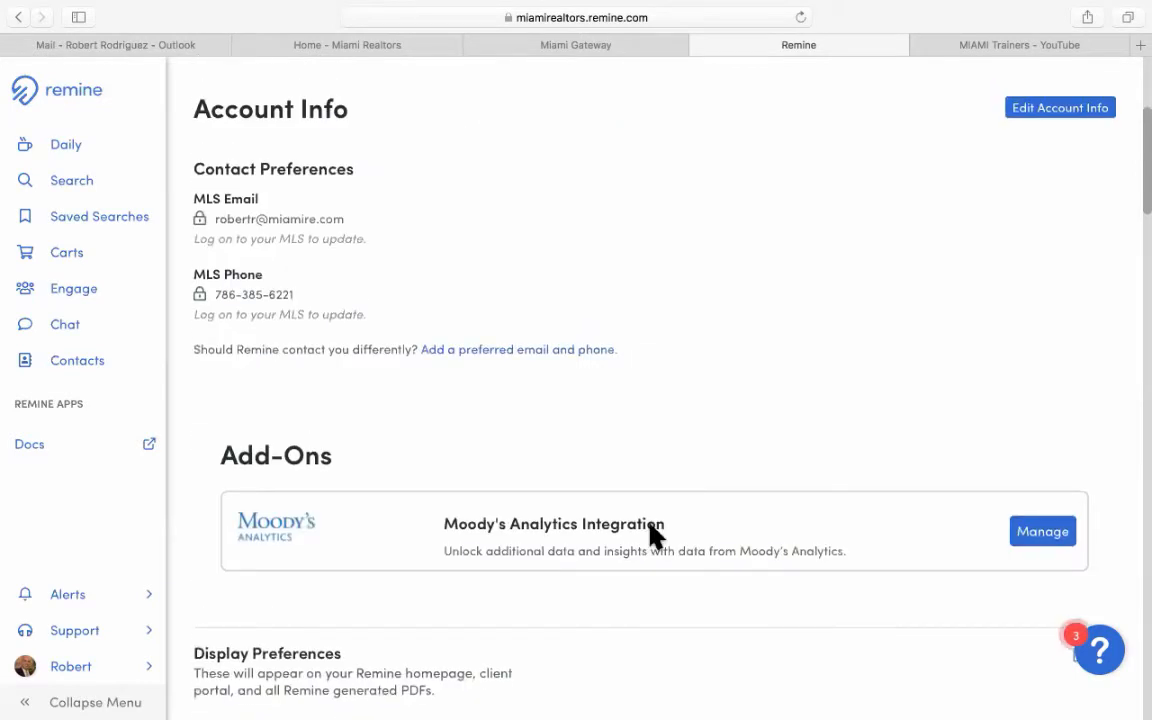
pyautogui.scroll(4, 650, 535)
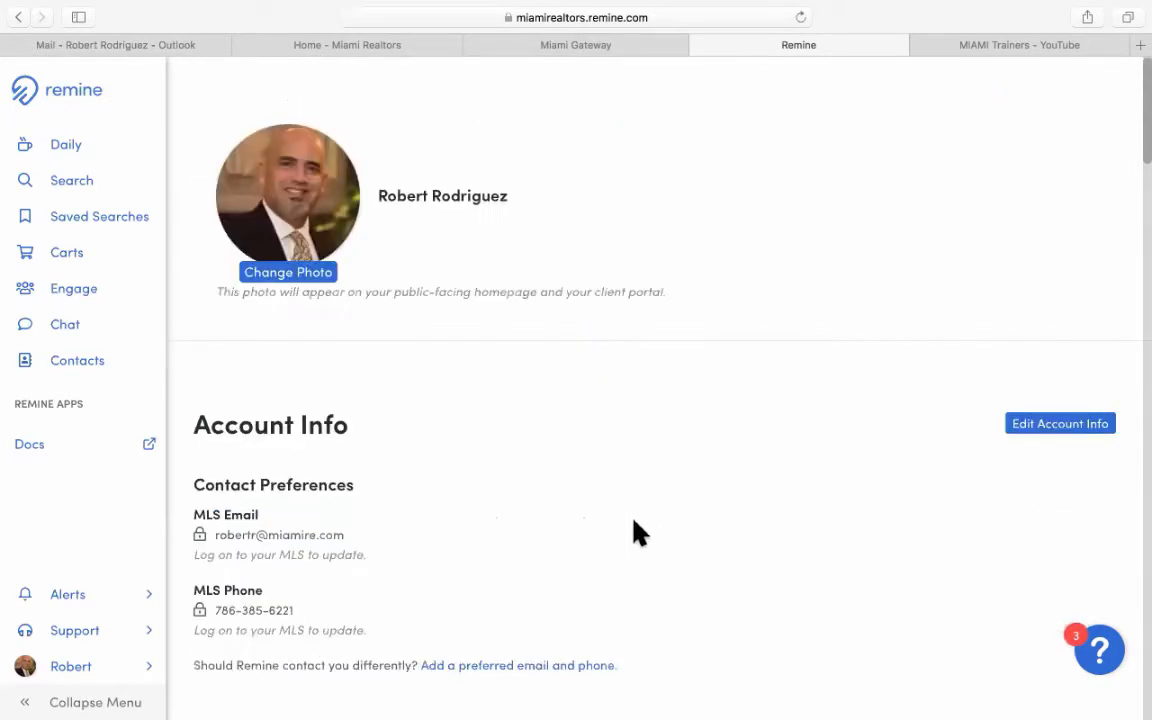
# Open the Search map of the Miami area with its 250,000+ listing results.
pyautogui.click(72, 182)
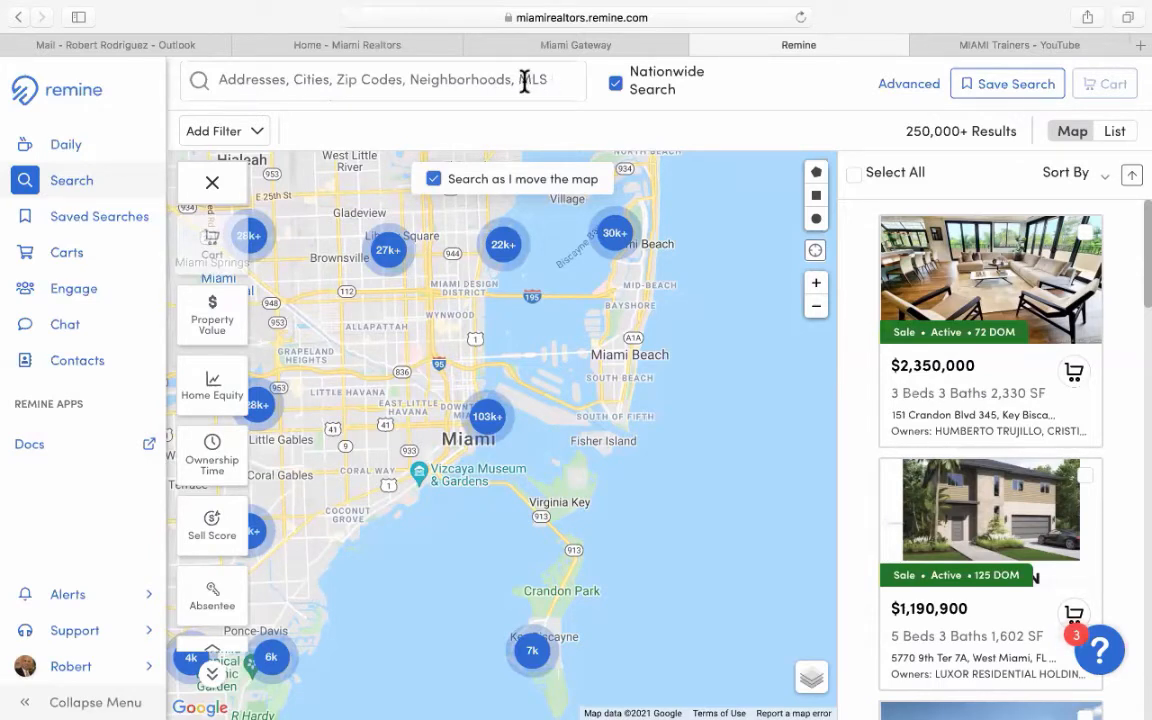
pyautogui.click(222, 345)
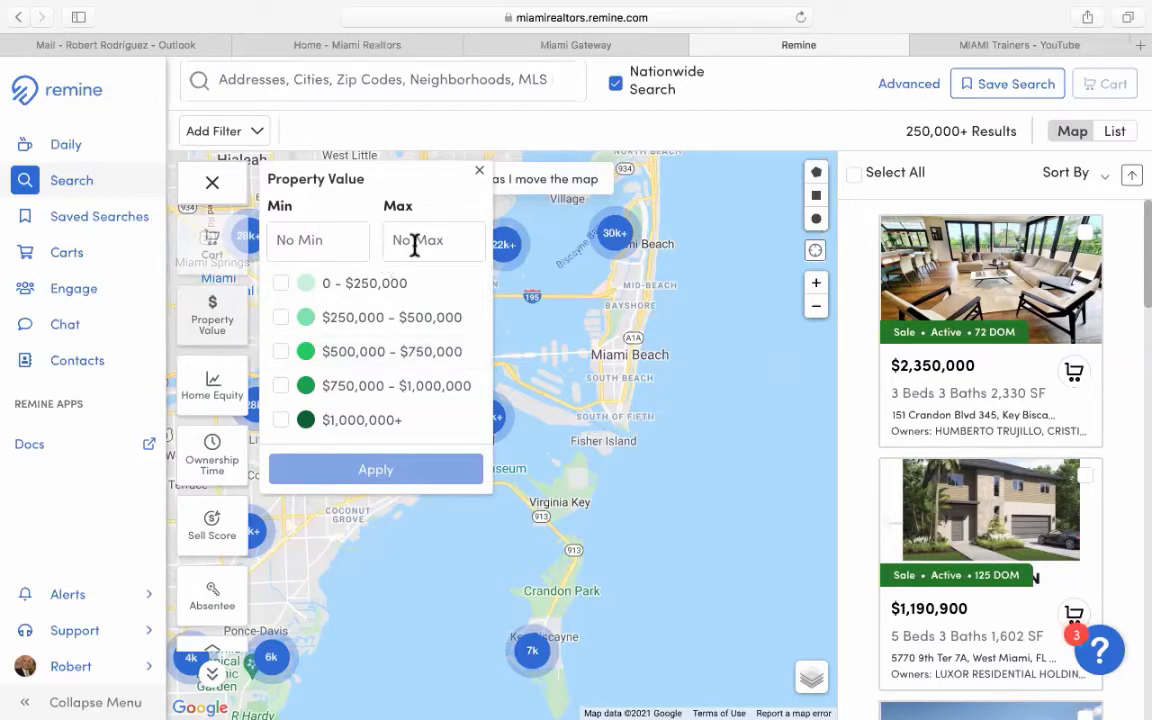
pyautogui.click(480, 173)
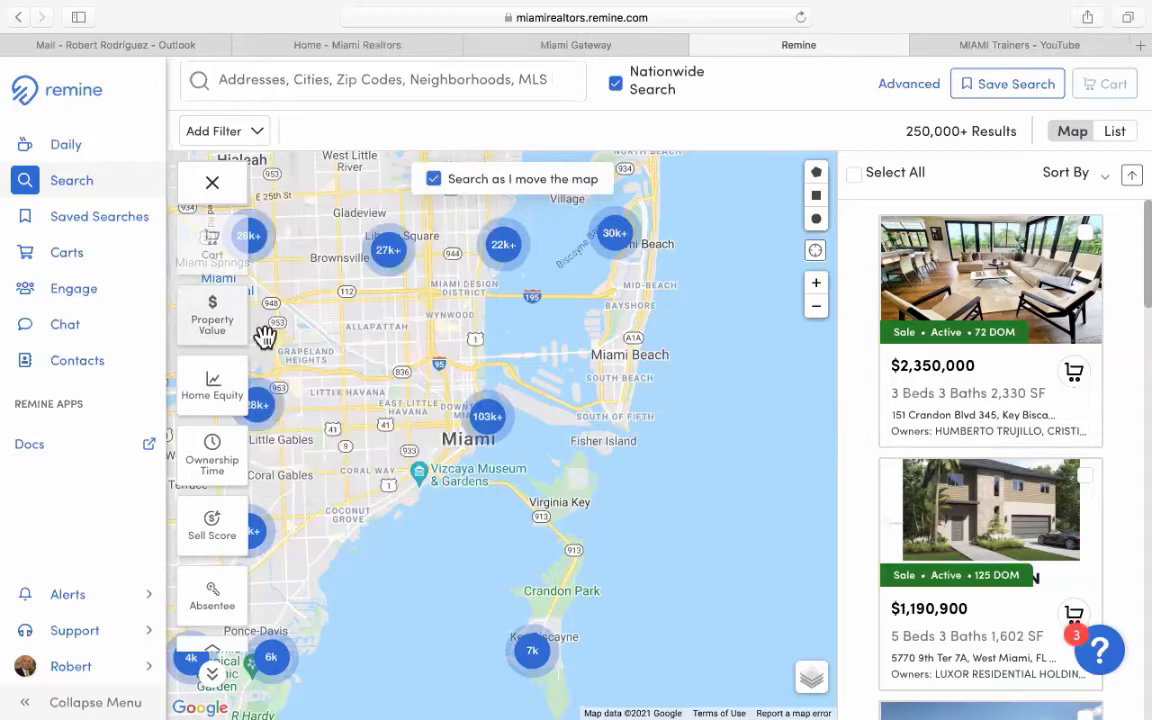
pyautogui.click(213, 390)
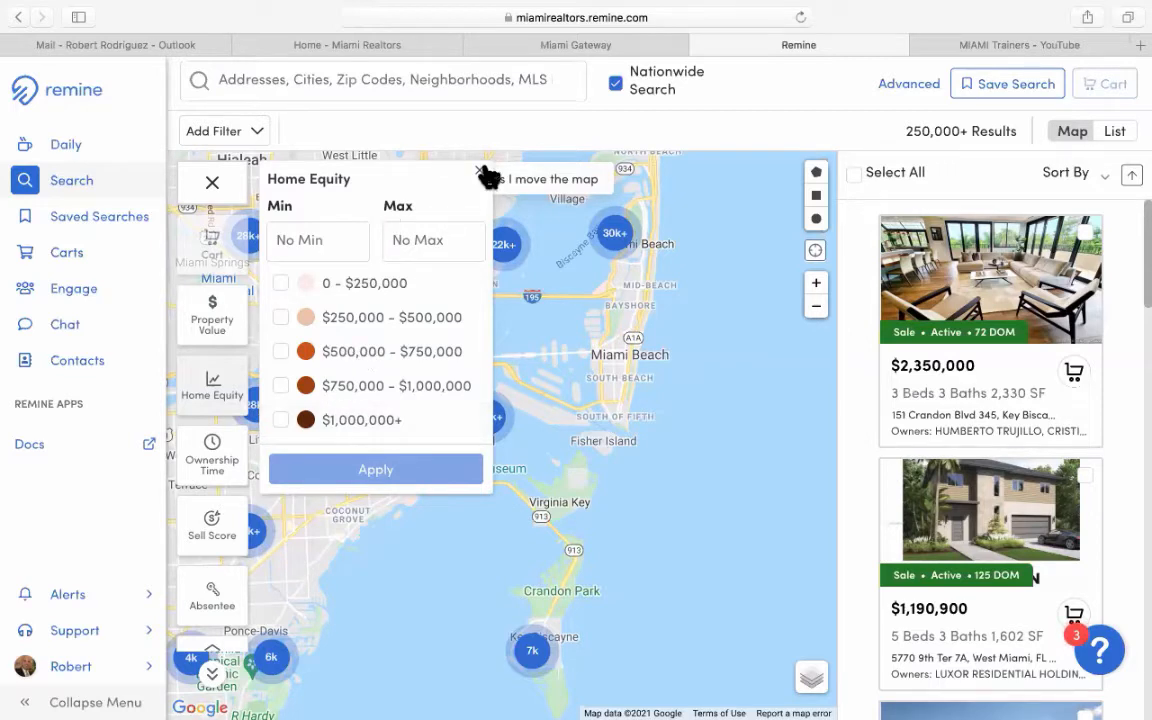
pyautogui.click(231, 478)
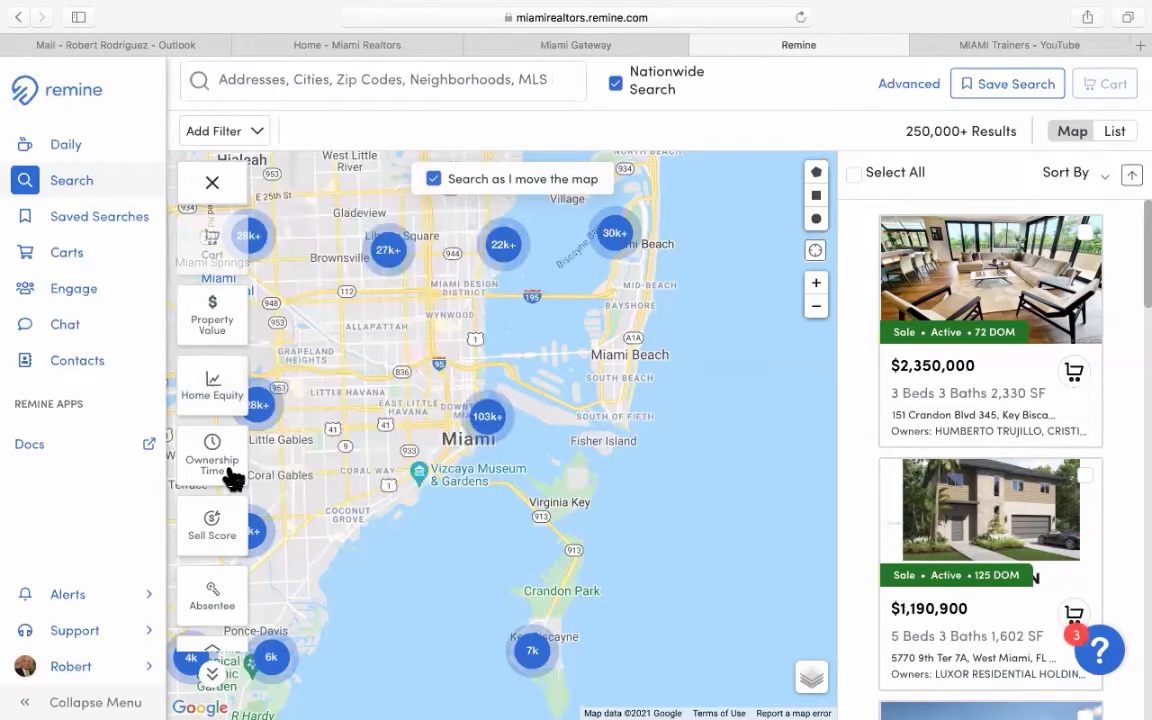
pyautogui.click(231, 478)
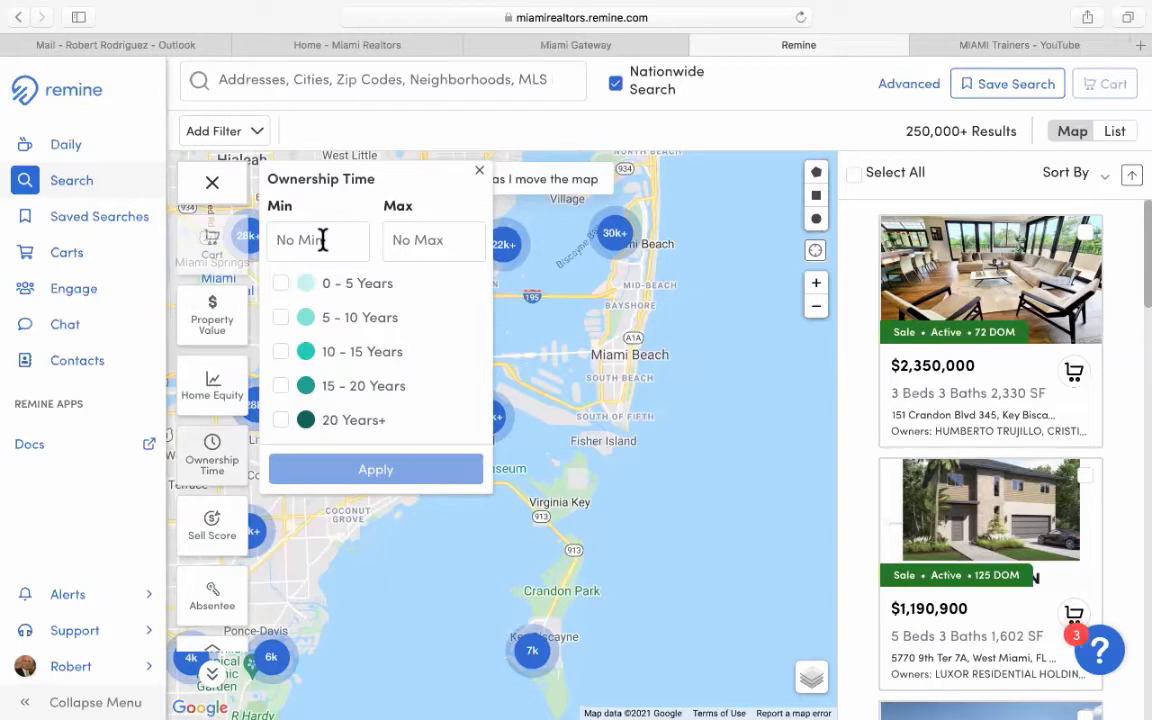
pyautogui.click(478, 174)
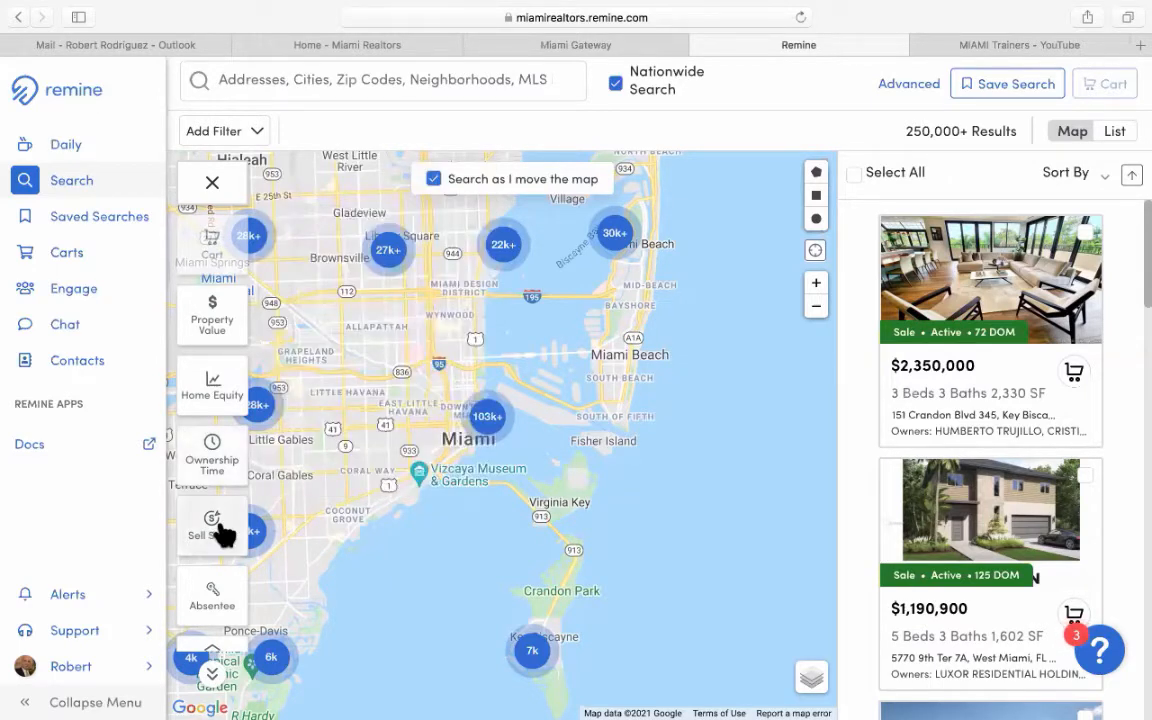
pyautogui.scroll(-1, 226, 542)
pyautogui.scroll(-1, 226, 548)
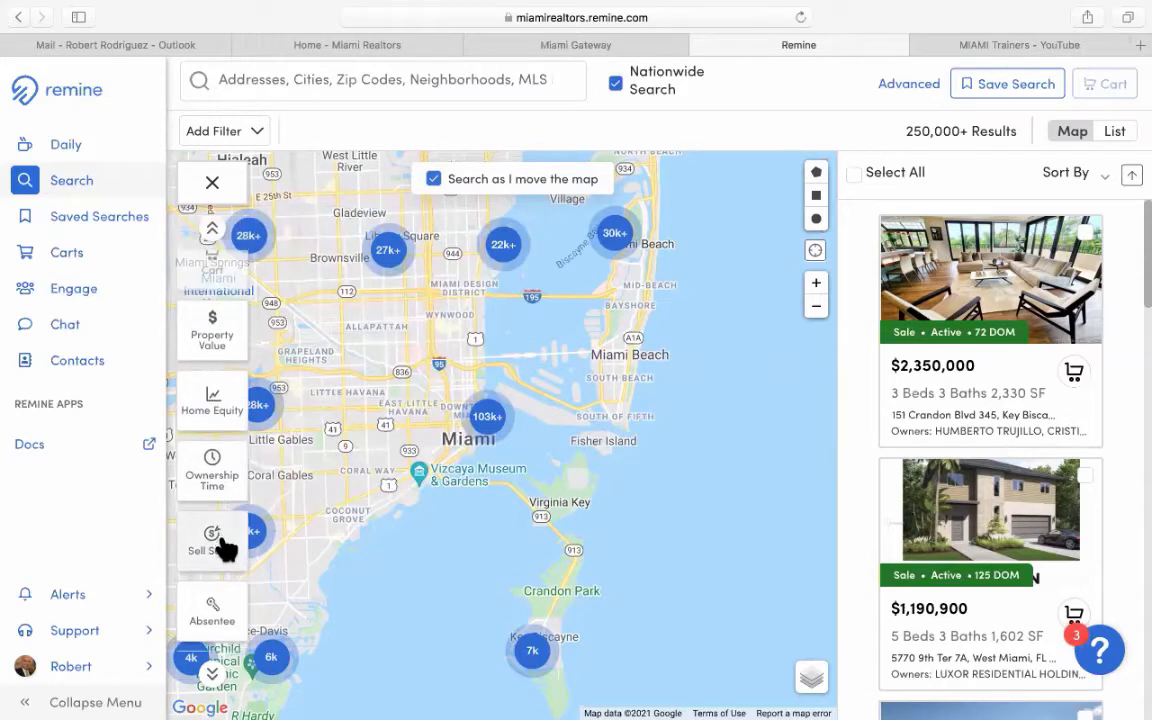
# Preview the Sell Score and Absentee Owner filter options without applying them.
pyautogui.click(226, 548)
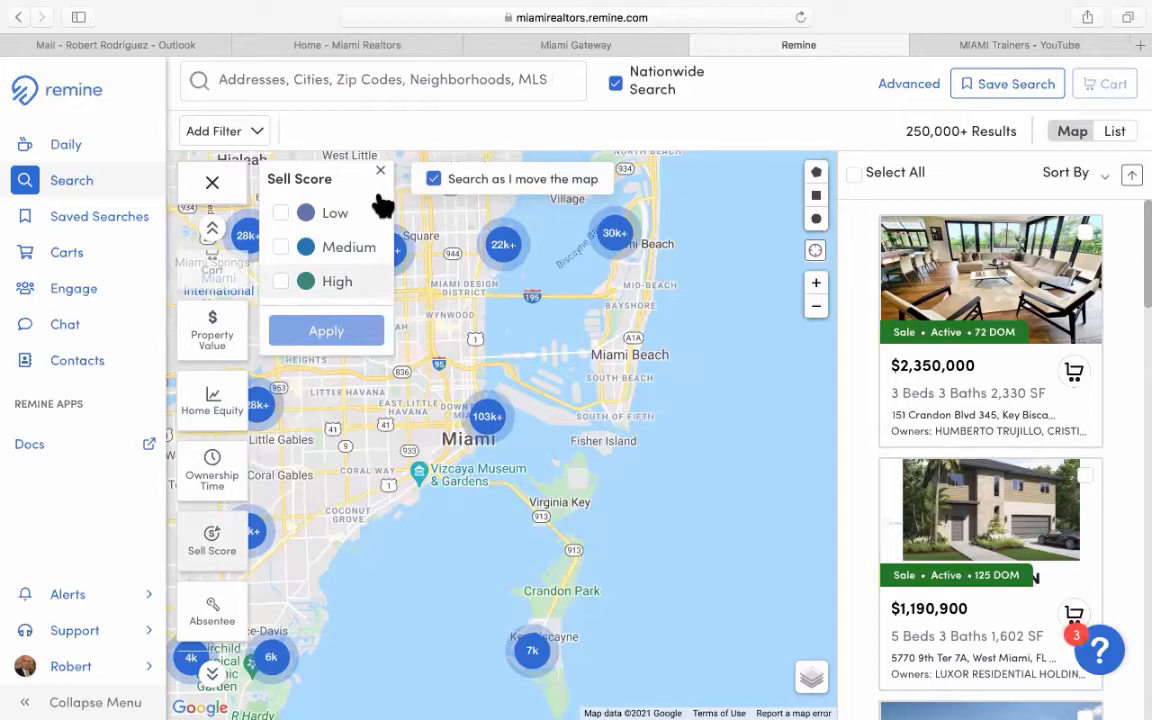
pyautogui.click(305, 331)
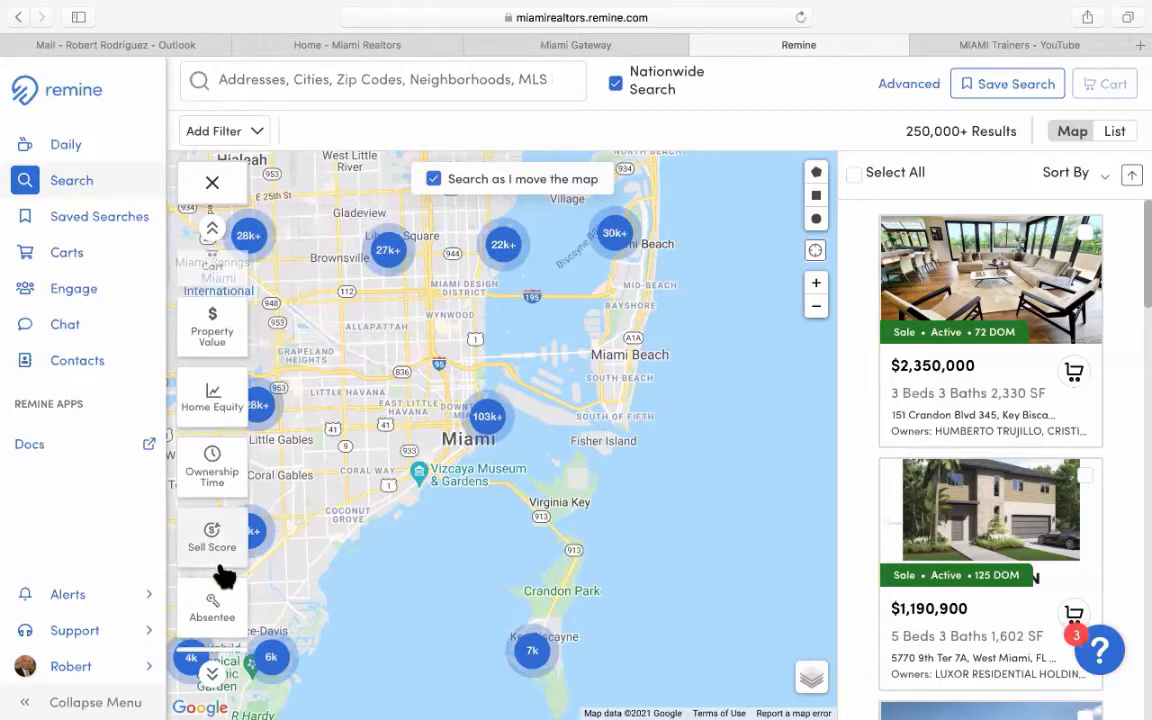
pyautogui.scroll(-2, 211, 429)
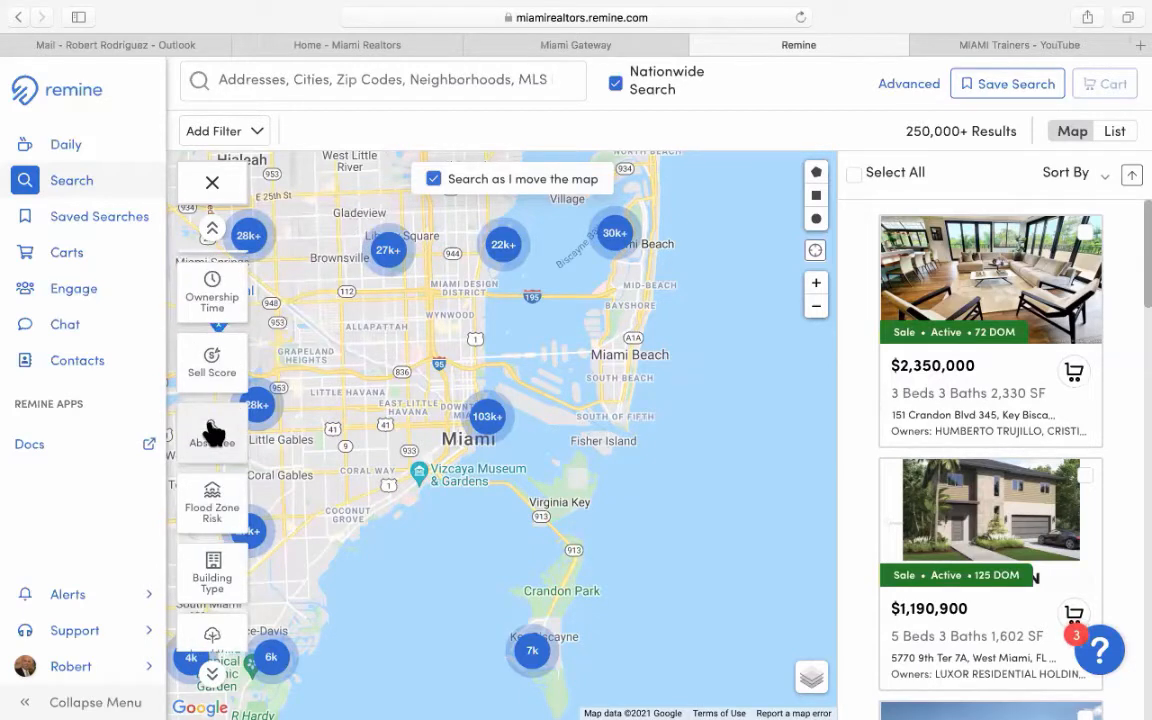
pyautogui.click(212, 432)
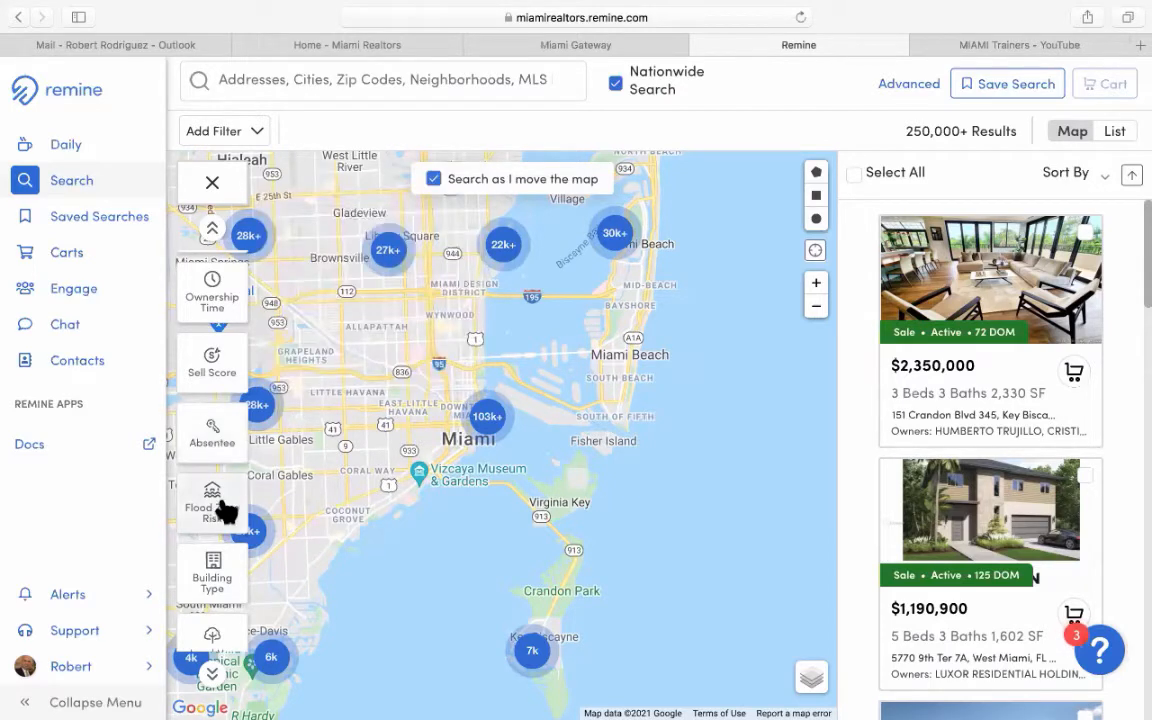
pyautogui.scroll(-2, 218, 430)
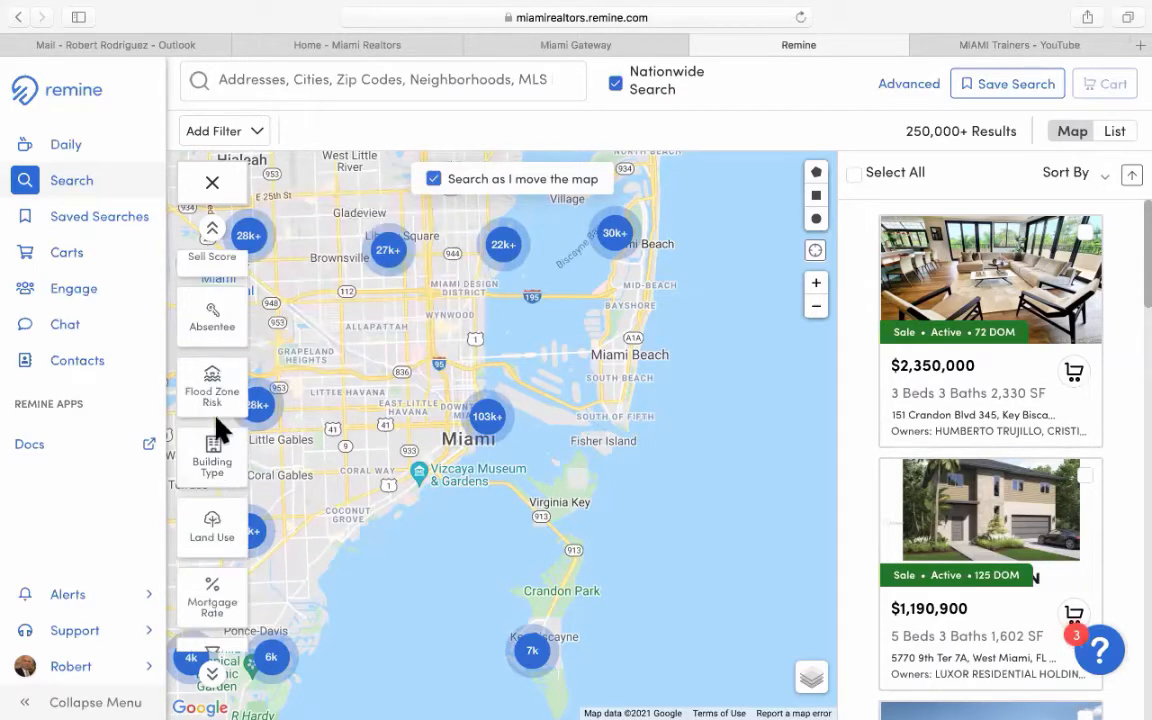
# Check the Building Type options, then bring up the Land Use choices like Commercial and Industrial.
pyautogui.click(228, 476)
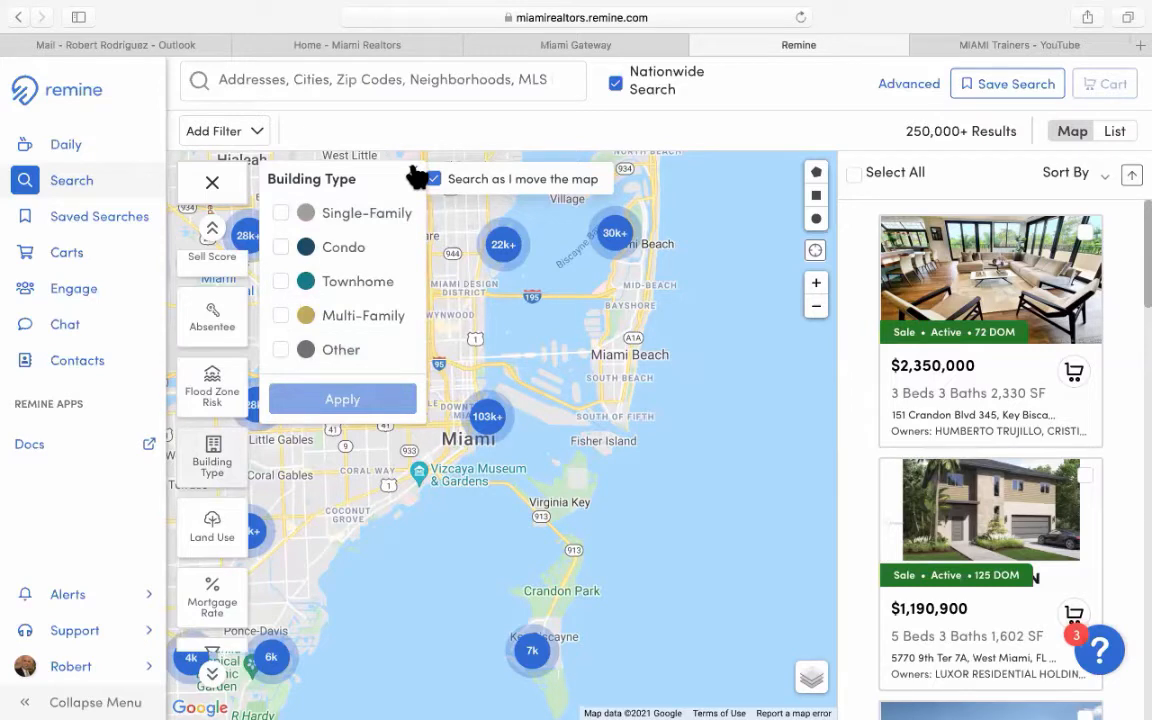
pyautogui.click(222, 480)
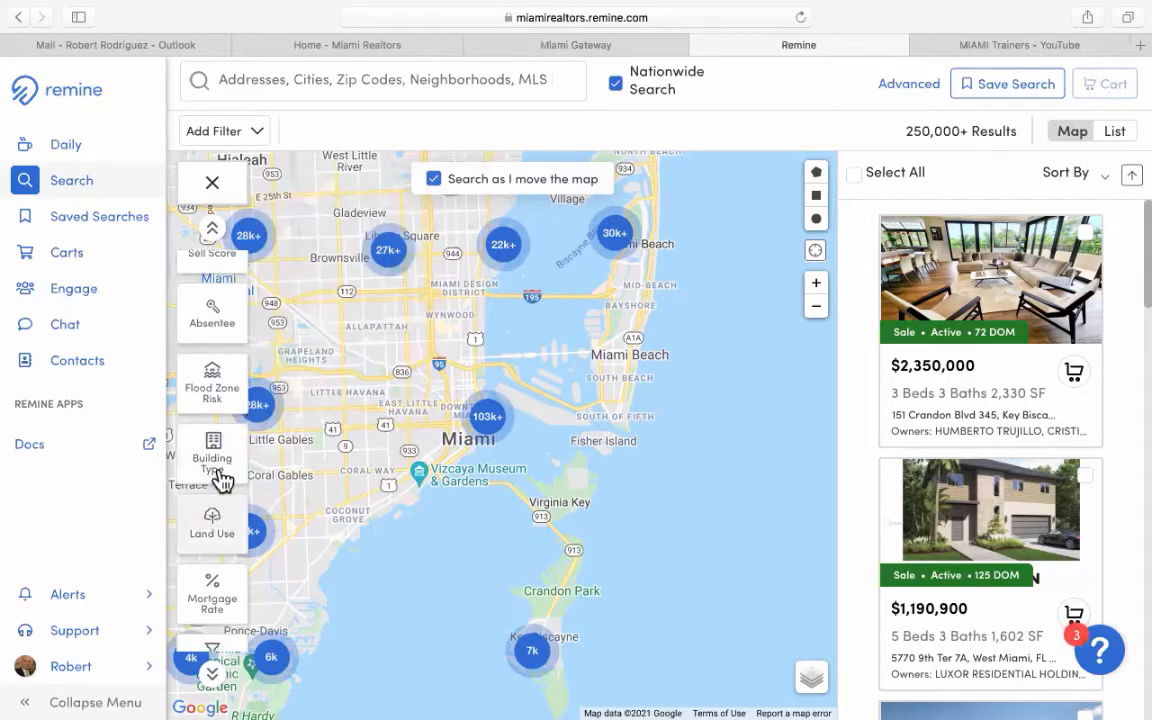
pyautogui.scroll(-1, 220, 478)
pyautogui.click(218, 475)
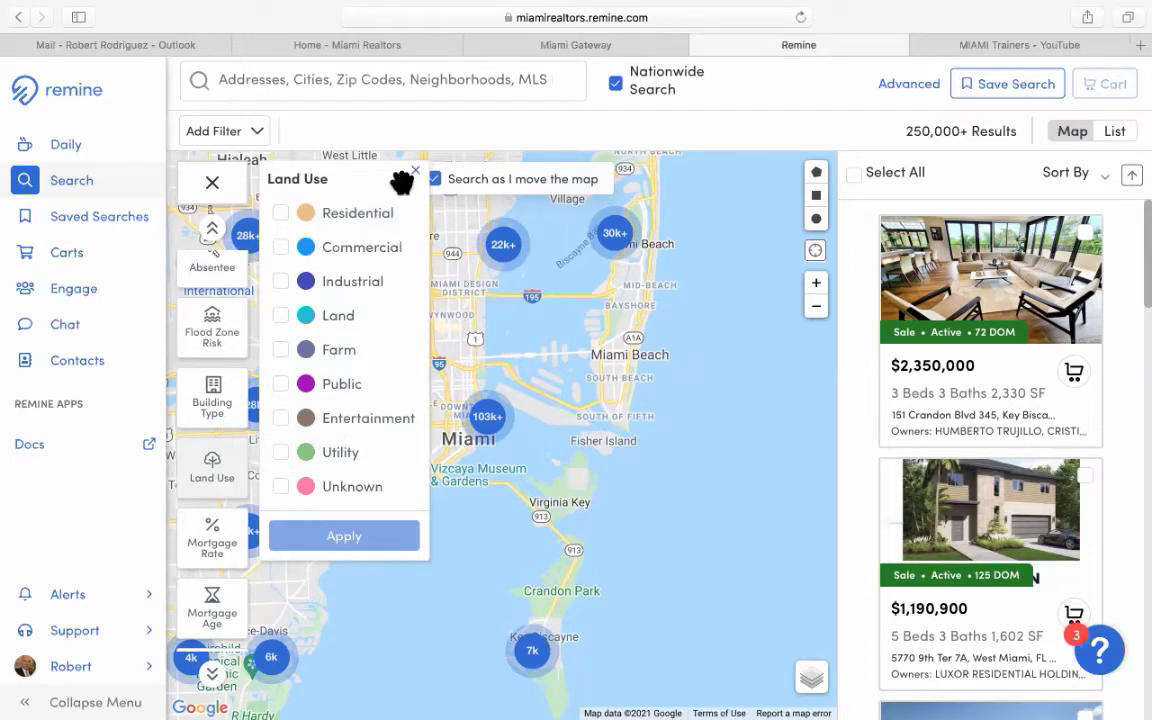
# Close Land Use and preview the Mortgage Rate and Mortgage Age filter options.
pyautogui.click(213, 543)
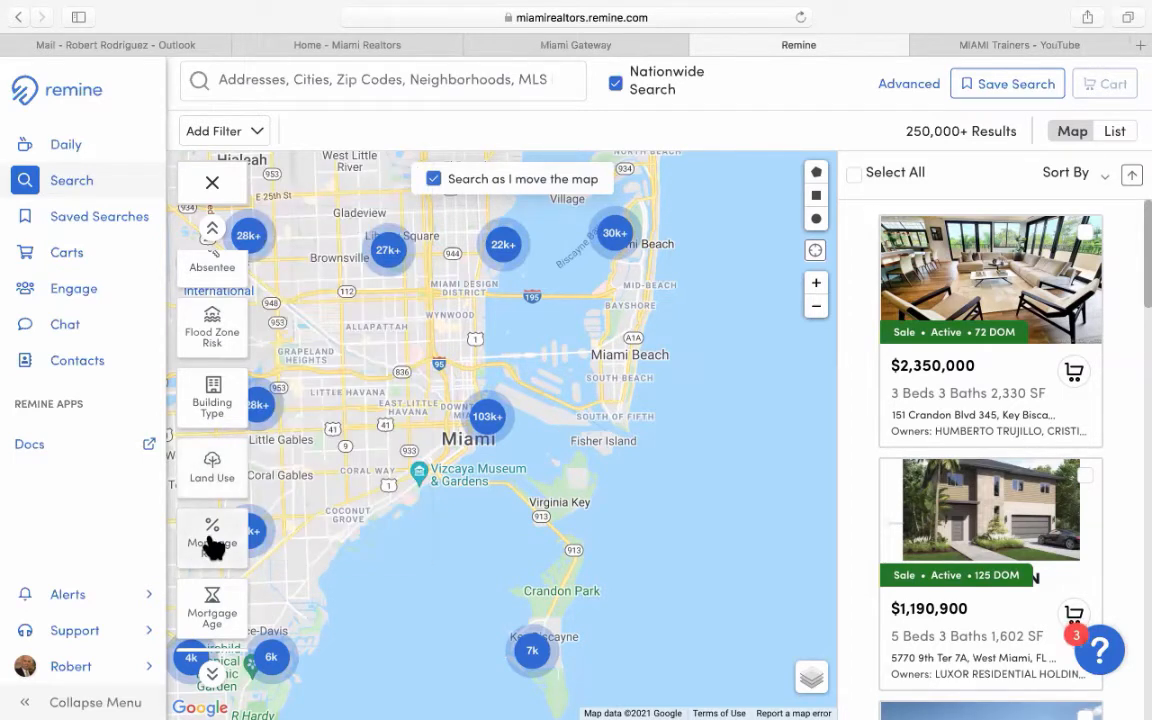
pyautogui.click(213, 543)
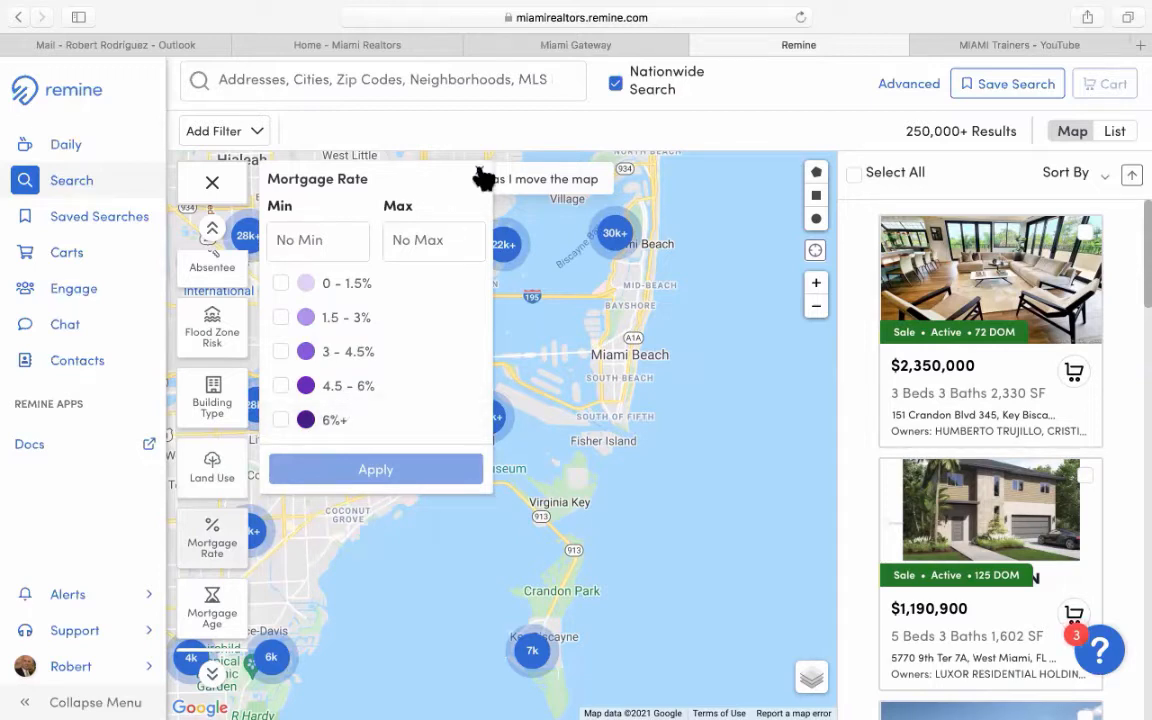
pyautogui.click(259, 566)
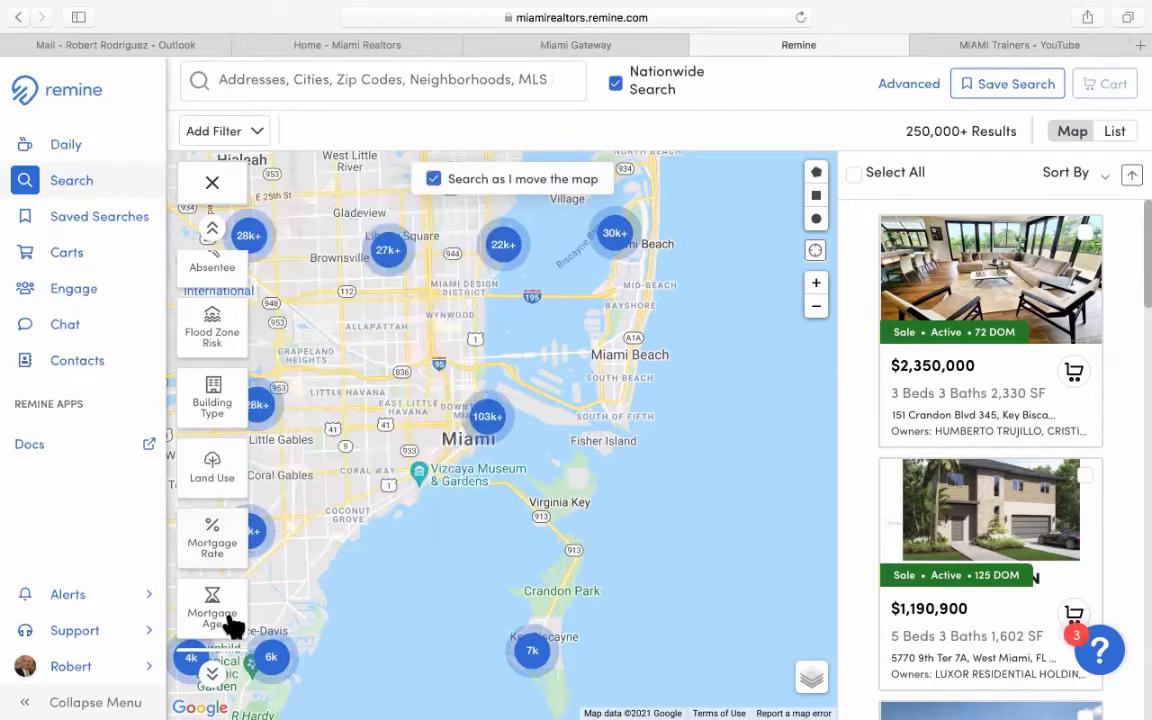
pyautogui.click(230, 618)
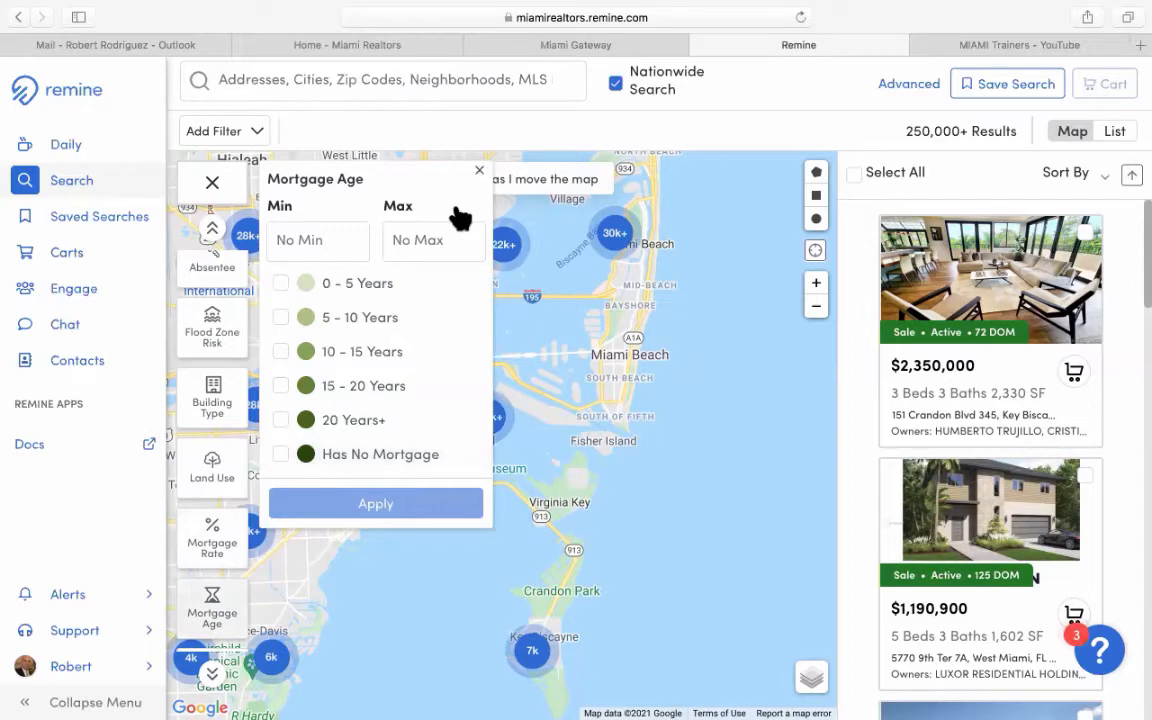
pyautogui.scroll(-1, 227, 538)
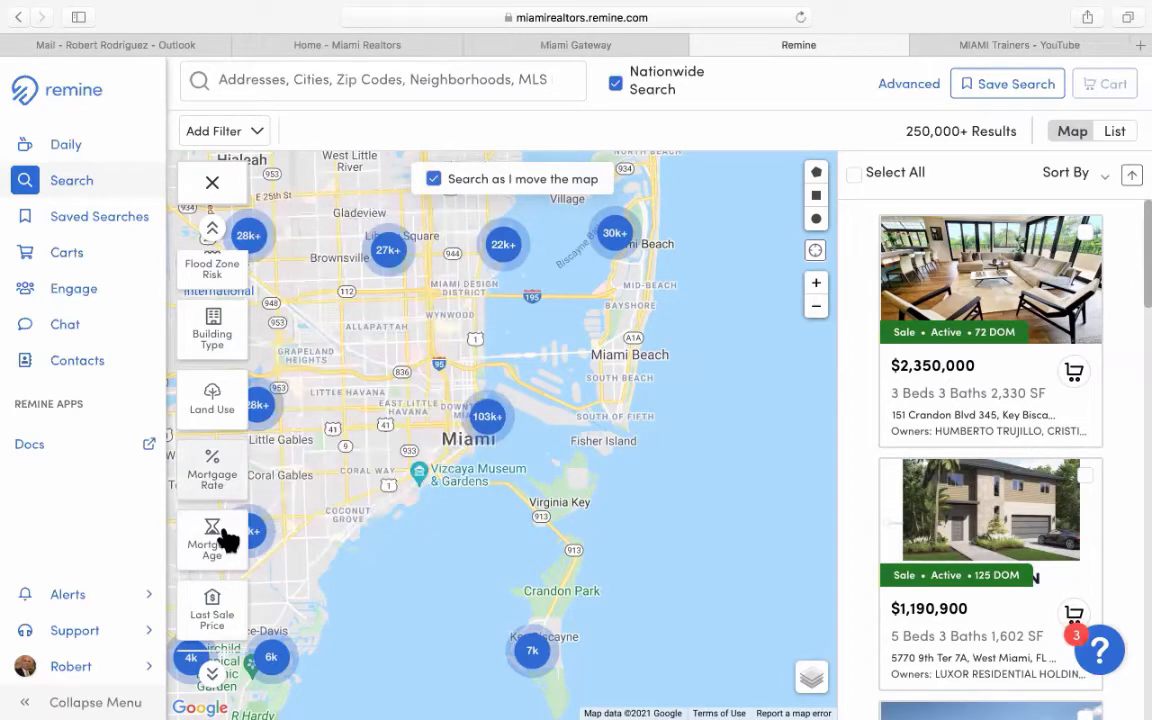
pyautogui.scroll(-1, 227, 540)
pyautogui.scroll(-1, 217, 462)
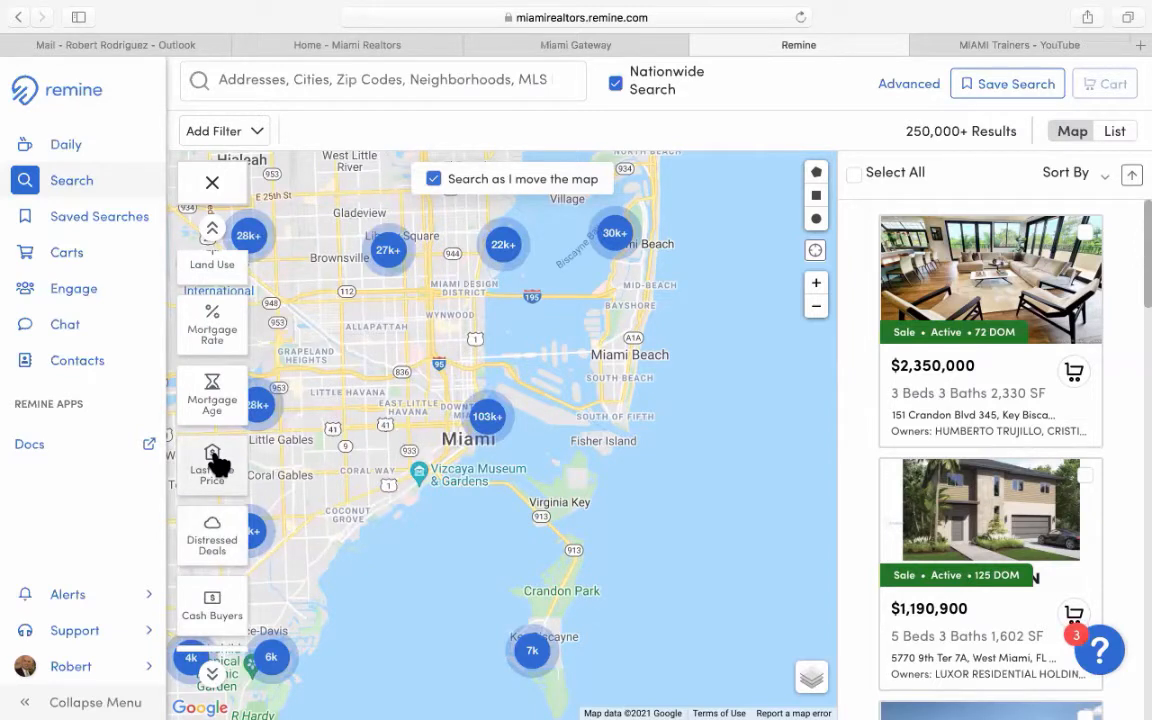
# Preview the Last Sale Price and Distressed Deals options, closing them unapplied.
pyautogui.click(217, 462)
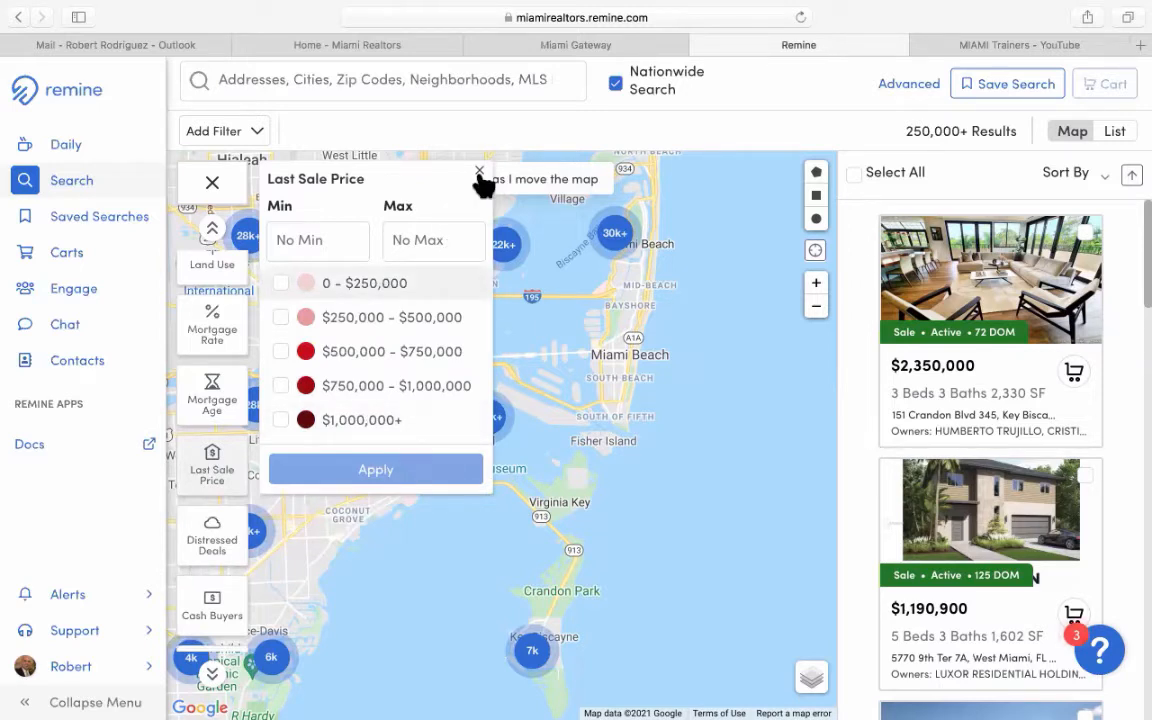
pyautogui.click(309, 472)
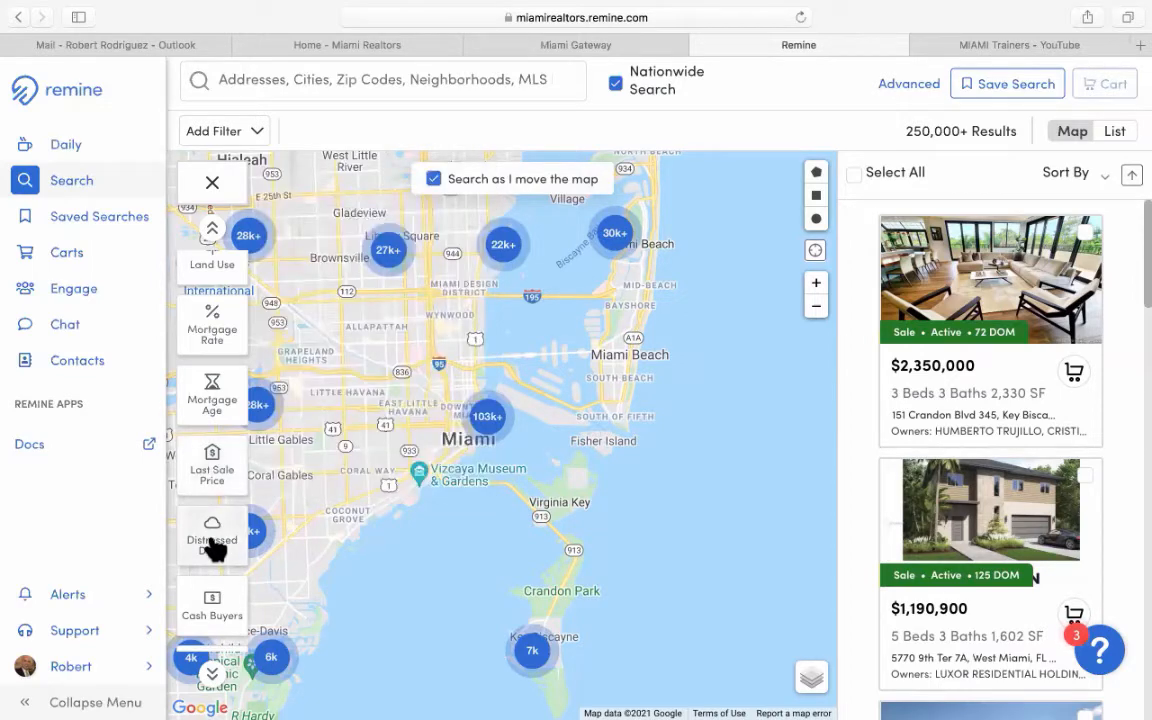
pyautogui.click(213, 545)
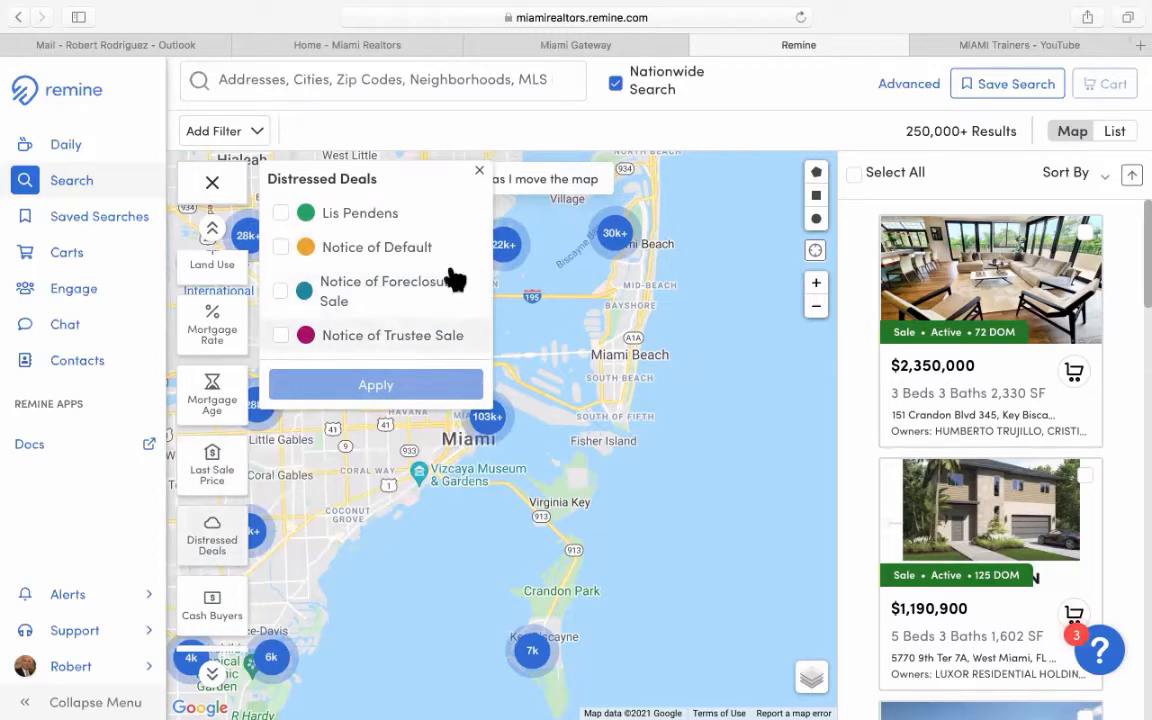
pyautogui.click(481, 174)
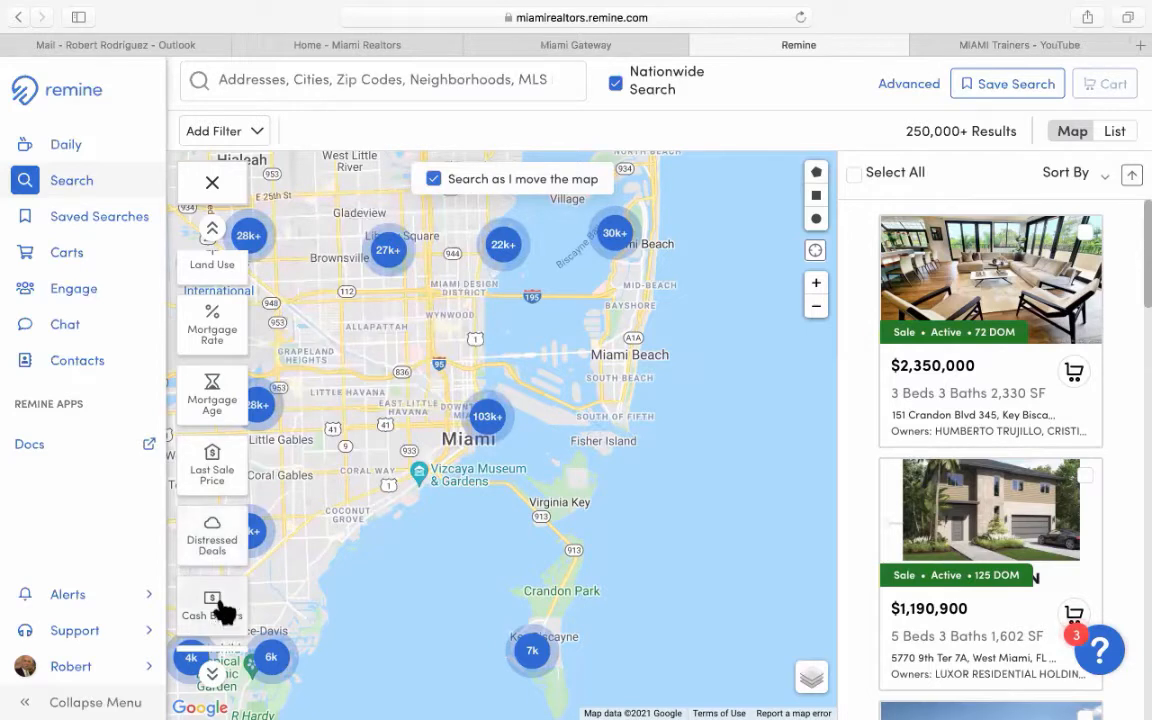
pyautogui.scroll(-2, 226, 580)
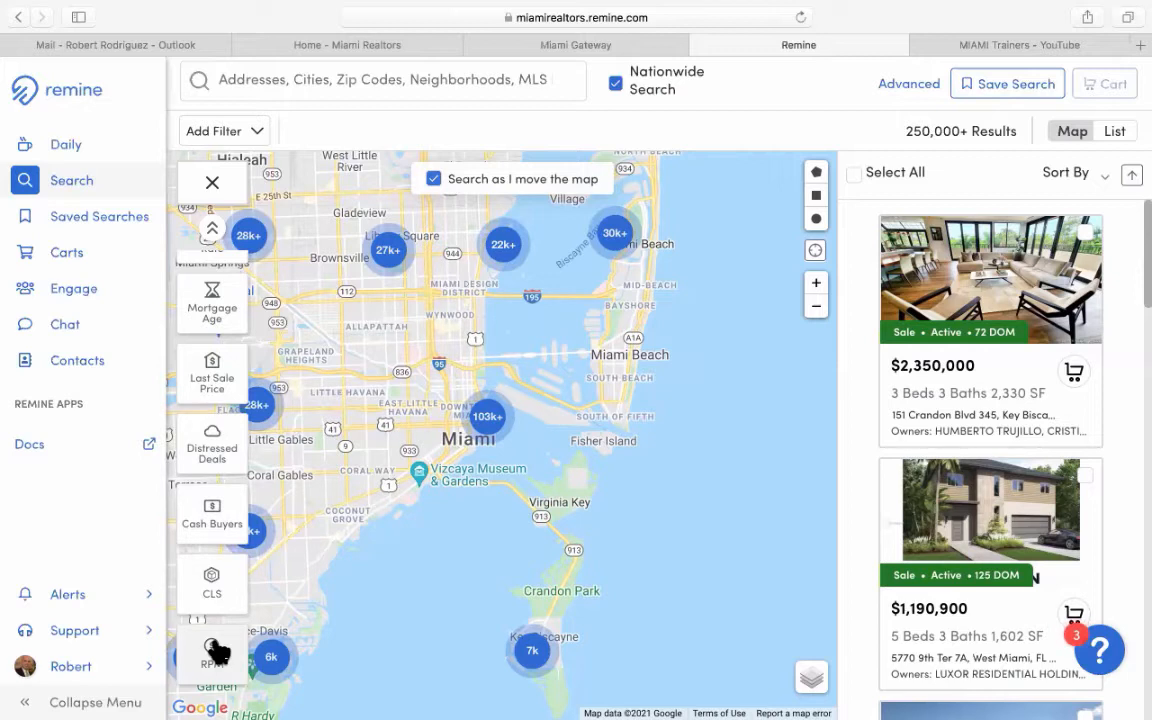
pyautogui.click(219, 576)
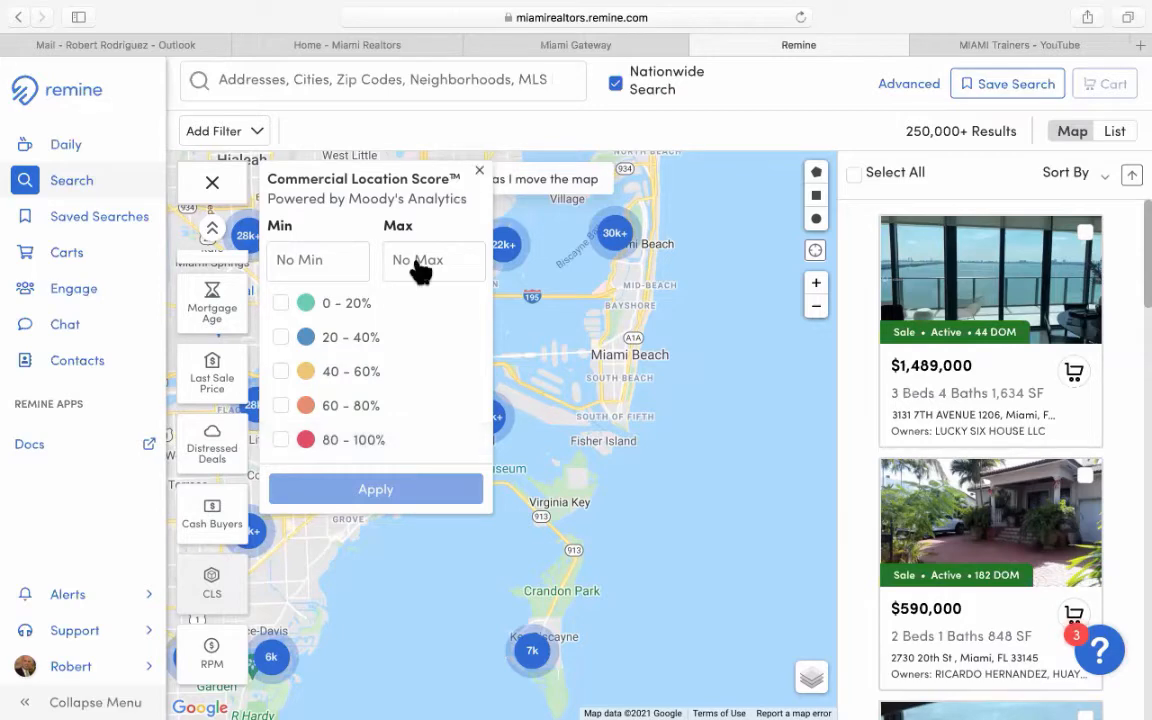
pyautogui.click(214, 663)
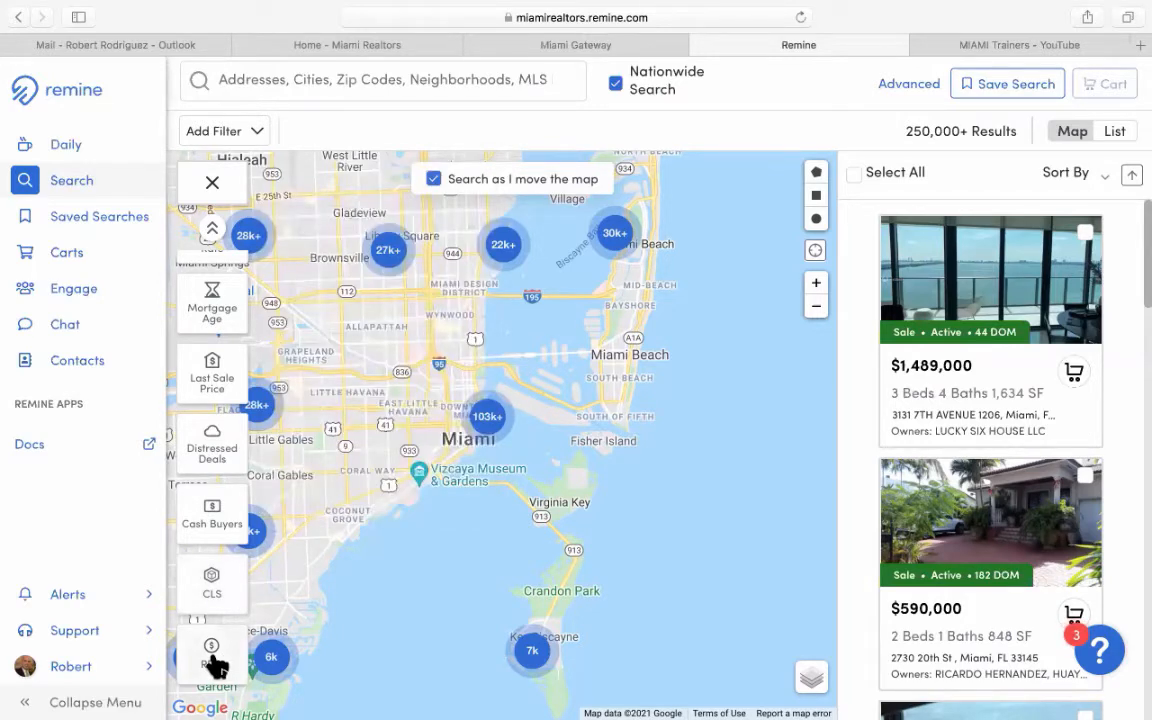
pyautogui.click(214, 663)
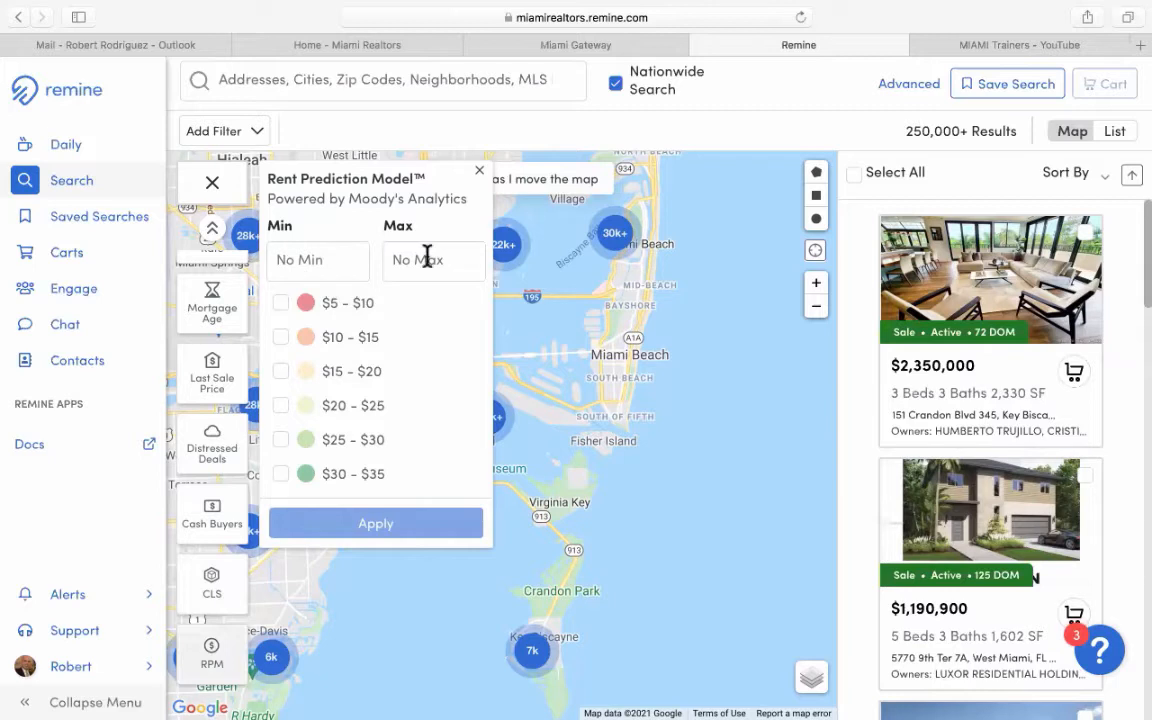
pyautogui.click(481, 178)
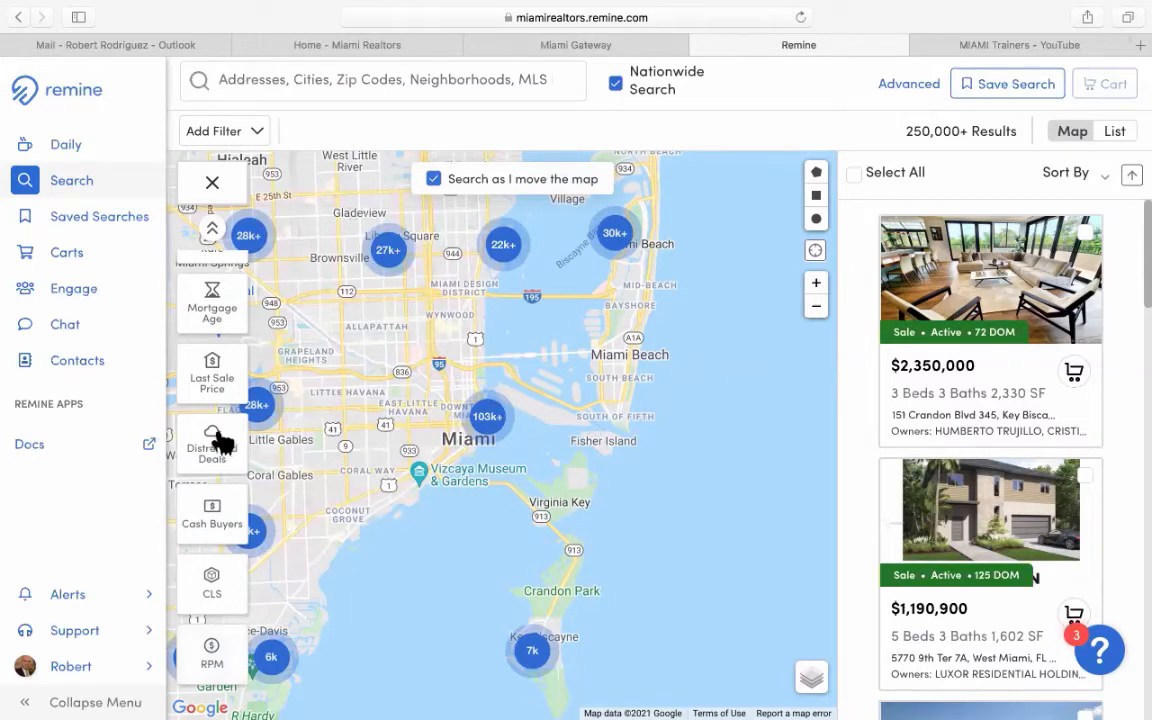
pyautogui.scroll(1, 221, 444)
pyautogui.scroll(3, 221, 444)
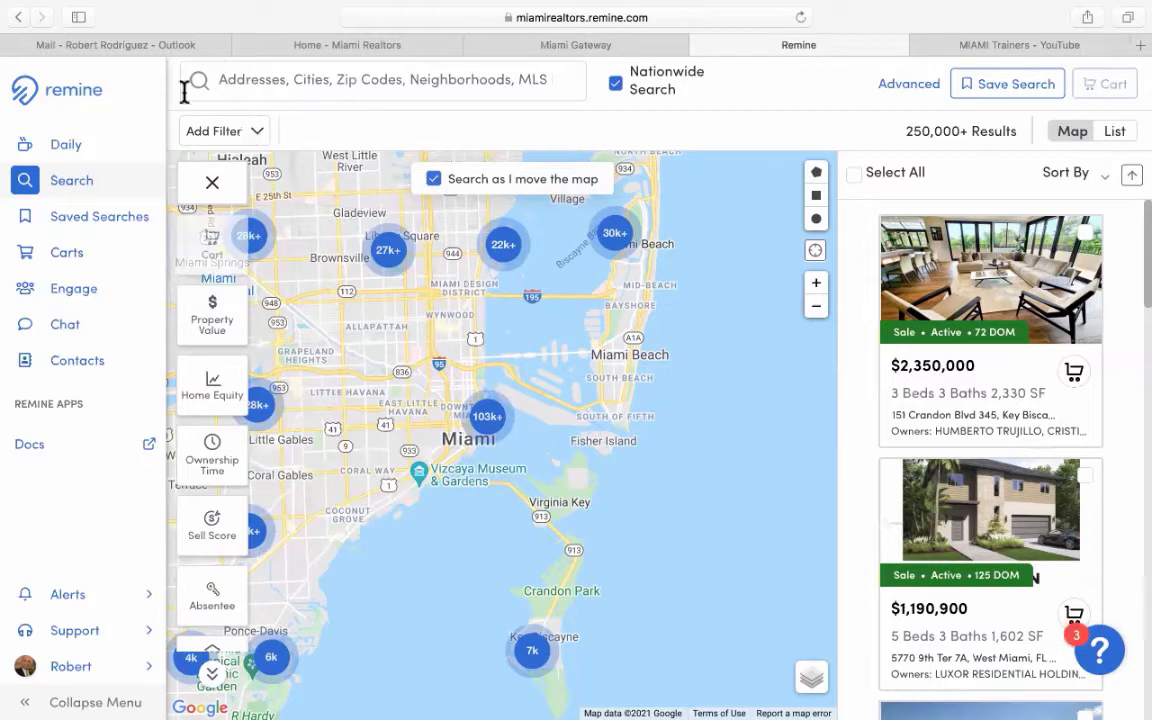
# Switch the Add Filter list from Residential to Commercial filters.
pyautogui.click(255, 134)
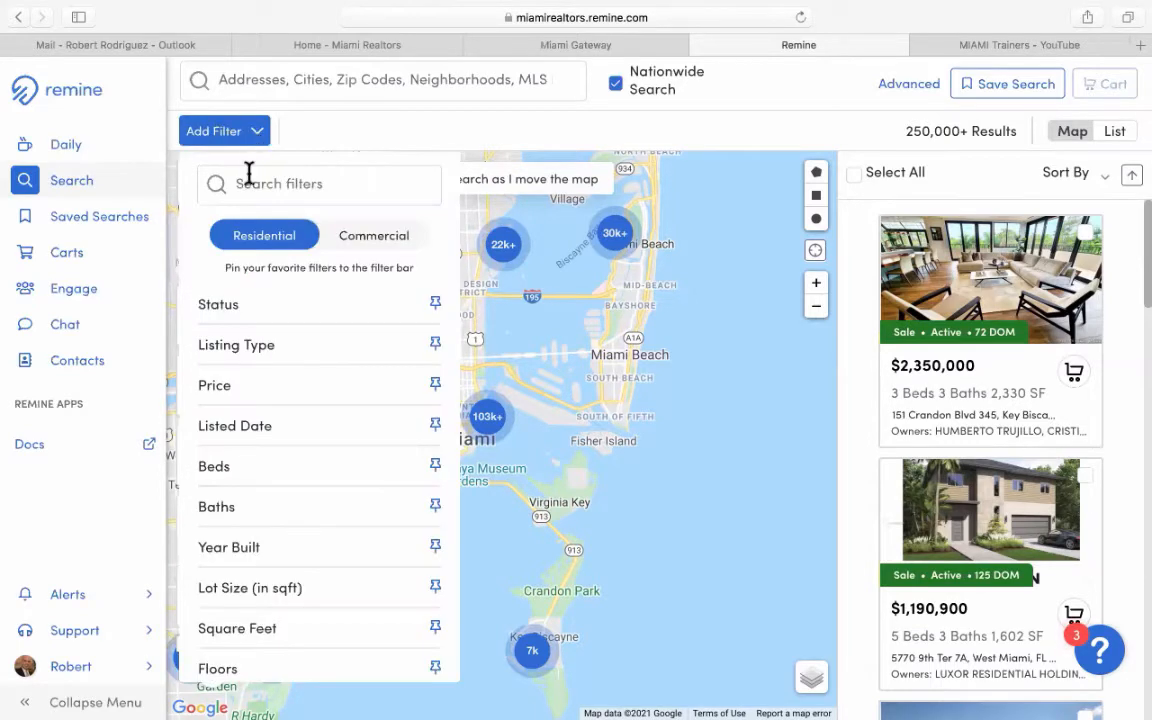
pyautogui.click(383, 240)
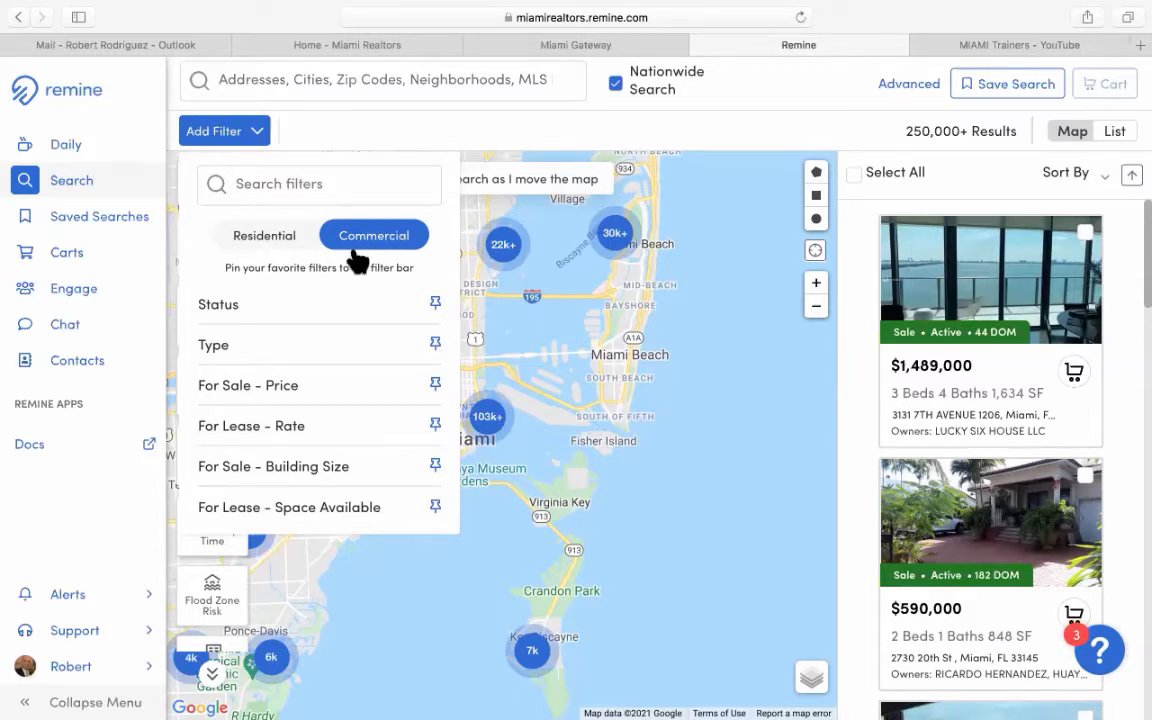
# Add a Status filter and tick Active for the commercial search.
pyautogui.click(220, 307)
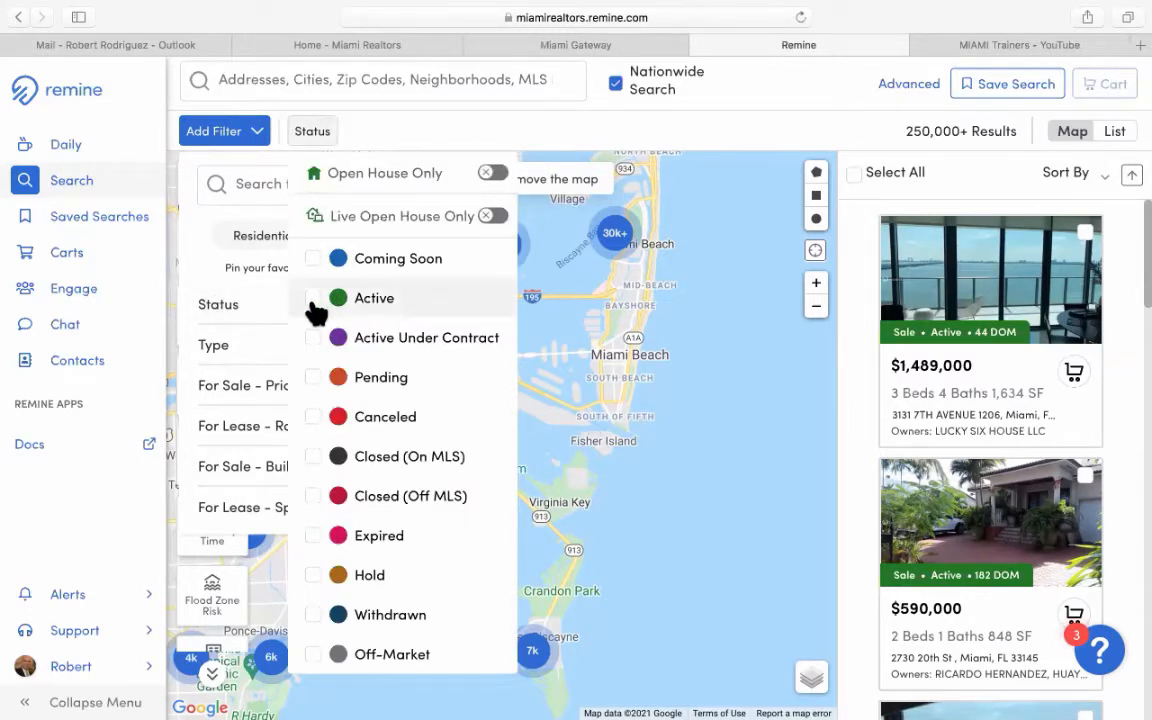
pyautogui.click(313, 298)
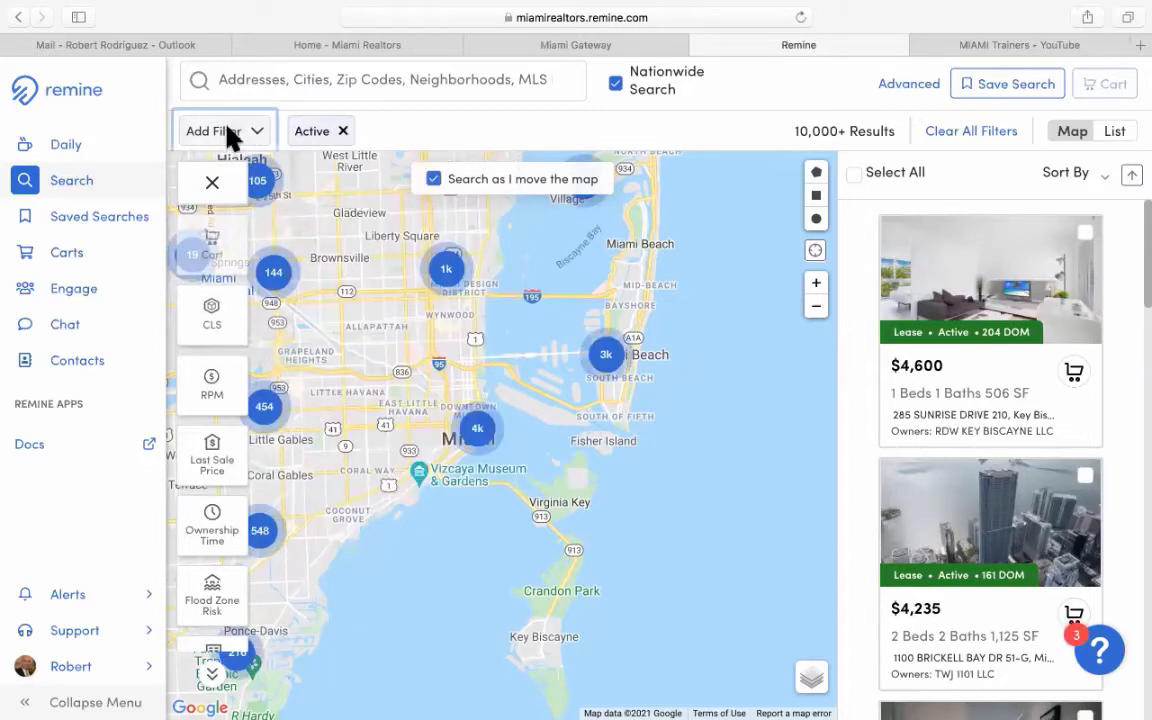
# Add a Type filter set to Multifamily, narrowing the results to 375.
pyautogui.click(229, 136)
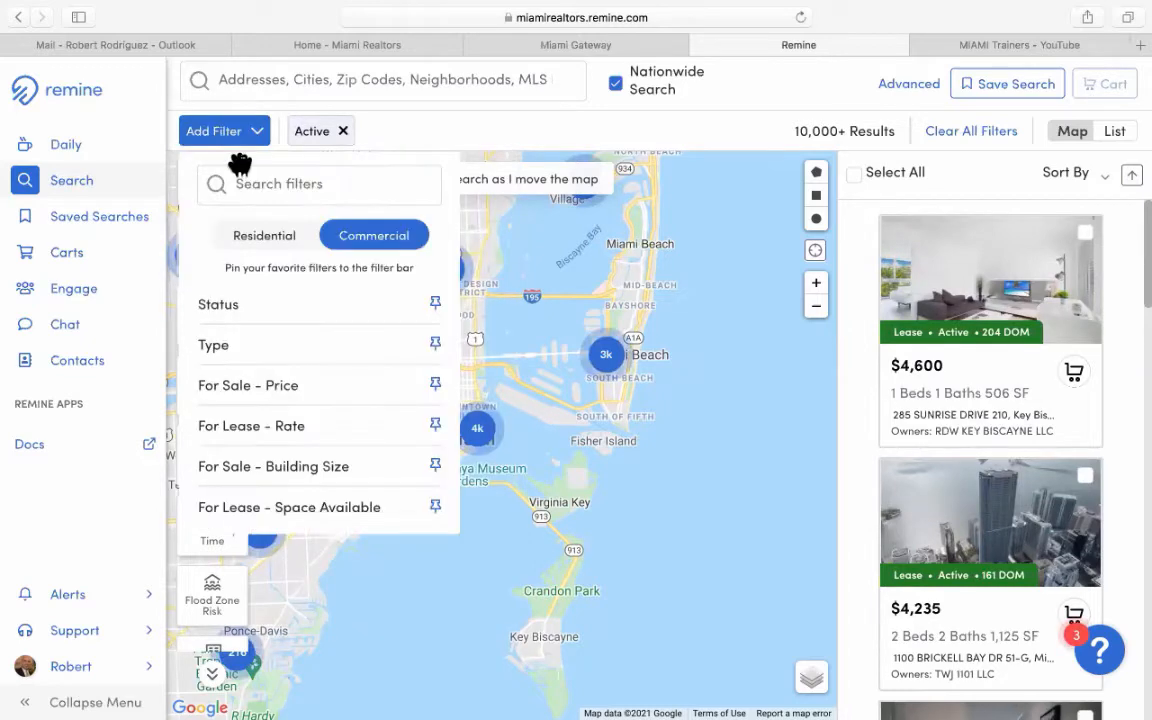
pyautogui.click(293, 350)
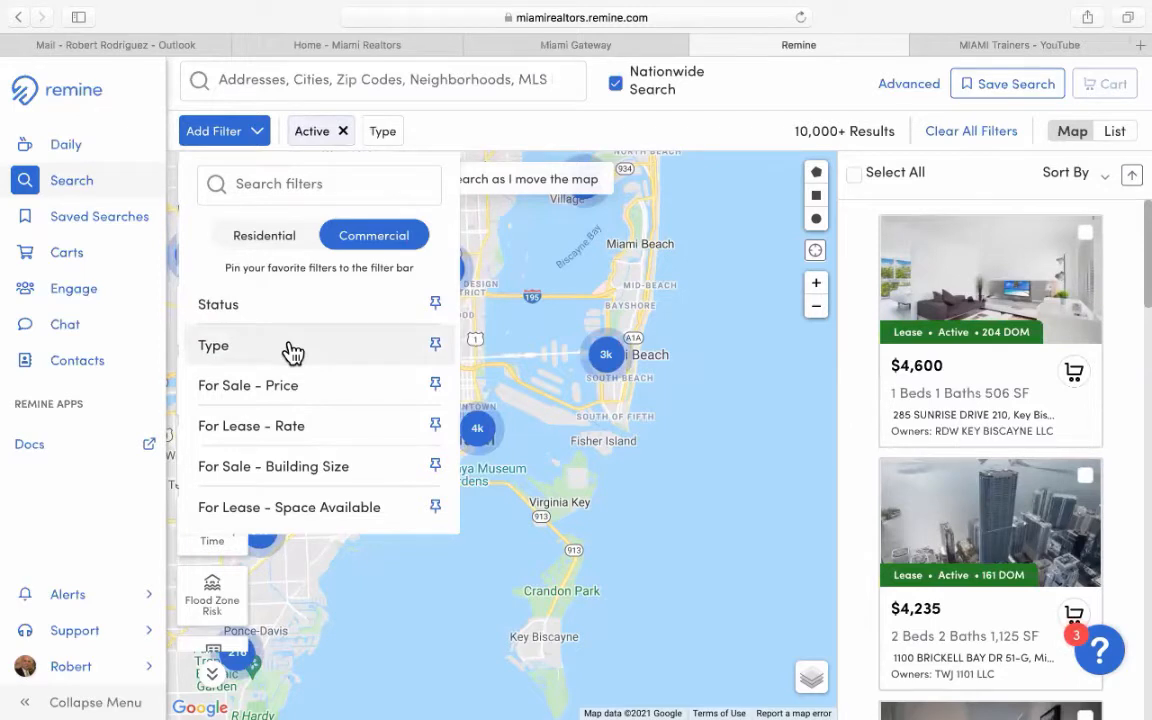
pyautogui.click(293, 350)
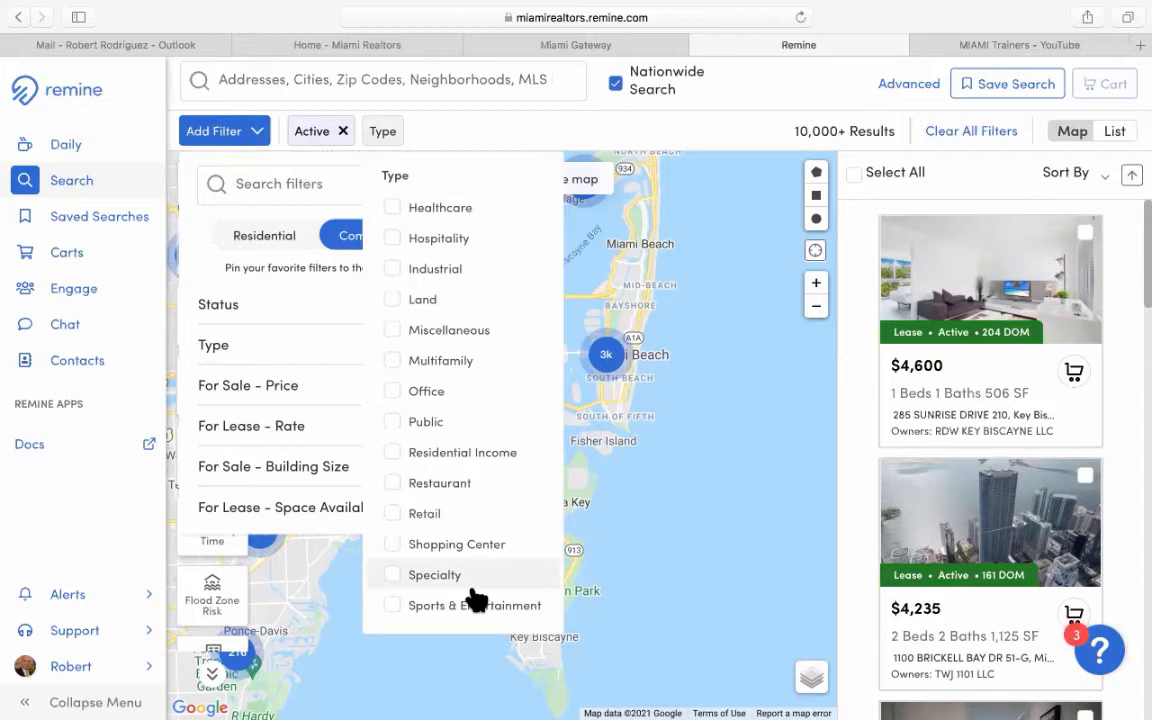
pyautogui.click(392, 362)
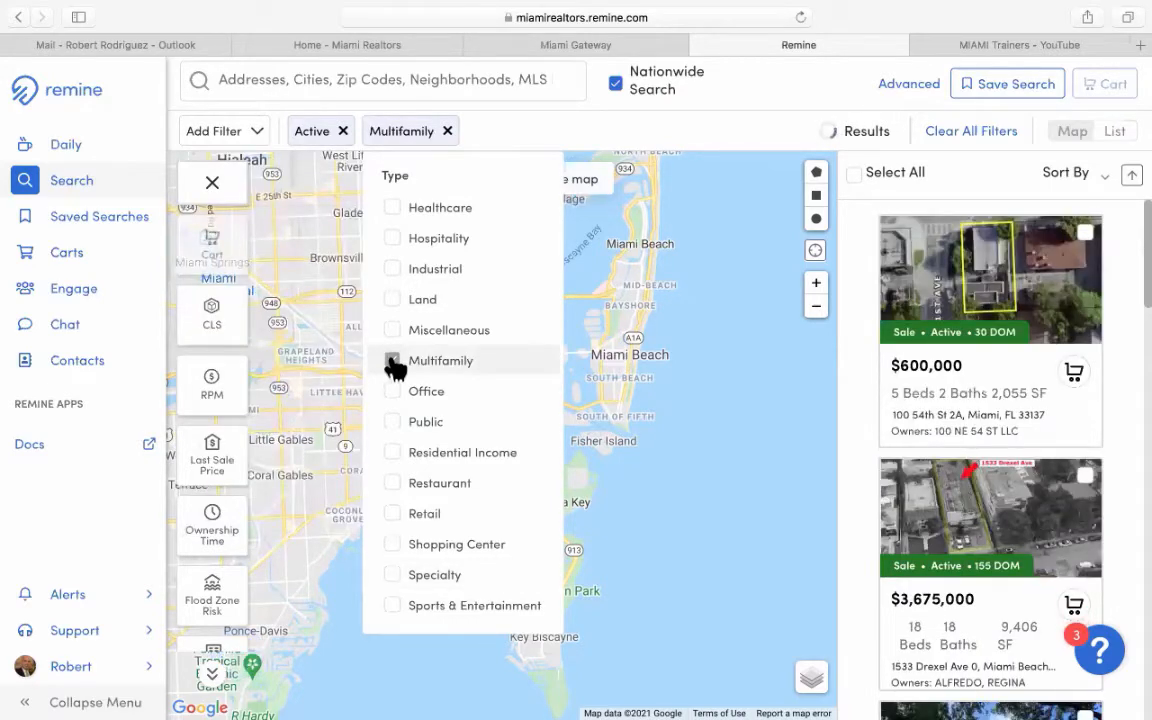
pyautogui.click(537, 118)
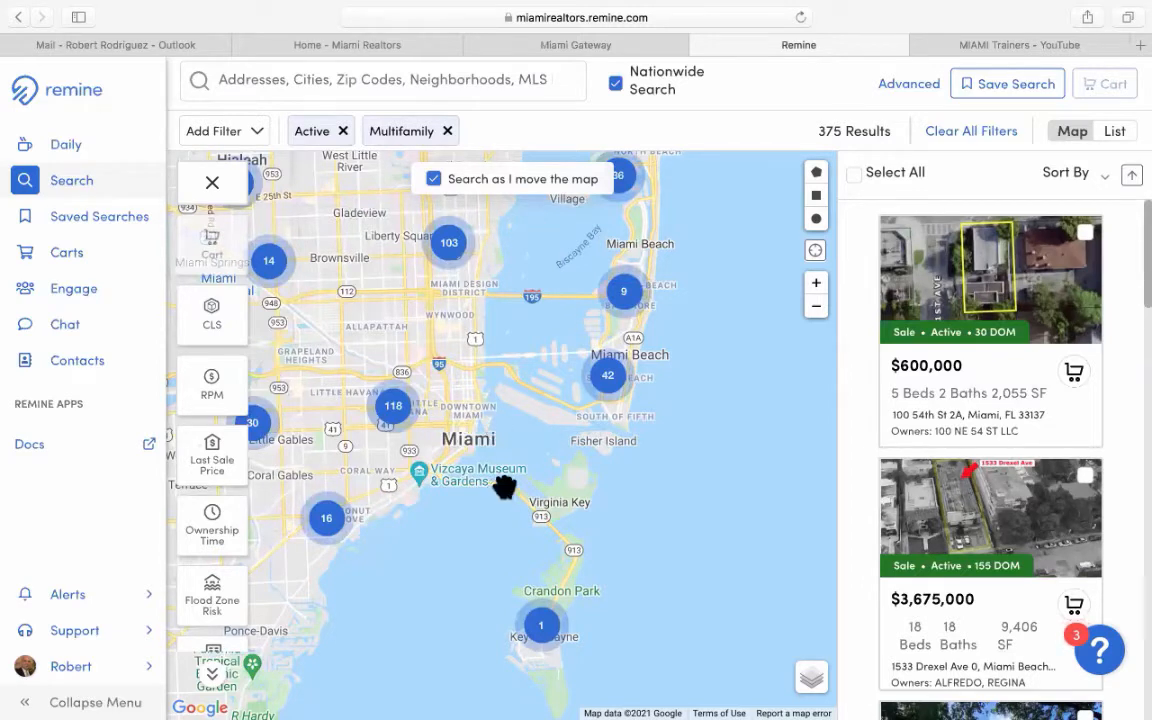
# Add a For Sale - Price filter capped at 3000000 (0–3M), narrowing results to 148.
pyautogui.click(225, 135)
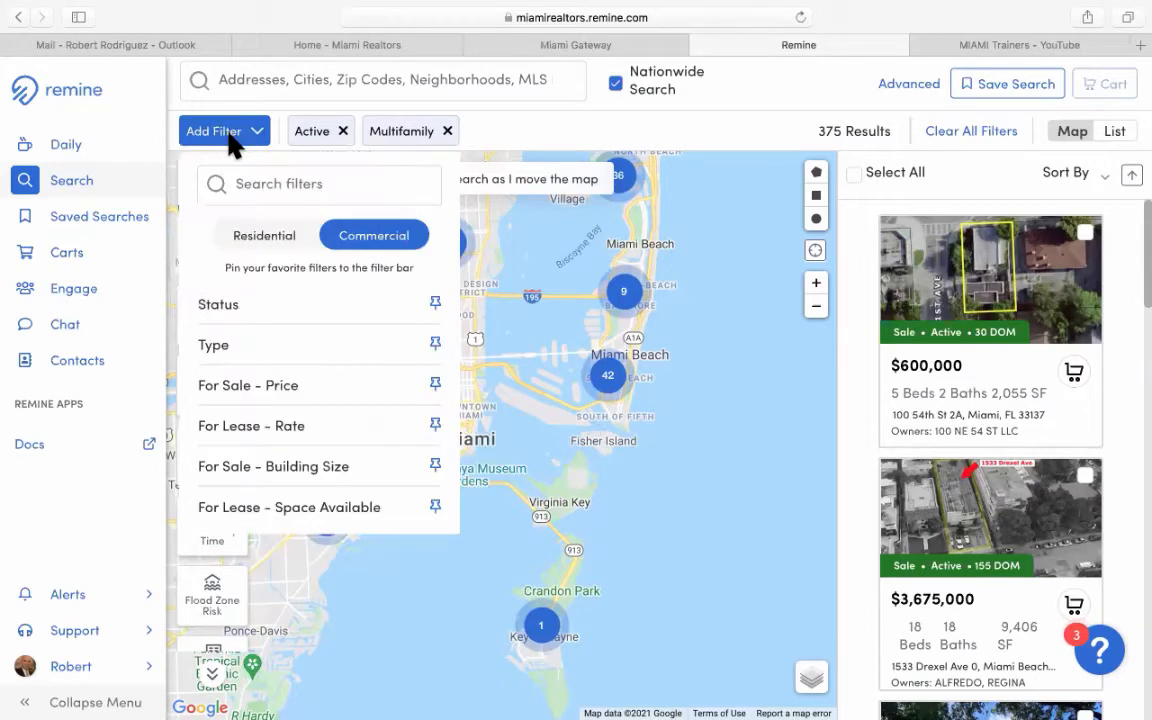
pyautogui.click(310, 396)
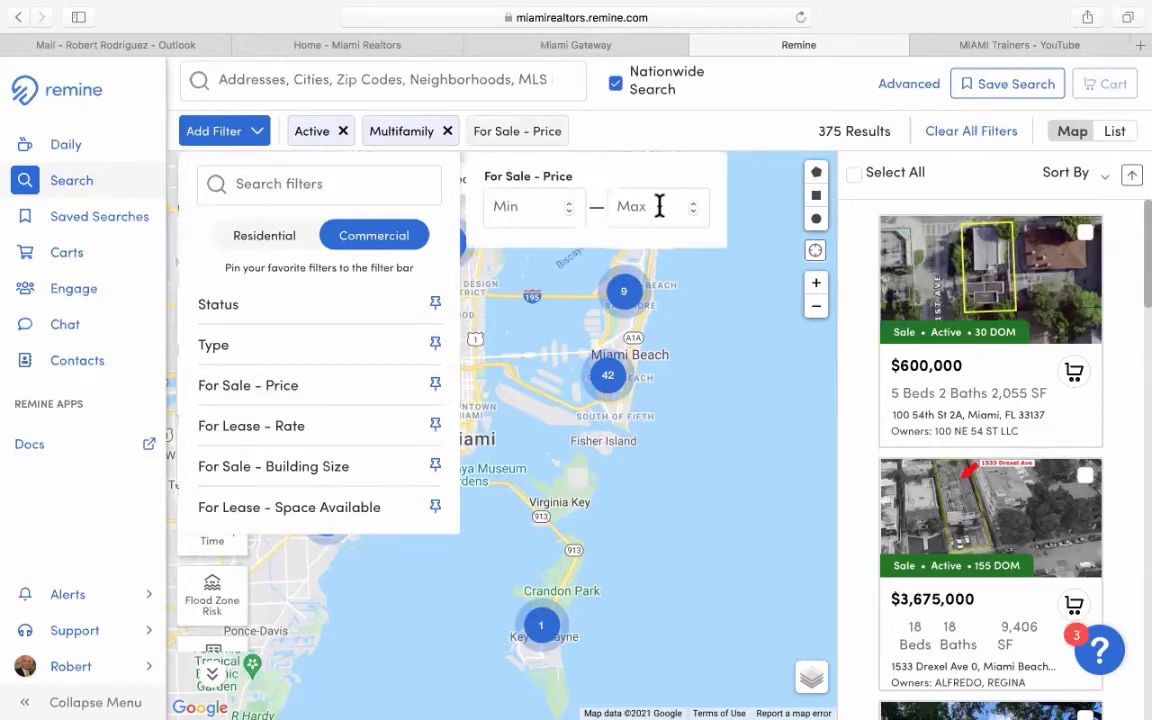
pyautogui.click(659, 206)
pyautogui.write('30')
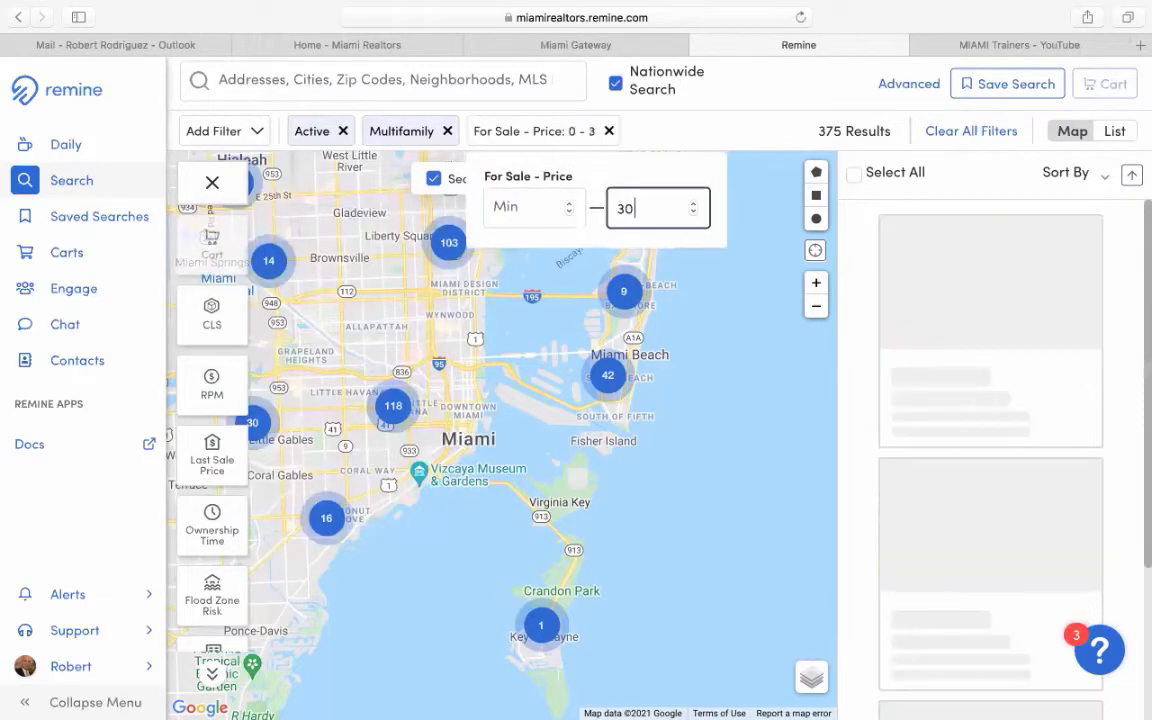
pyautogui.write('0000')
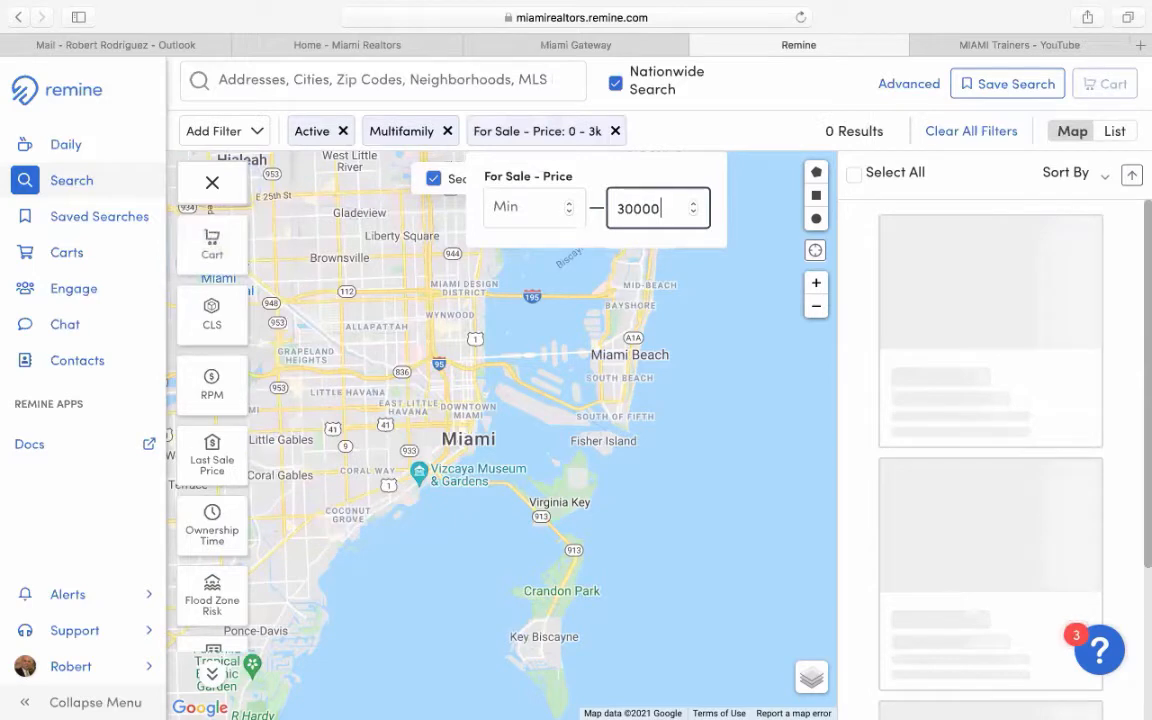
pyautogui.write('0')
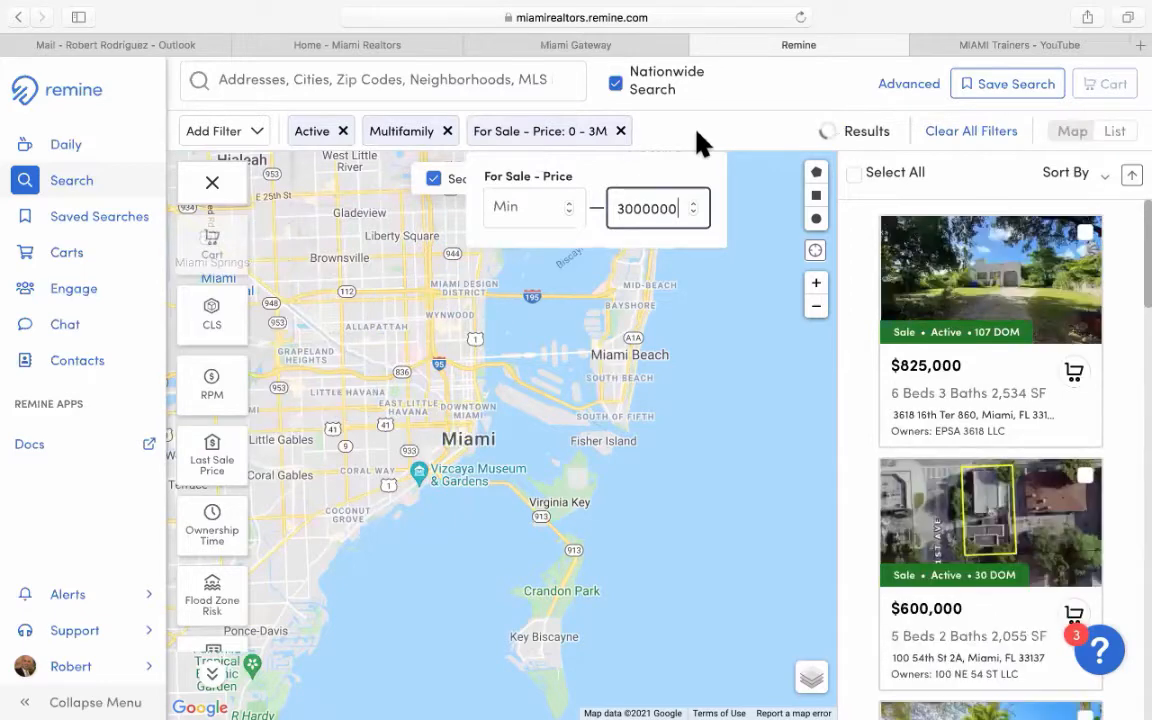
pyautogui.click(700, 143)
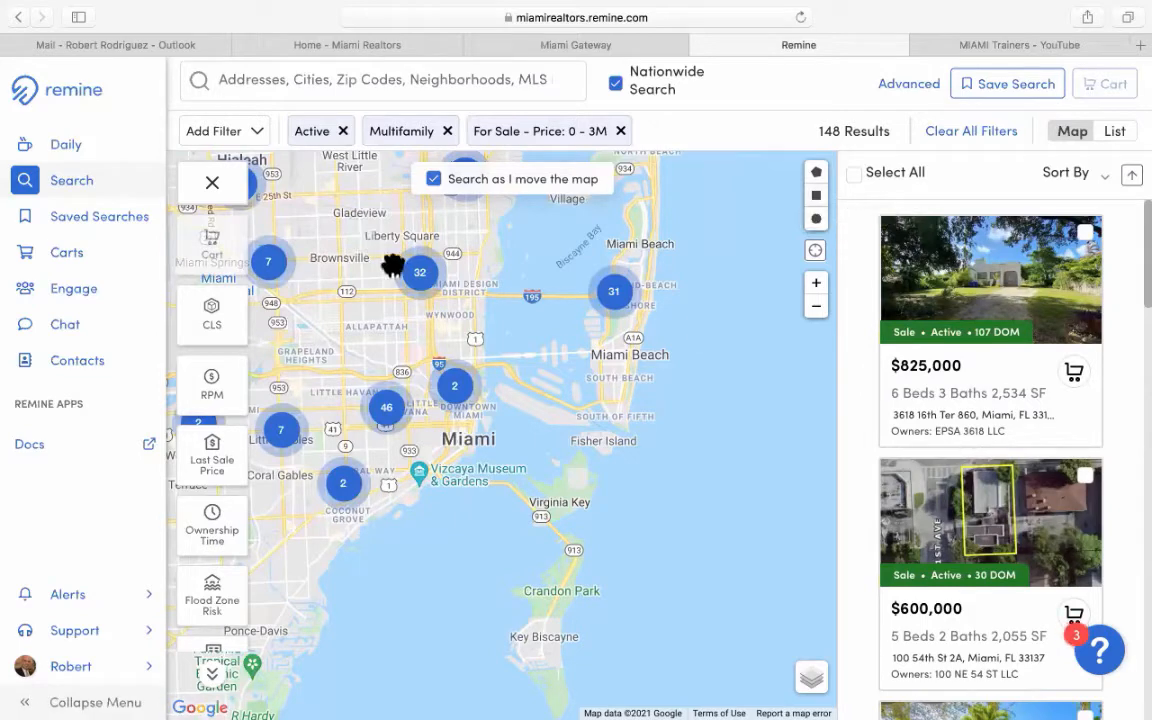
# Pan the map north from Miami past Hialeah and Miami Gardens to center Hollywood.
pyautogui.moveTo(393, 265); pyautogui.dragTo(572, 469)
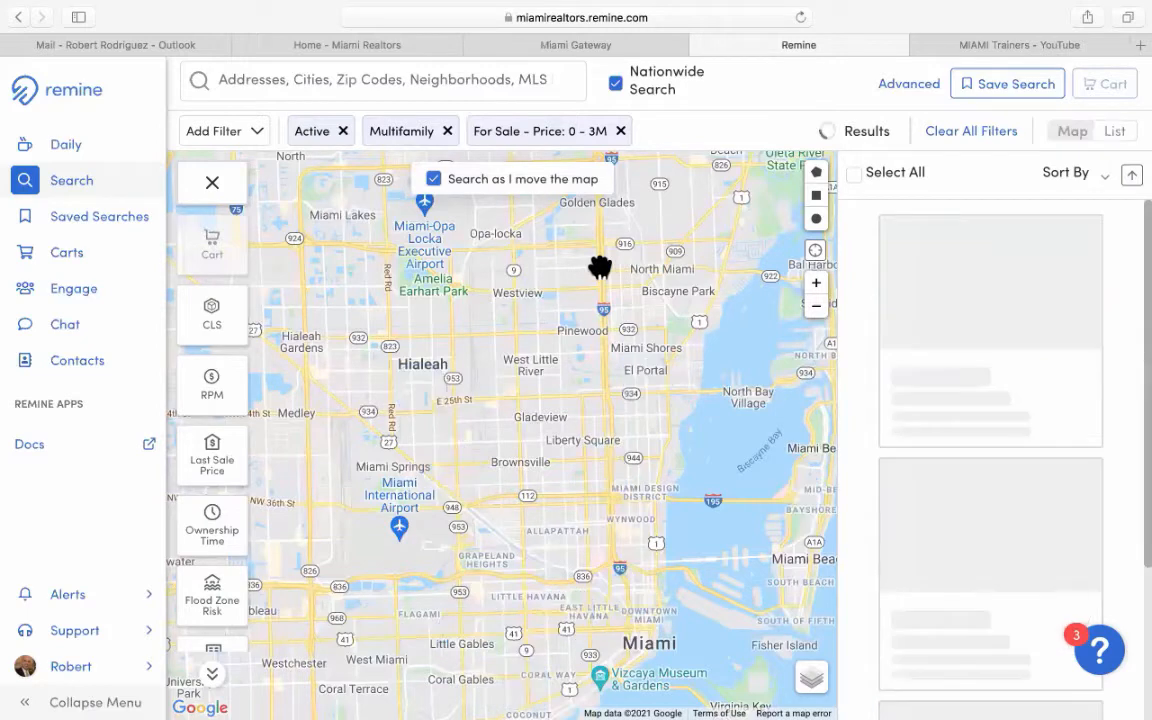
pyautogui.moveTo(562, 350); pyautogui.dragTo(500, 528)
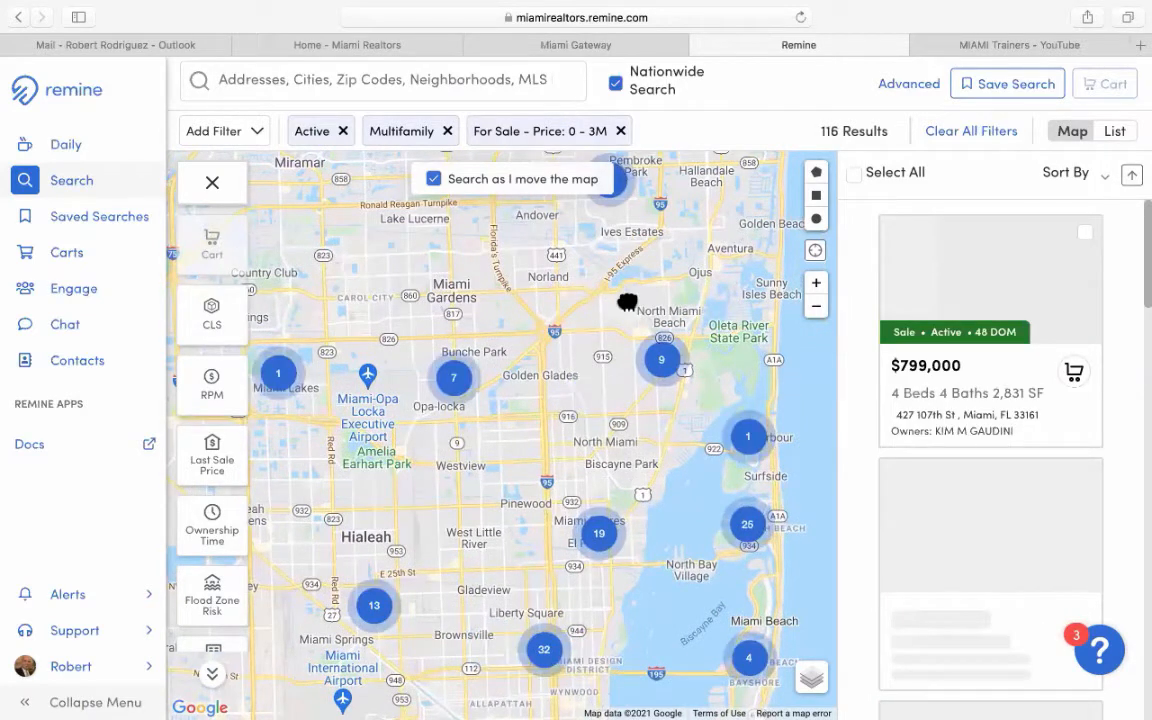
pyautogui.moveTo(626, 302); pyautogui.dragTo(640, 386)
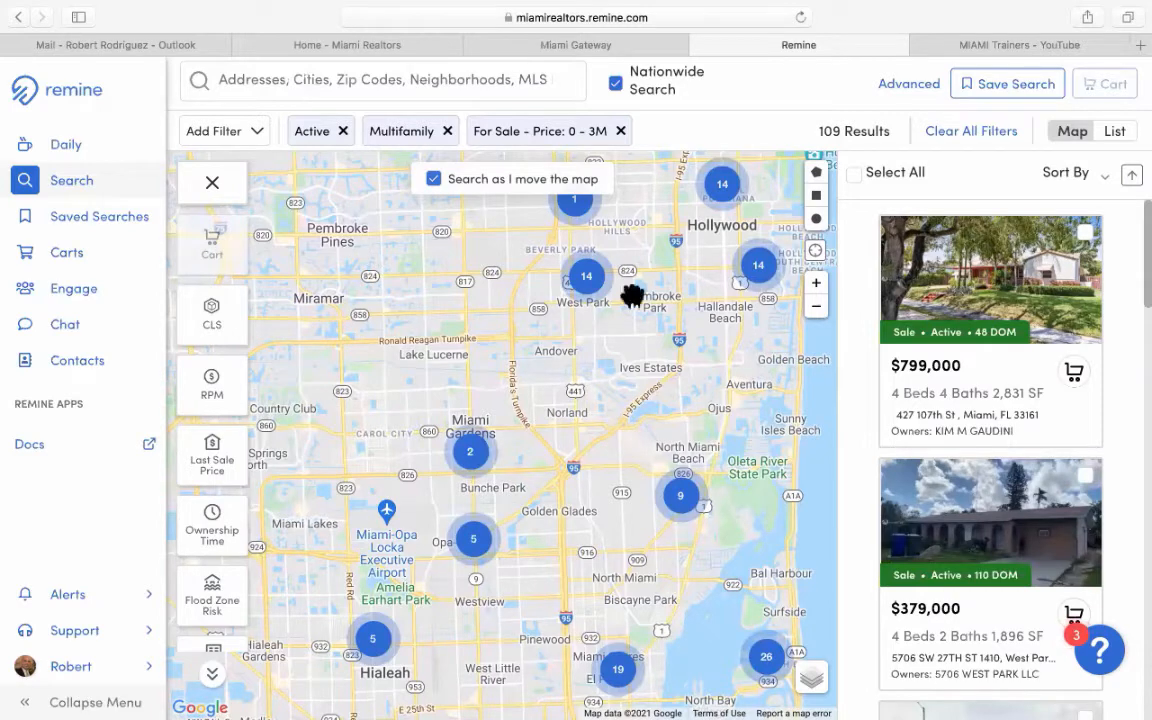
pyautogui.moveTo(640, 320); pyautogui.dragTo(535, 365)
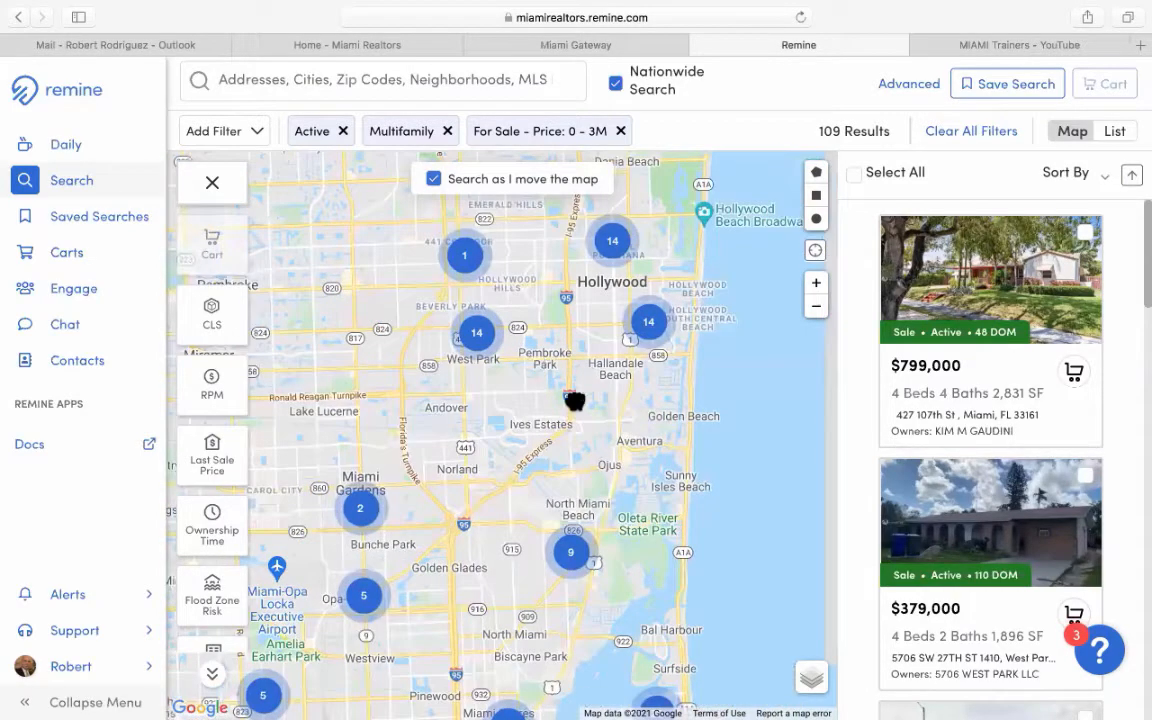
pyautogui.moveTo(633, 342); pyautogui.dragTo(676, 389)
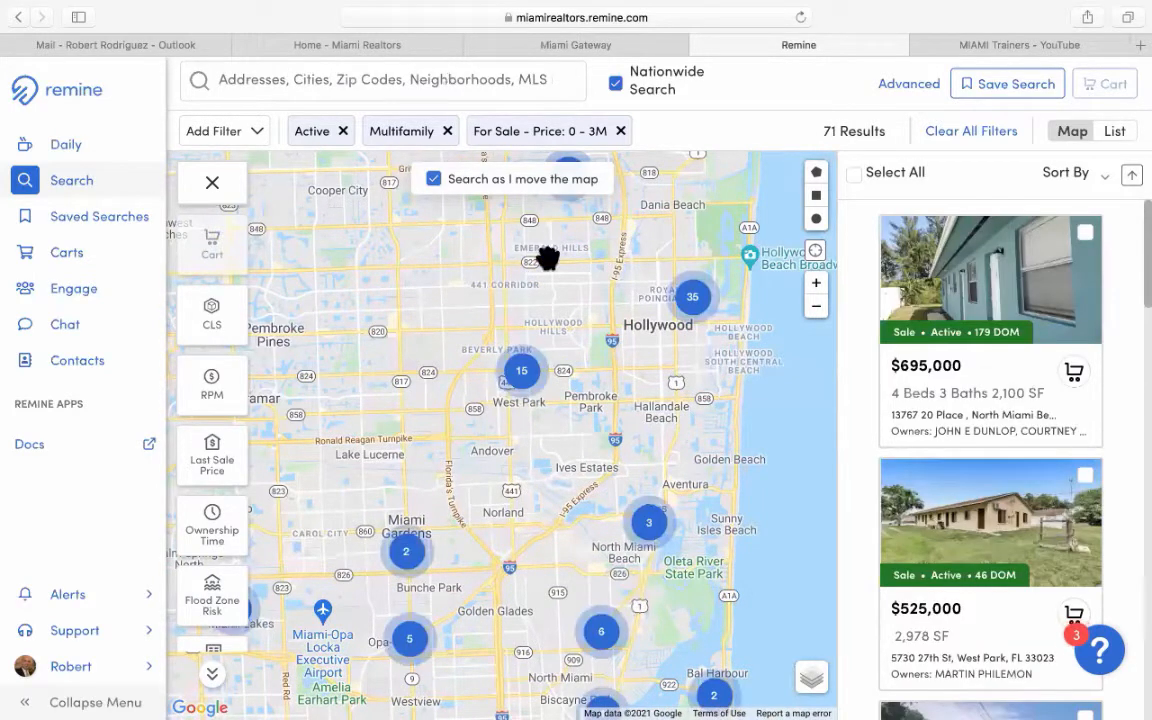
pyautogui.moveTo(540, 296); pyautogui.dragTo(473, 292)
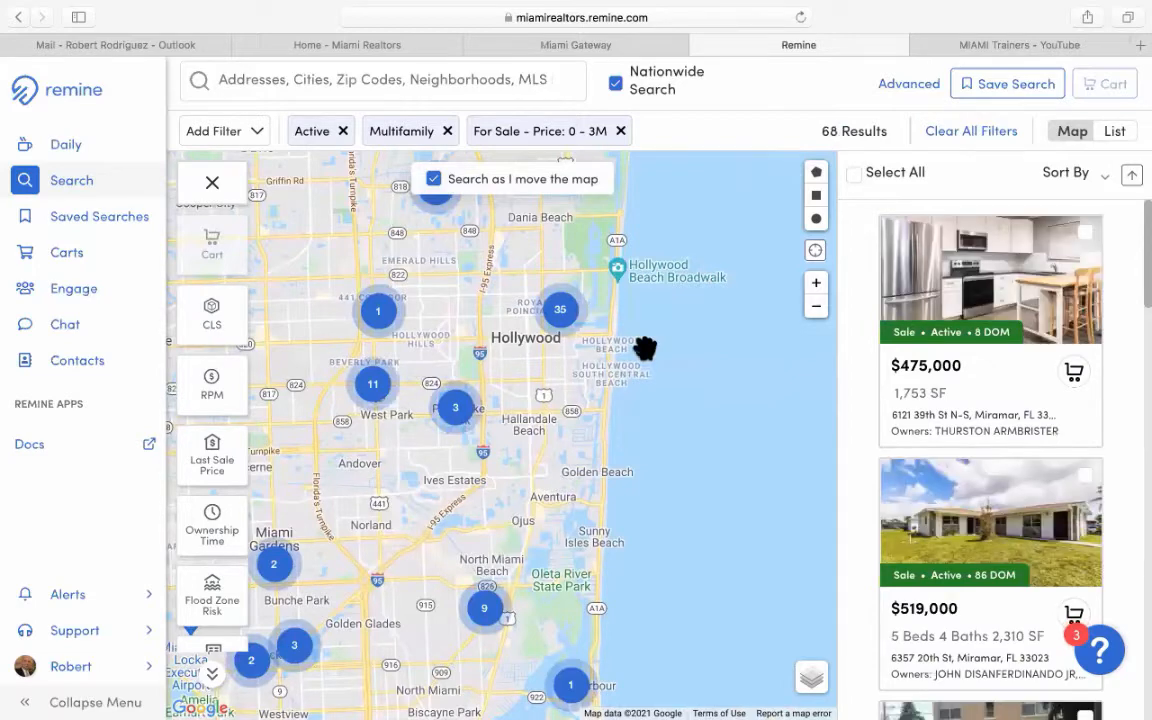
pyautogui.moveTo(592, 348); pyautogui.dragTo(562, 360)
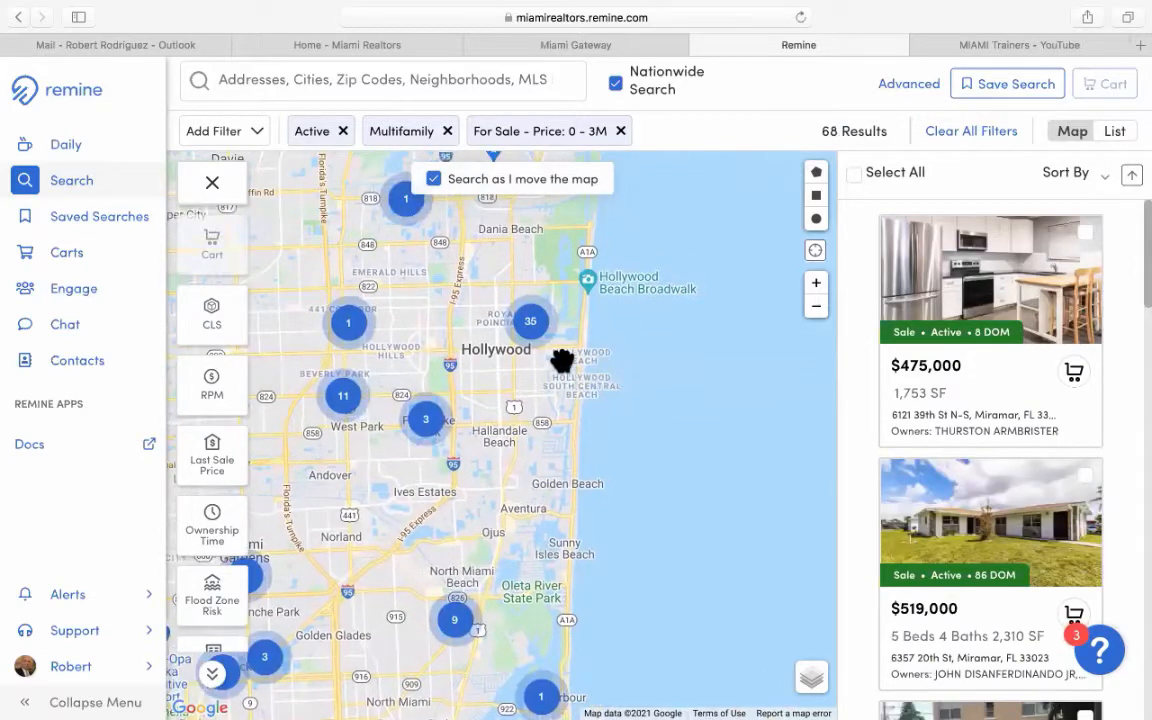
# Zoom into Hollywood's streets around Pembroke Rd, Washington St and Jefferson Park.
pyautogui.scroll(2, 562, 360)
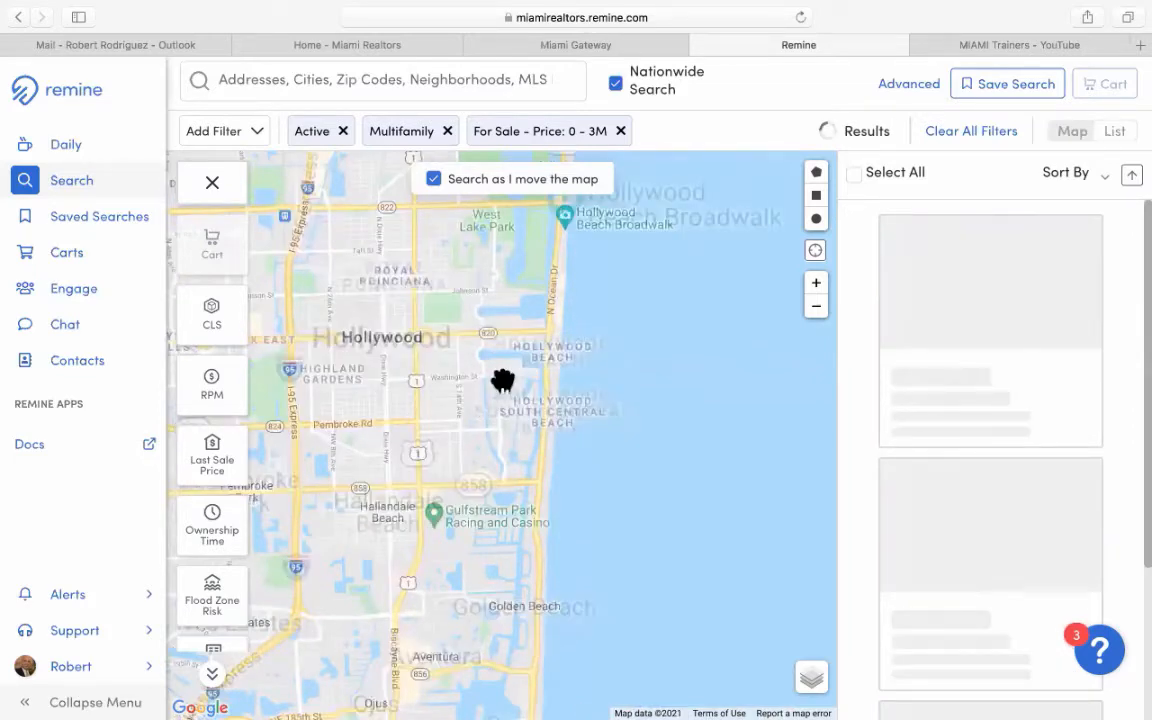
pyautogui.moveTo(520, 356); pyautogui.dragTo(526, 358)
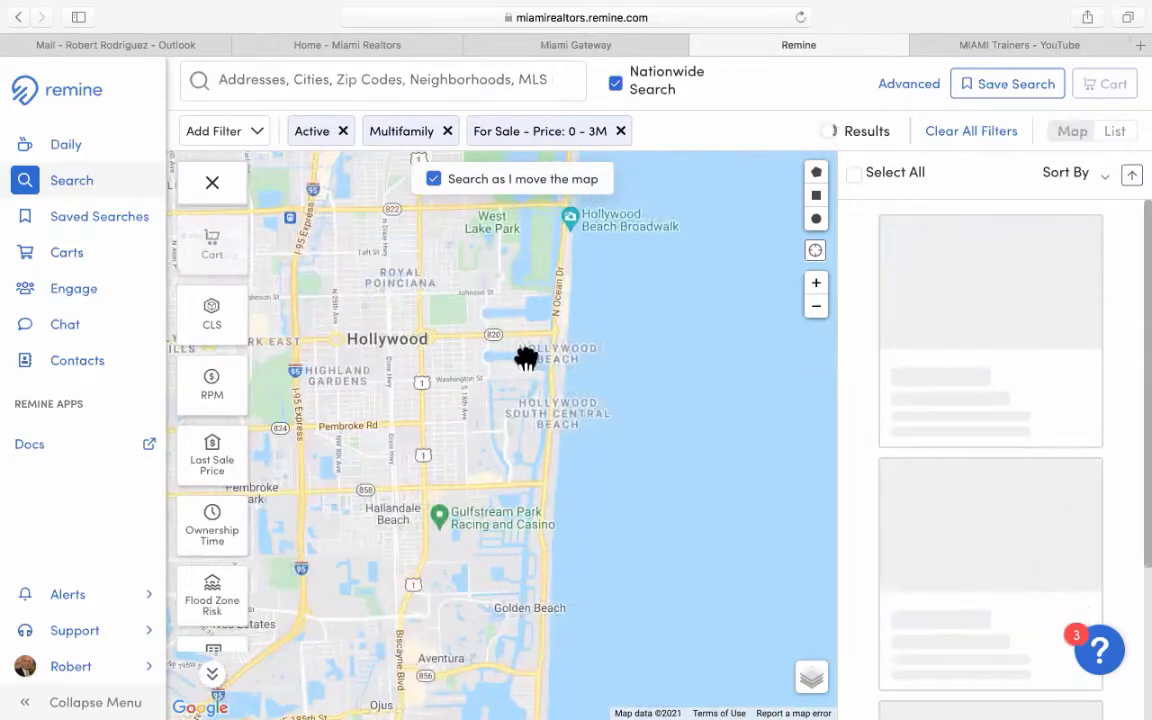
pyautogui.scroll(3, 526, 358)
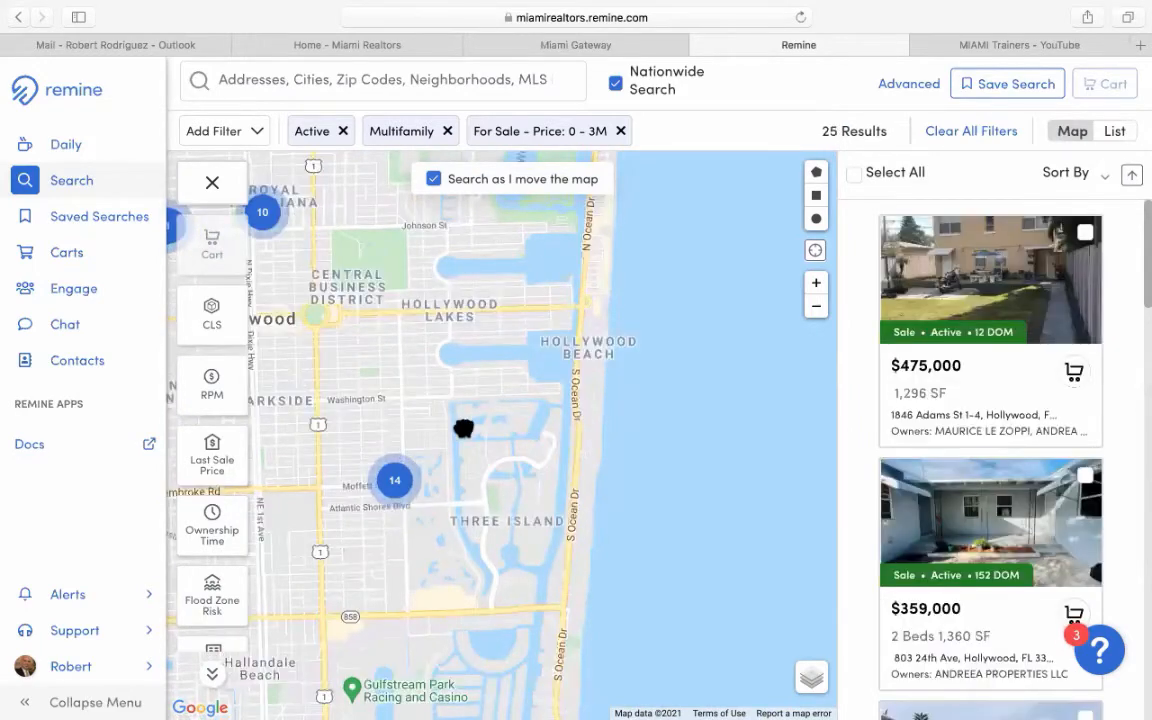
pyautogui.moveTo(517, 378); pyautogui.dragTo(603, 287)
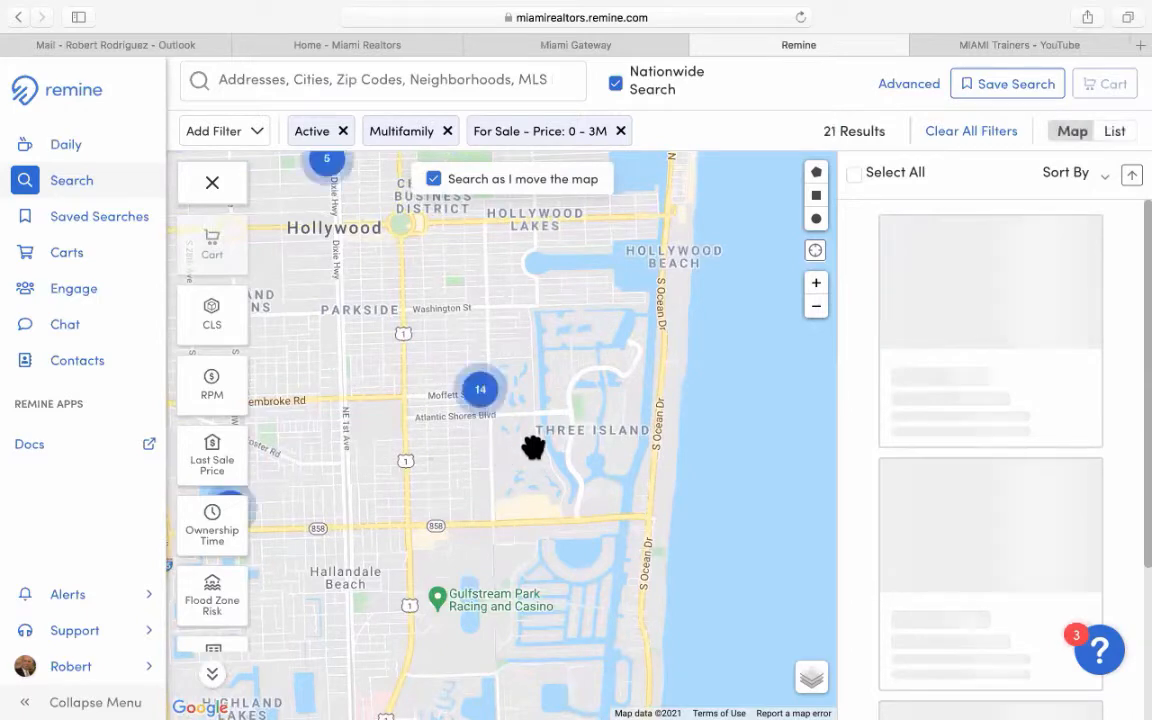
pyautogui.scroll(2, 533, 447)
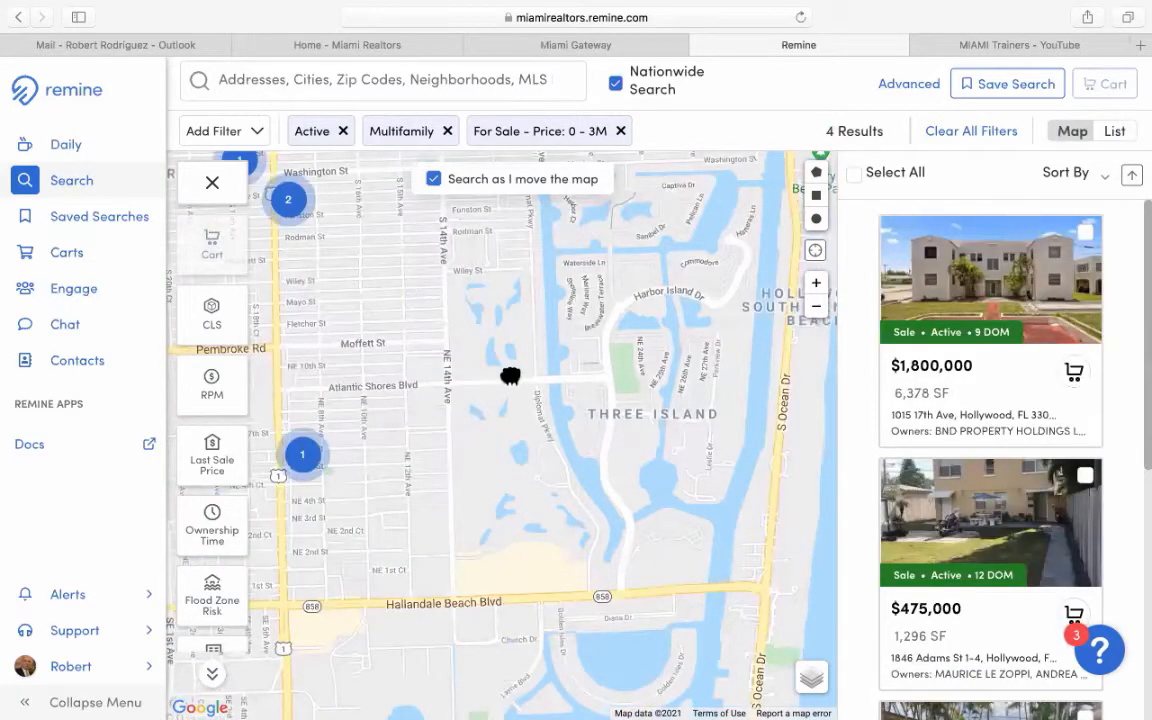
pyautogui.moveTo(554, 399); pyautogui.dragTo(629, 418)
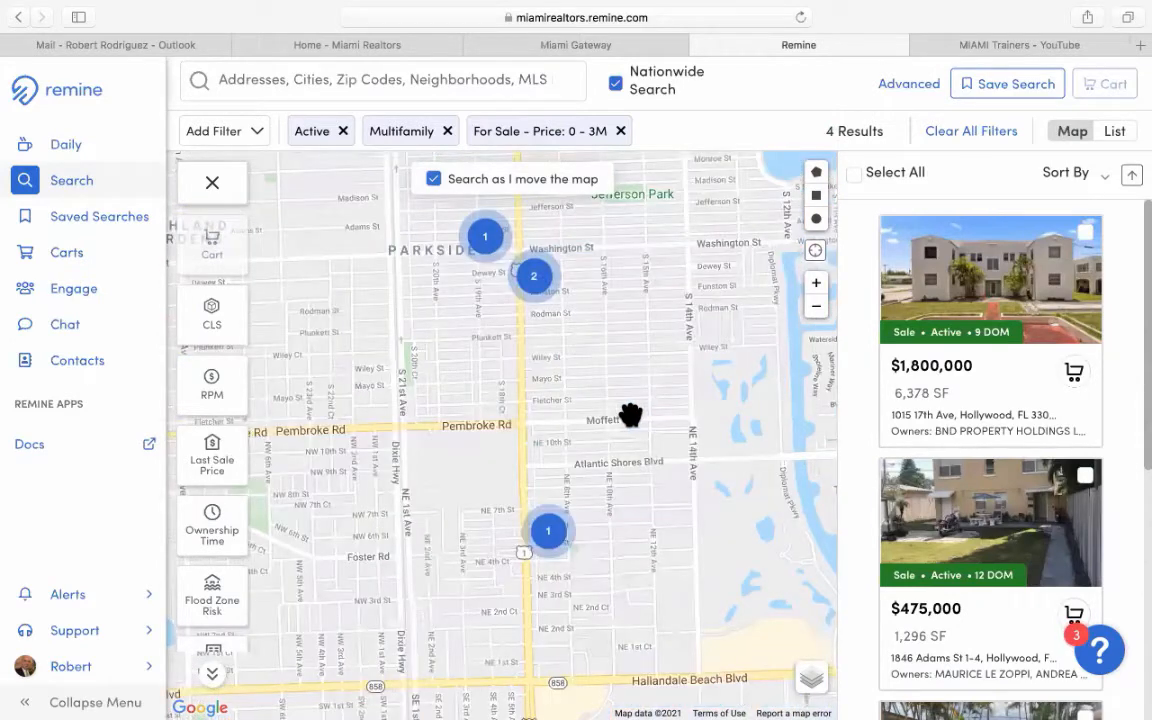
pyautogui.scroll(2, 630, 414)
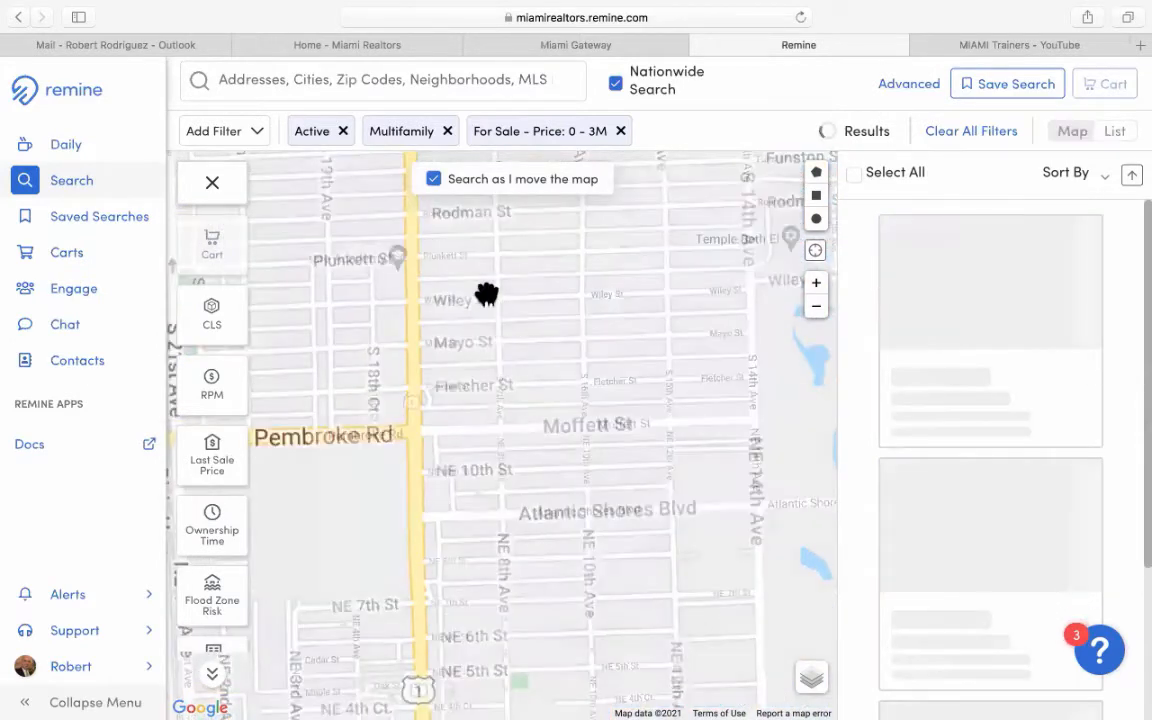
pyautogui.moveTo(516, 337); pyautogui.dragTo(572, 393)
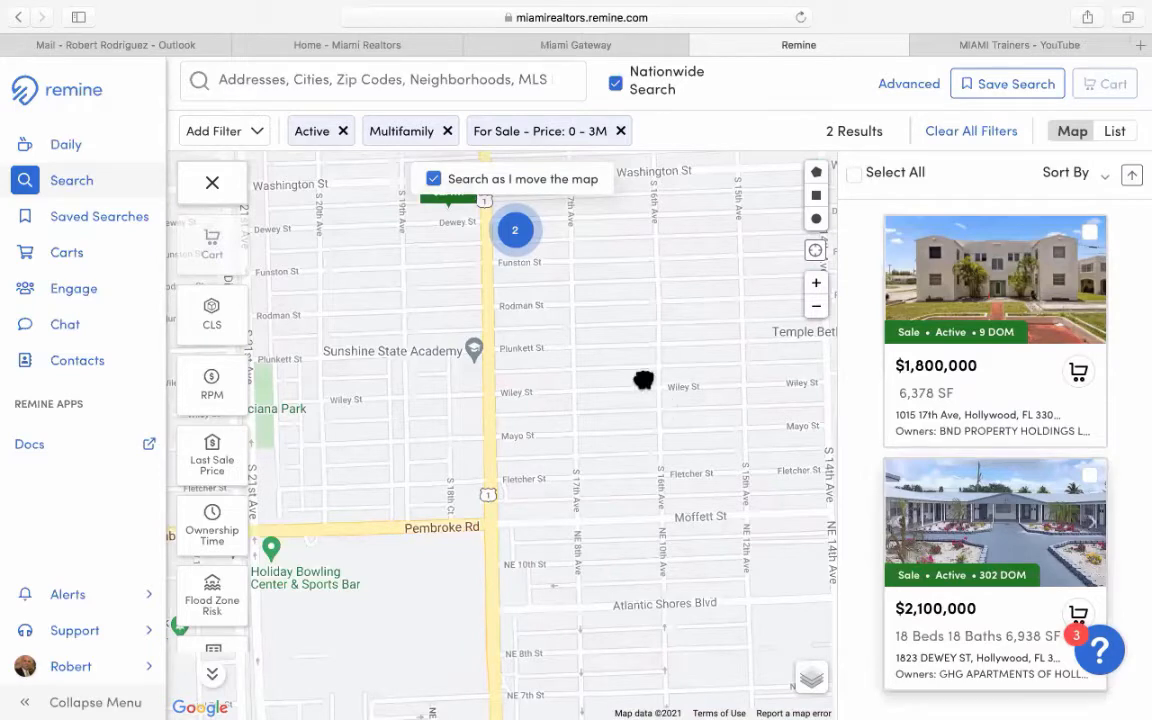
pyautogui.moveTo(492, 249); pyautogui.dragTo(499, 324)
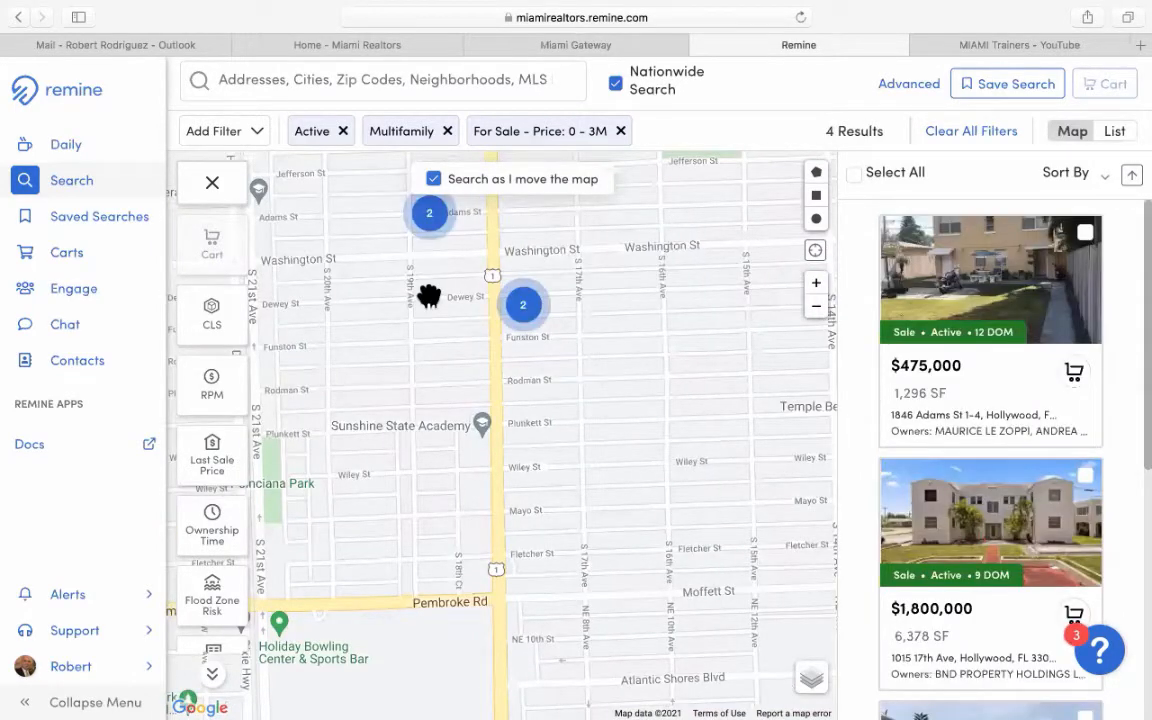
pyautogui.moveTo(429, 296); pyautogui.dragTo(504, 386)
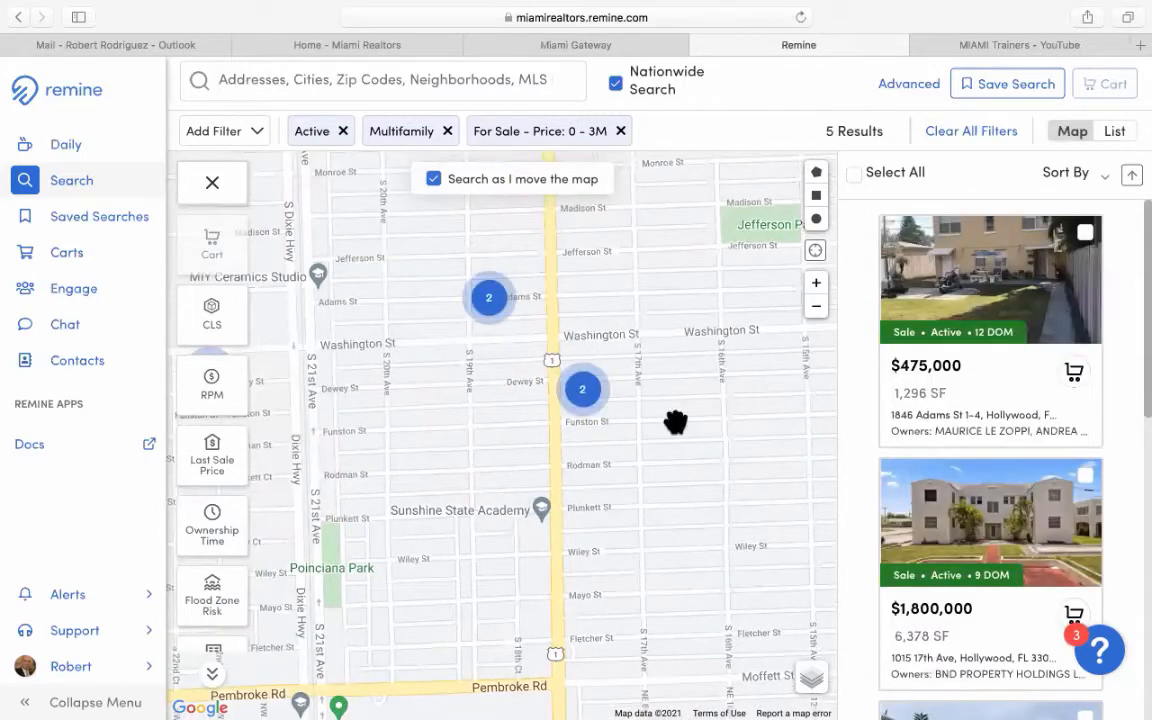
# Draw a search rectangle from Jefferson St to Plunkett St and scroll its 4 results.
pyautogui.click(817, 216)
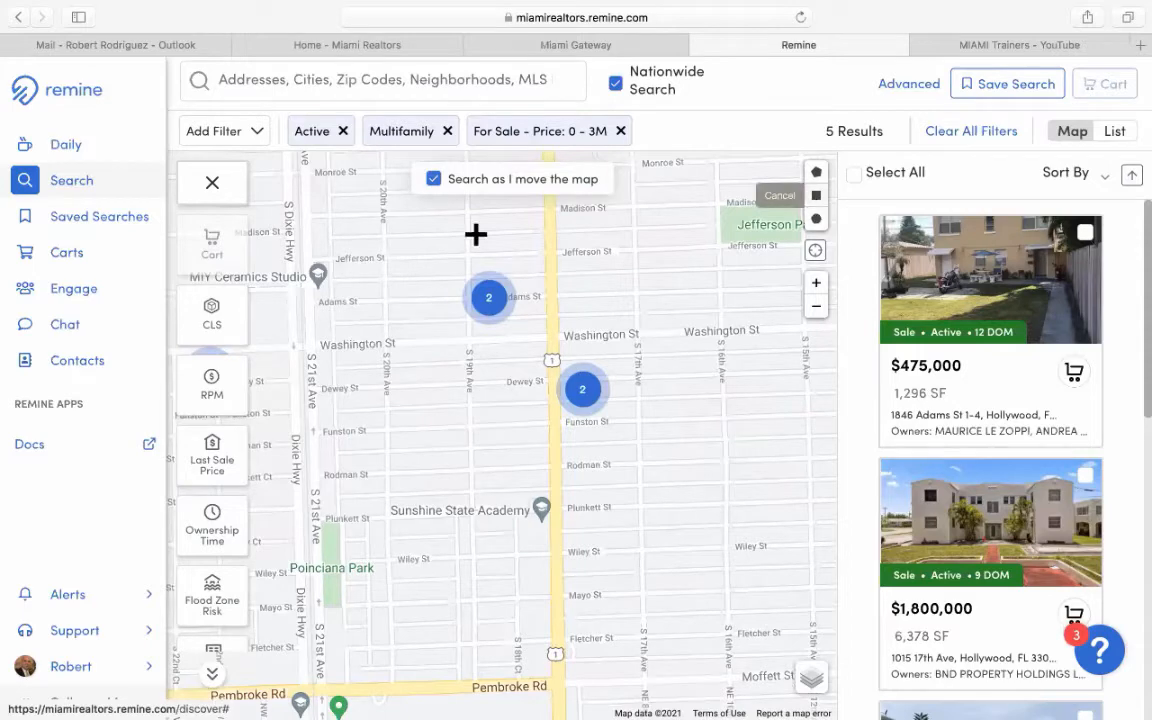
pyautogui.moveTo(388, 224); pyautogui.dragTo(732, 518)
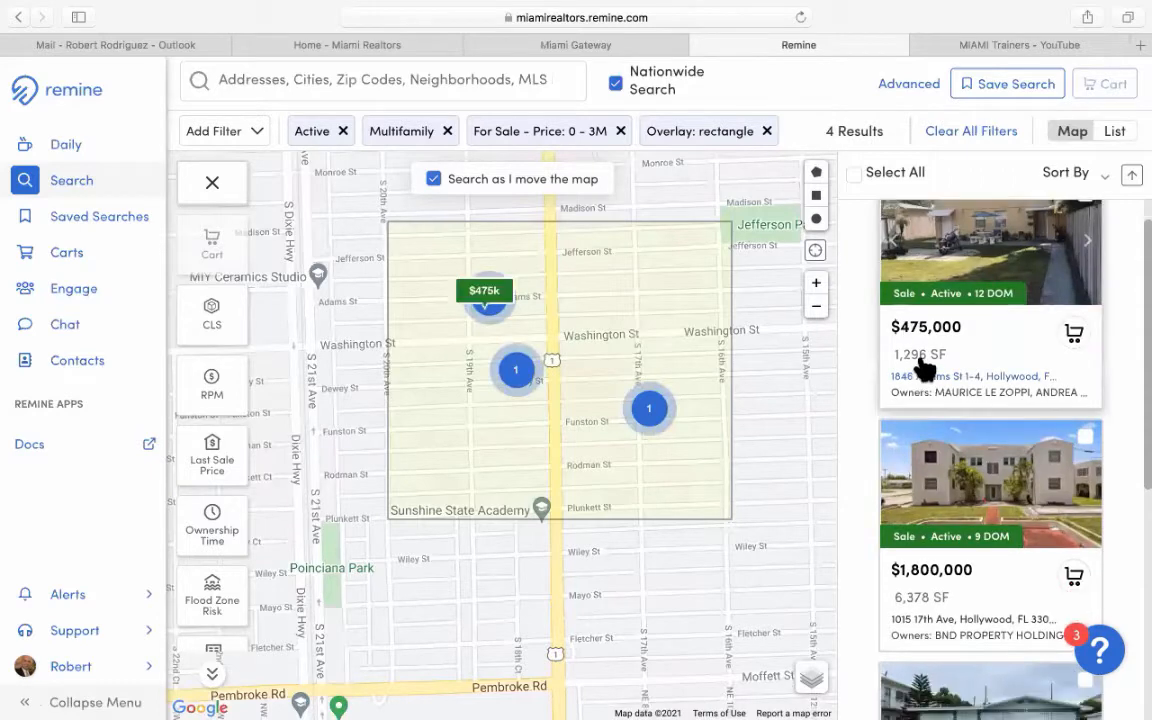
pyautogui.scroll(-2, 922, 371)
pyautogui.scroll(-3, 922, 371)
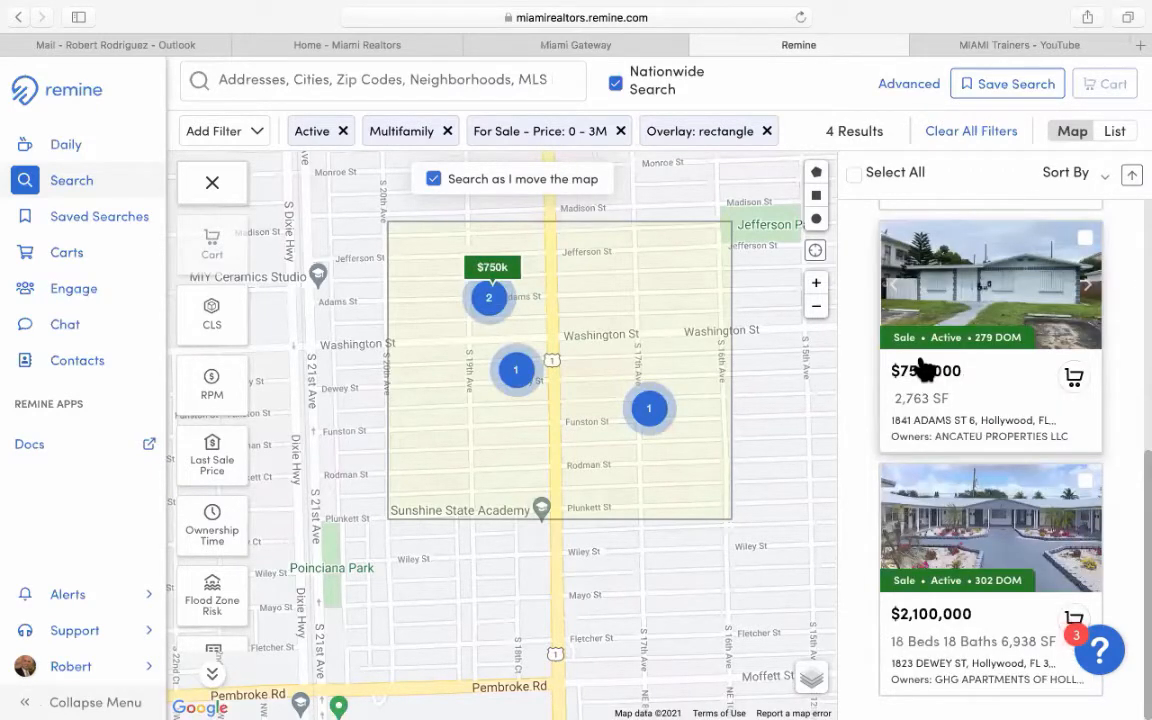
pyautogui.scroll(1, 922, 371)
pyautogui.scroll(1, 939, 329)
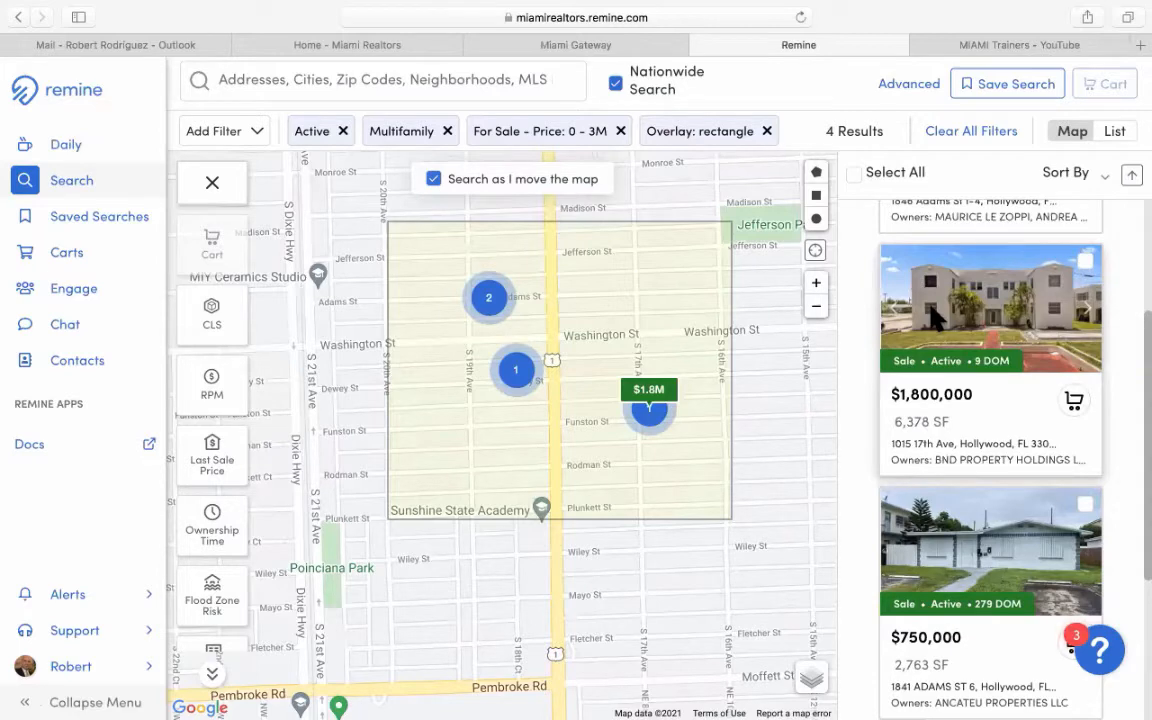
pyautogui.click(933, 318)
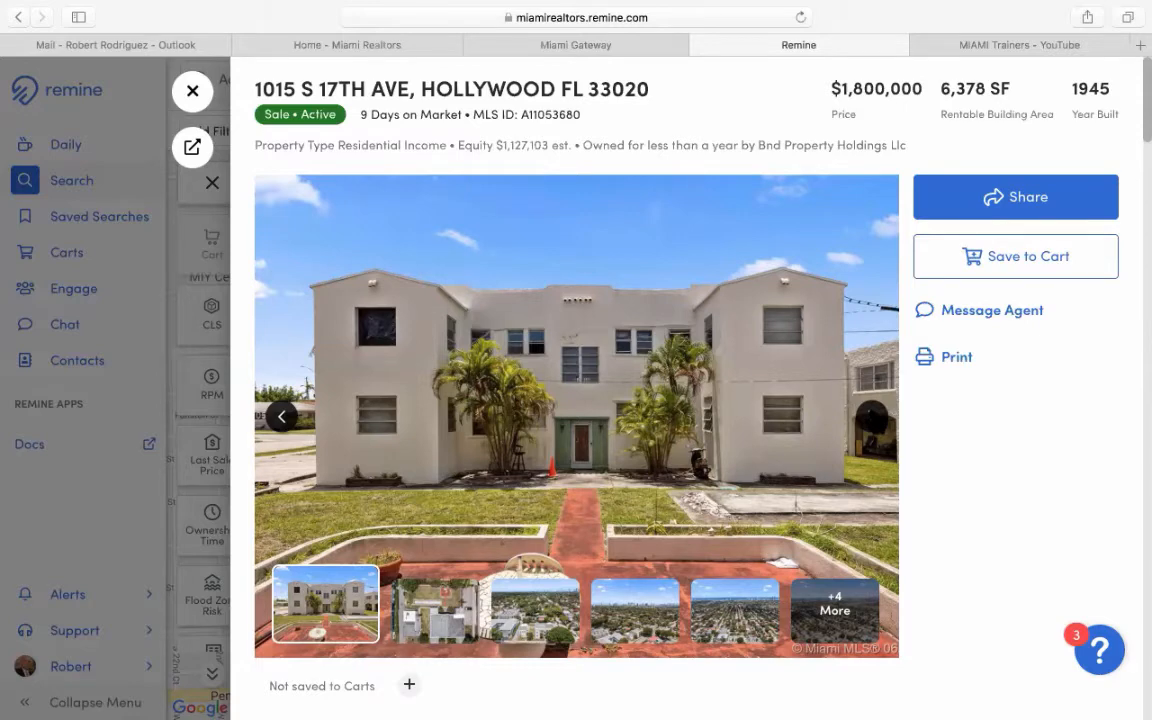
pyautogui.click(872, 418)
pyautogui.click(872, 418)
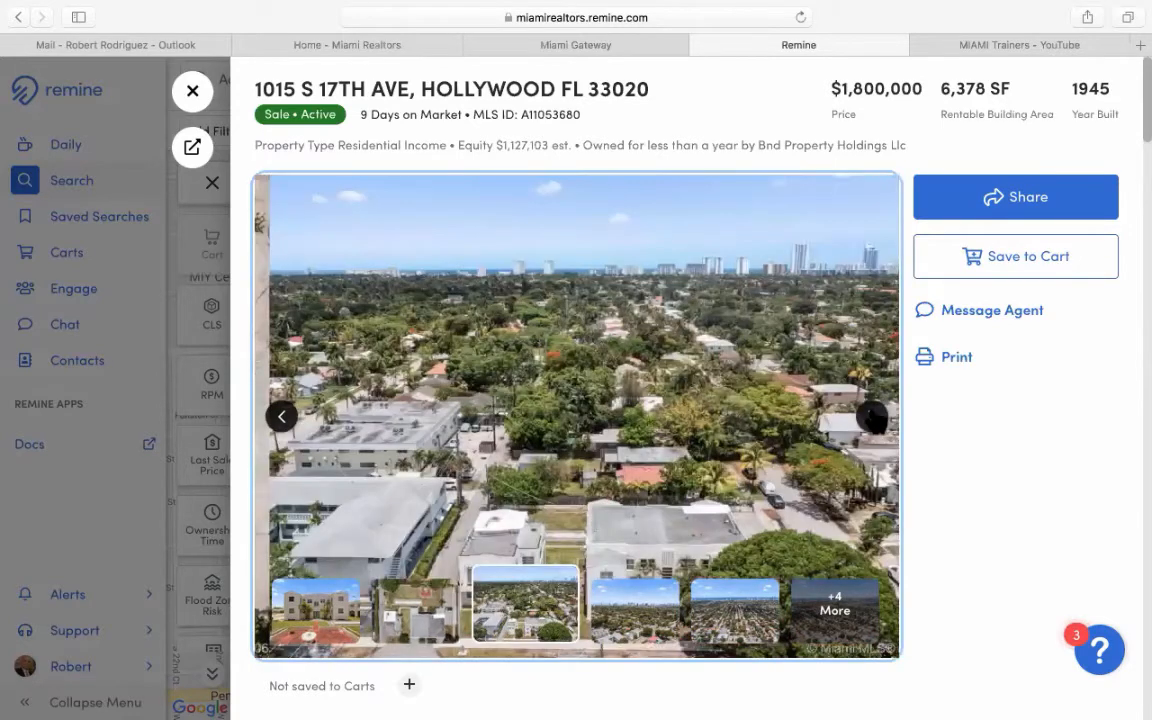
pyautogui.click(872, 418)
pyautogui.click(872, 418)
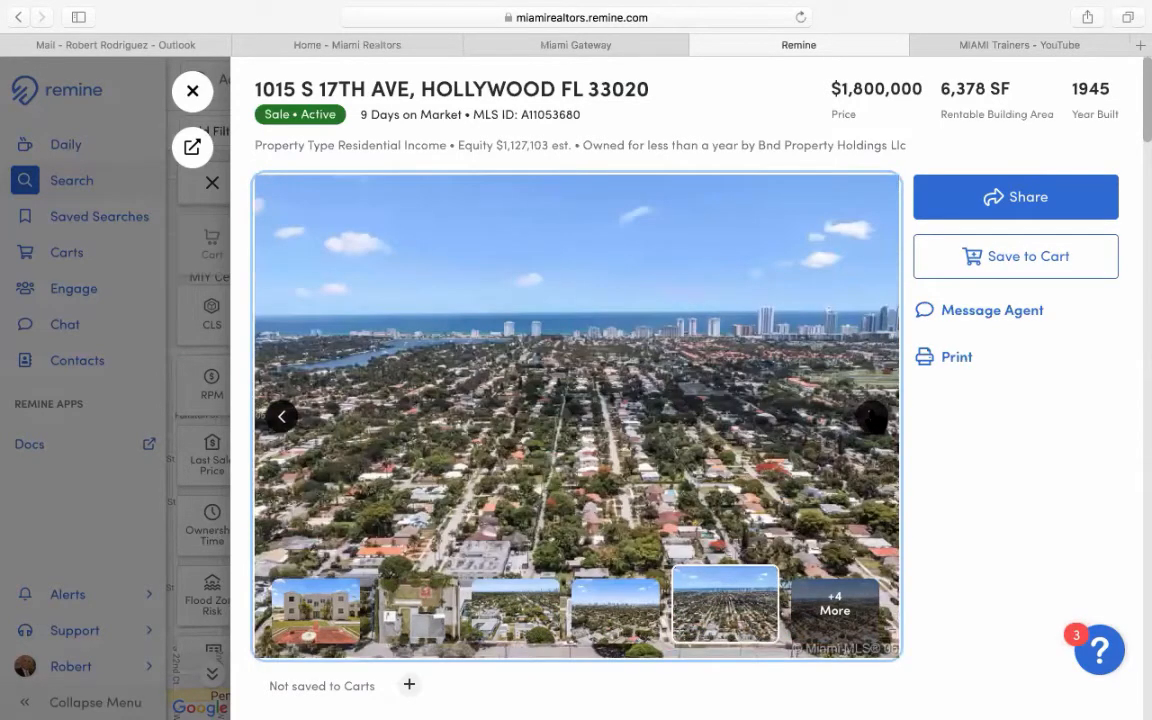
pyautogui.click(872, 418)
pyautogui.click(872, 418)
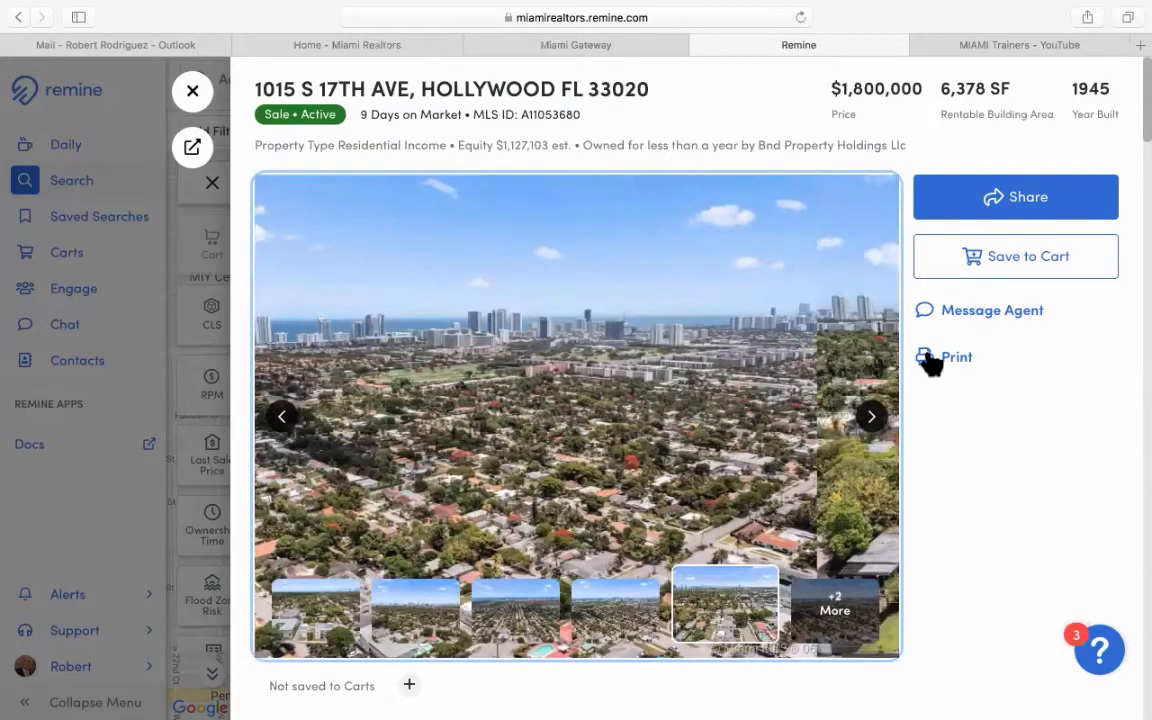
pyautogui.click(996, 196)
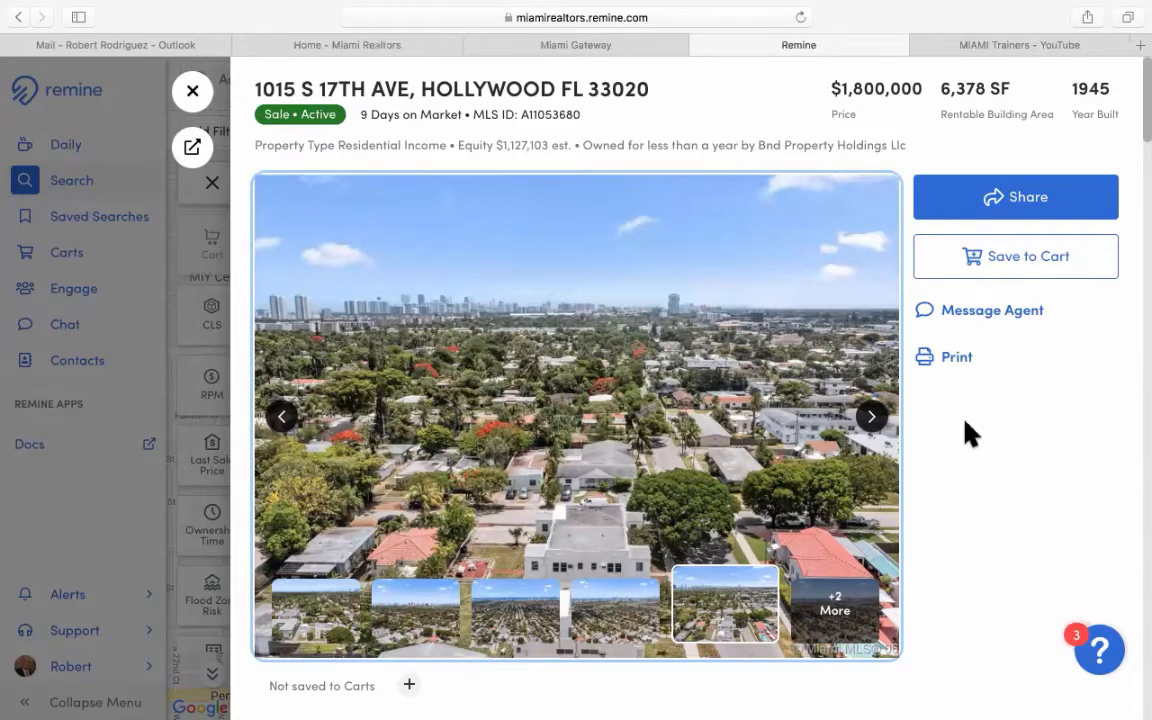
# Read the listing's Agent remarks and Showing Instructions, then return to Public remarks.
pyautogui.scroll(-5, 972, 430)
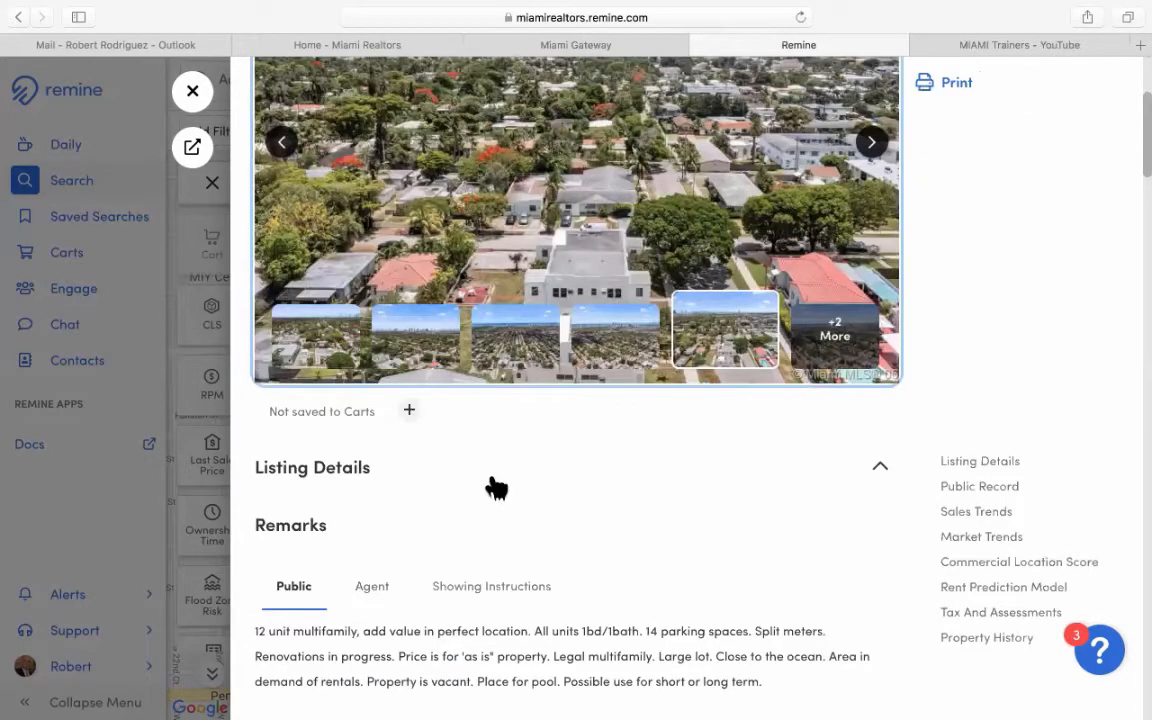
pyautogui.scroll(-2, 510, 475)
pyautogui.scroll(-3, 515, 455)
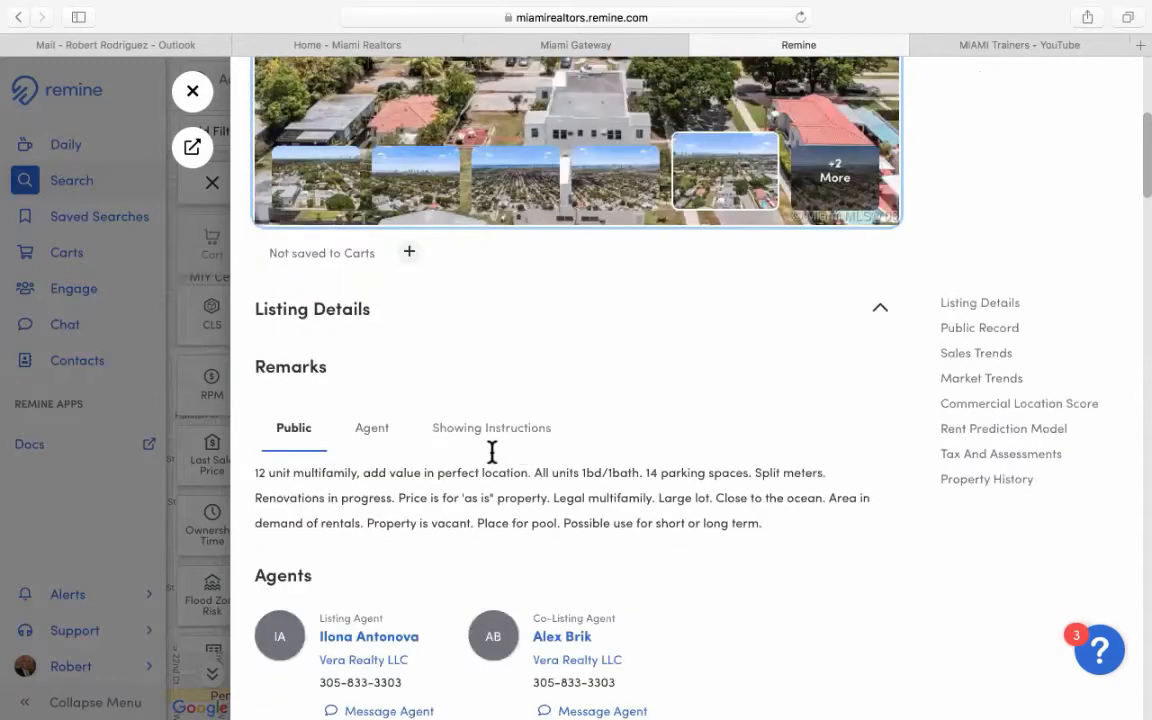
pyautogui.scroll(-2, 430, 470)
pyautogui.scroll(-2, 335, 315)
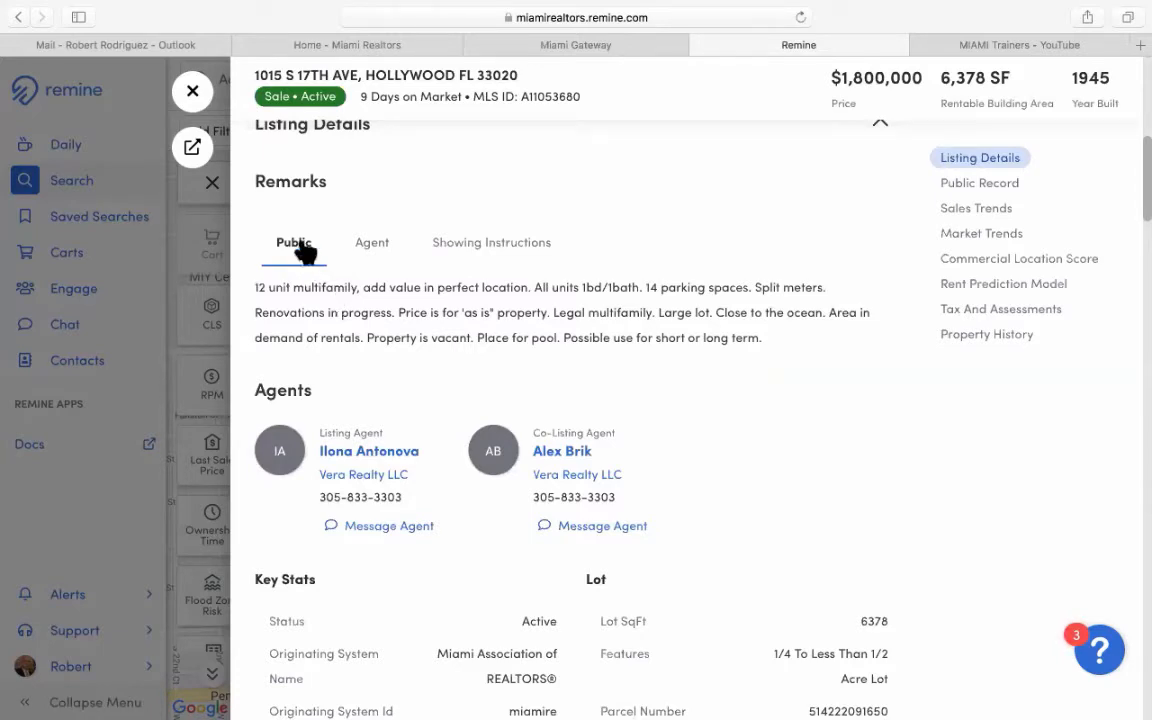
pyautogui.click(371, 250)
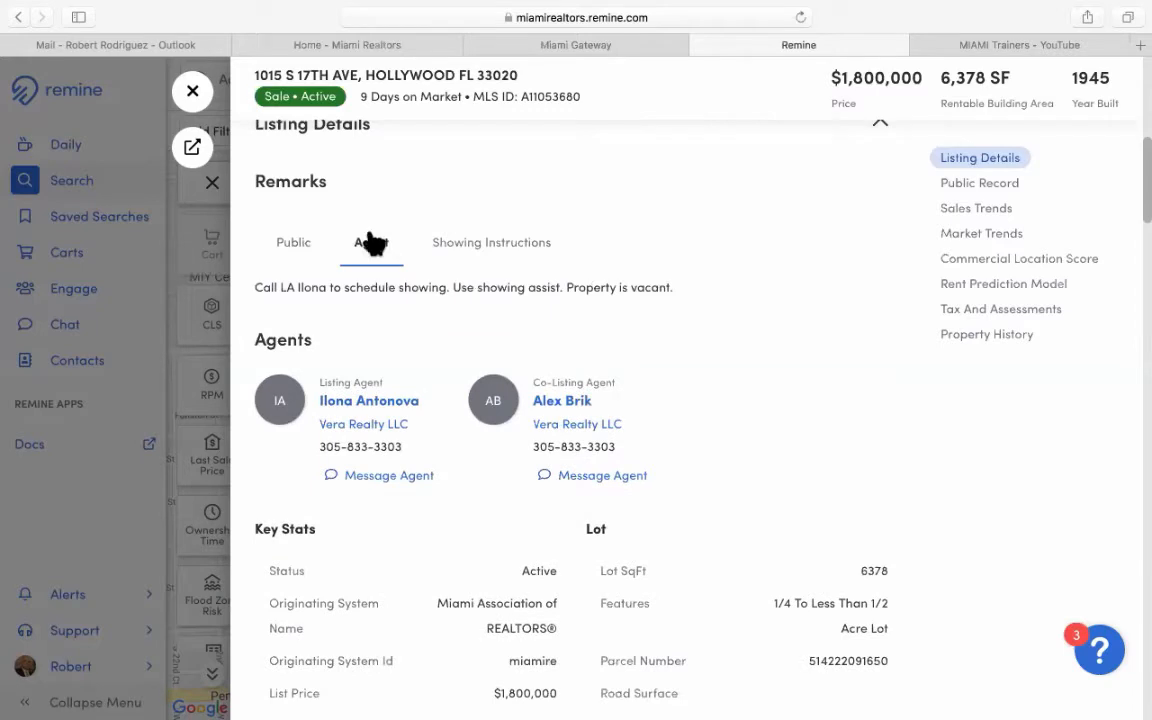
pyautogui.click(474, 248)
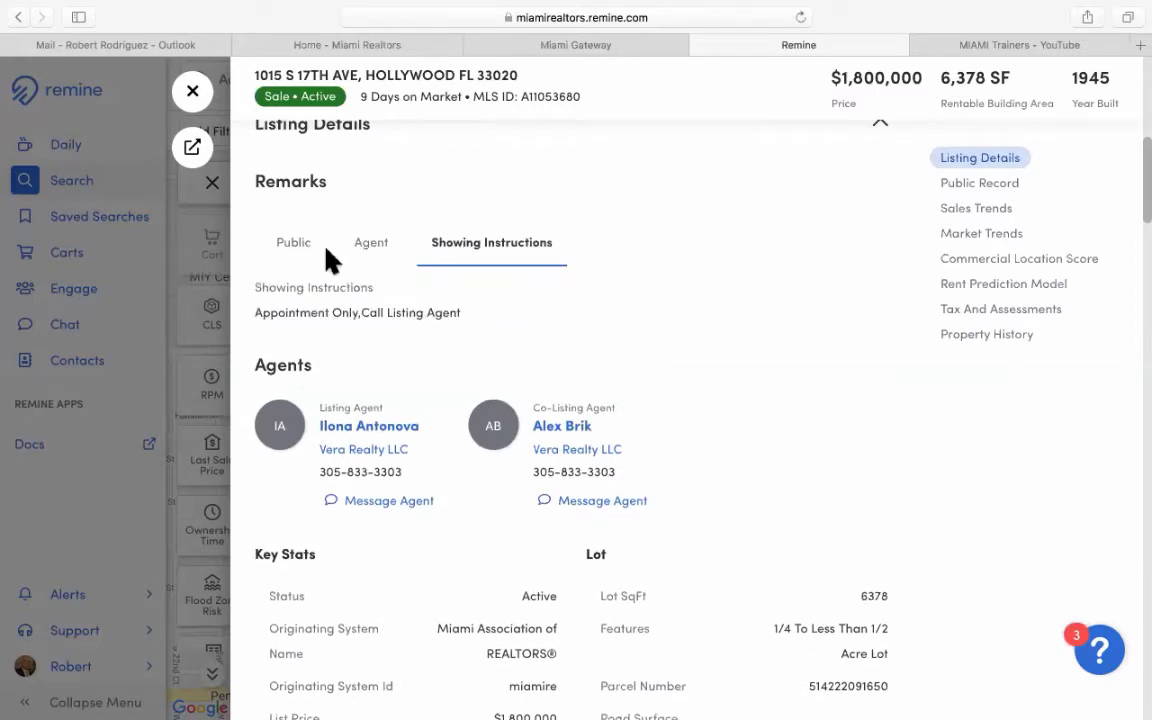
pyautogui.click(297, 245)
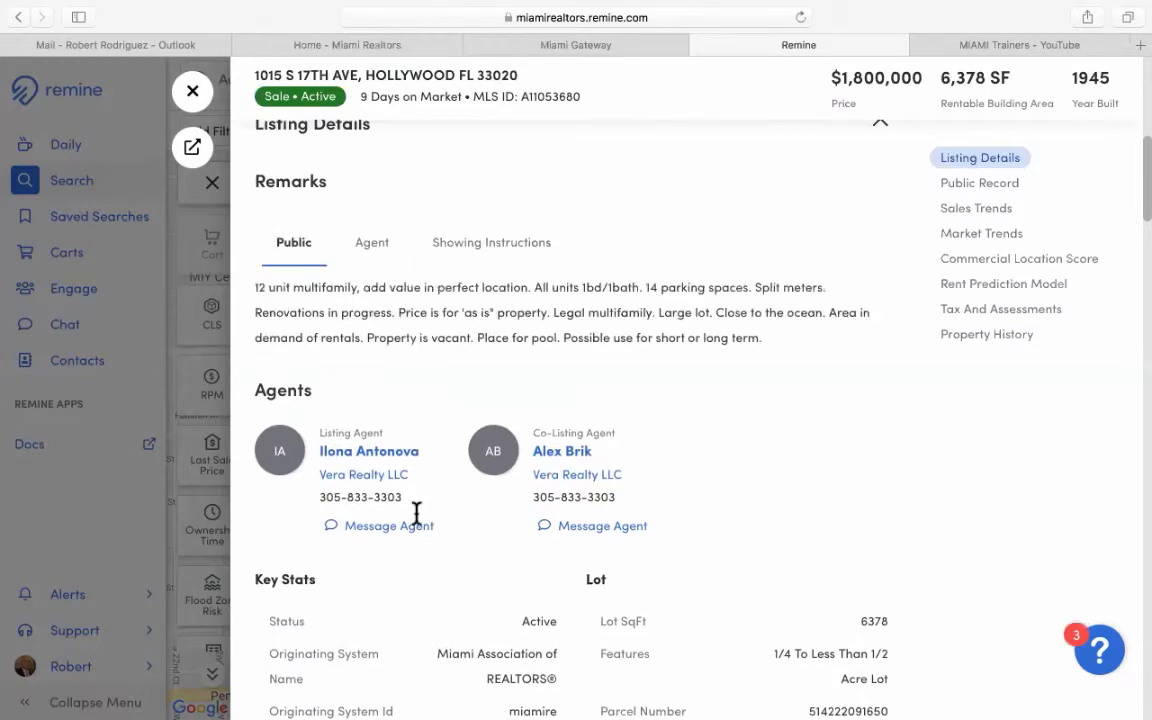
# Scroll down to Key Stats showing Exclusive Right To Sell and 2.5% commission.
pyautogui.scroll(-2, 712, 470)
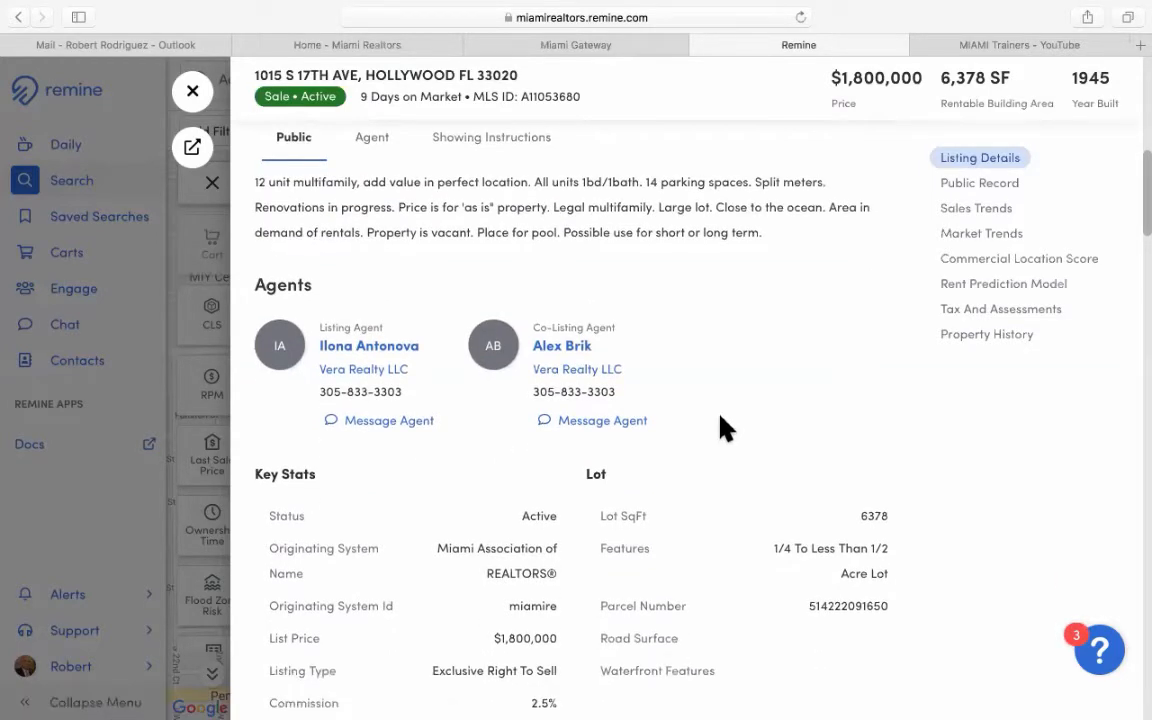
pyautogui.scroll(-3, 718, 424)
pyautogui.scroll(-1, 670, 418)
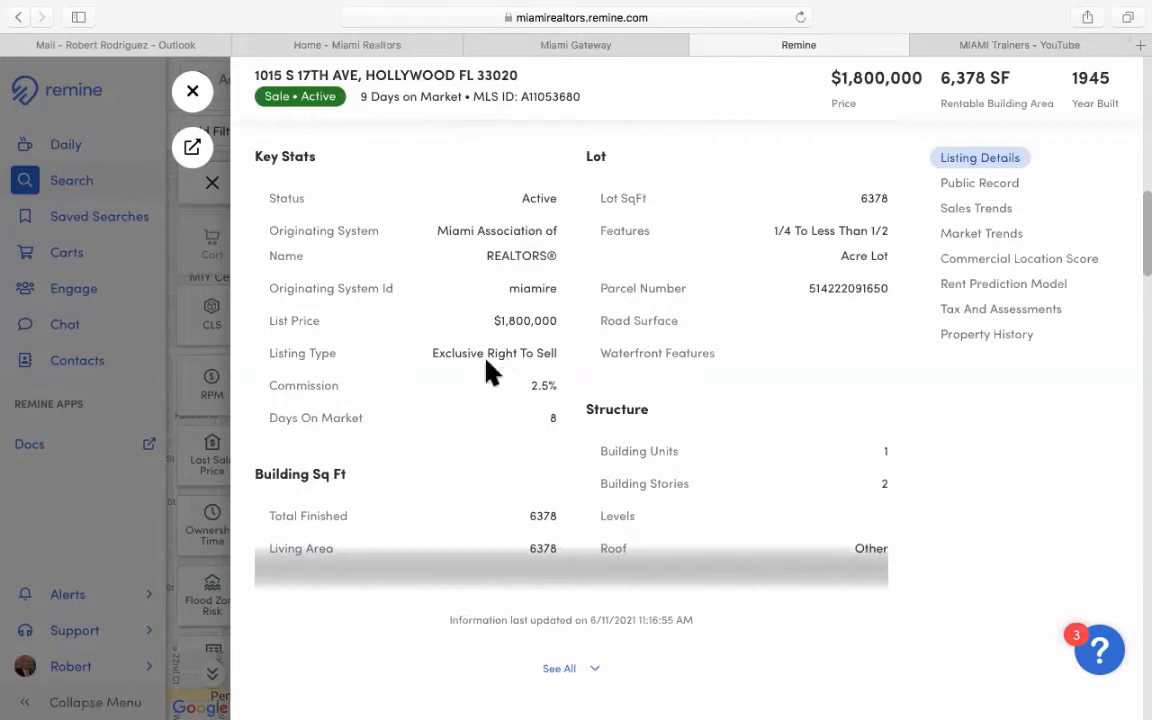
pyautogui.scroll(-1, 490, 372)
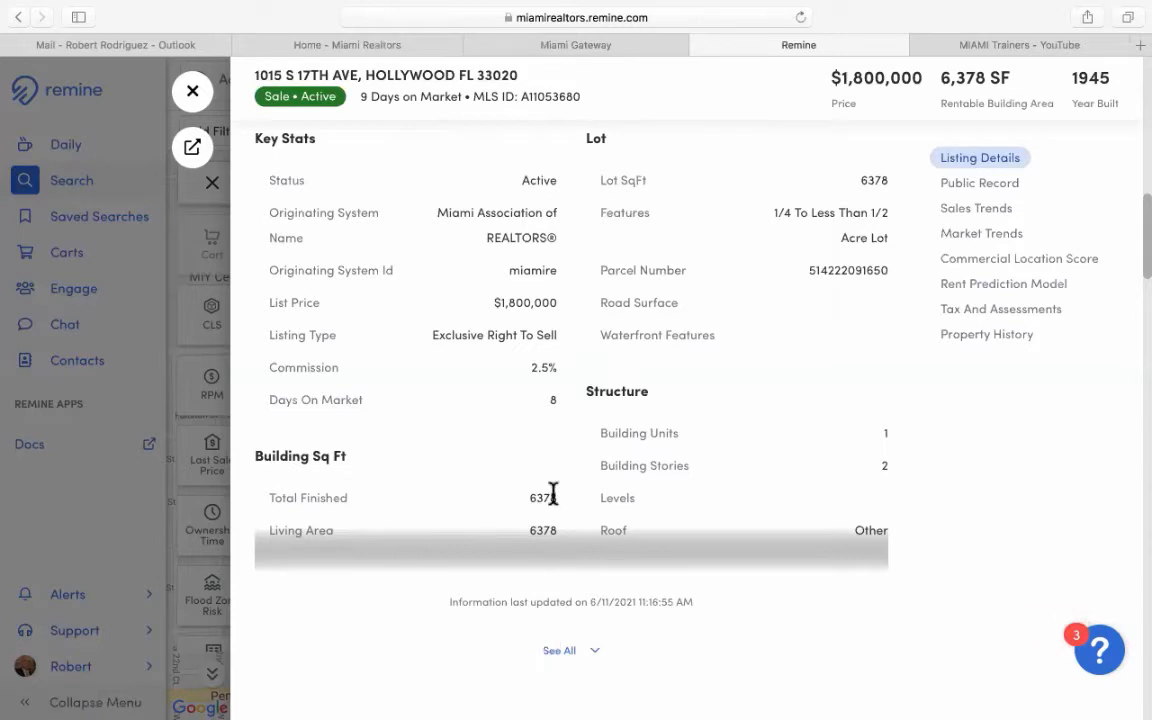
# Scroll past the full listing details to the Public Record: $1,127,103 value, $18,159.47 taxes.
pyautogui.scroll(-2, 514, 470)
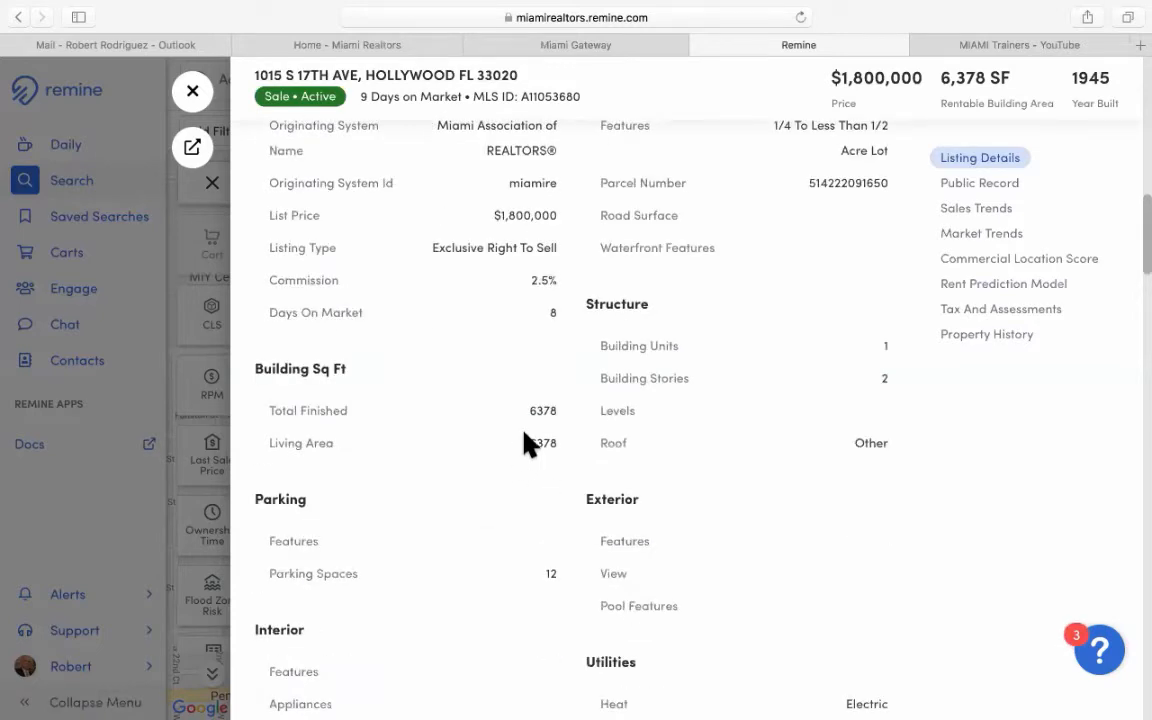
pyautogui.scroll(-3, 528, 440)
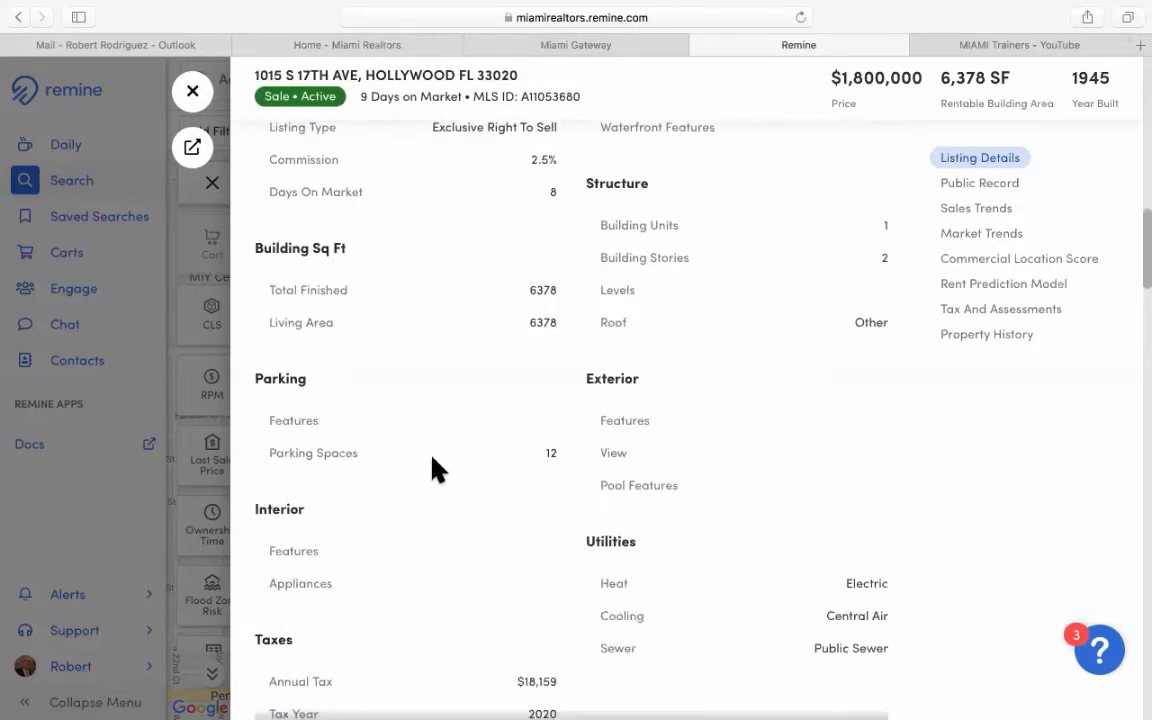
pyautogui.scroll(-4, 437, 469)
pyautogui.scroll(-1, 437, 466)
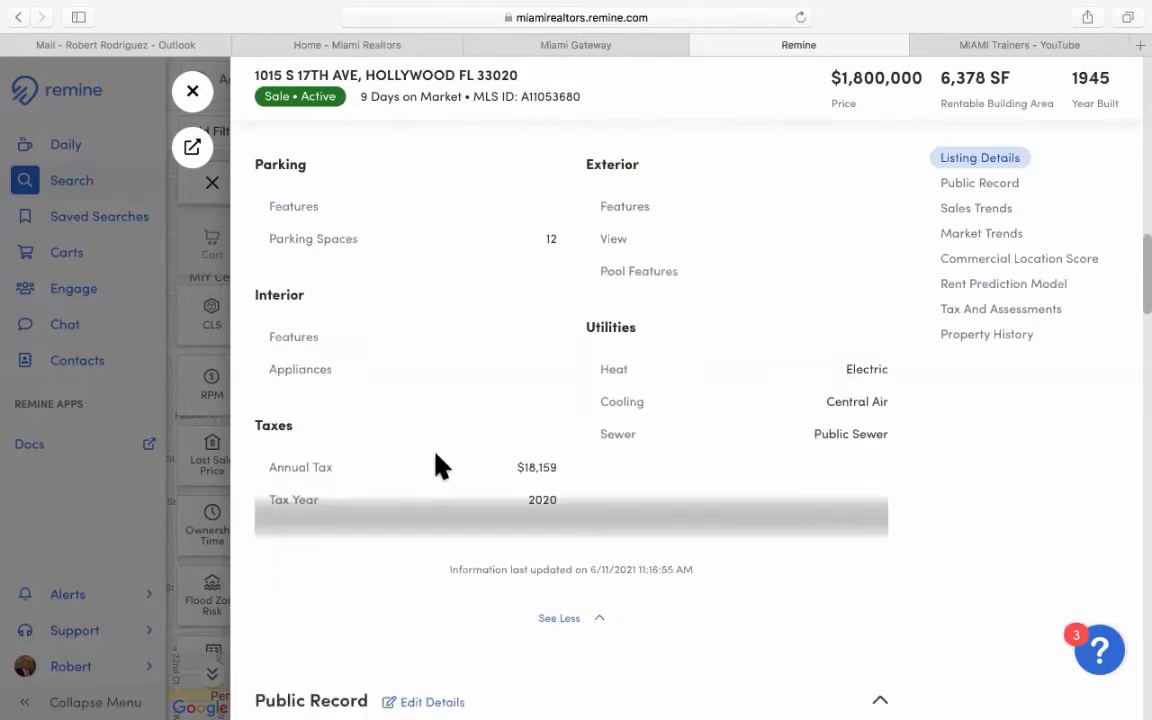
pyautogui.scroll(-2, 440, 466)
pyautogui.scroll(-3, 569, 412)
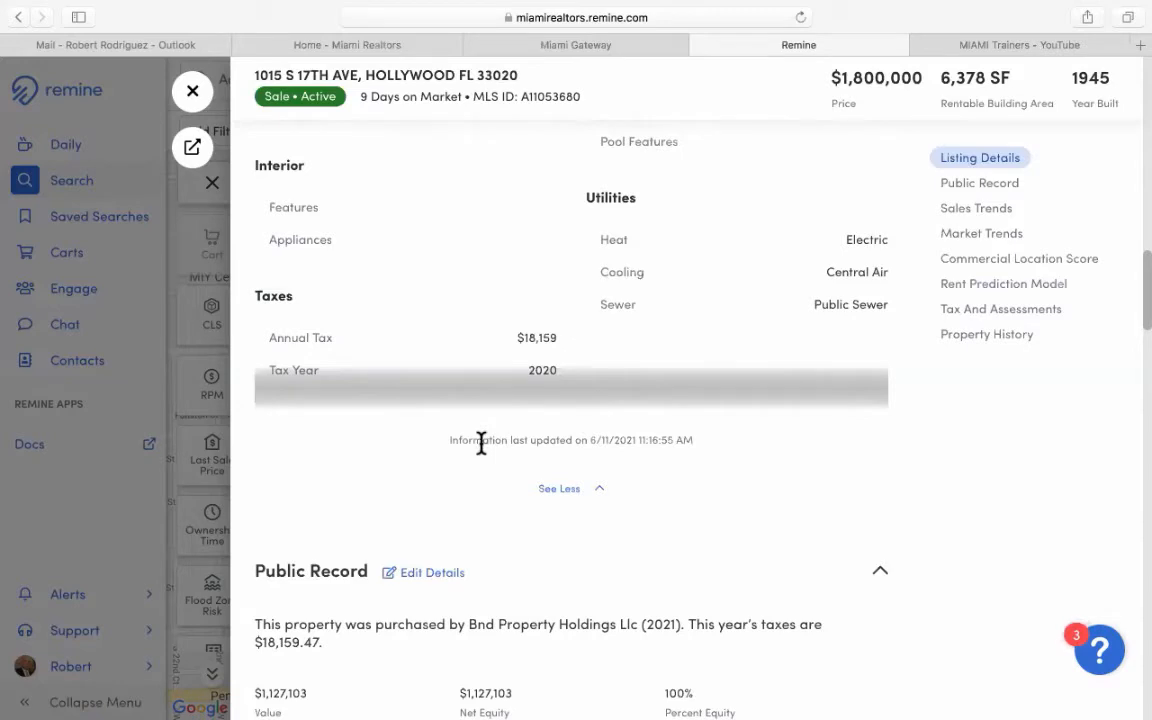
pyautogui.scroll(-1, 481, 442)
pyautogui.scroll(-1, 481, 442)
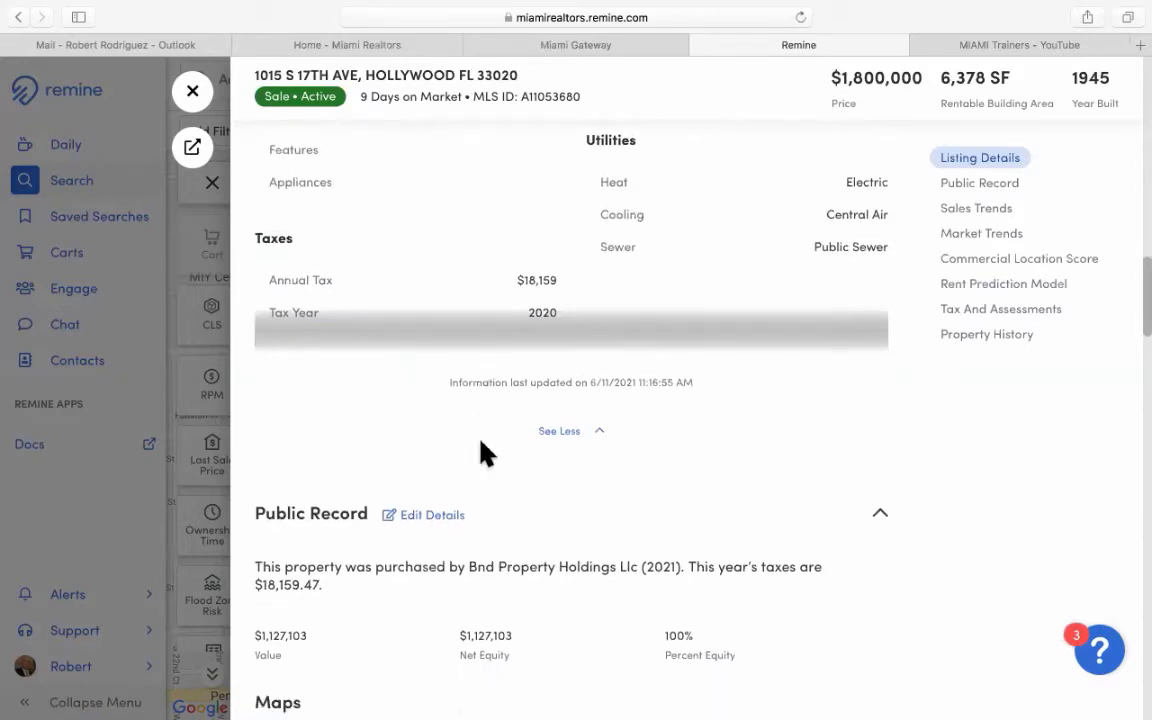
pyautogui.scroll(-3, 481, 442)
pyautogui.scroll(-2, 488, 437)
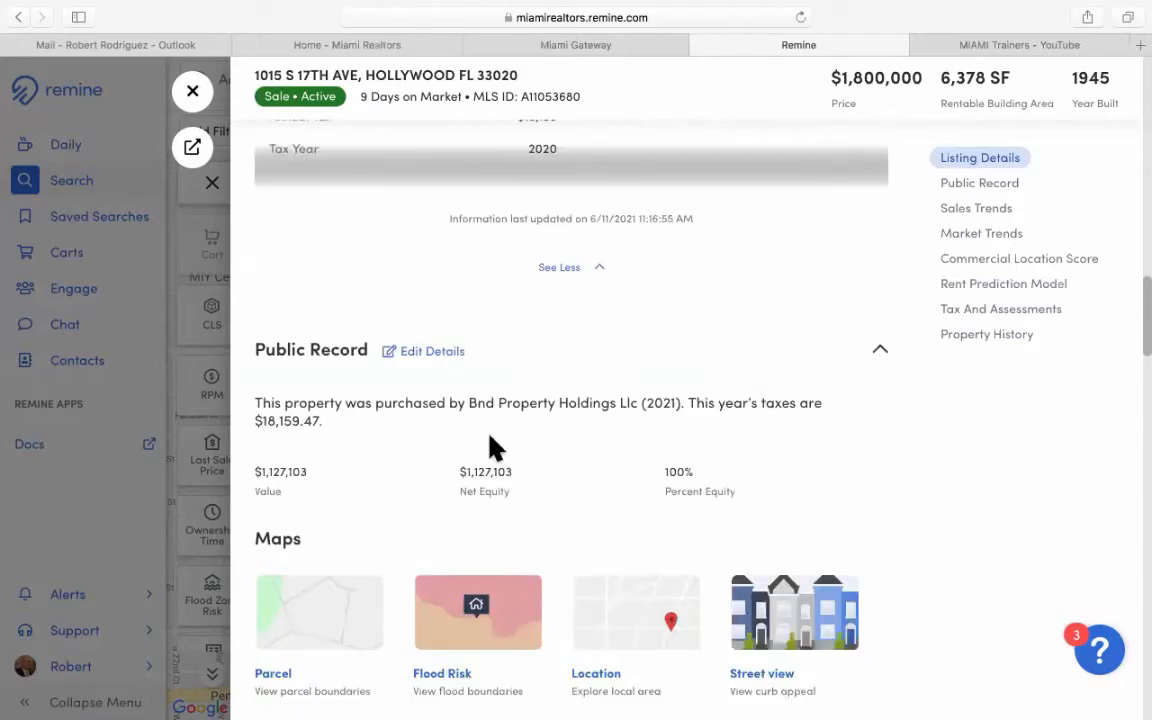
pyautogui.scroll(-1, 492, 447)
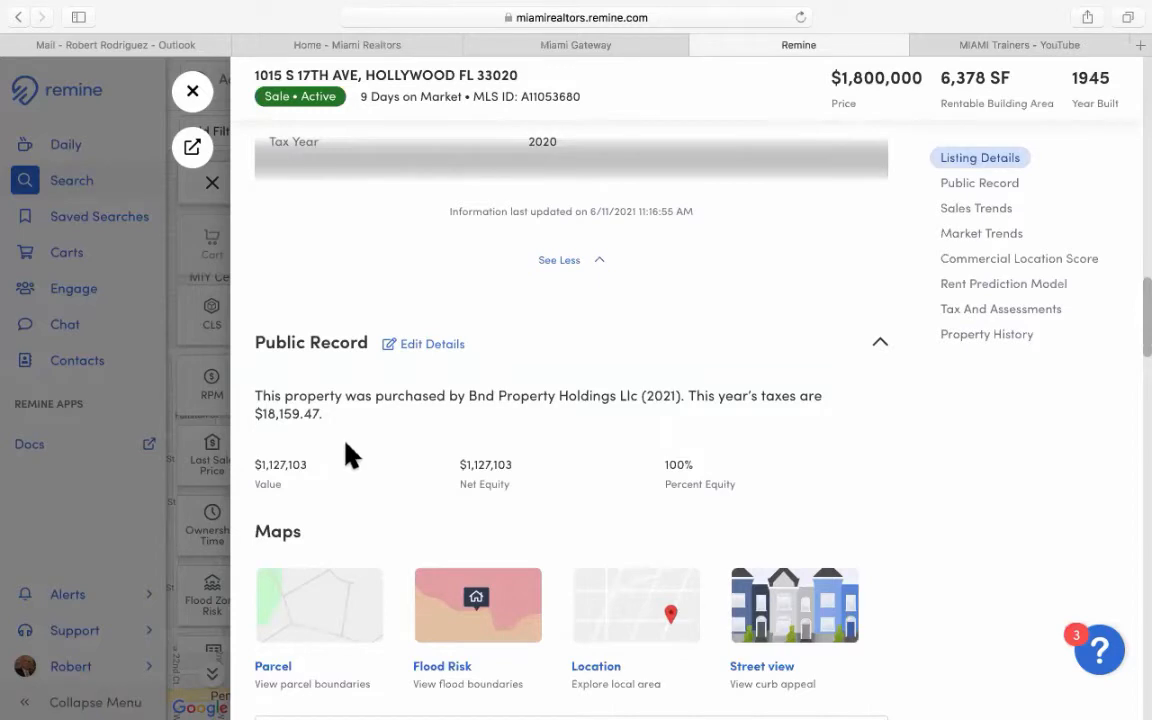
# Scroll through the Public Record and expand it with See All.
pyautogui.scroll(-1, 355, 445)
pyautogui.scroll(-4, 364, 444)
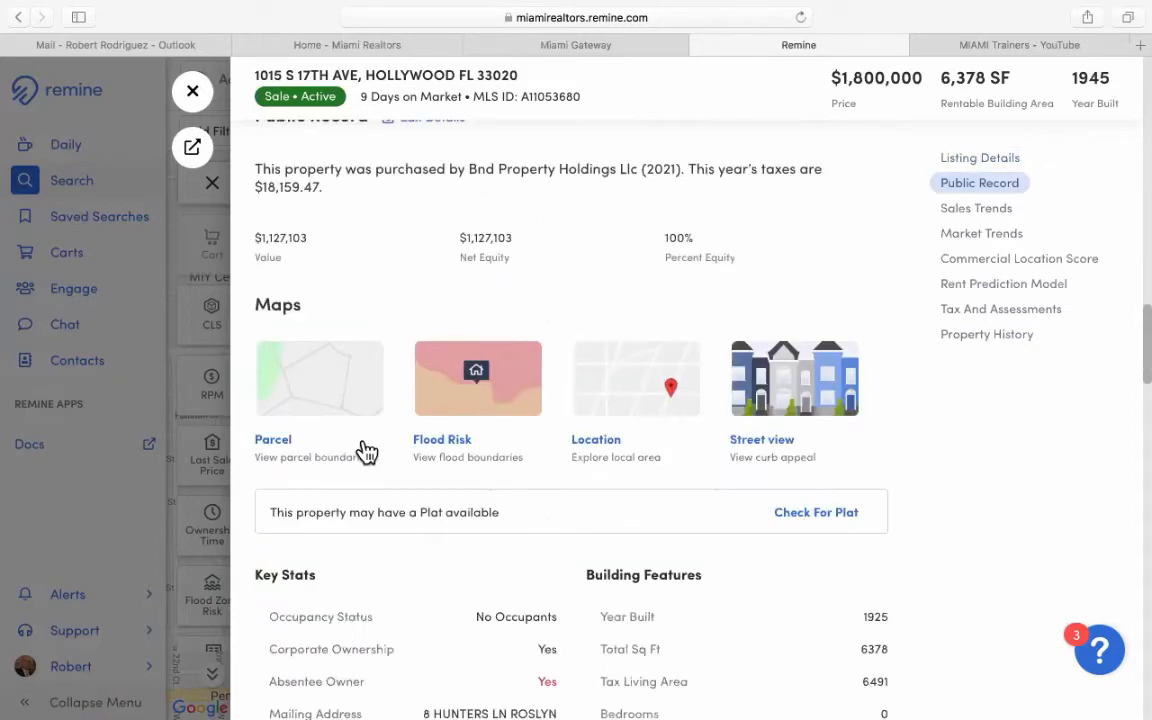
pyautogui.scroll(-4, 366, 452)
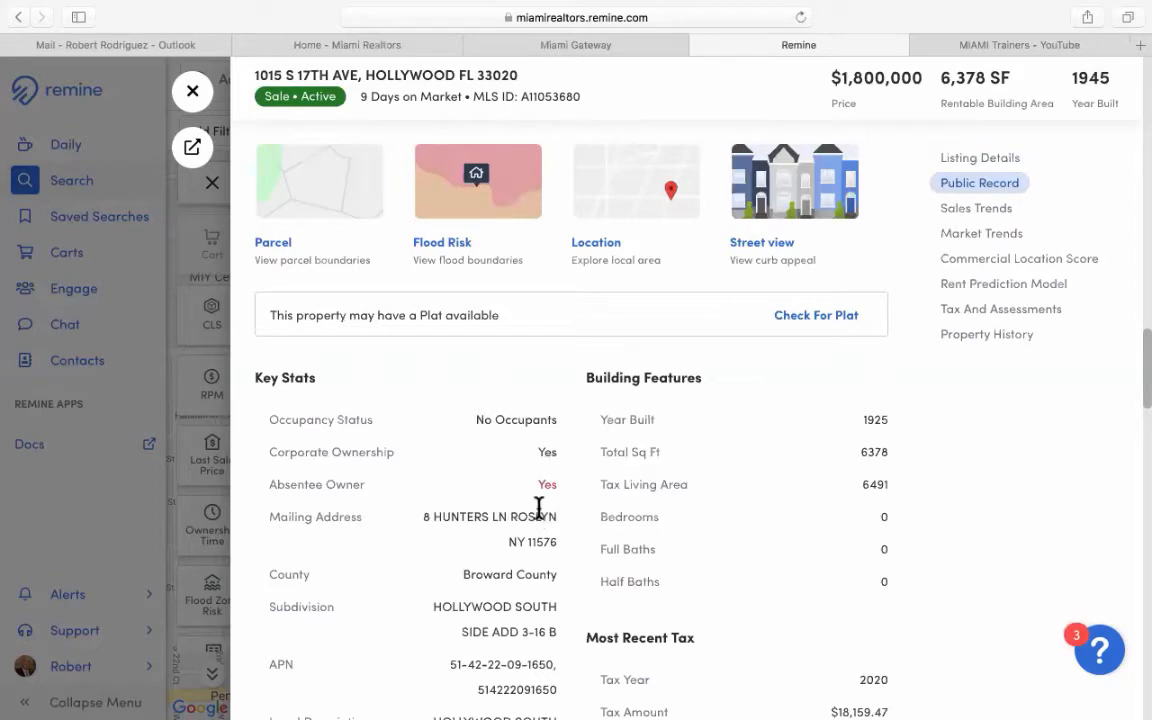
pyautogui.scroll(-5, 541, 506)
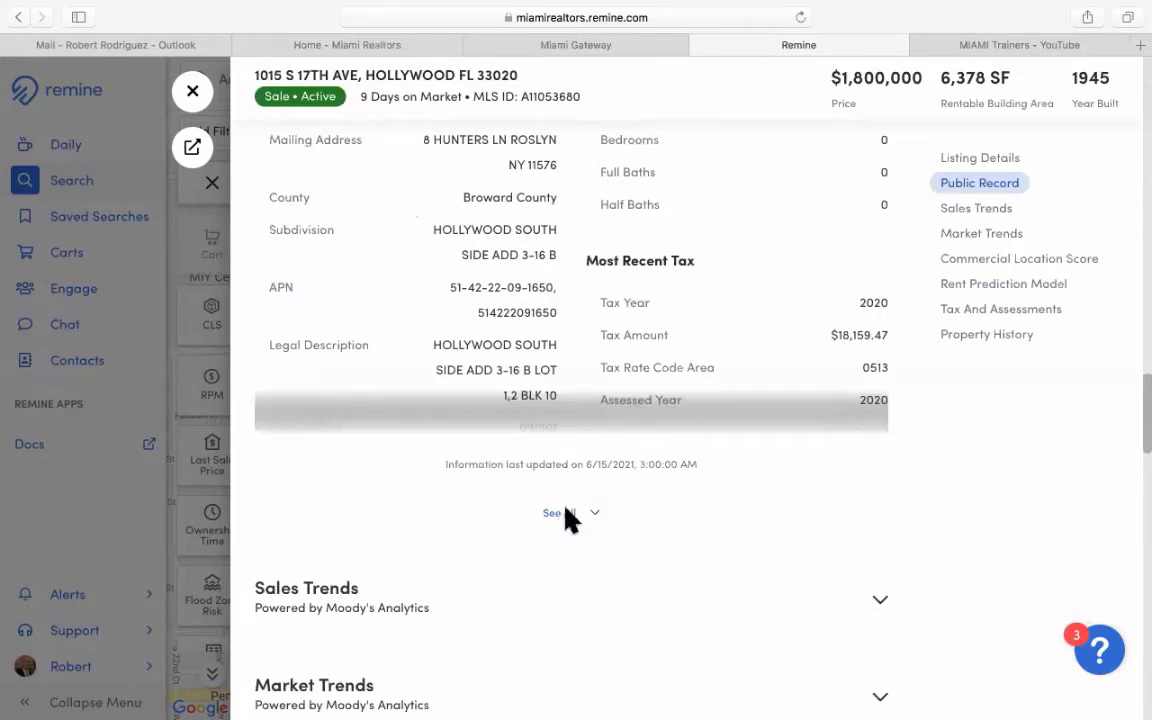
pyautogui.click(570, 516)
# Review the 0.337-acre, 14,691 sq ft lot details, continuing down to Sales Trends.
pyautogui.scroll(-1, 640, 514)
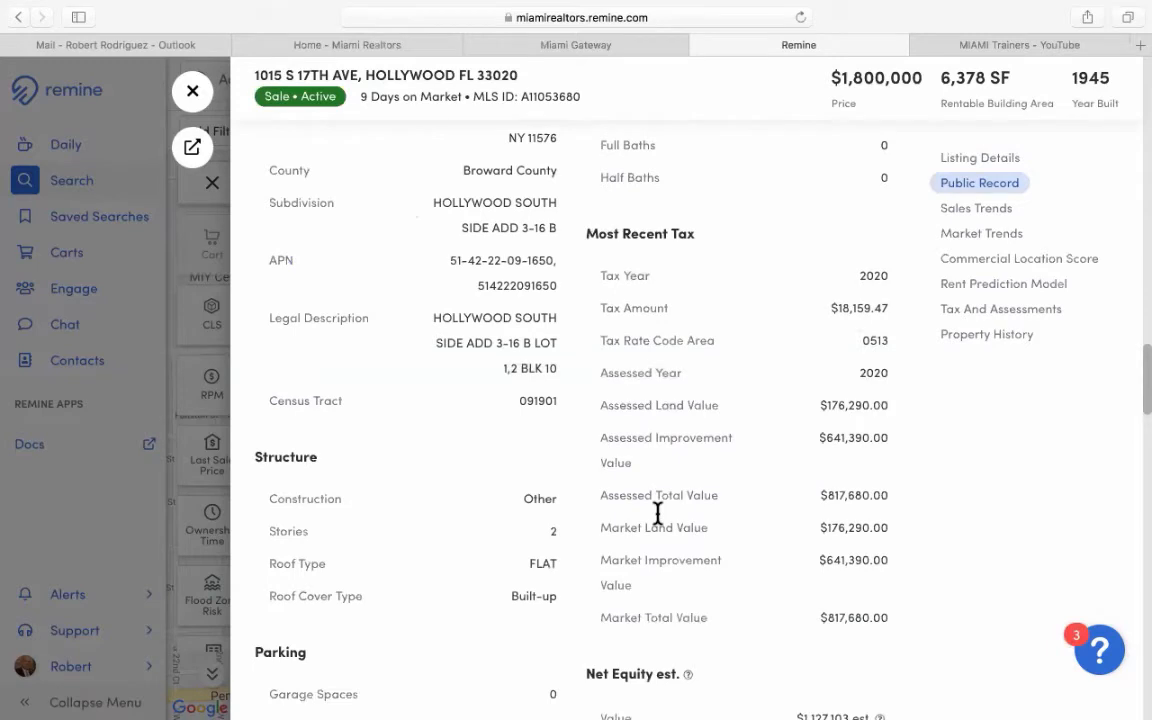
pyautogui.scroll(-3, 660, 518)
pyautogui.scroll(-2, 660, 520)
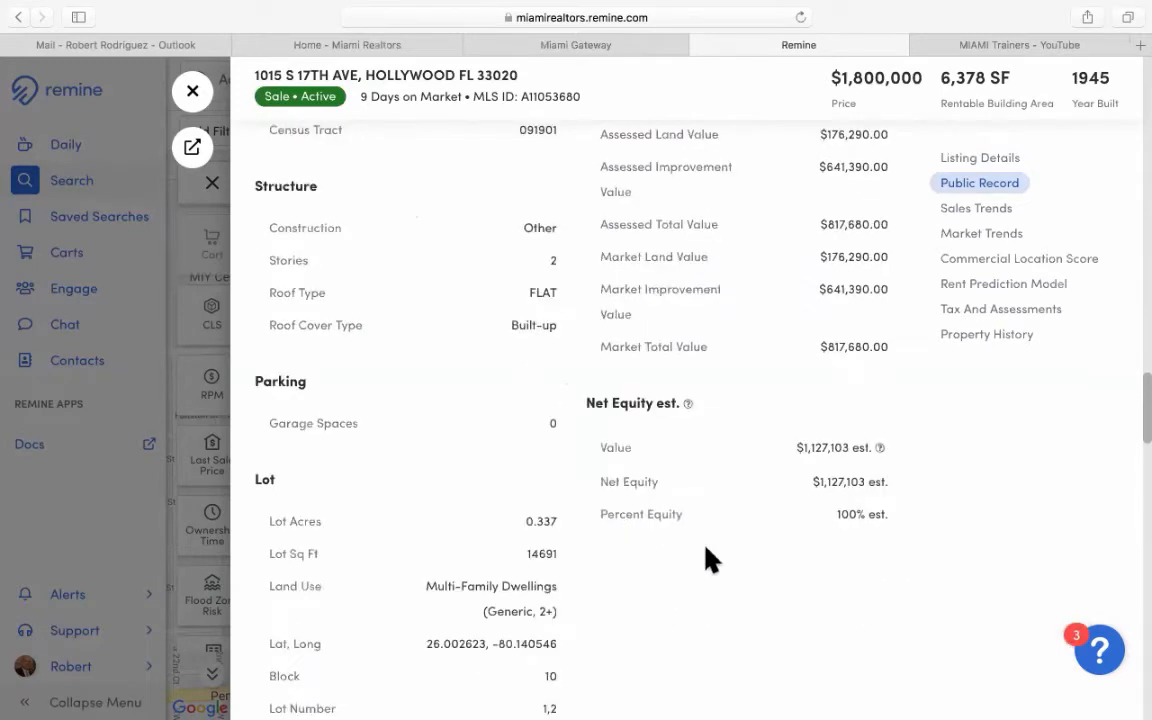
pyautogui.scroll(-2, 735, 522)
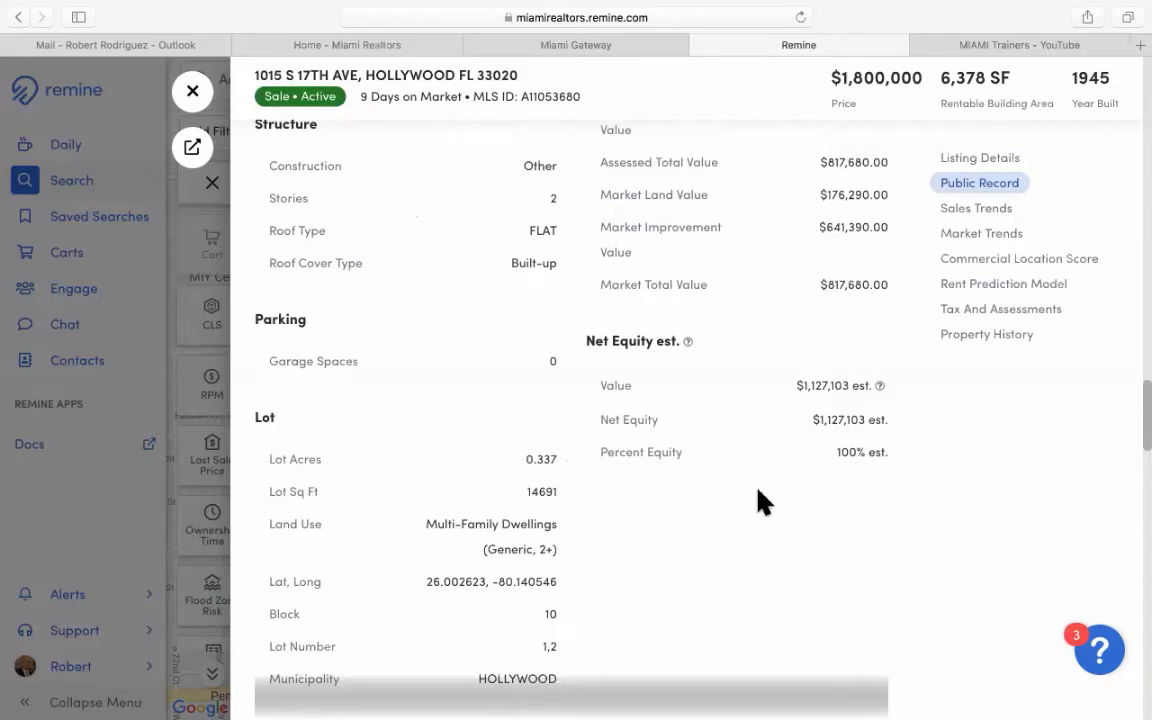
pyautogui.scroll(-1, 763, 500)
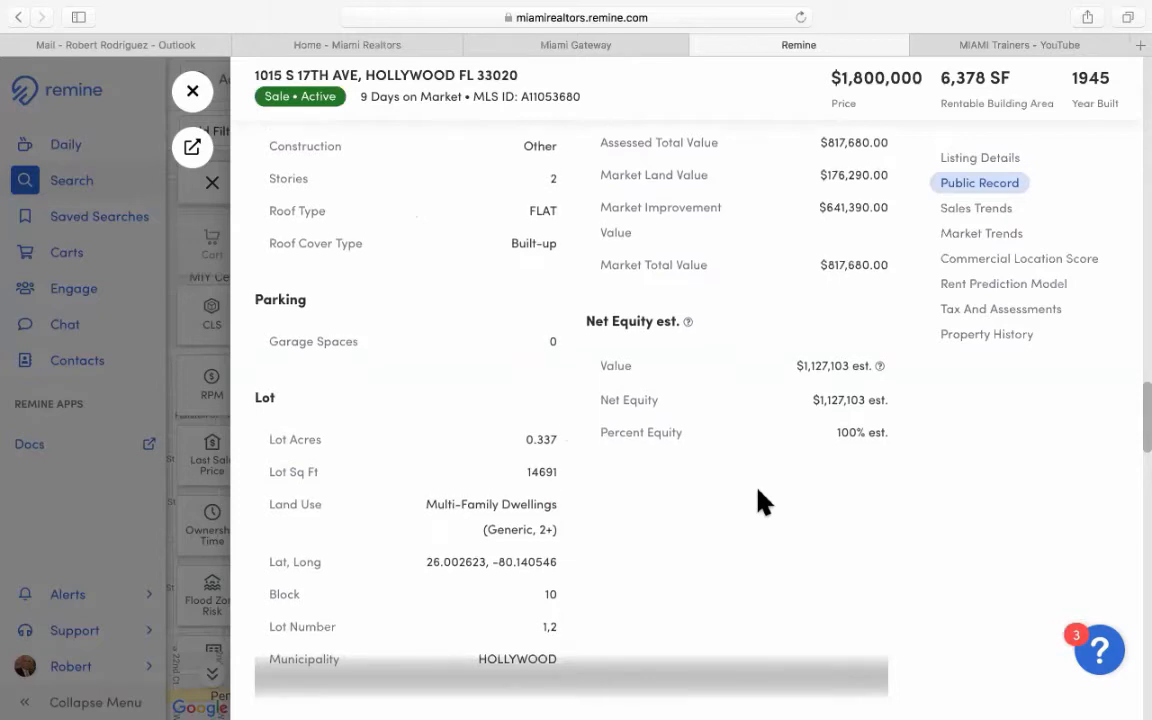
pyautogui.scroll(-5, 760, 500)
pyautogui.scroll(-4, 761, 503)
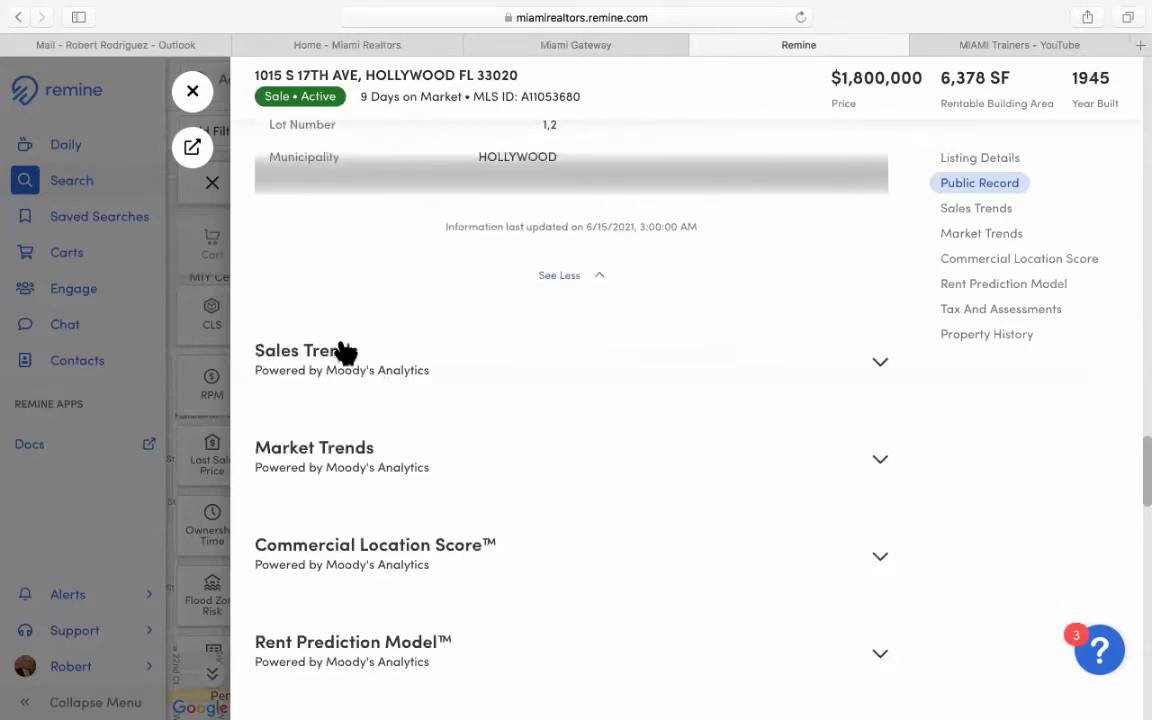
# Expand Sales Trends (Fort Lauderdale Q1 2021: 5% cap rate, 19 sales) and scroll to Market Trends.
pyautogui.click(880, 366)
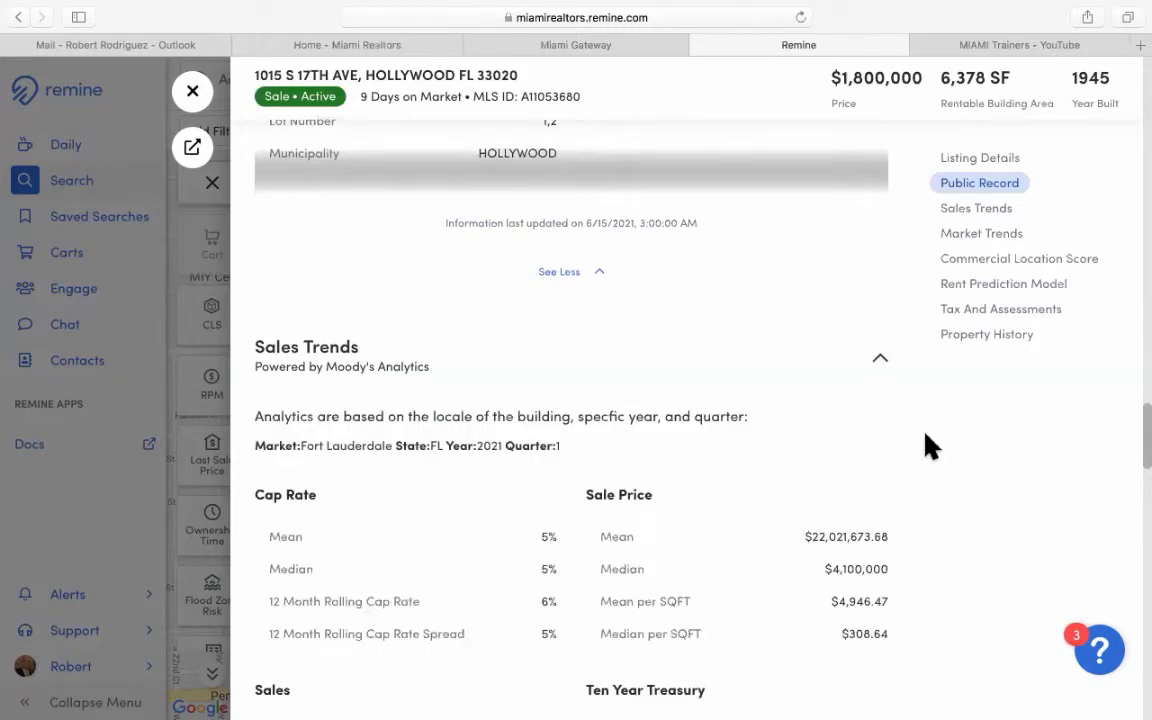
pyautogui.scroll(-1, 790, 400)
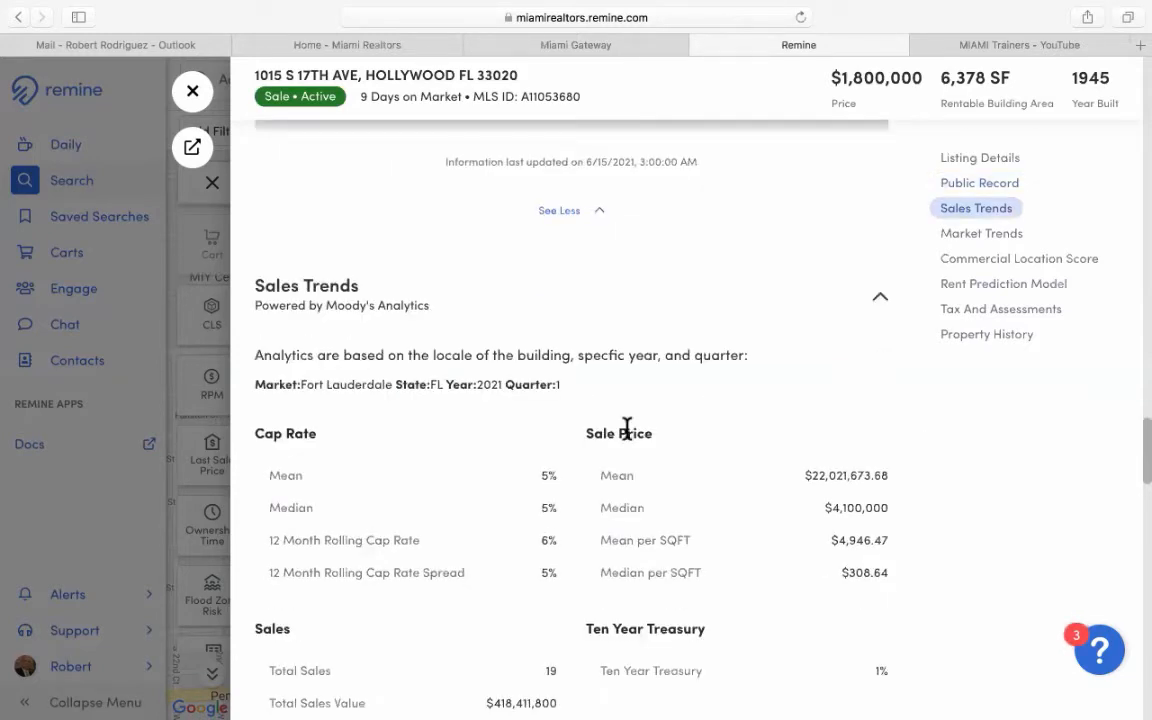
pyautogui.scroll(-1, 432, 432)
pyautogui.scroll(-1, 470, 397)
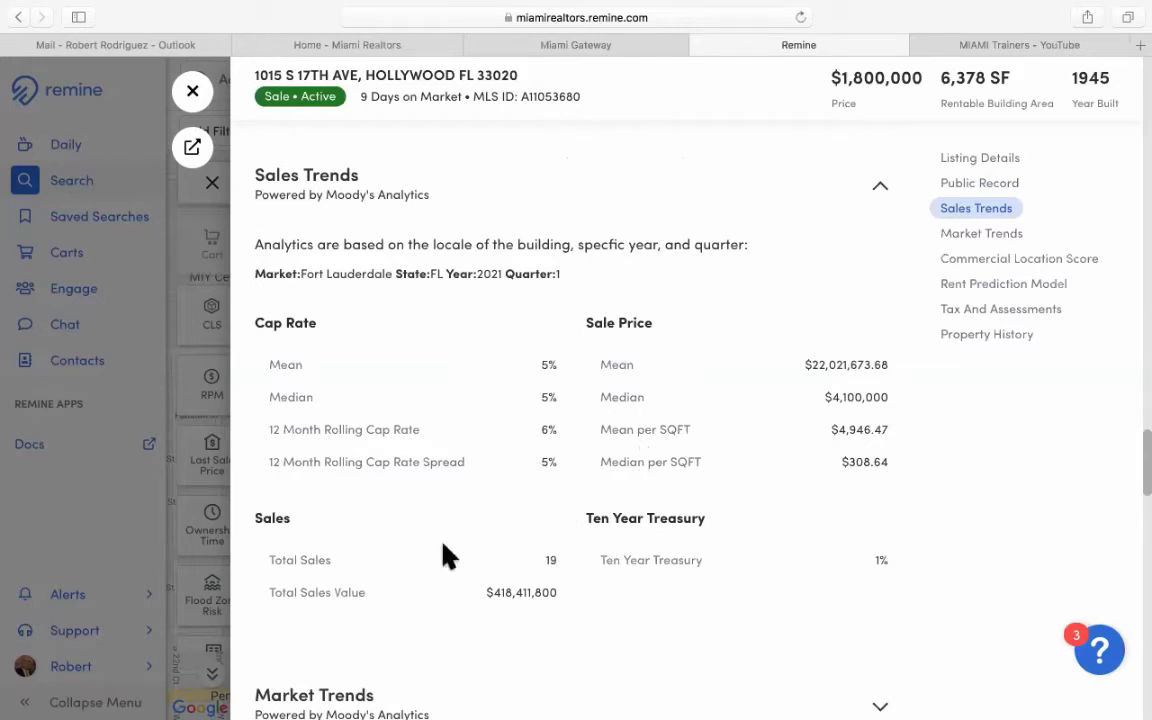
pyautogui.scroll(-1, 447, 556)
pyautogui.scroll(-3, 447, 556)
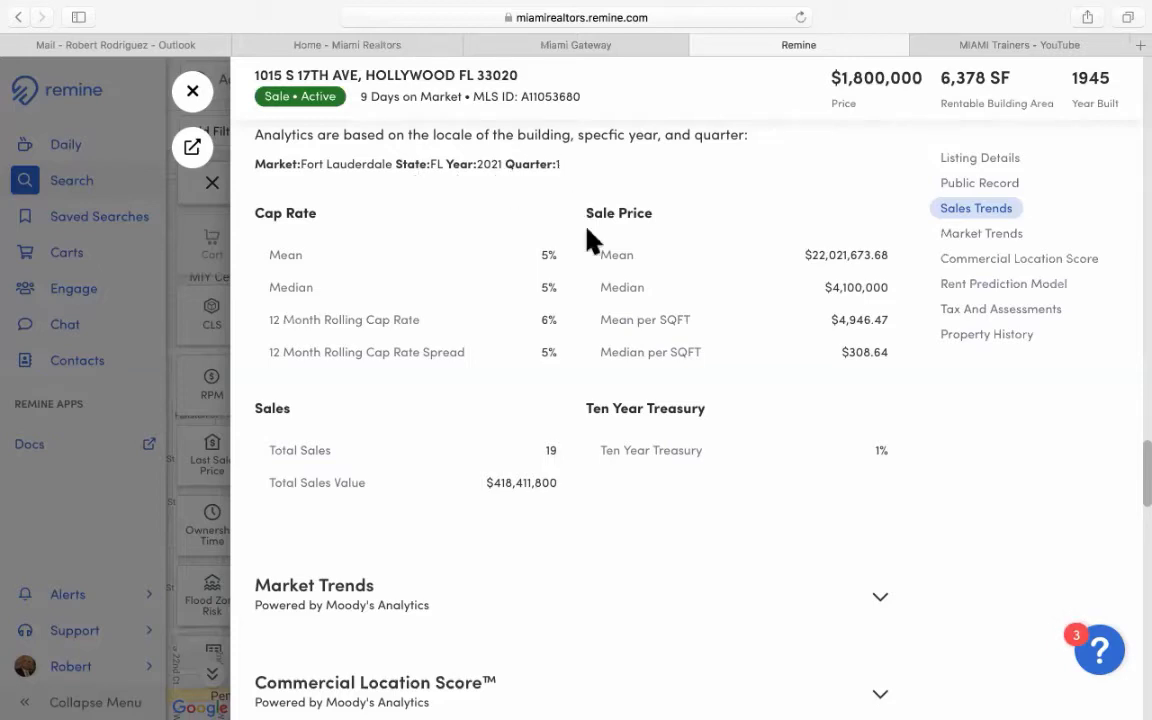
pyautogui.scroll(-1, 501, 475)
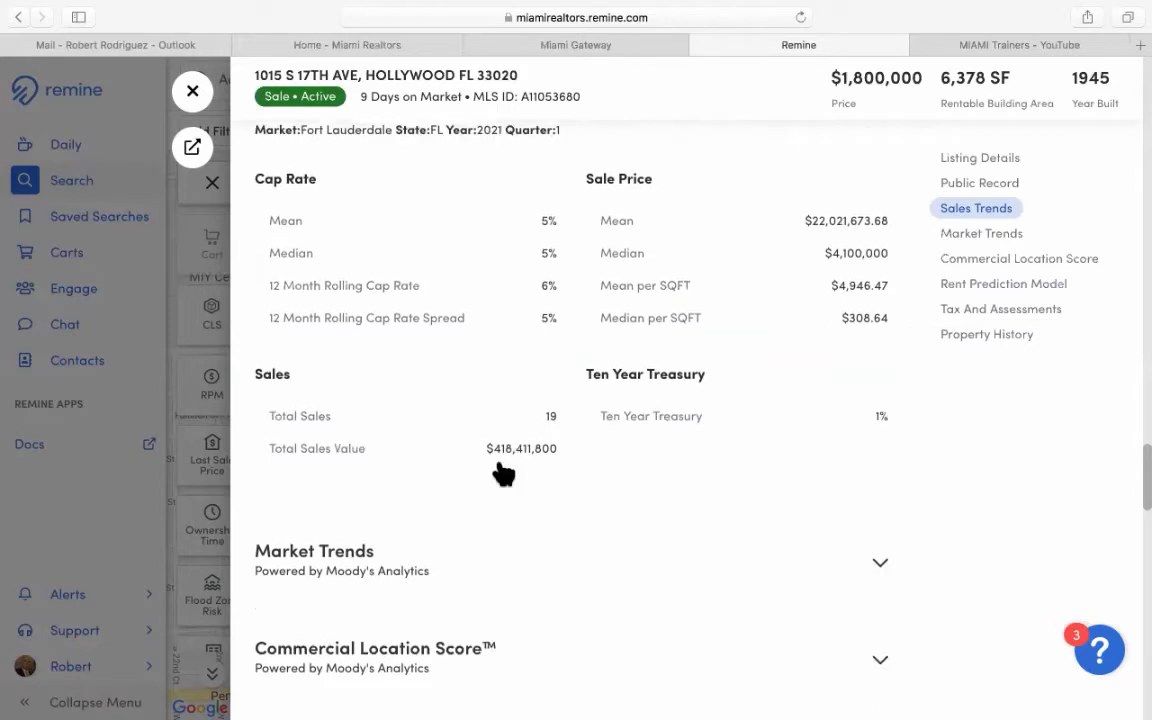
pyautogui.scroll(-2, 501, 475)
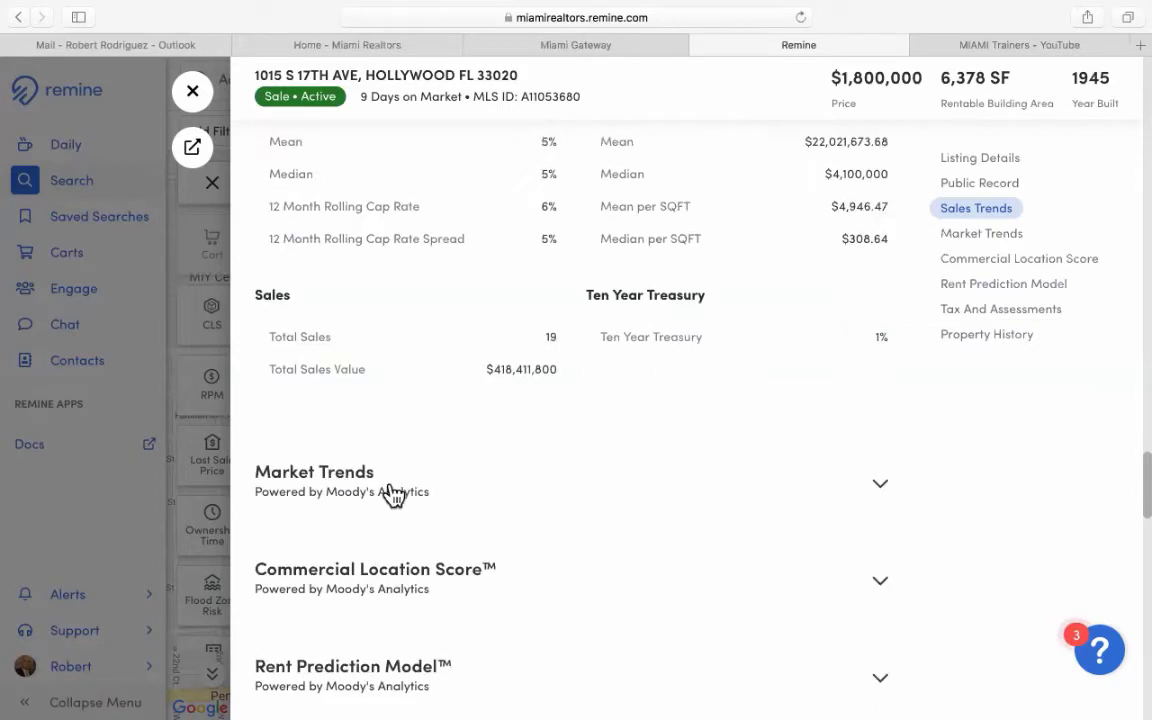
# Expand Market Trends for East Hollywood/Hallandale: $1,936 asking rent, 13% vacancy, 5419 units.
pyautogui.click(880, 490)
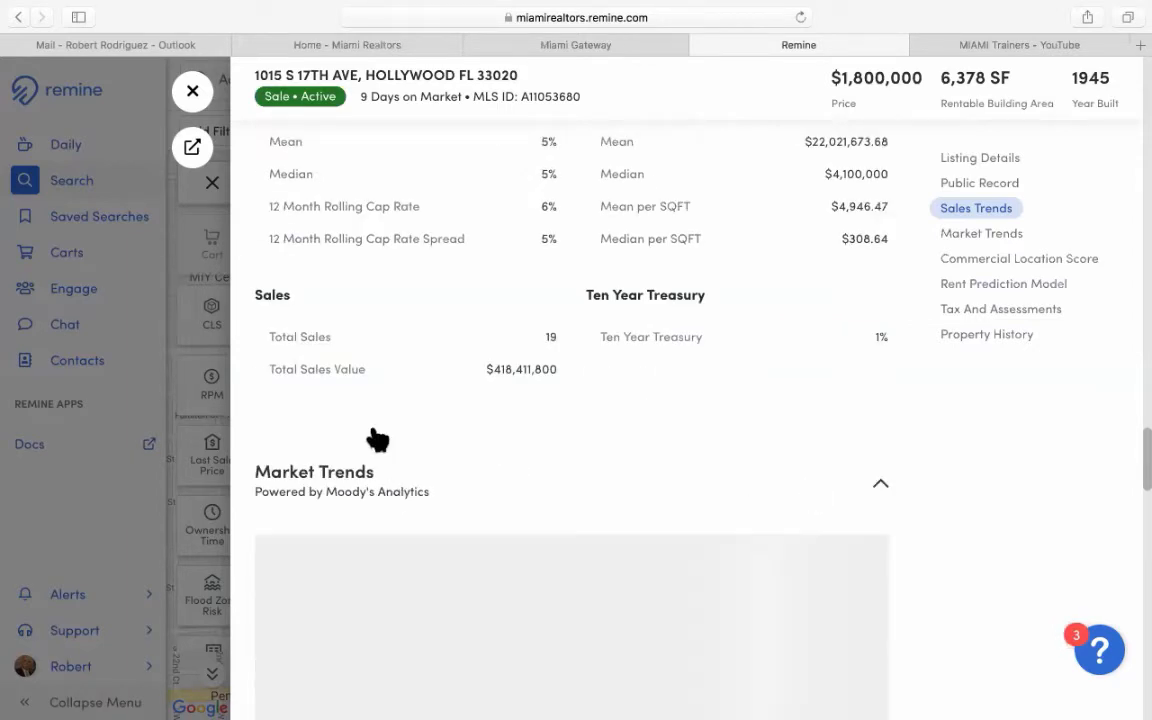
pyautogui.scroll(-1, 252, 480)
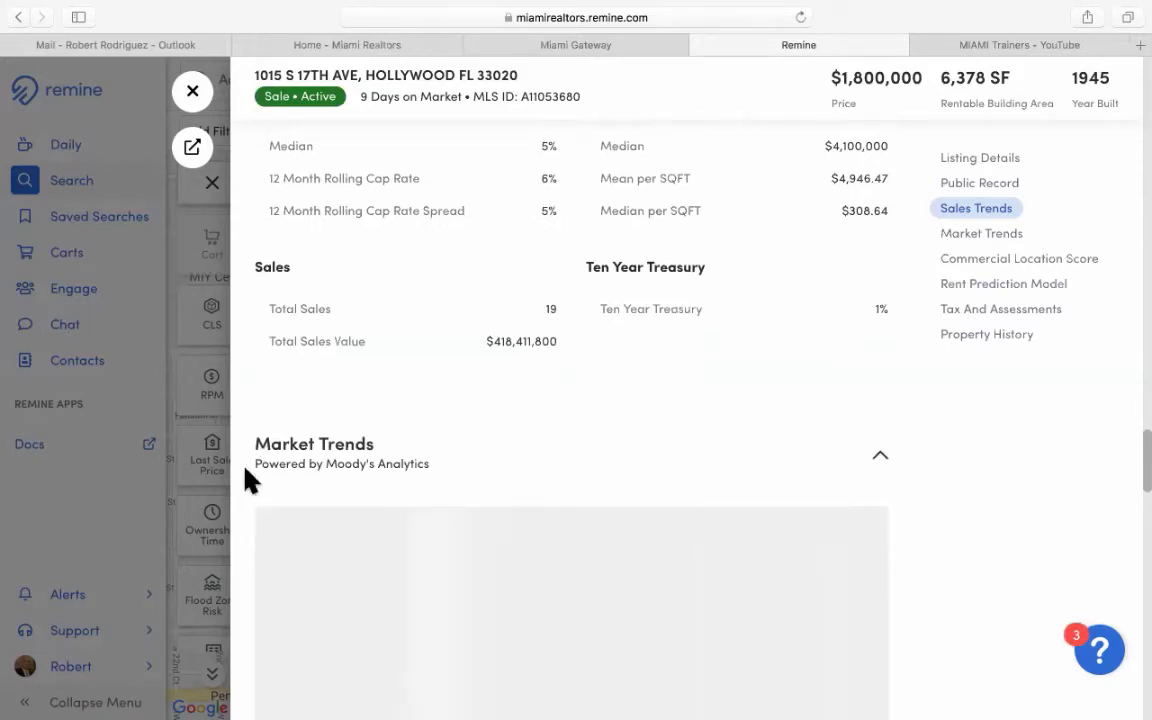
pyautogui.scroll(-3, 248, 480)
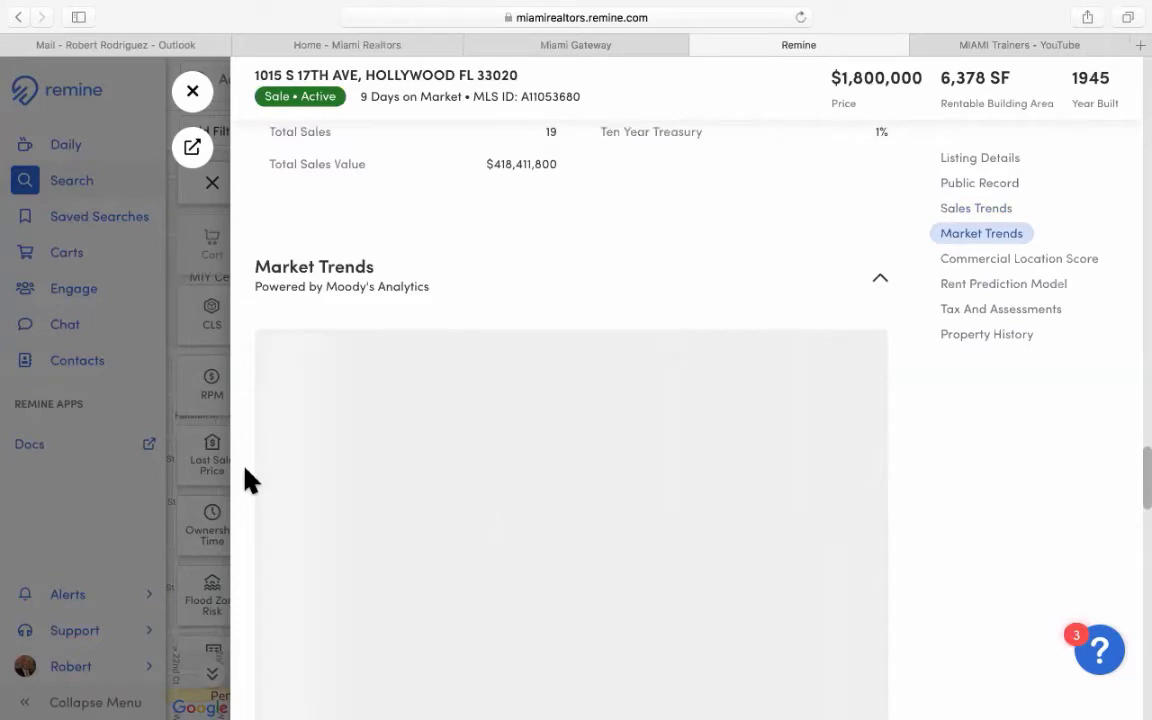
pyautogui.scroll(-2, 249, 481)
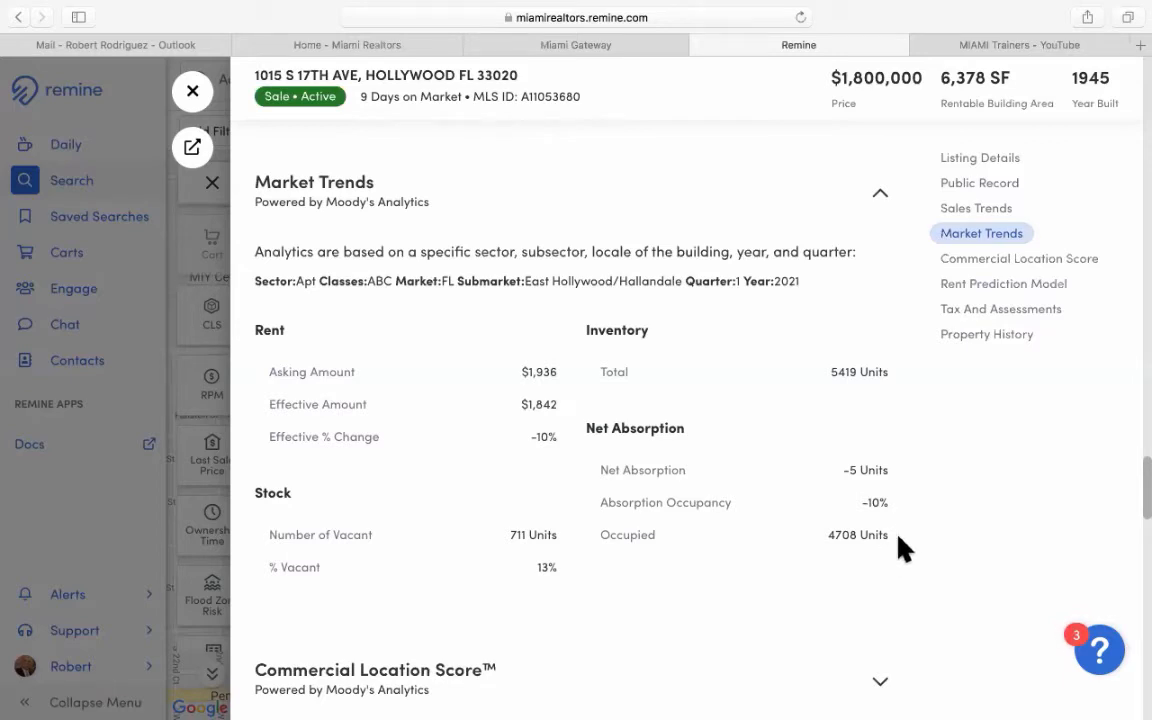
pyautogui.scroll(-1, 903, 548)
pyautogui.scroll(-2, 903, 548)
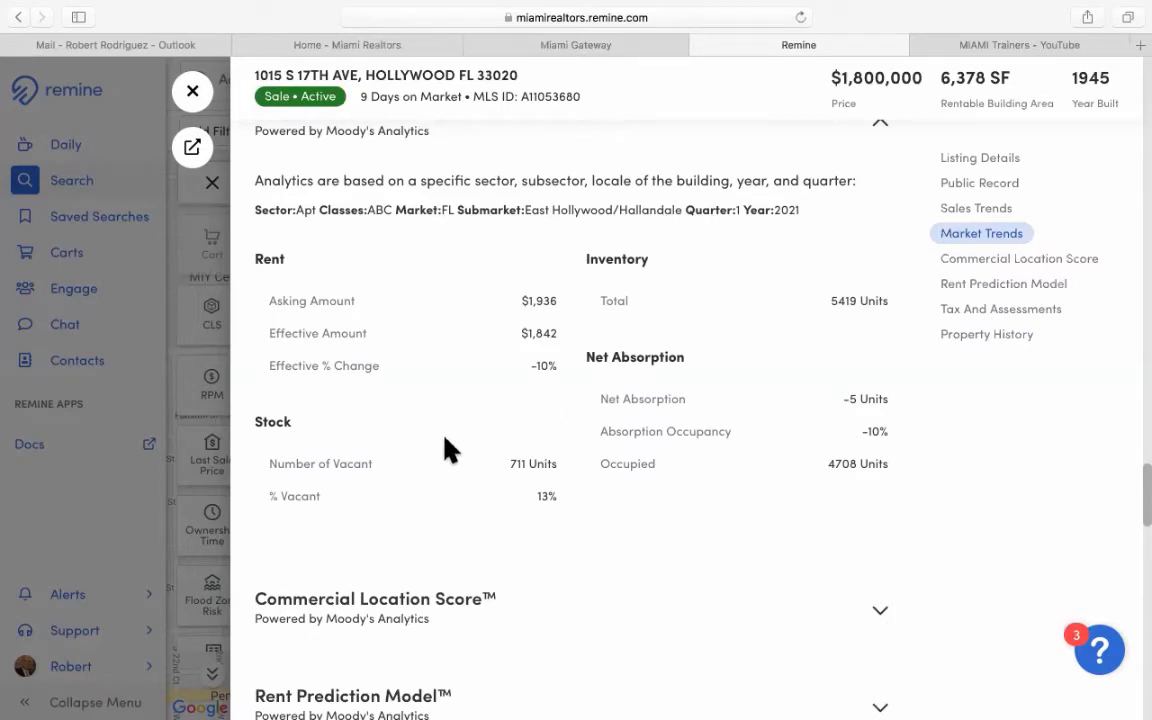
pyautogui.scroll(-1, 448, 450)
pyautogui.scroll(-3, 453, 450)
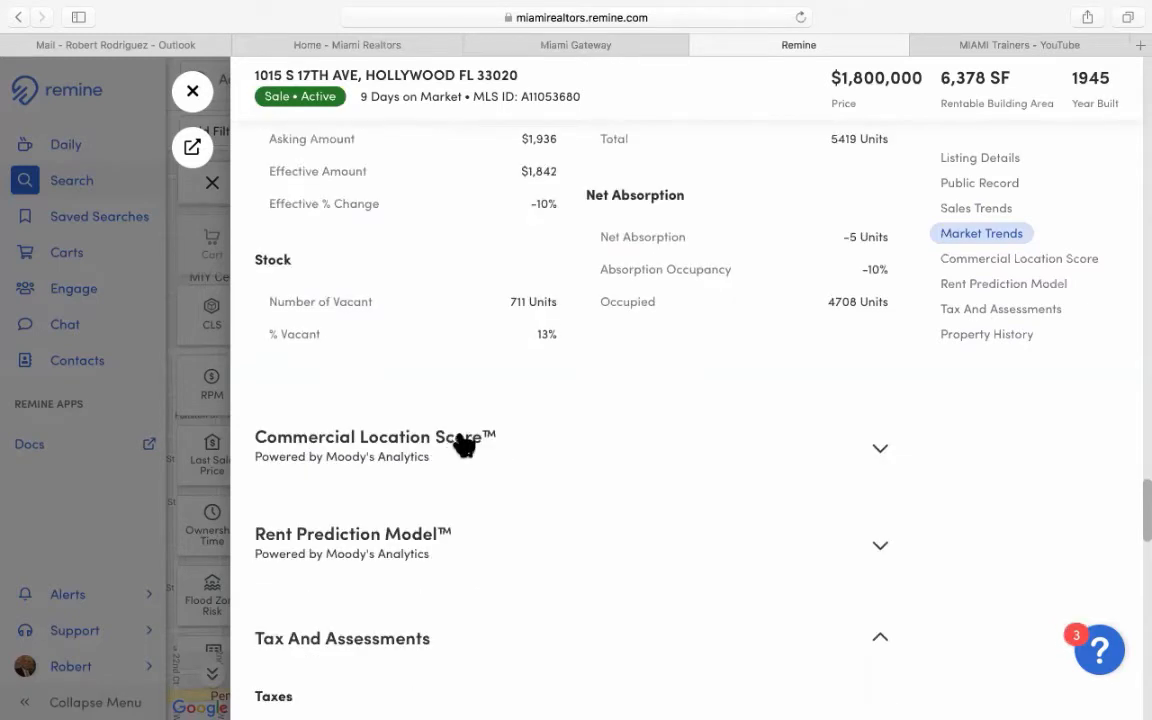
pyautogui.scroll(-2, 458, 437)
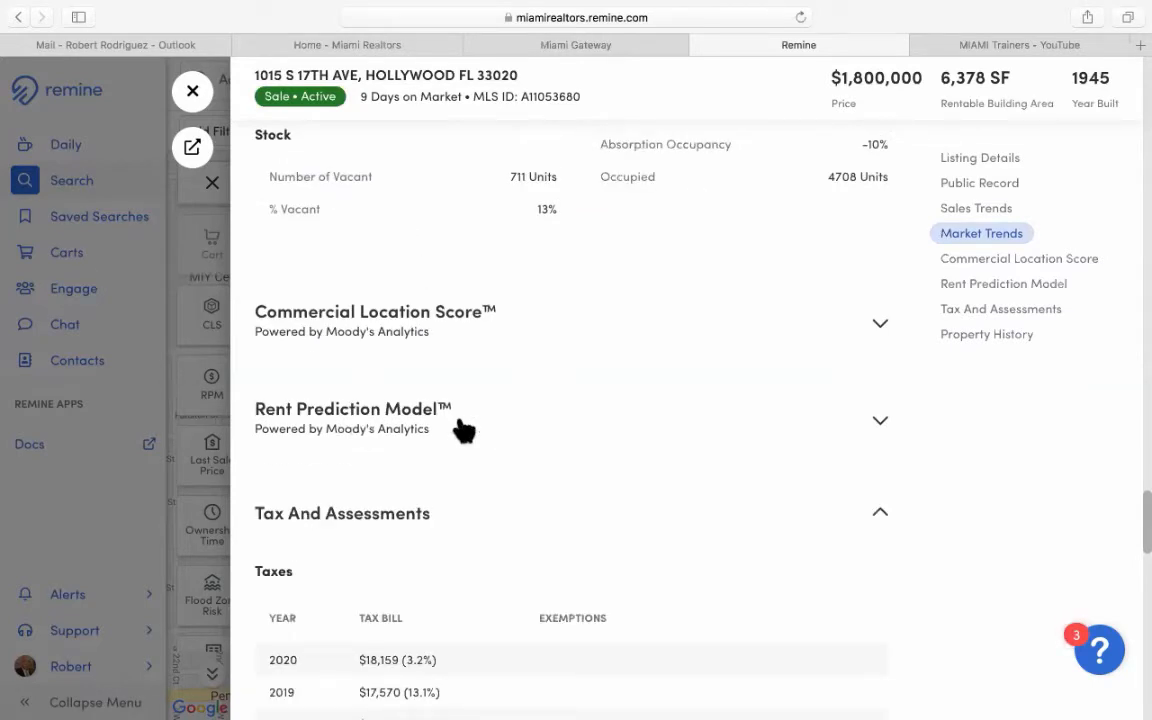
# Expand the Commercial Location Score section, showing a score of 768.
pyautogui.click(879, 328)
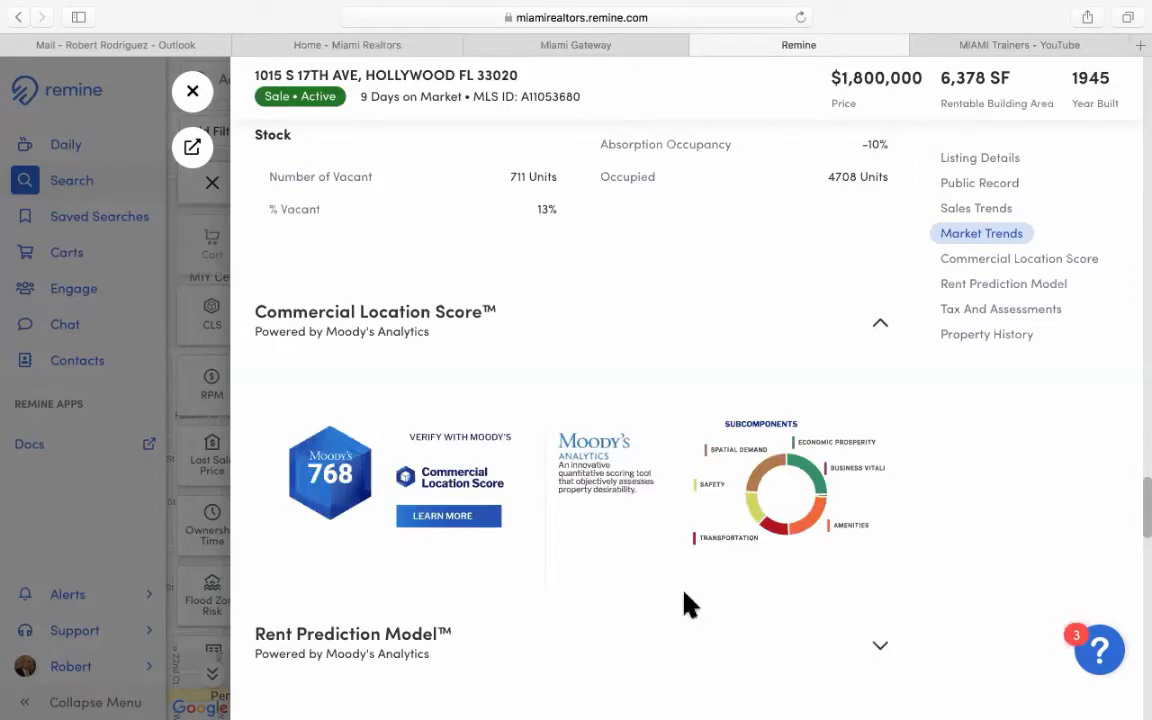
pyautogui.scroll(-1, 690, 604)
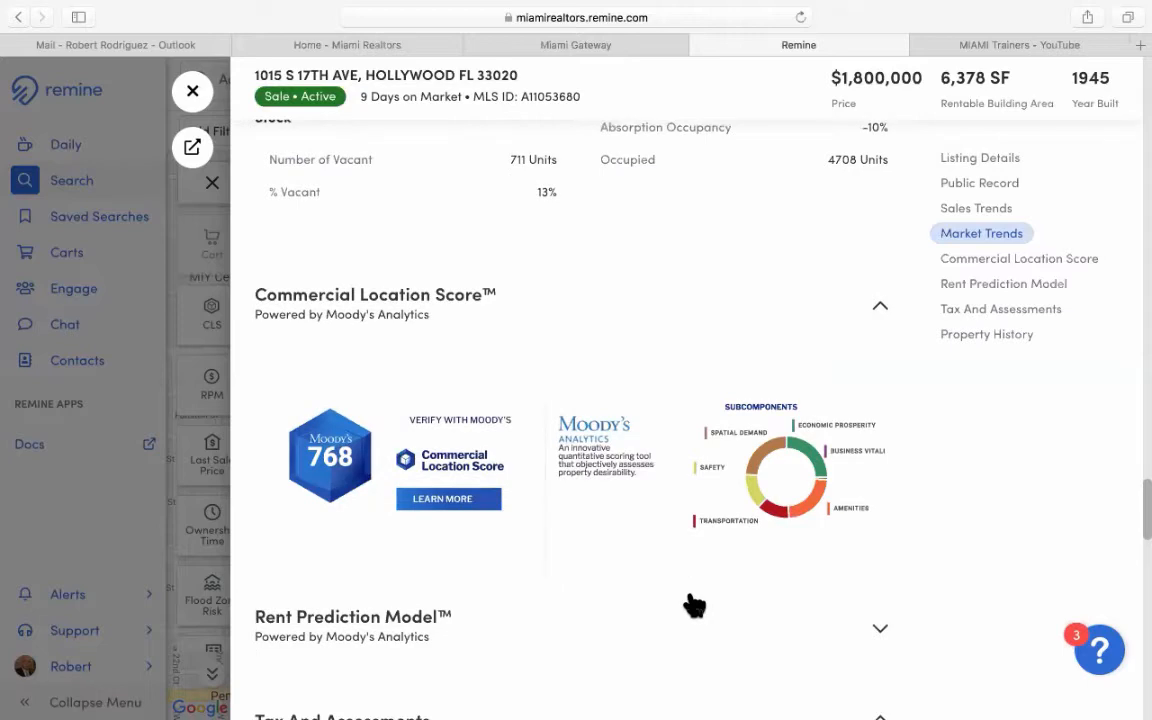
pyautogui.scroll(-2, 690, 604)
pyautogui.scroll(-2, 700, 604)
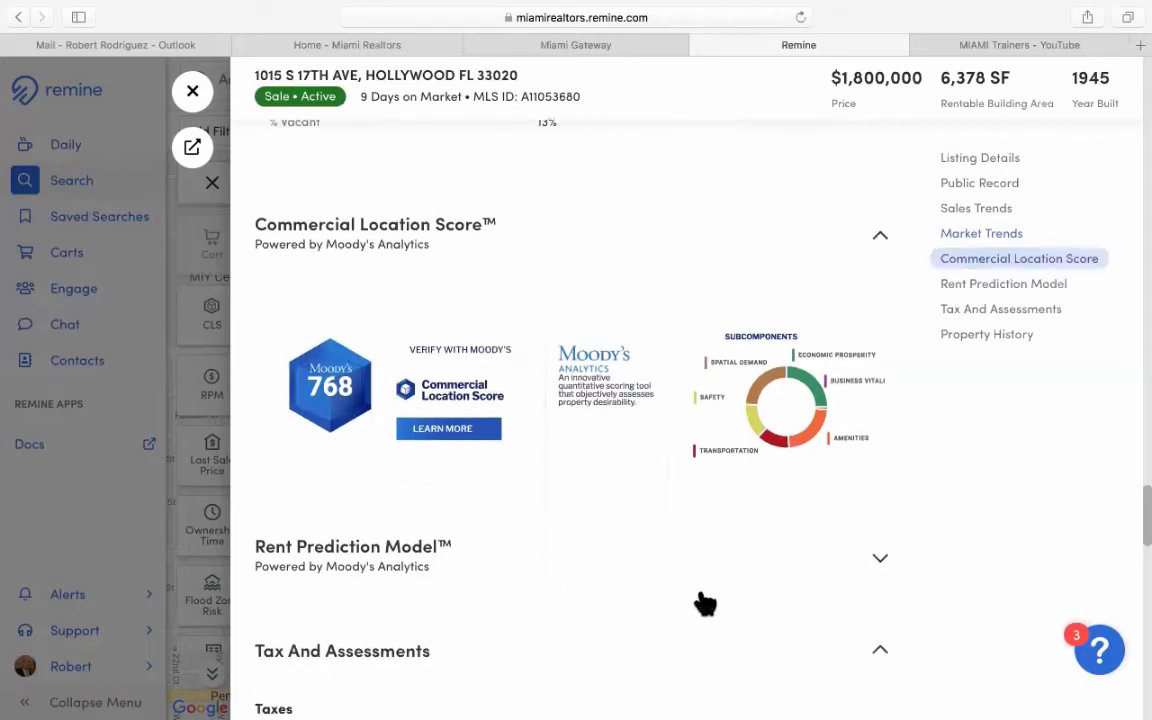
pyautogui.scroll(-5, 700, 604)
pyautogui.scroll(-2, 895, 447)
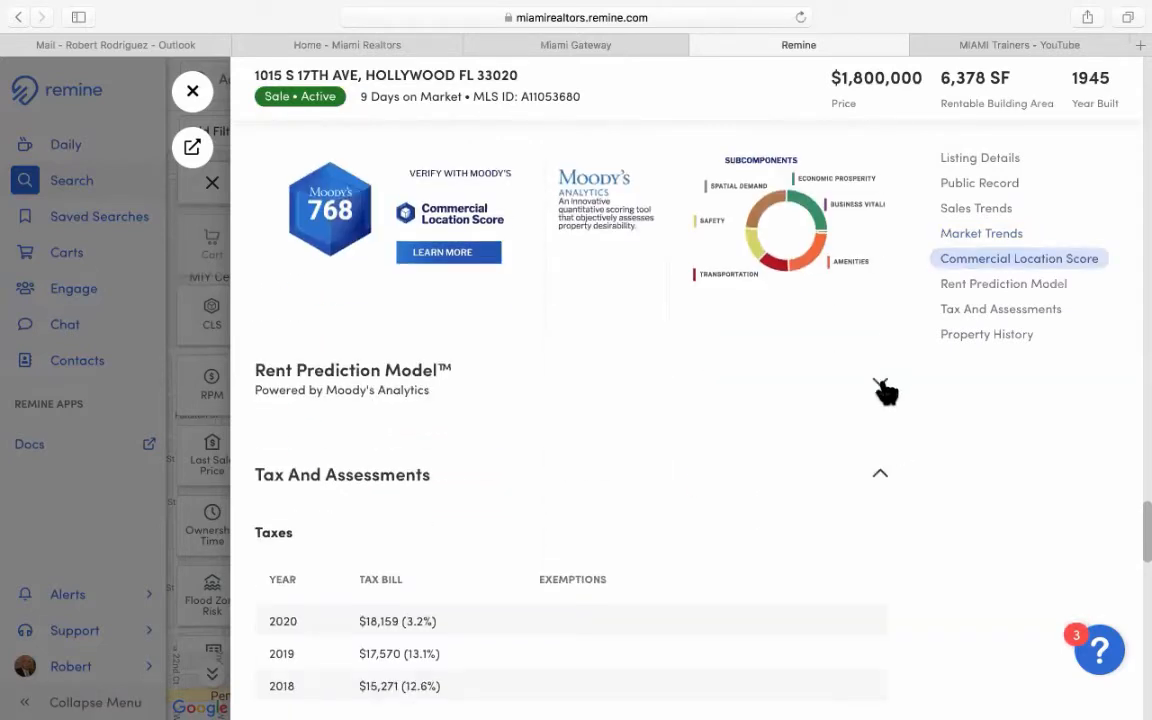
# Expand the Rent Prediction Model, showing $25–$27 per square foot.
pyautogui.click(880, 386)
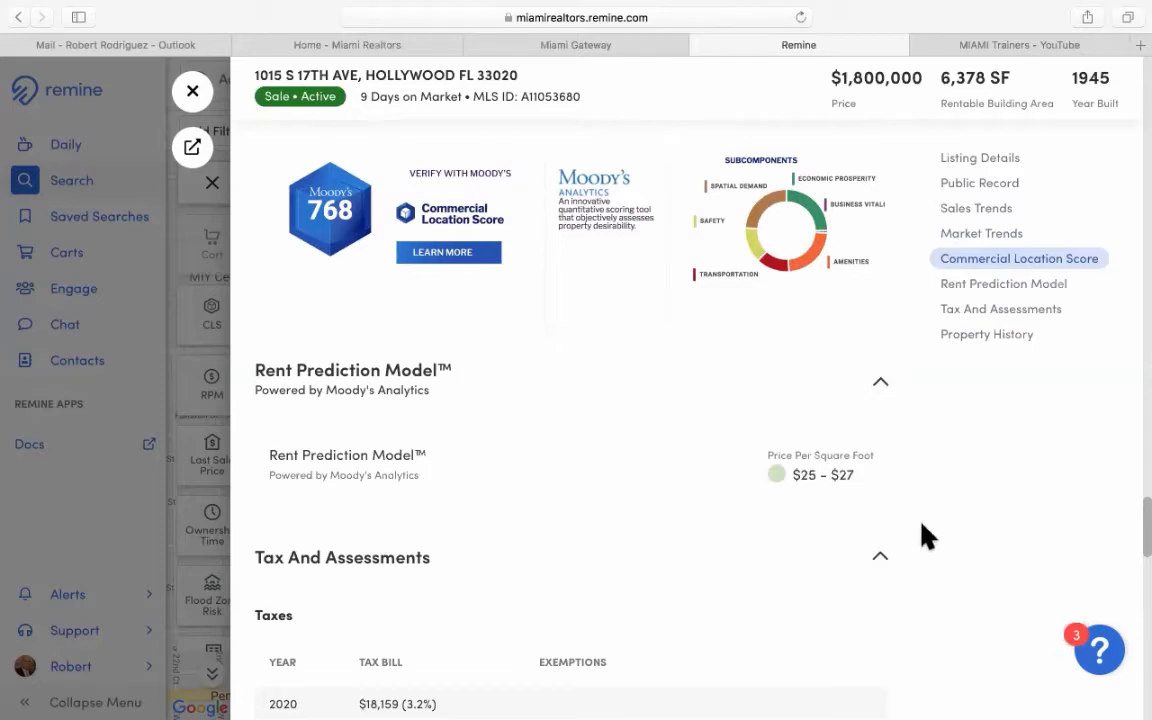
pyautogui.scroll(-1, 921, 524)
pyautogui.scroll(-3, 930, 530)
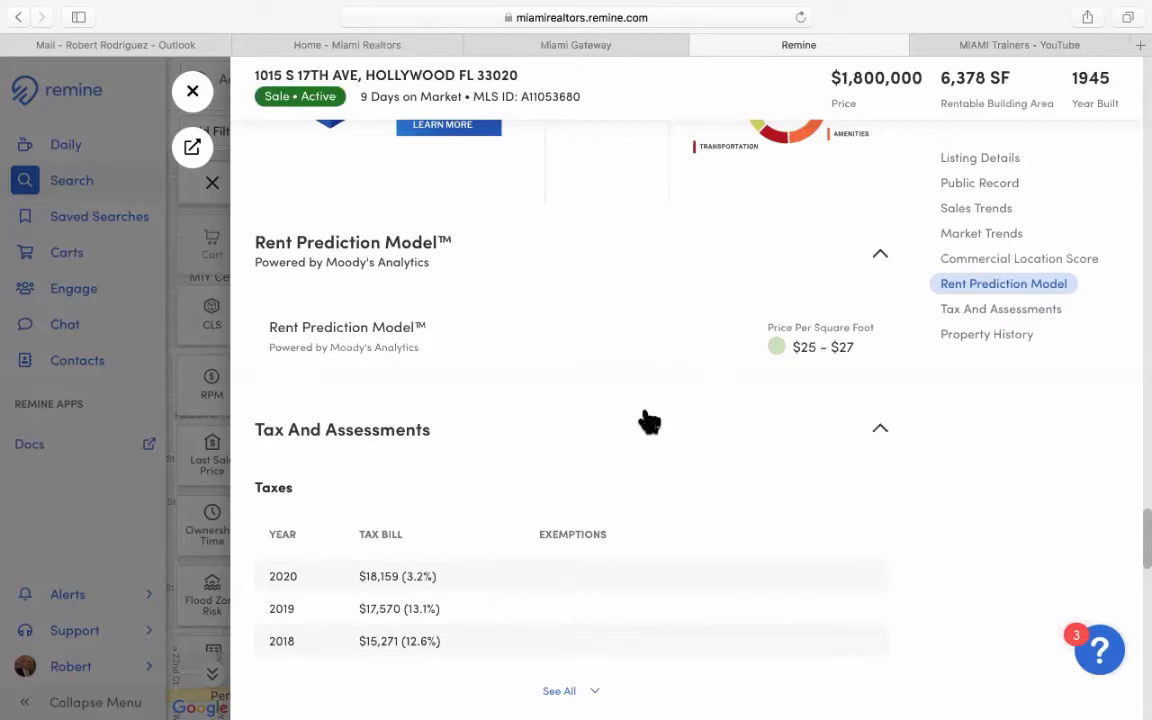
# Expand the listing's full property history, back to the March 1, 2017 transaction.
pyautogui.scroll(-5, 656, 419)
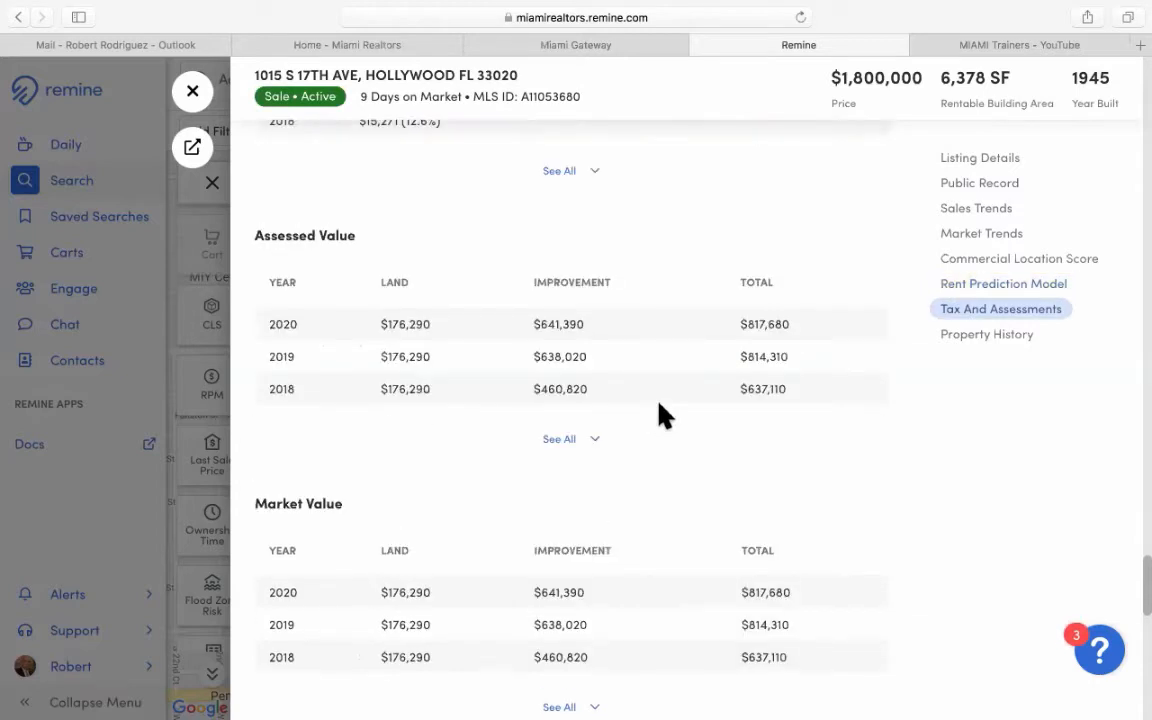
pyautogui.scroll(-1, 660, 413)
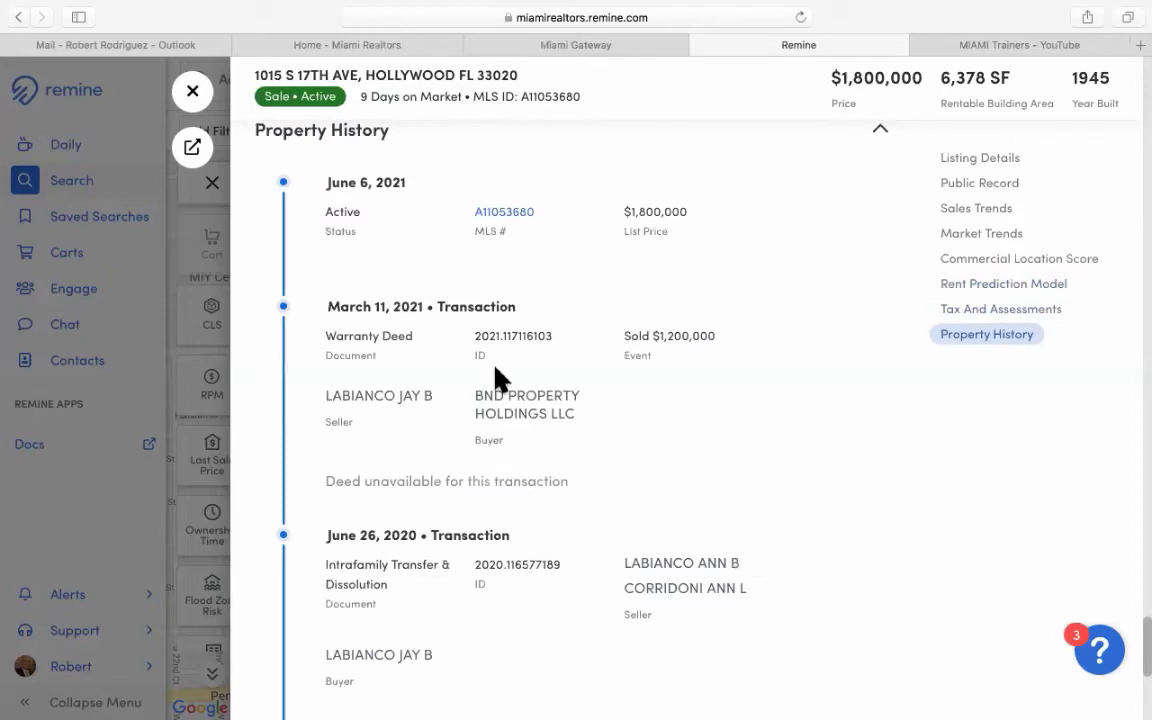
pyautogui.scroll(-1, 500, 378)
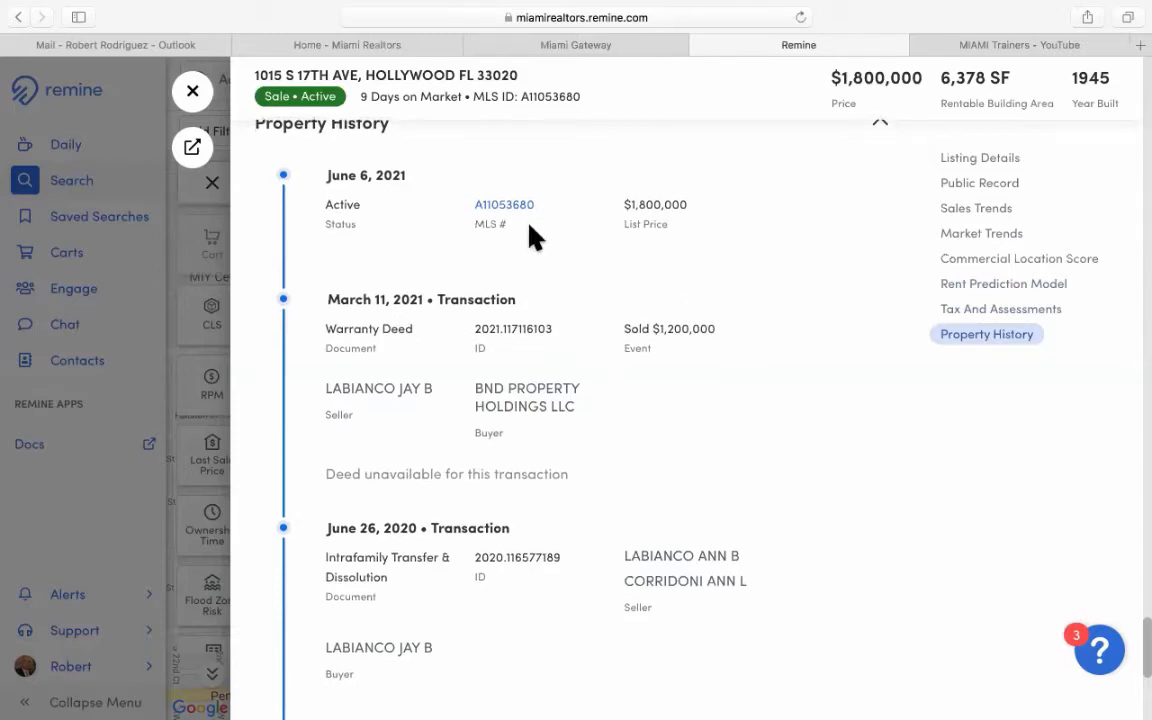
pyautogui.scroll(-1, 612, 428)
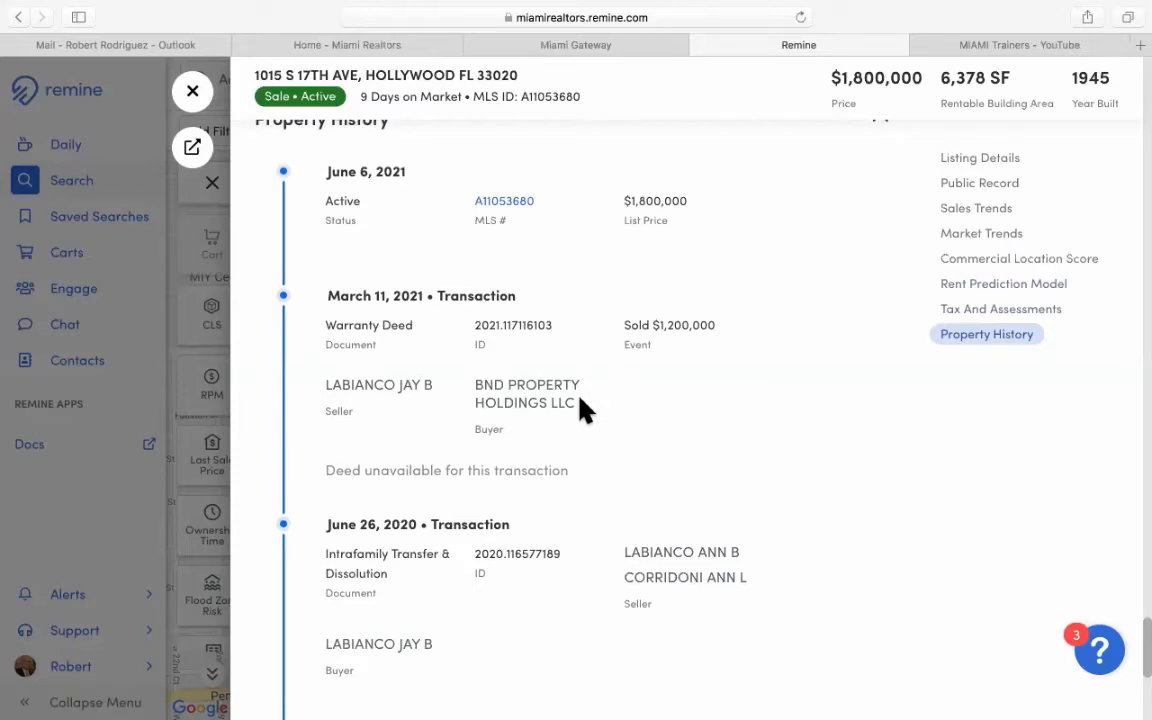
pyautogui.scroll(-2, 584, 410)
pyautogui.scroll(-5, 590, 408)
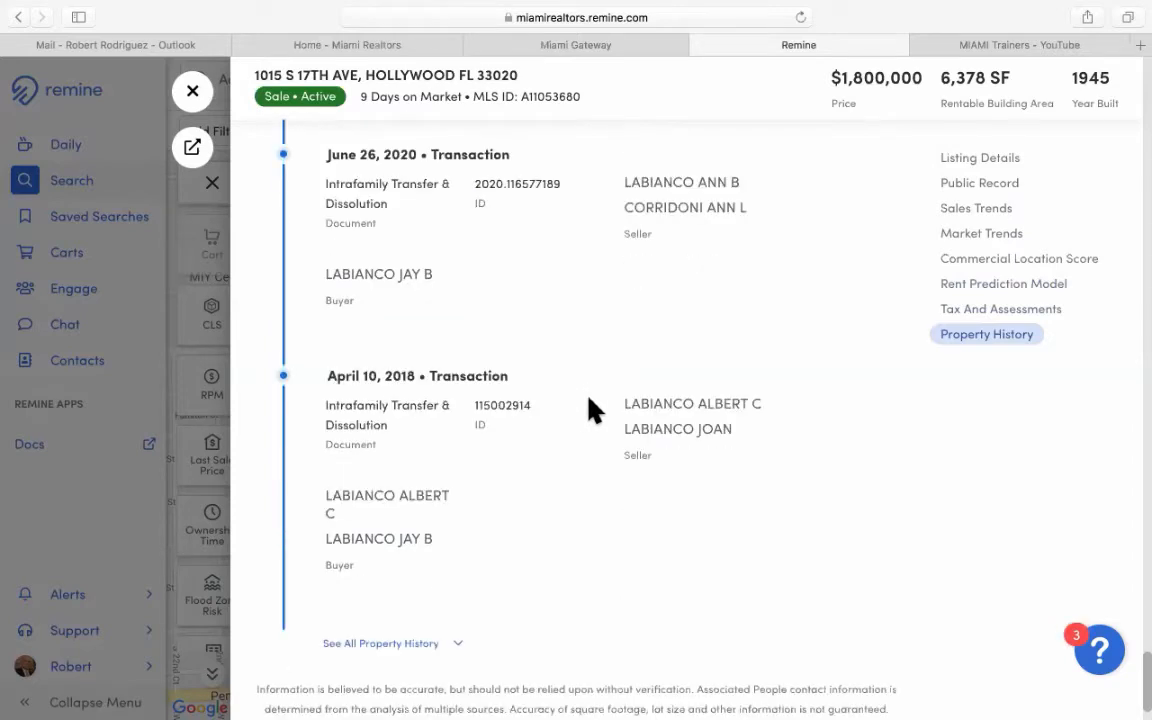
pyautogui.scroll(-2, 590, 410)
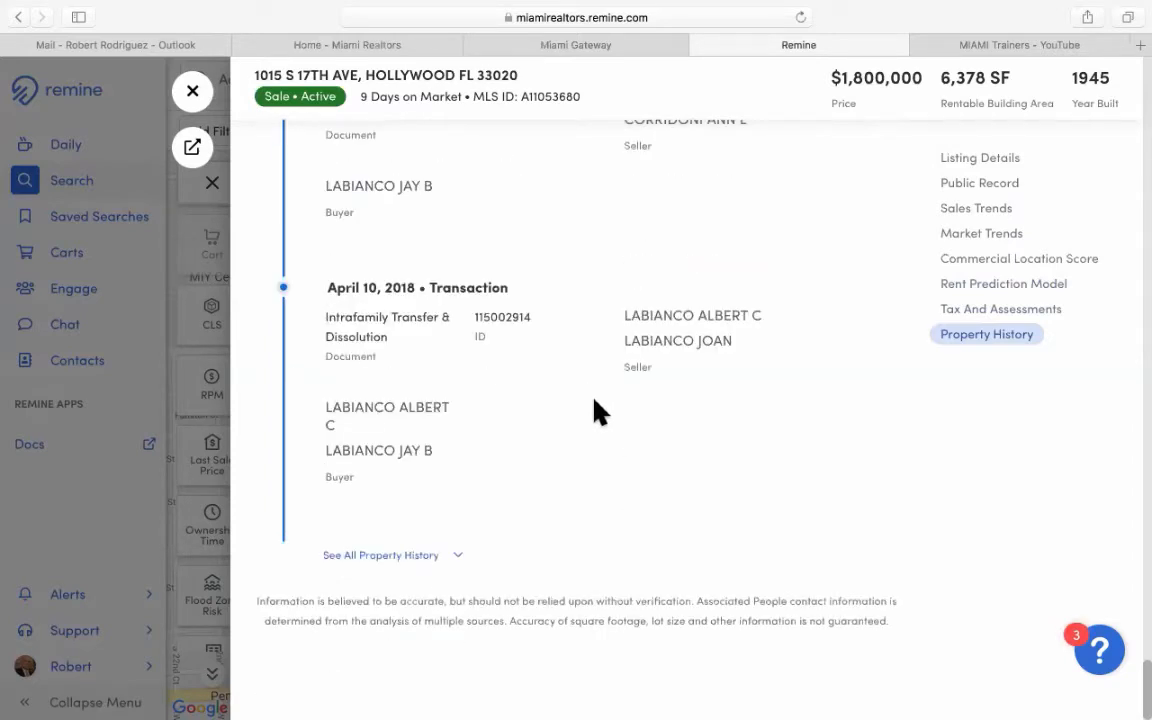
pyautogui.click(429, 555)
# Scroll back up to the top of the listing's public record.
pyautogui.scroll(-5, 500, 549)
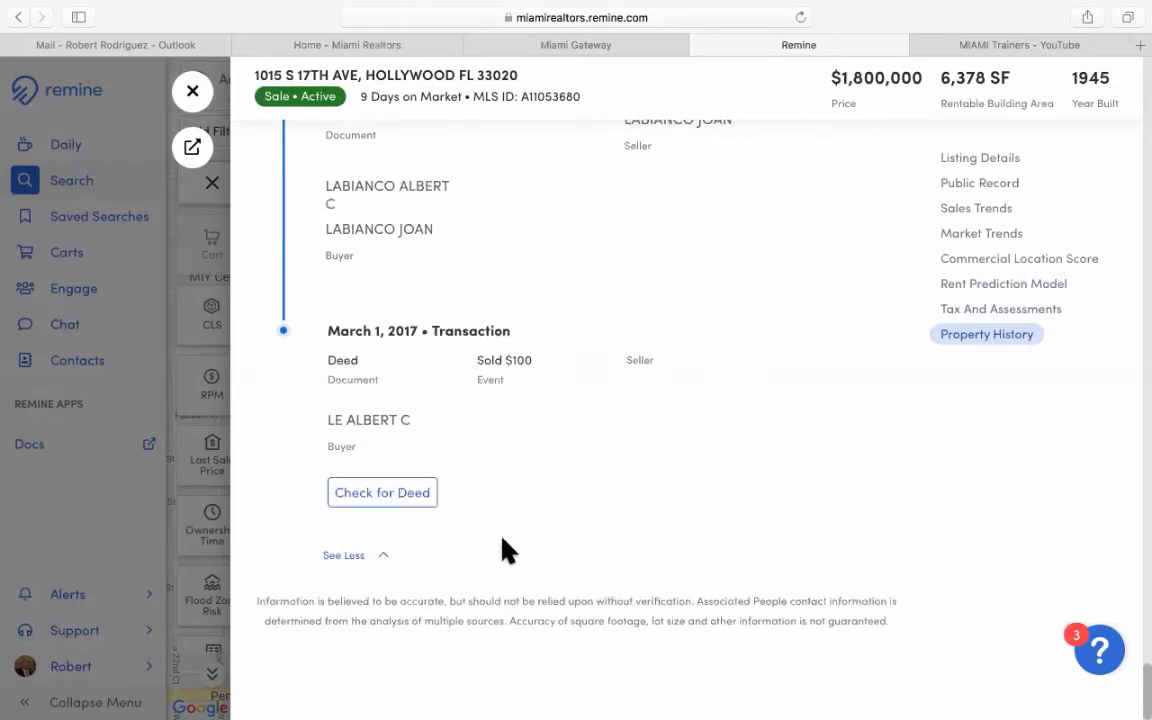
pyautogui.scroll(10, 505, 549)
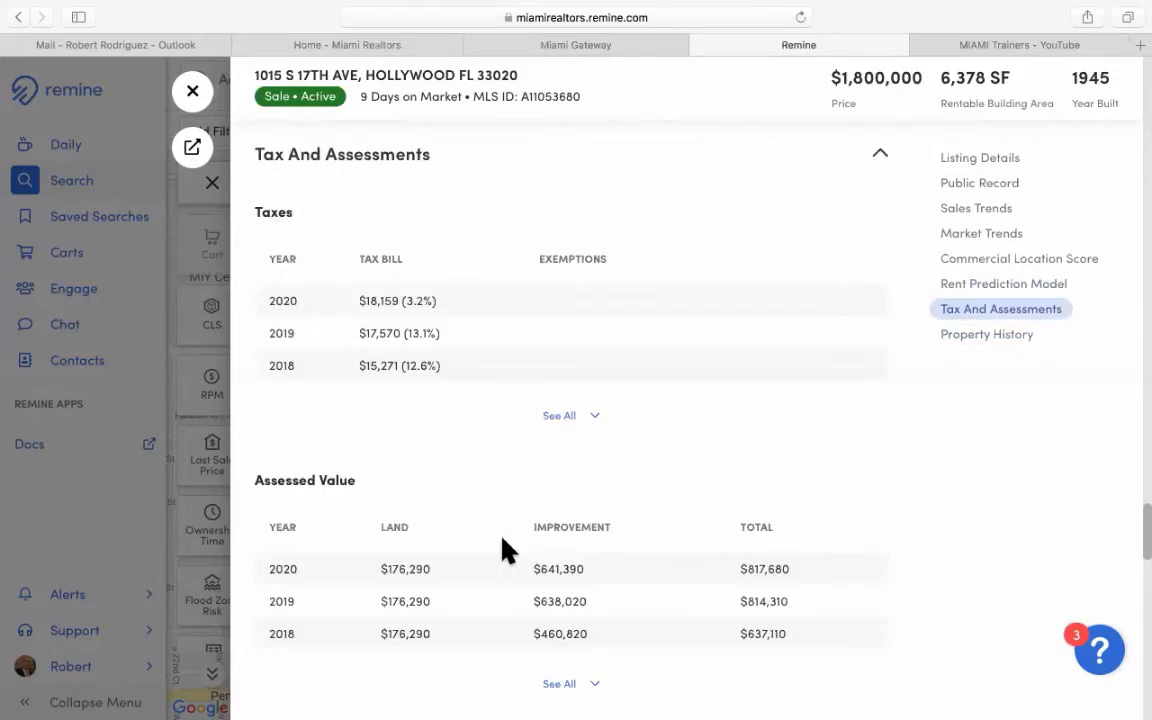
pyautogui.scroll(15, 505, 549)
pyautogui.scroll(10, 505, 549)
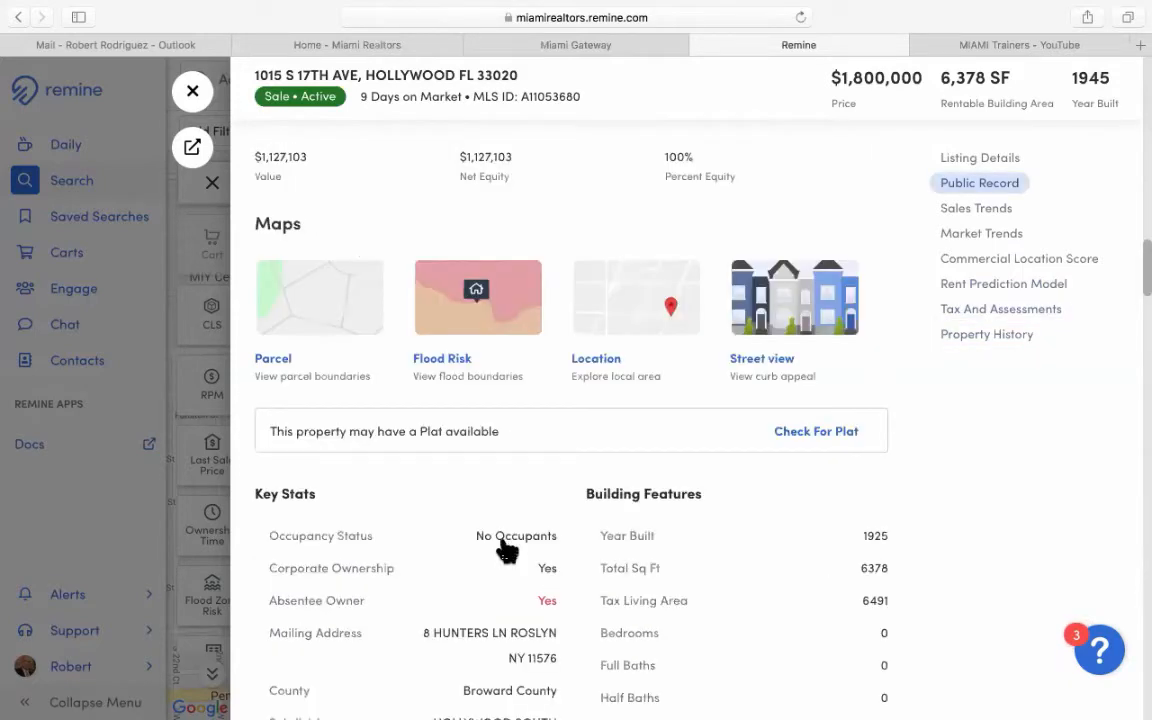
pyautogui.scroll(10, 505, 549)
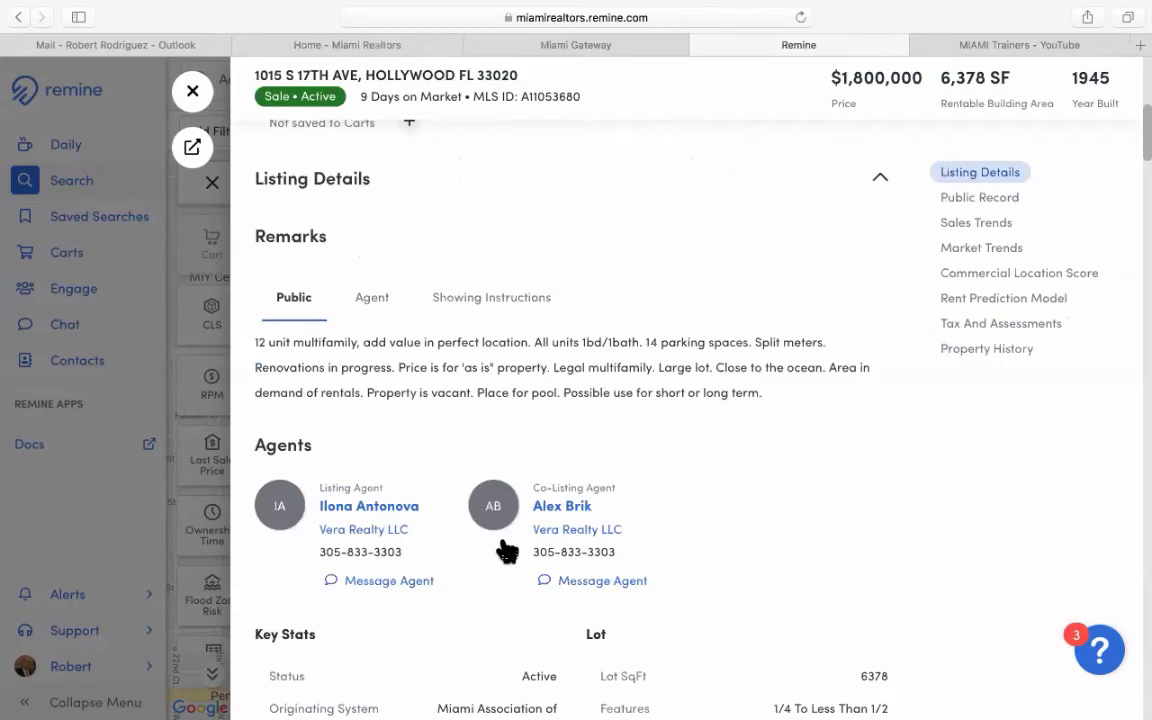
# Close the property detail overlay to return to the 4-result rectangle map search.
pyautogui.scroll(10, 505, 549)
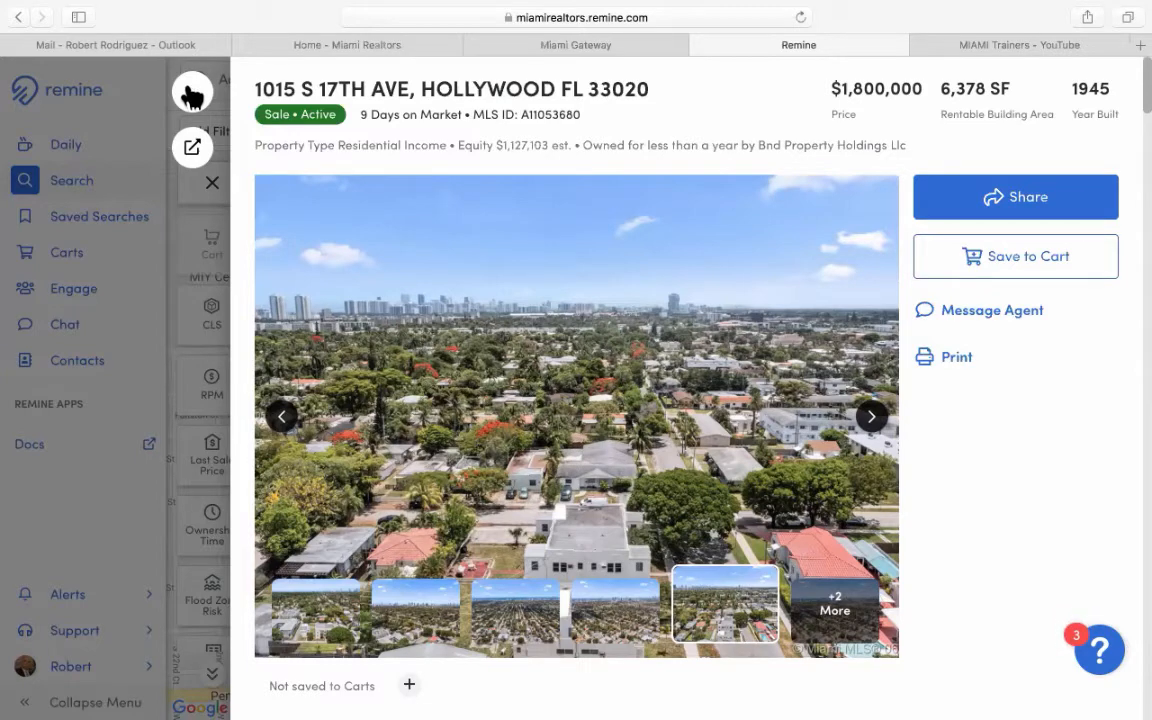
pyautogui.click(192, 93)
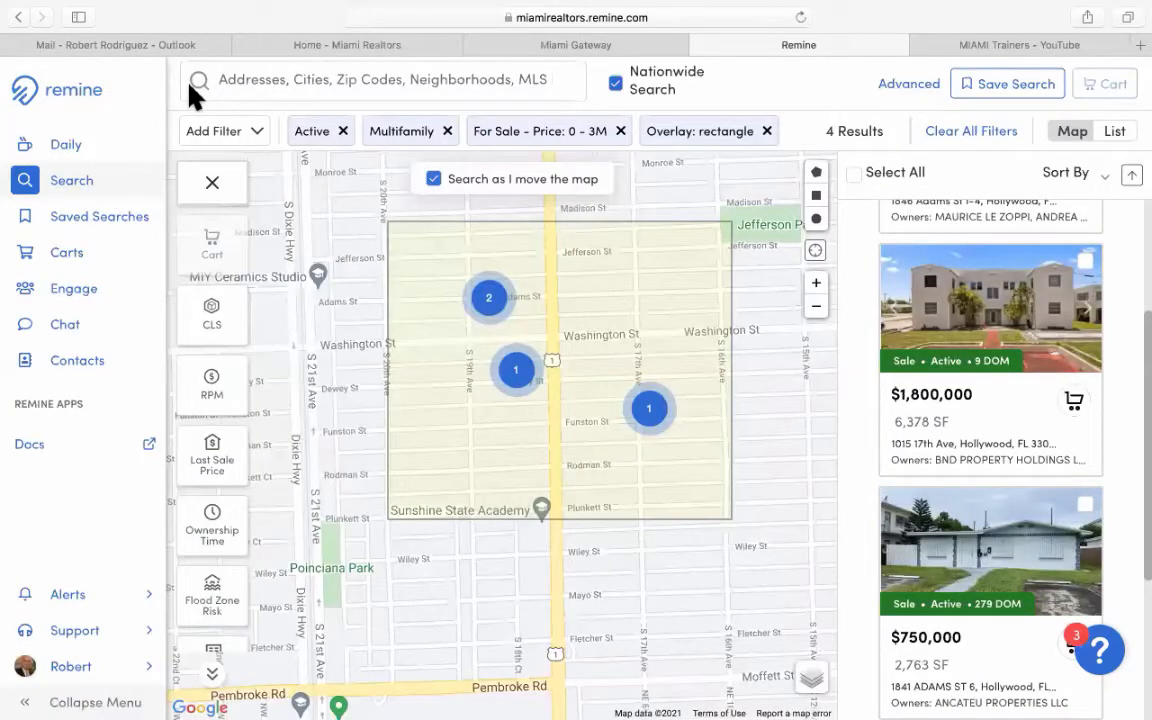
# Open the Save Search dialog for the current filtered search.
pyautogui.click(1010, 88)
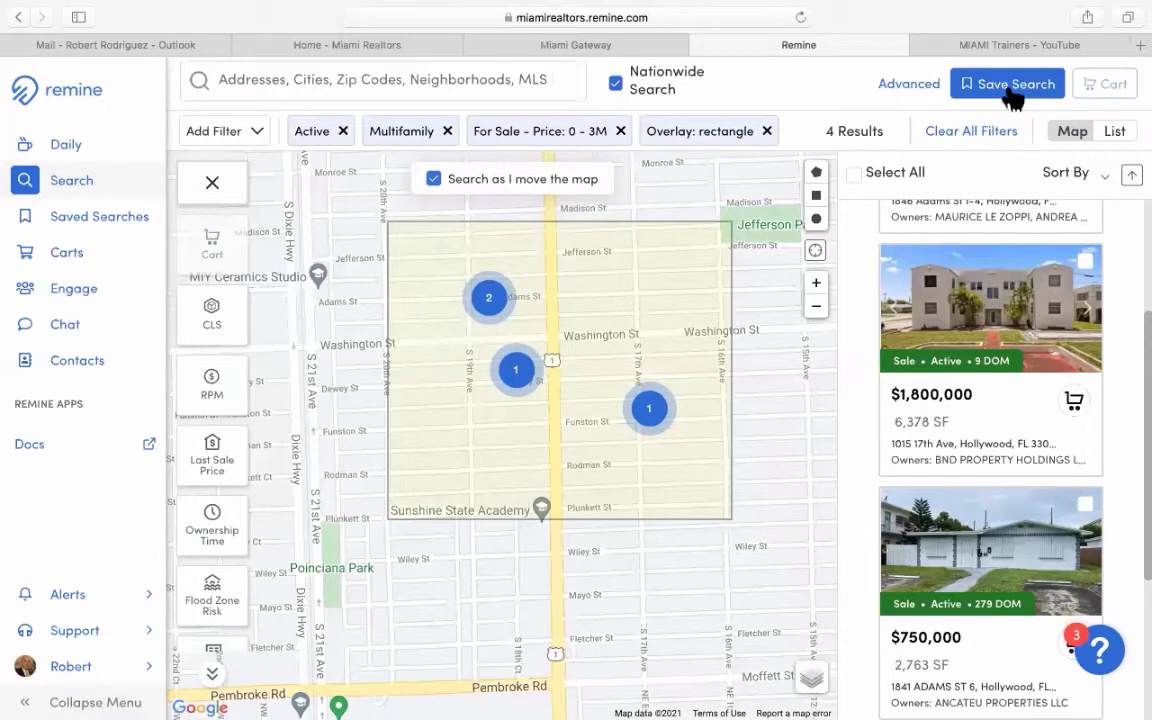
pyautogui.click(1010, 90)
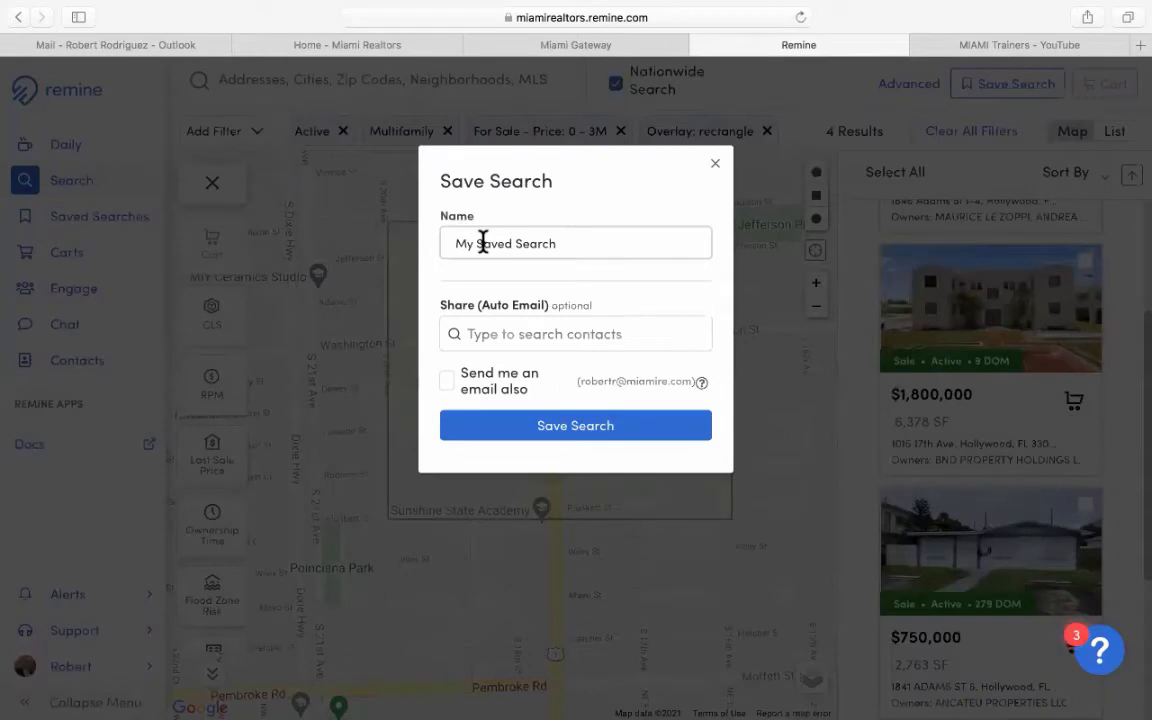
# Rename the saved search to 'Hollywood Multi-Family'.
pyautogui.click(483, 243)
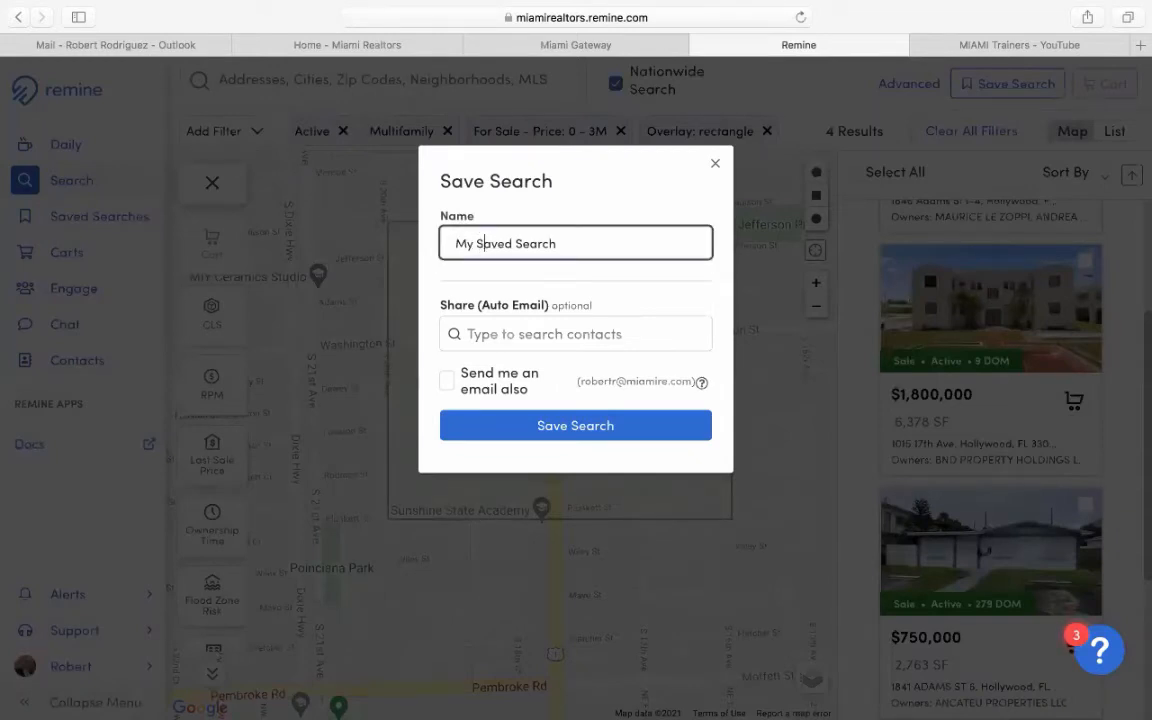
pyautogui.write('H')
pyautogui.moveTo(576, 244); pyautogui.dragTo(418, 243)
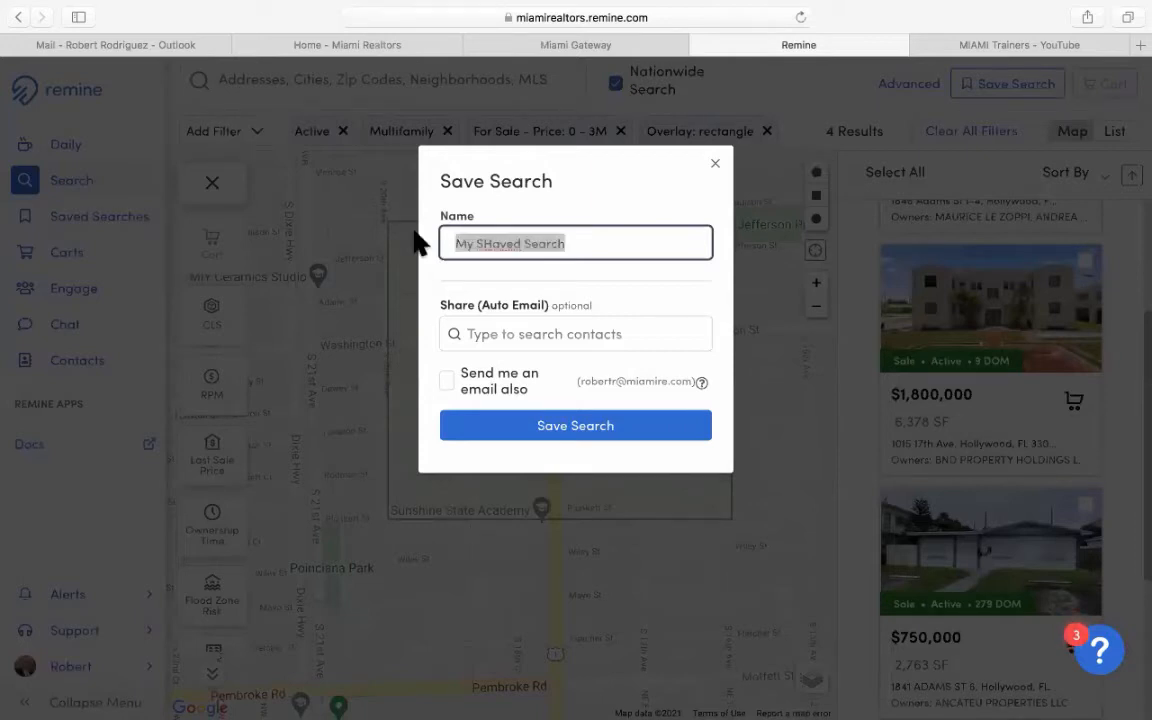
pyautogui.write('Holl')
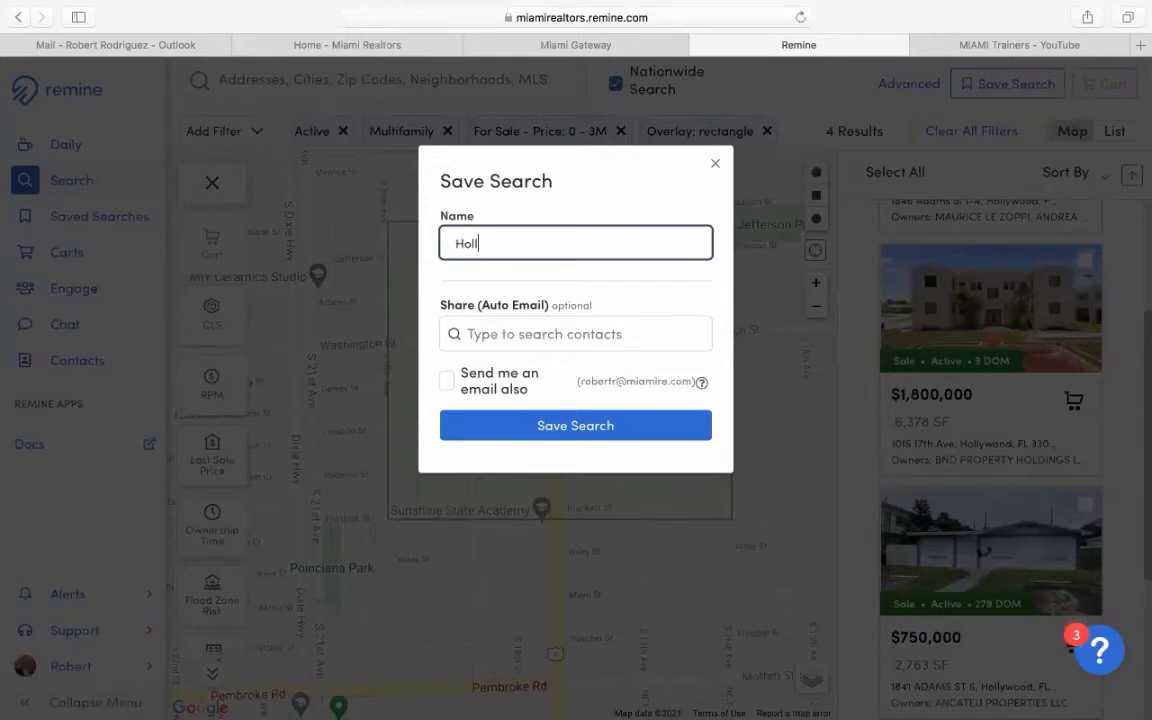
pyautogui.write('ywood Multi-Family')
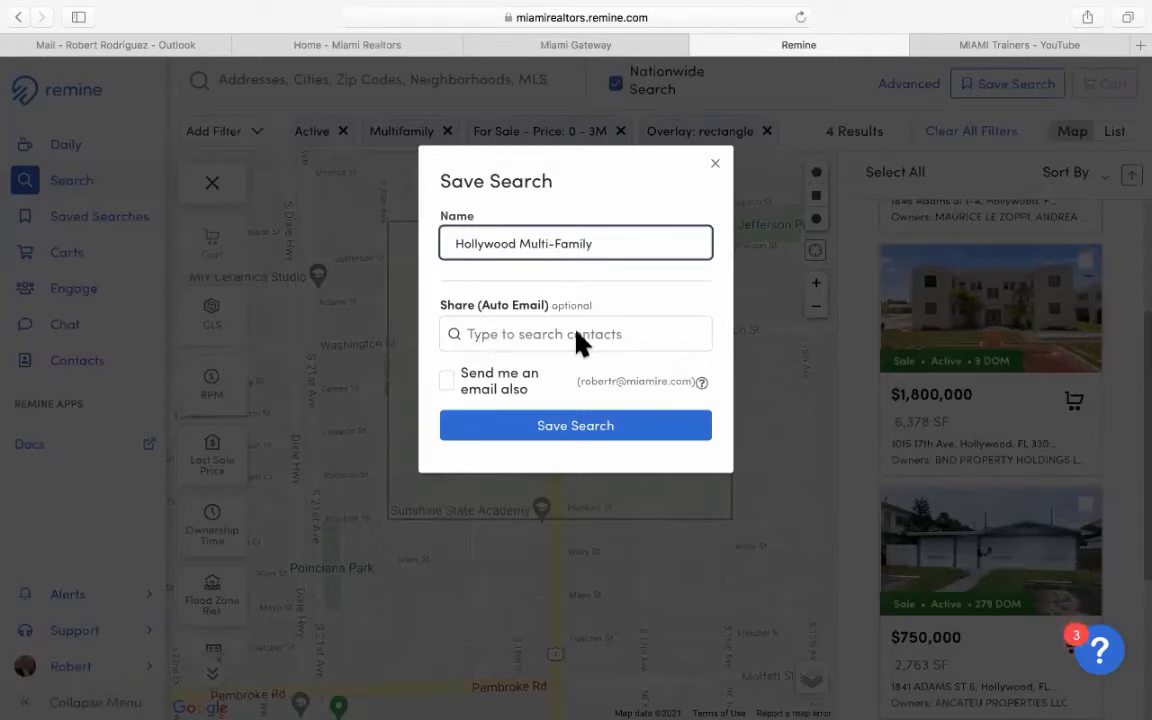
# Share the search with the matching contact and set the email alerts to Daily.
pyautogui.click(527, 337)
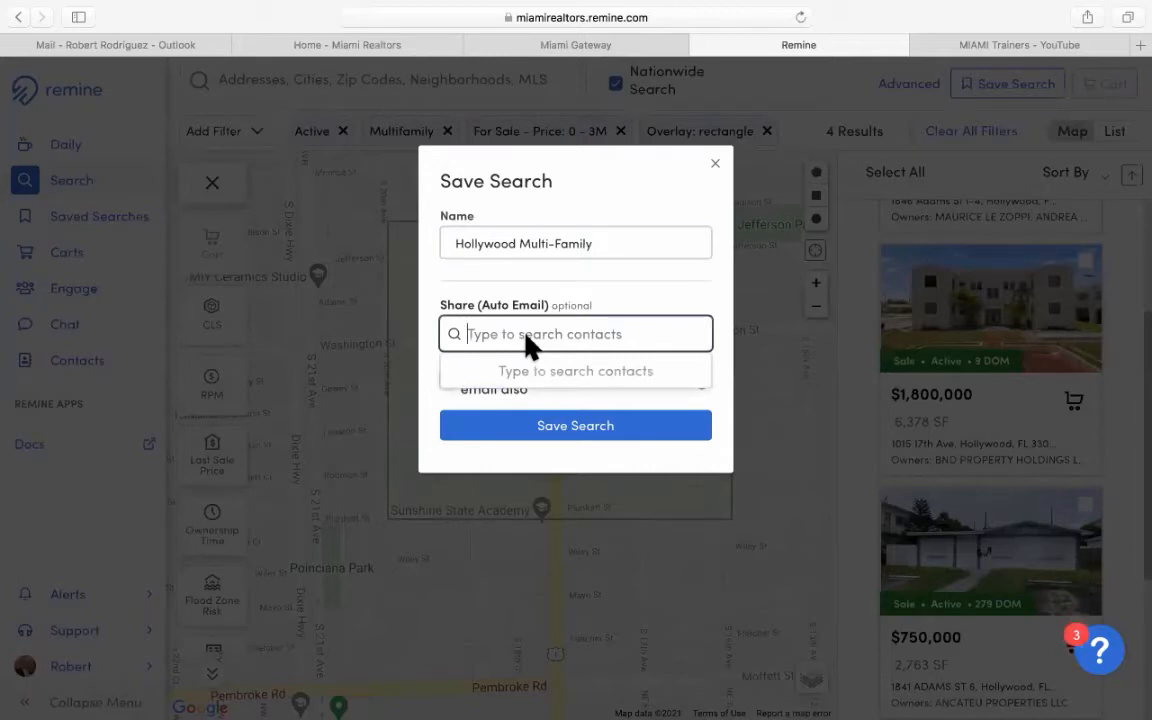
pyautogui.write('Mic')
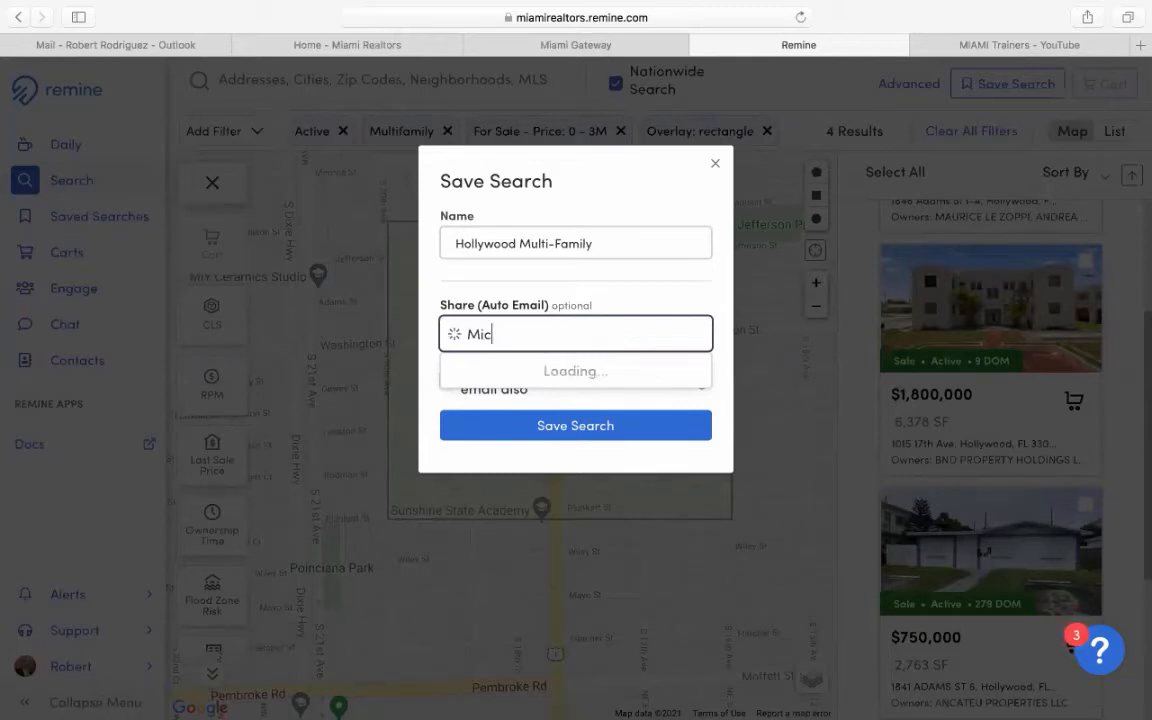
pyautogui.write('hael')
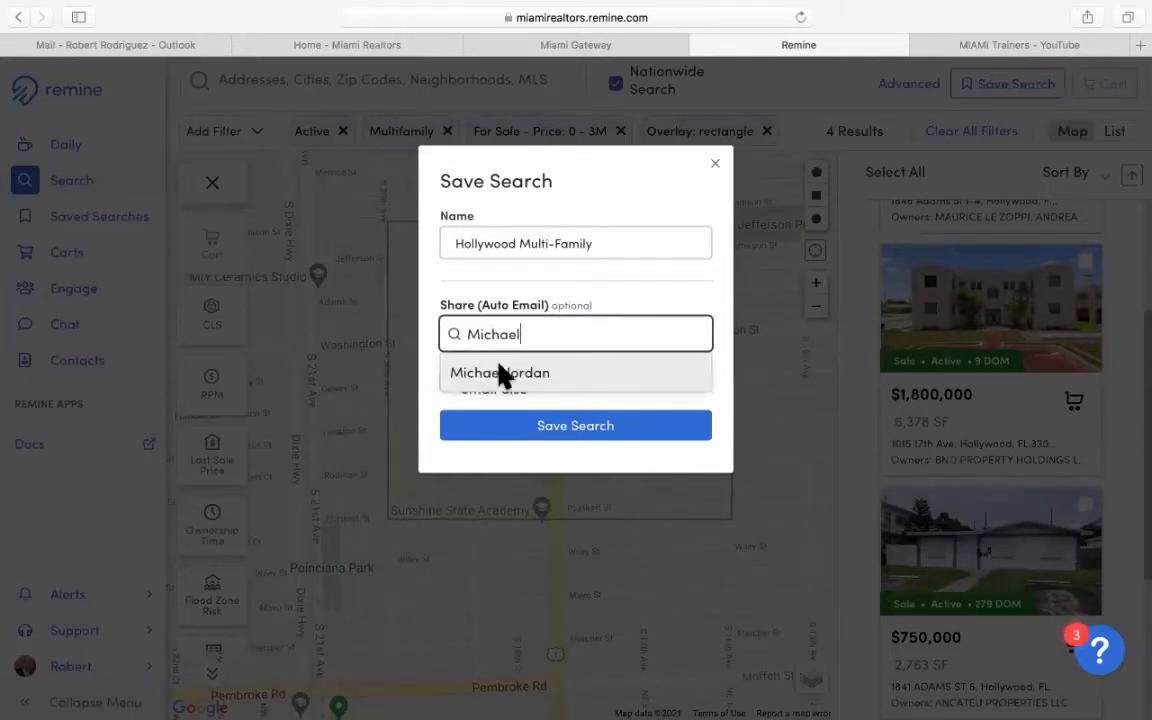
pyautogui.click(503, 374)
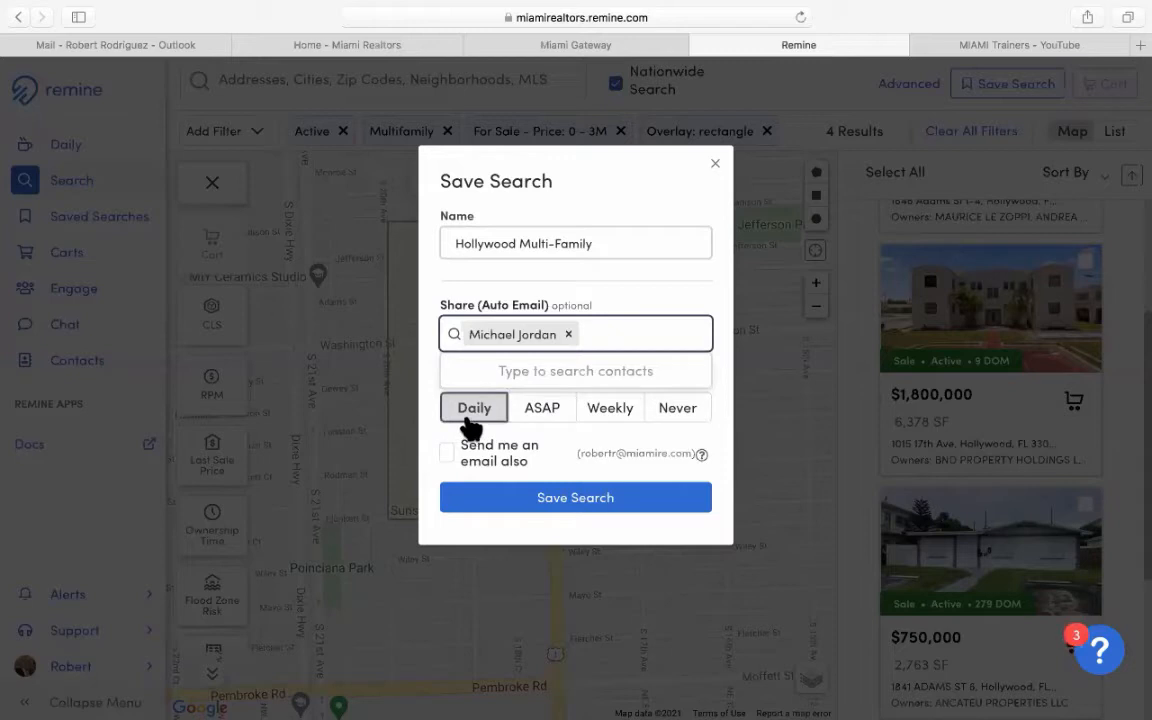
pyautogui.click(541, 410)
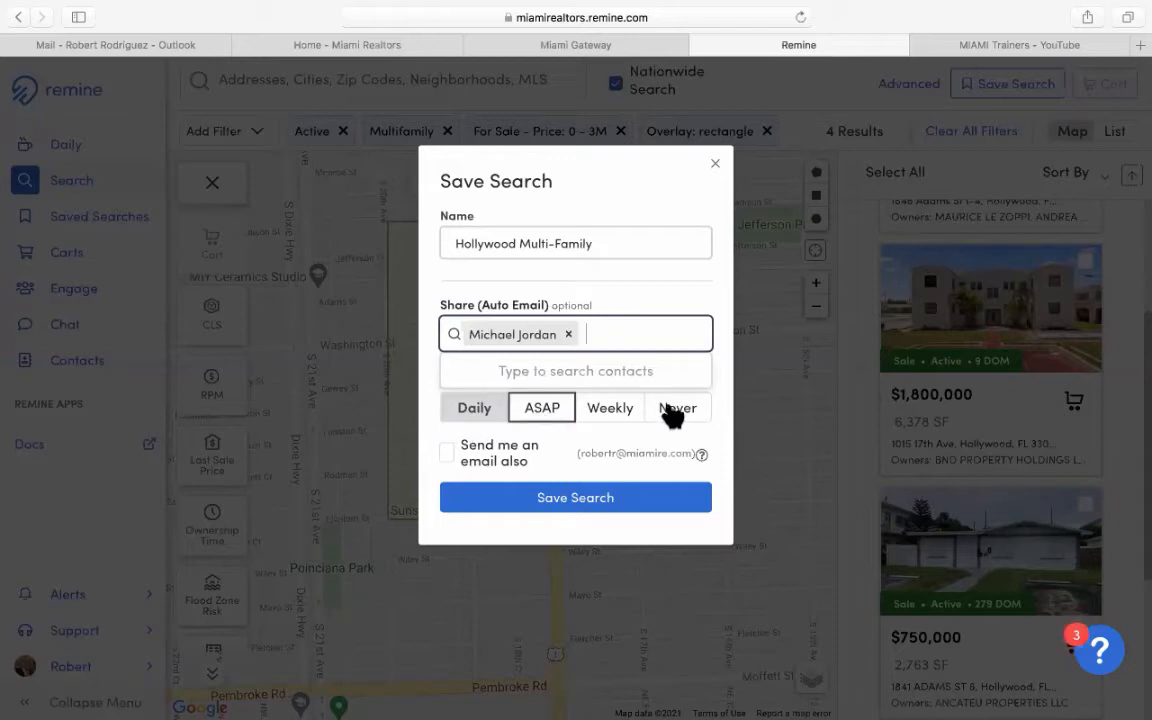
pyautogui.click(610, 408)
pyautogui.click(472, 412)
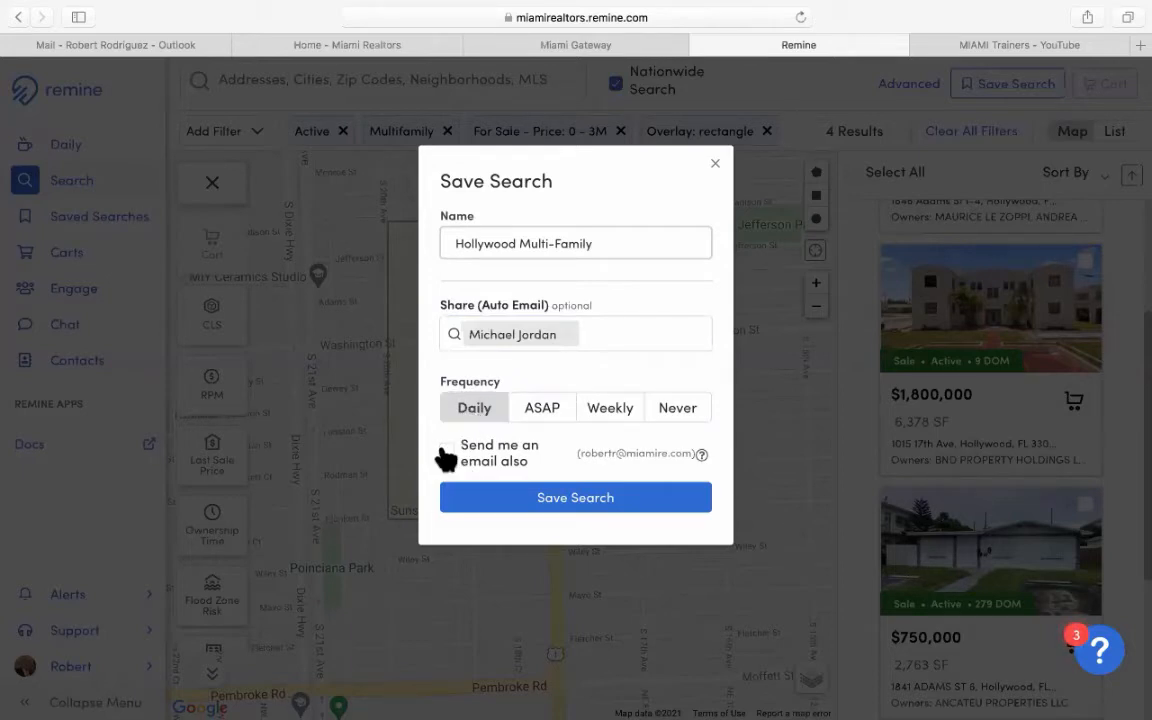
# Save the search, then select and deselect all four Hollywood listings.
pyautogui.click(563, 505)
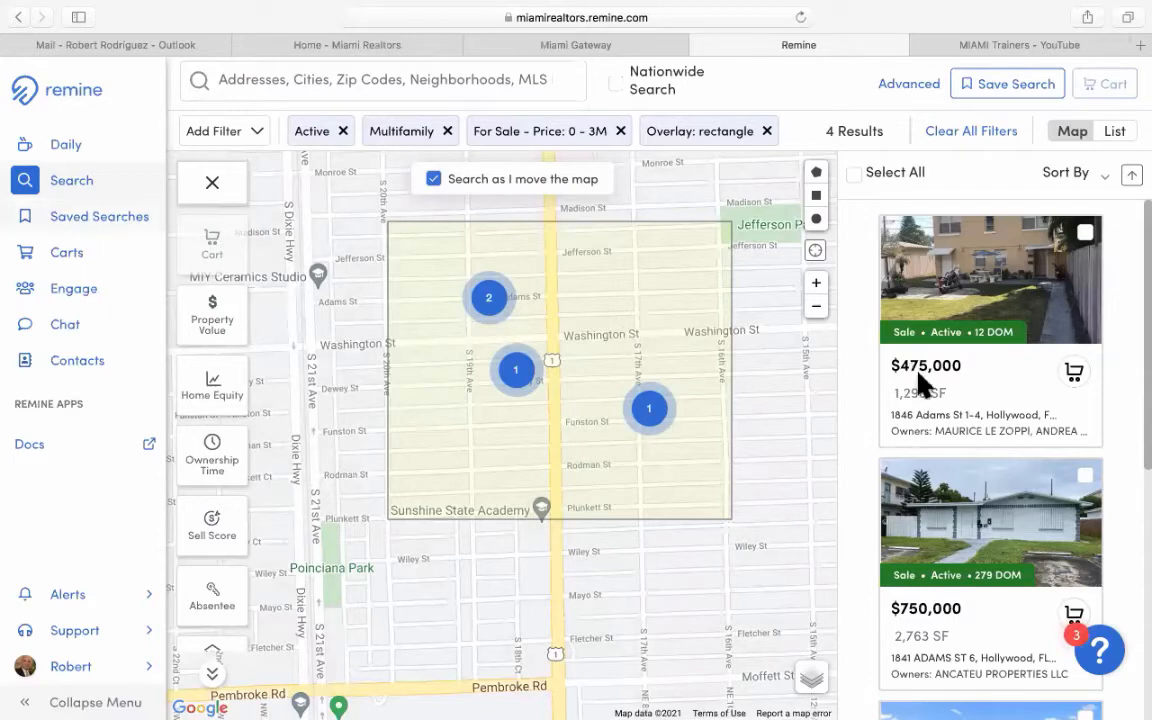
pyautogui.scroll(-3, 920, 385)
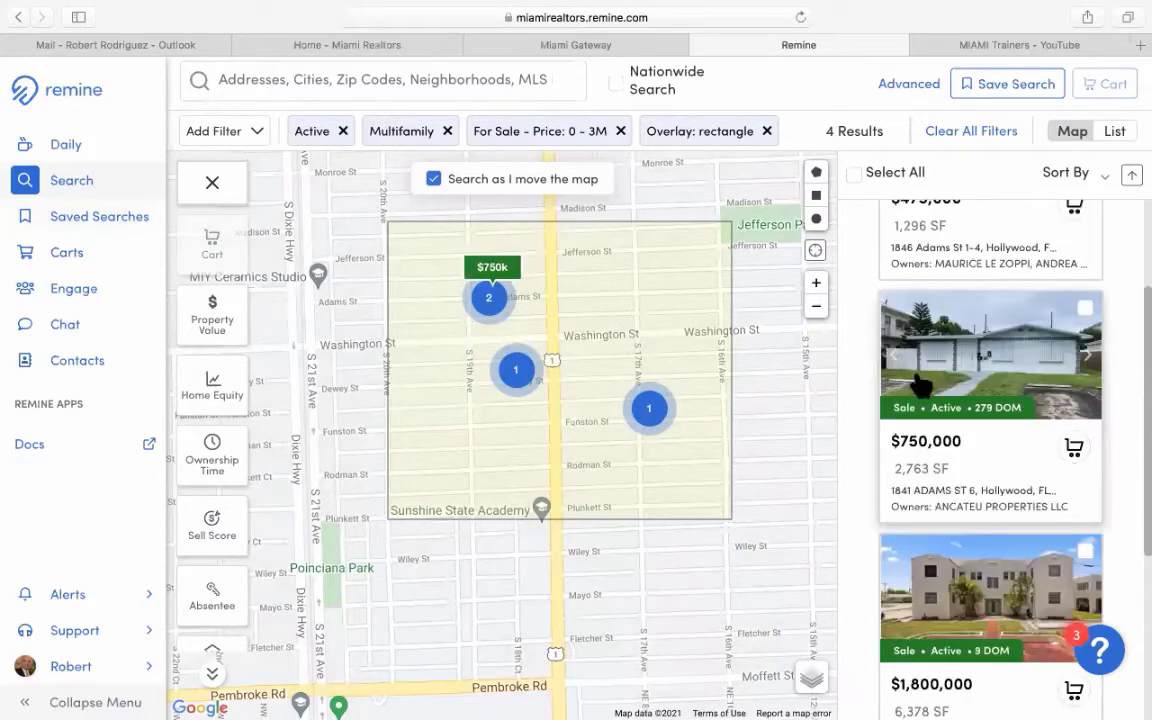
pyautogui.scroll(-1, 920, 385)
pyautogui.scroll(-1, 920, 385)
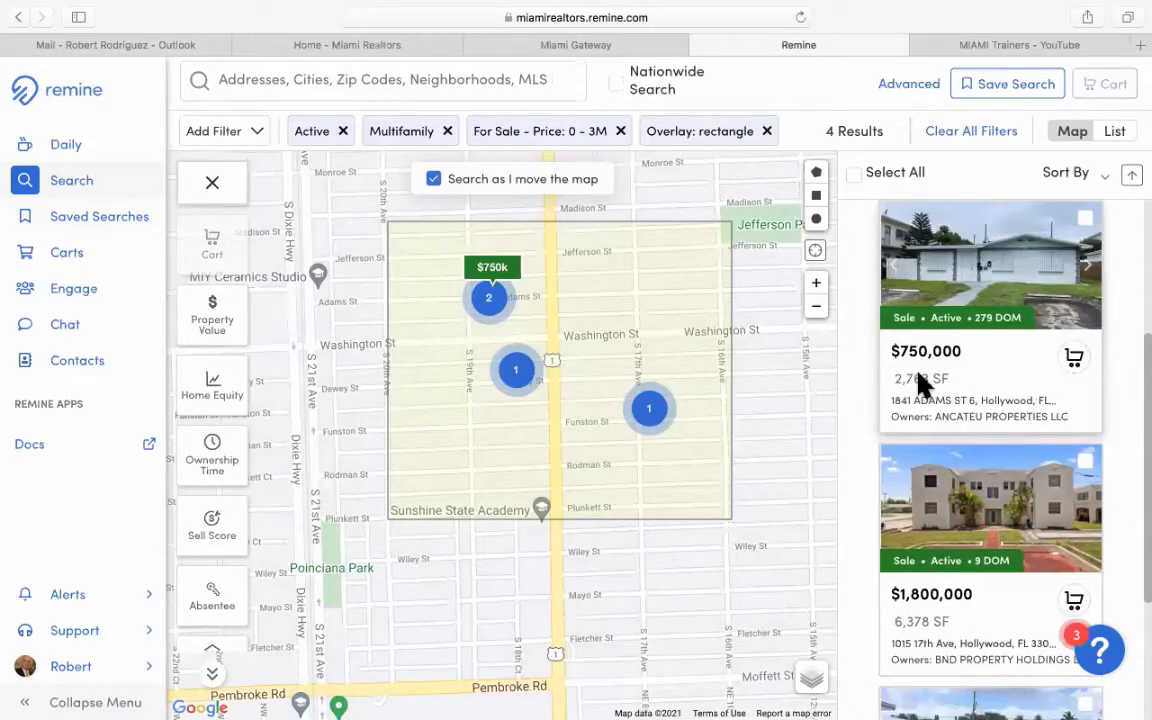
pyautogui.scroll(3, 920, 385)
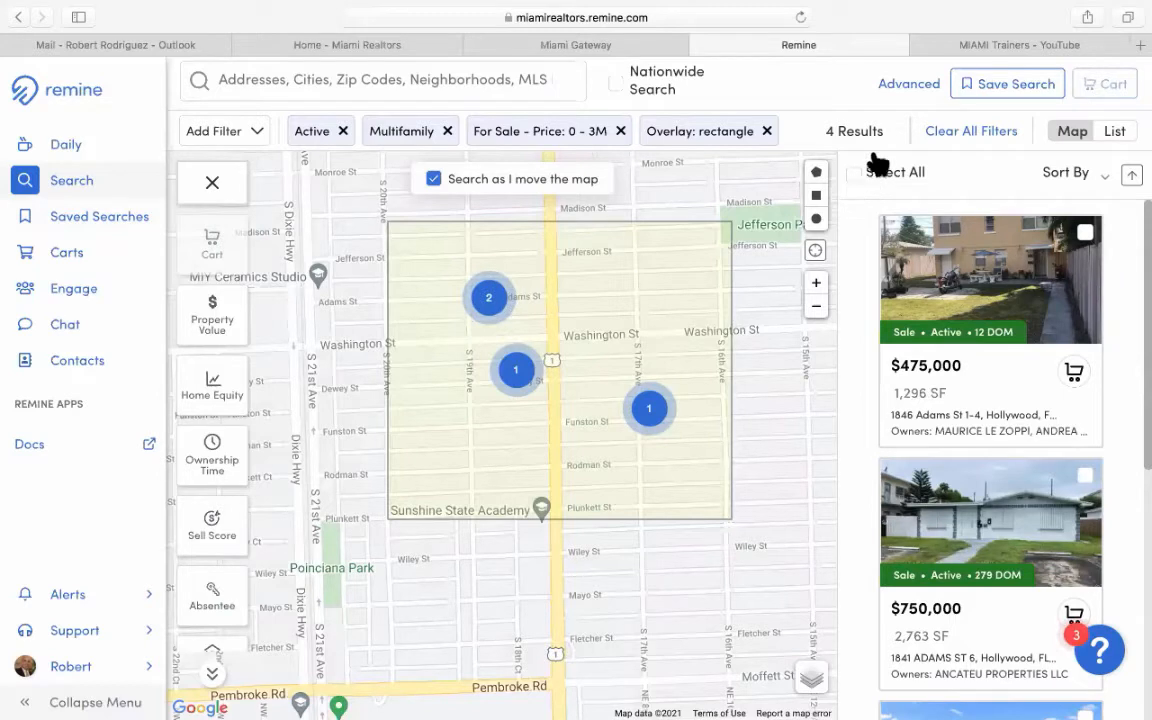
pyautogui.click(884, 175)
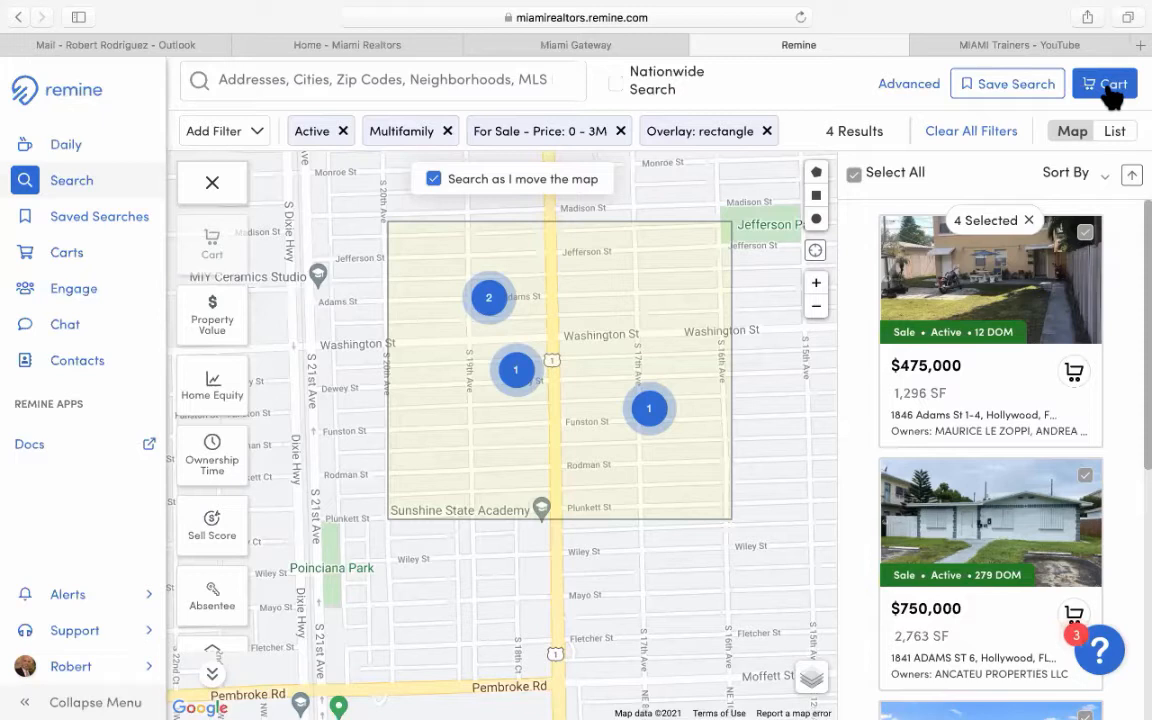
pyautogui.click(854, 176)
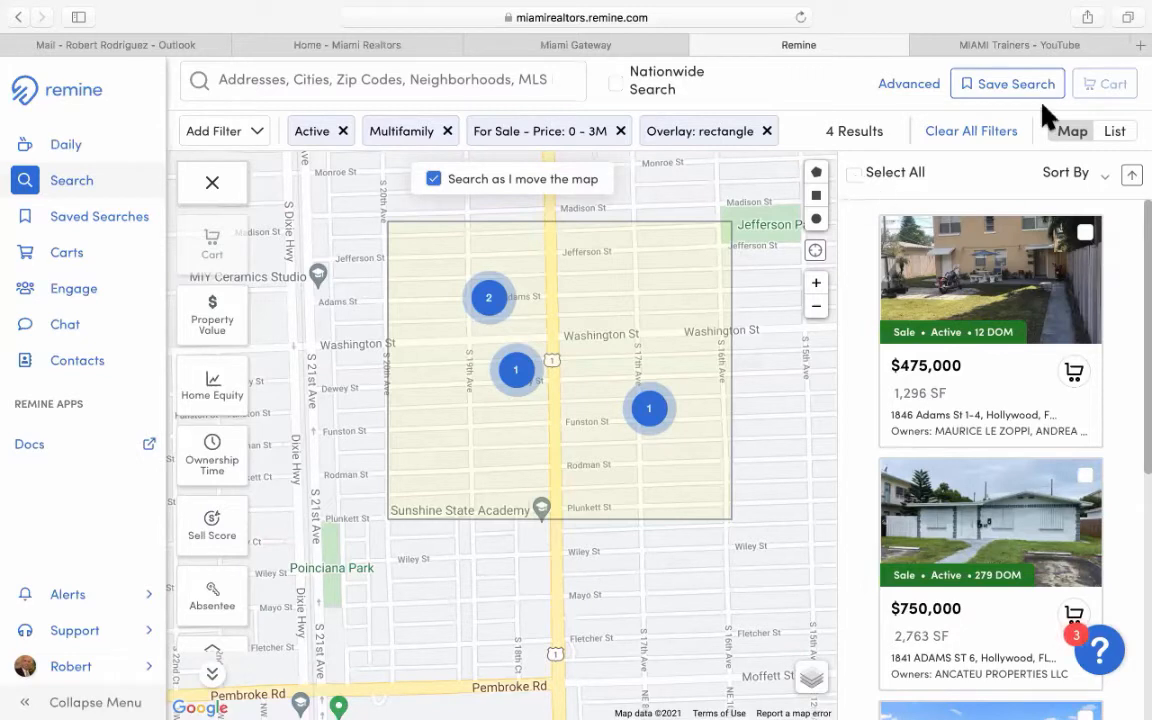
# Clear all filters and the drawn rectangle, leaving 2,755 results.
pyautogui.click(984, 146)
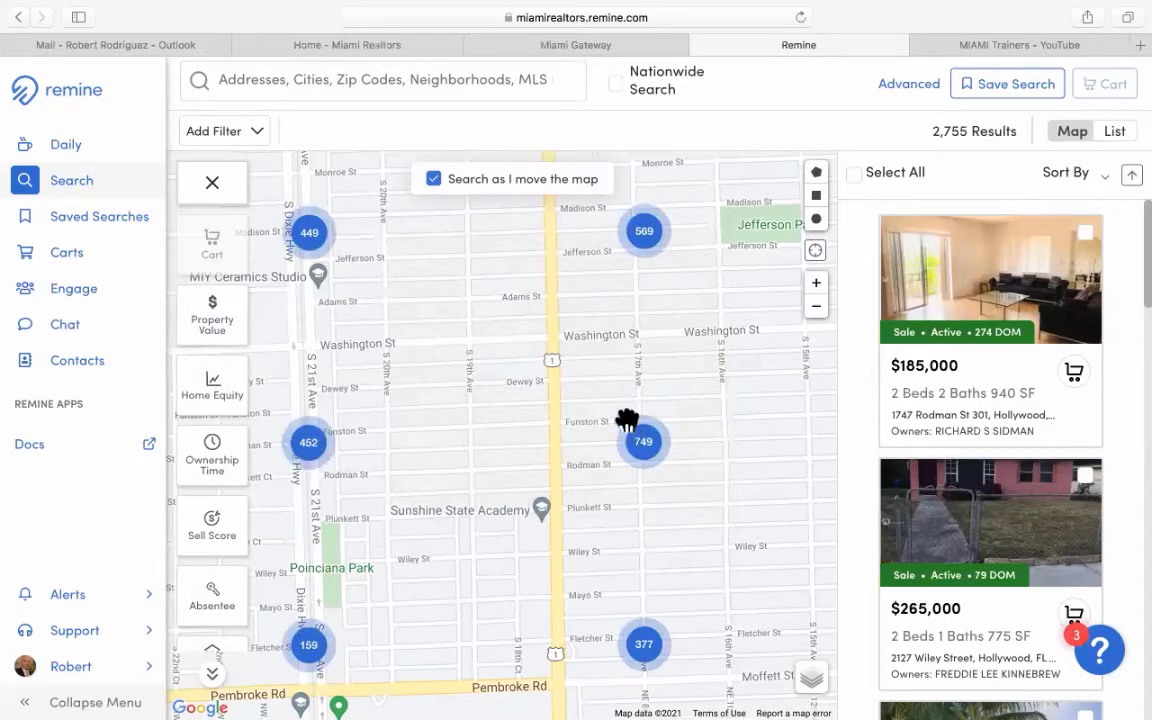
pyautogui.click(315, 80)
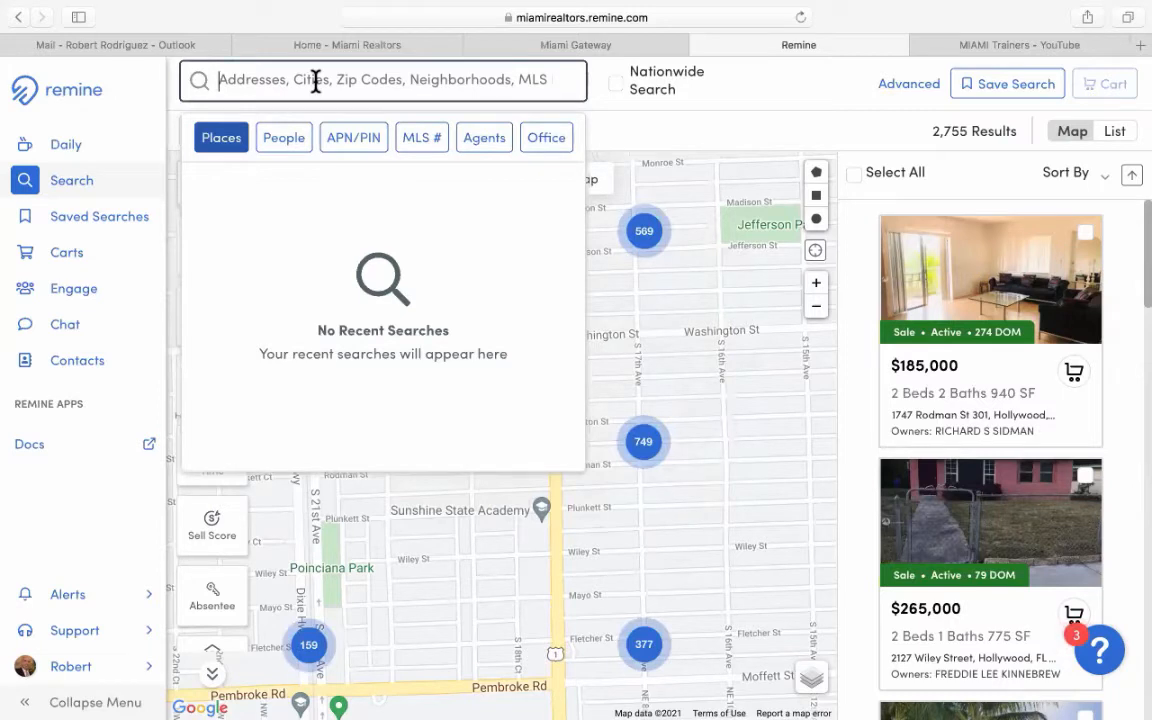
# Search 'doral', choose Doral, FL under Cities, and centre it on the map.
pyautogui.write('dor')
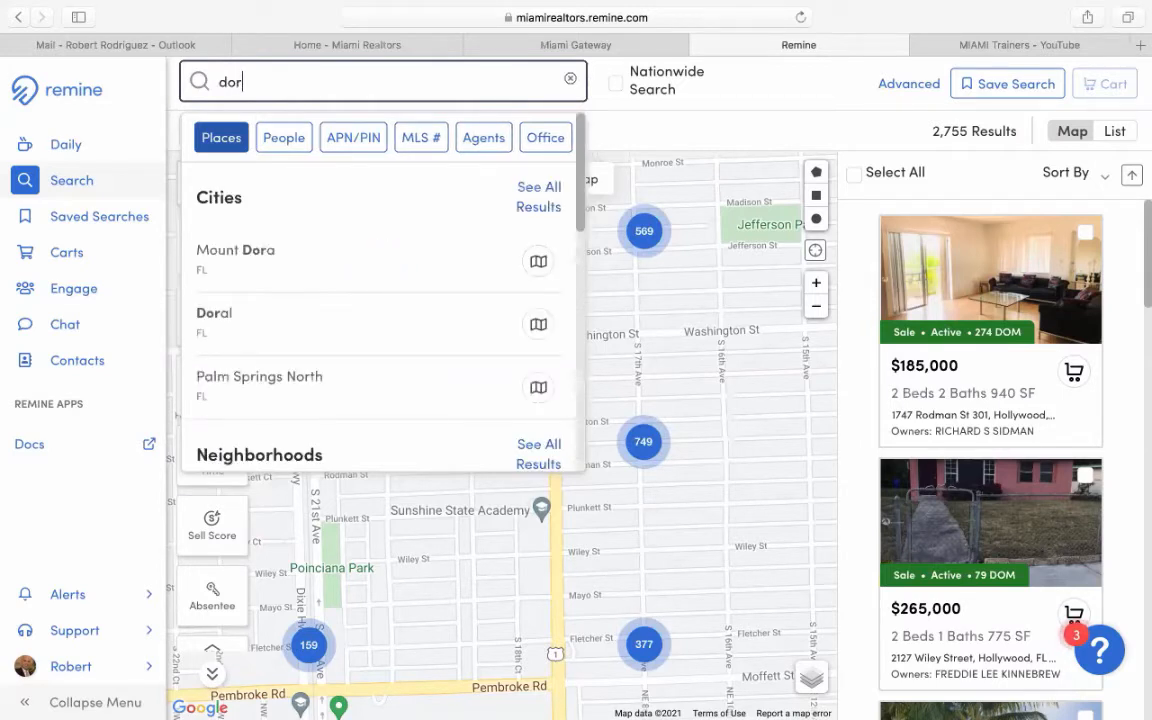
pyautogui.write('al')
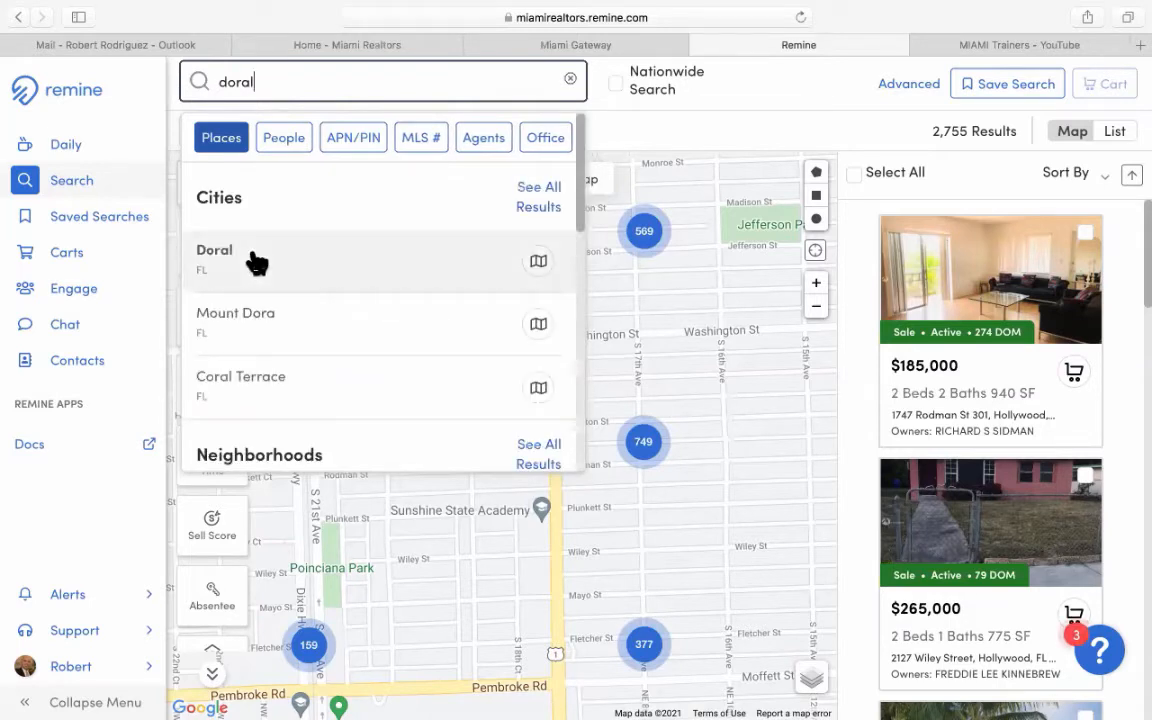
pyautogui.click(257, 262)
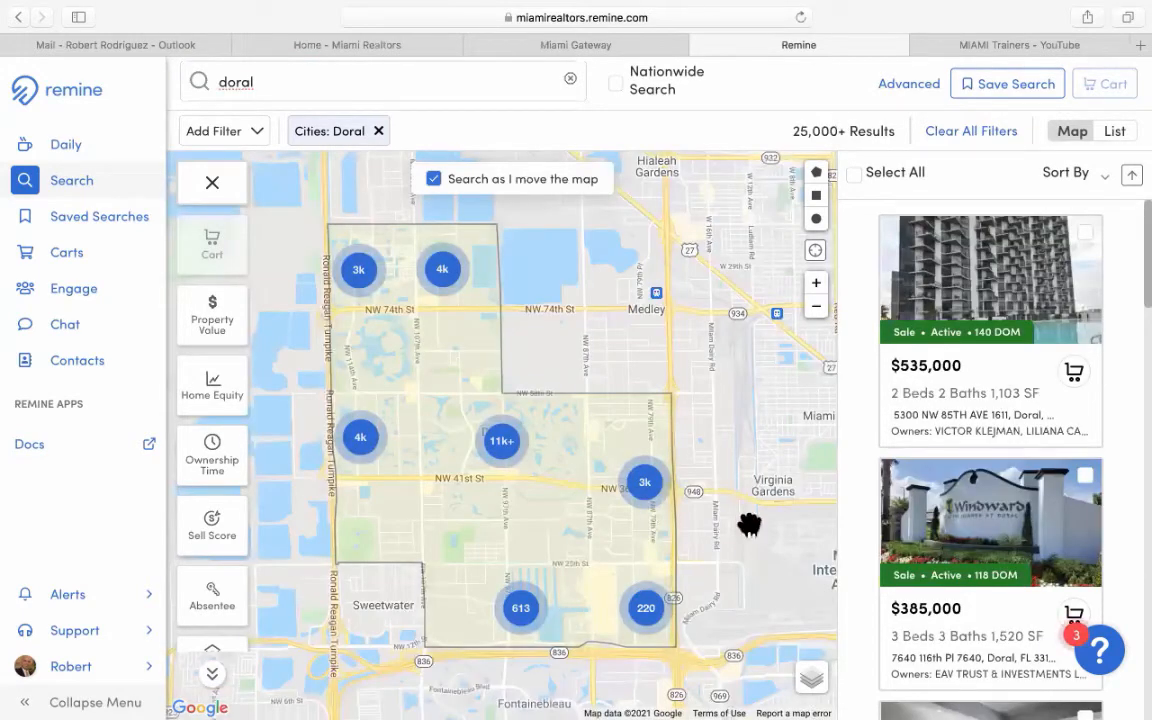
pyautogui.moveTo(771, 485); pyautogui.dragTo(802, 478)
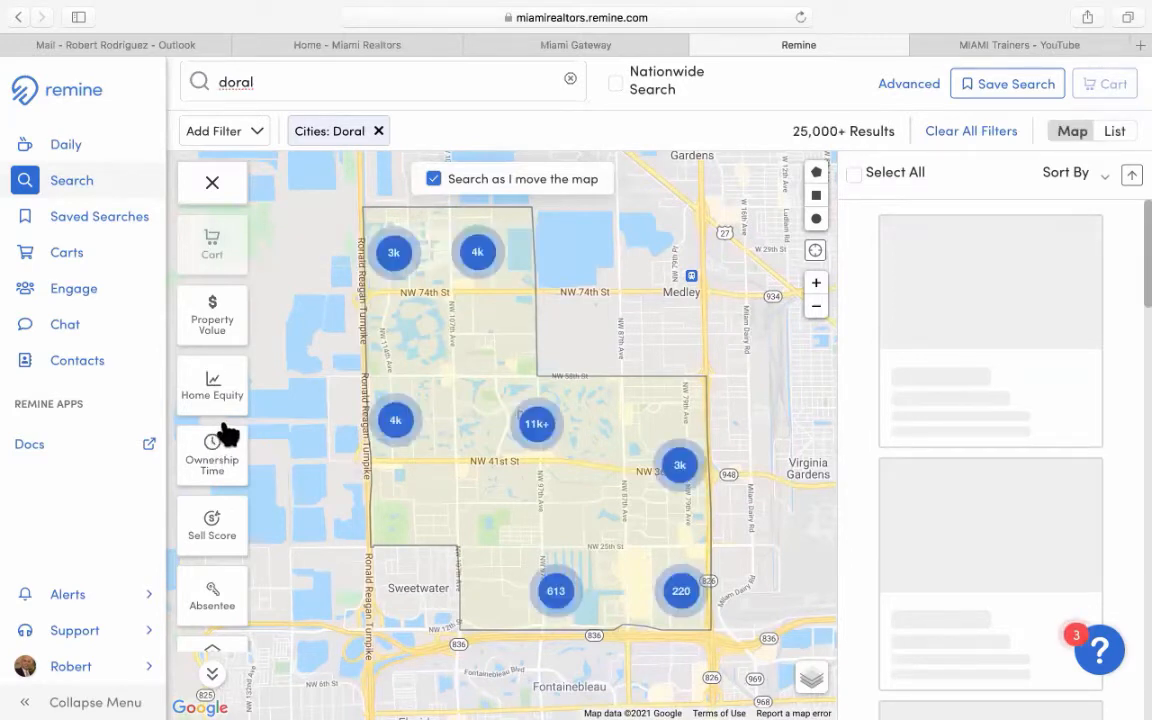
# Apply a Building Type filter of Multi-Family, bringing Doral to 4,537 results.
pyautogui.scroll(-1, 211, 556)
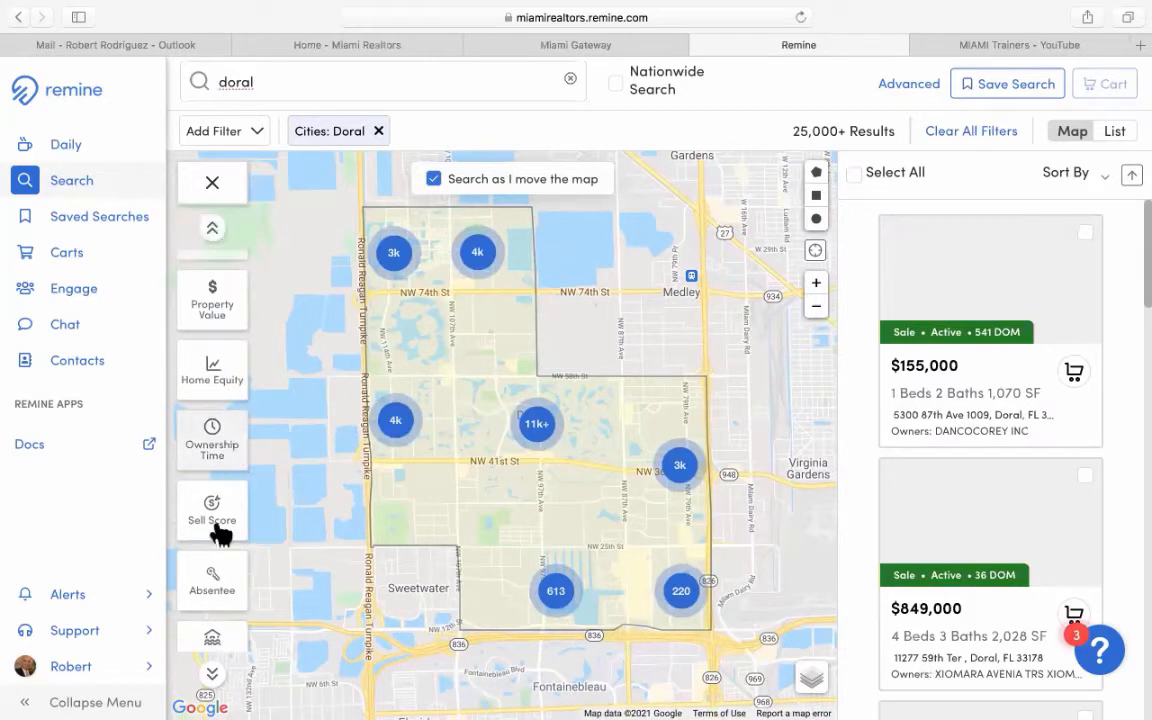
pyautogui.scroll(-2, 221, 532)
pyautogui.scroll(-3, 222, 563)
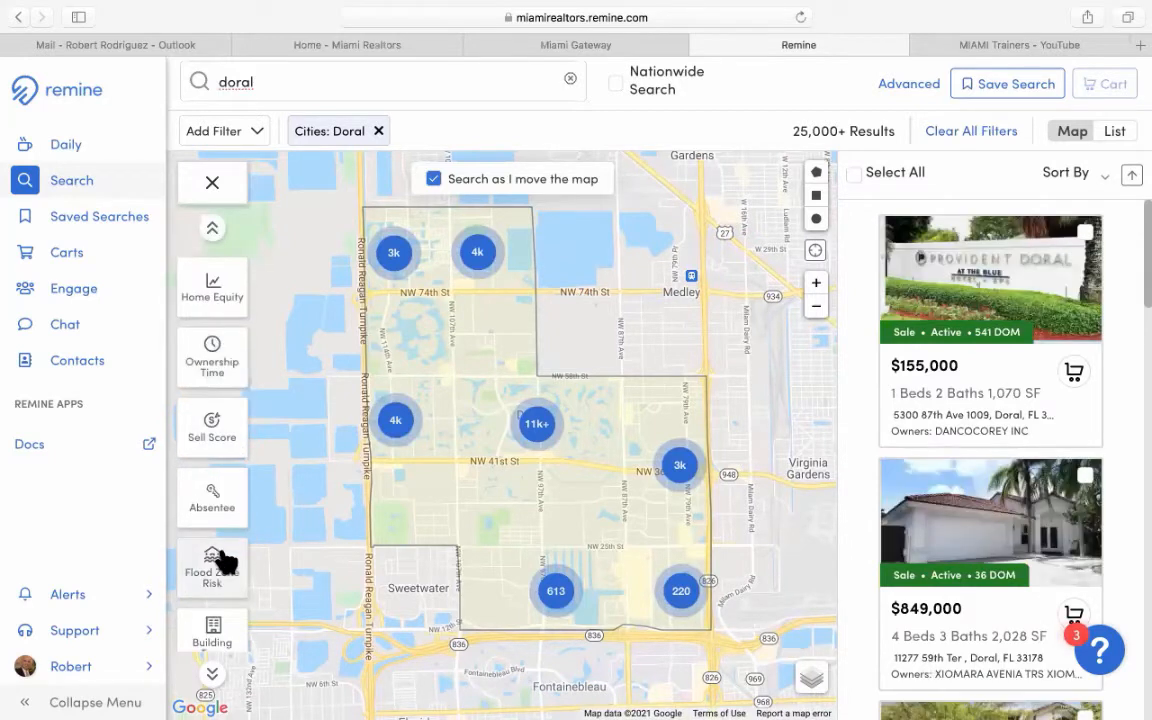
pyautogui.scroll(-3, 222, 563)
pyautogui.click(222, 560)
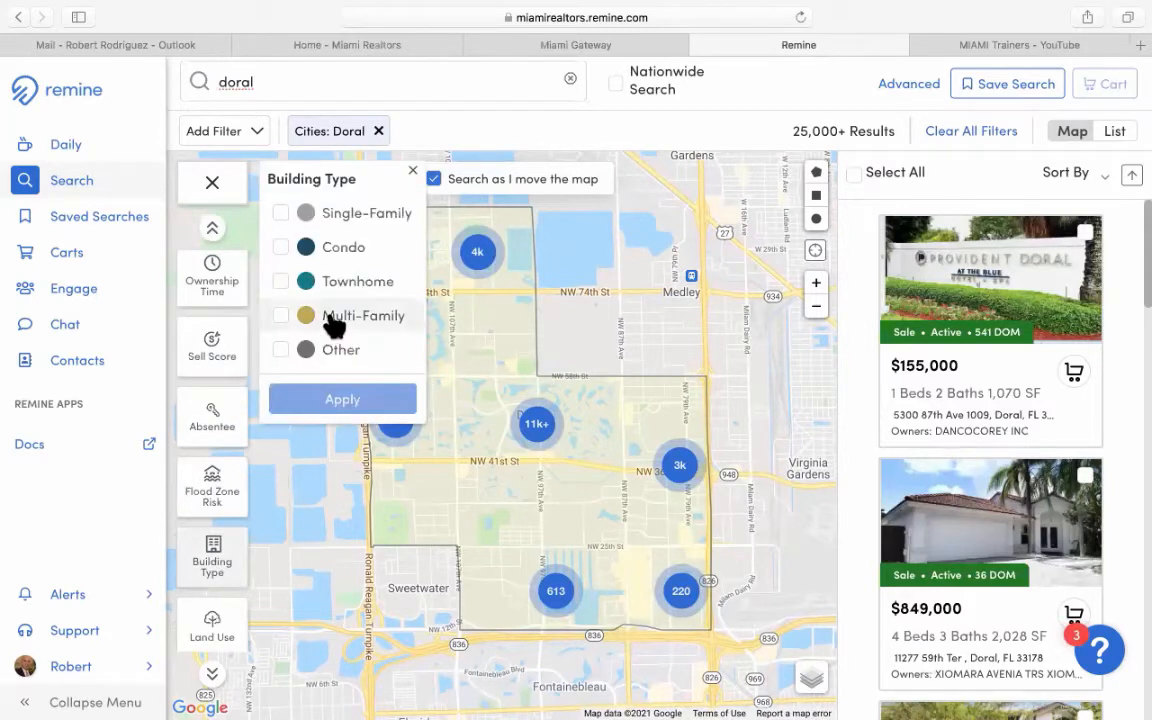
pyautogui.click(334, 318)
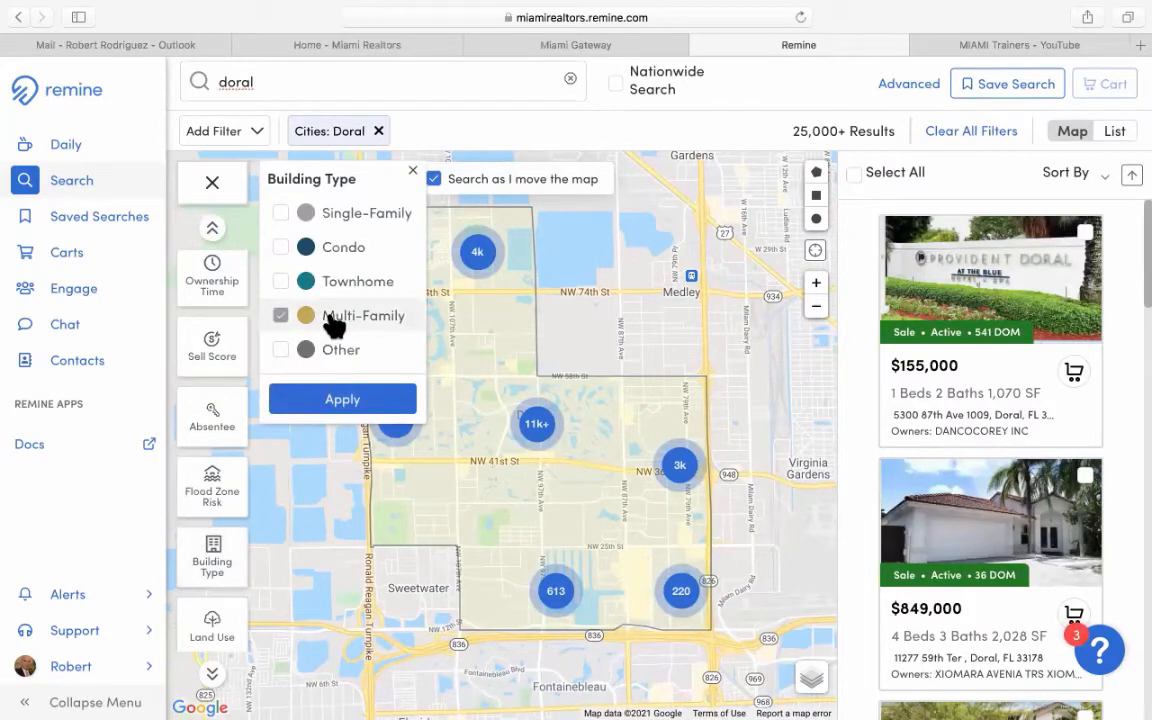
pyautogui.click(358, 405)
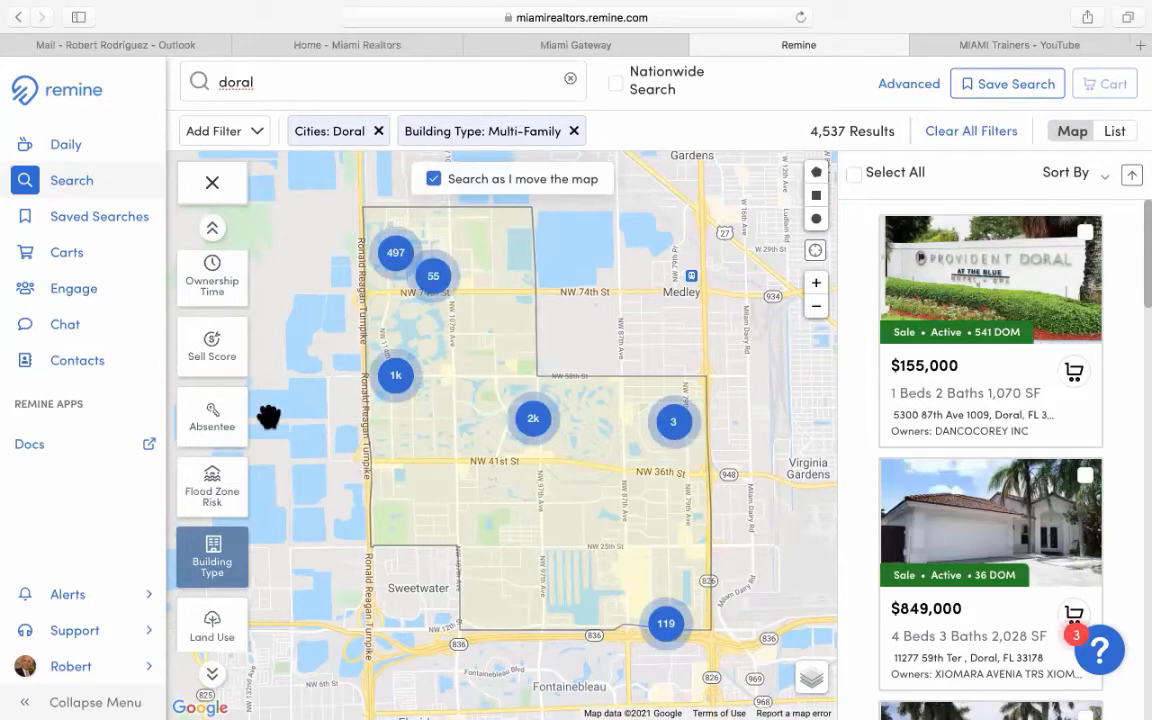
# Remove the Multi-Family filter and add a commercial Type filter set to Industrial.
pyautogui.click(574, 132)
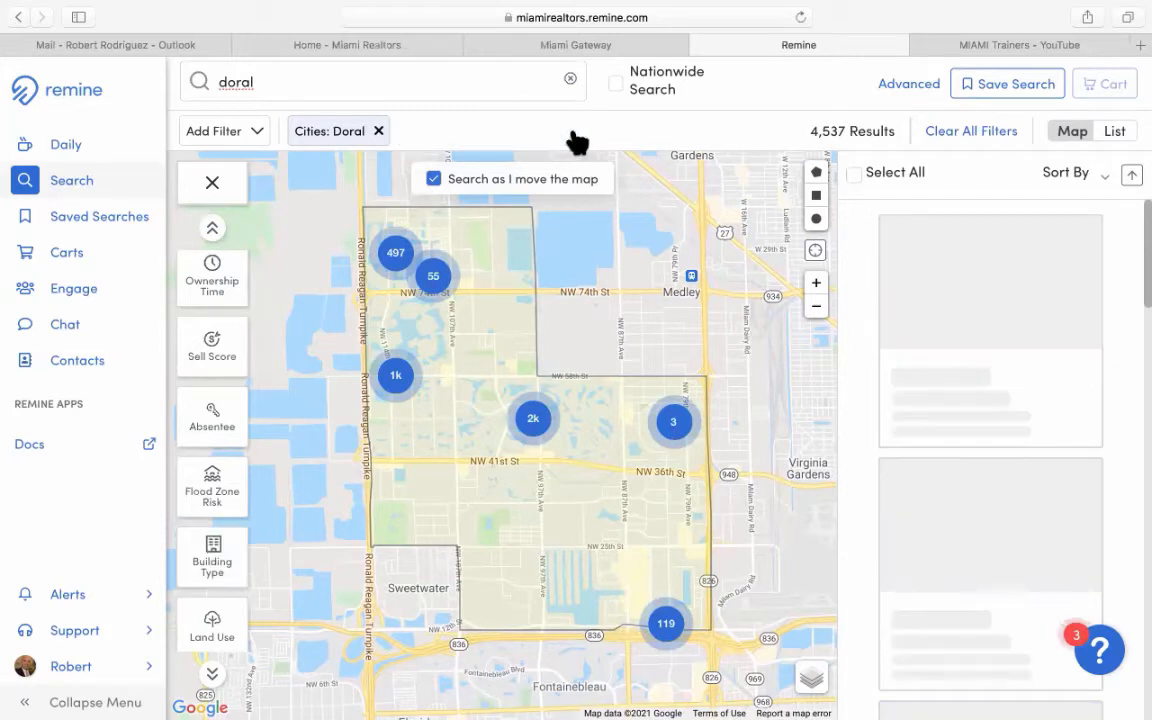
pyautogui.click(224, 136)
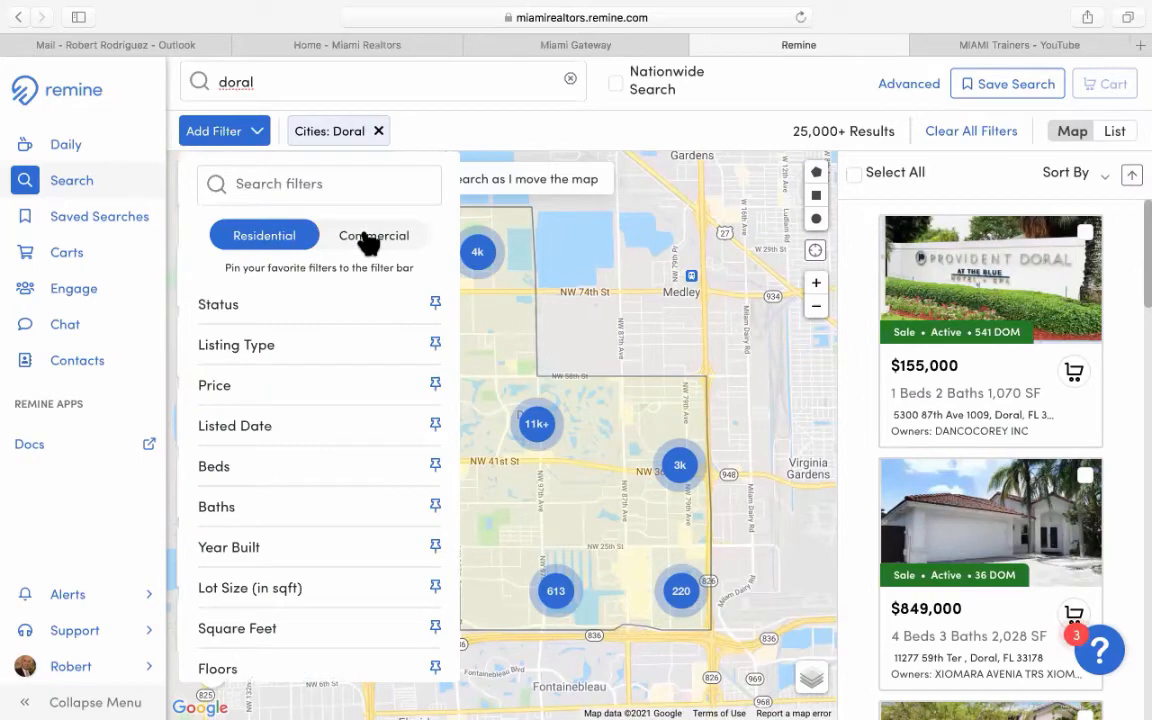
pyautogui.click(370, 240)
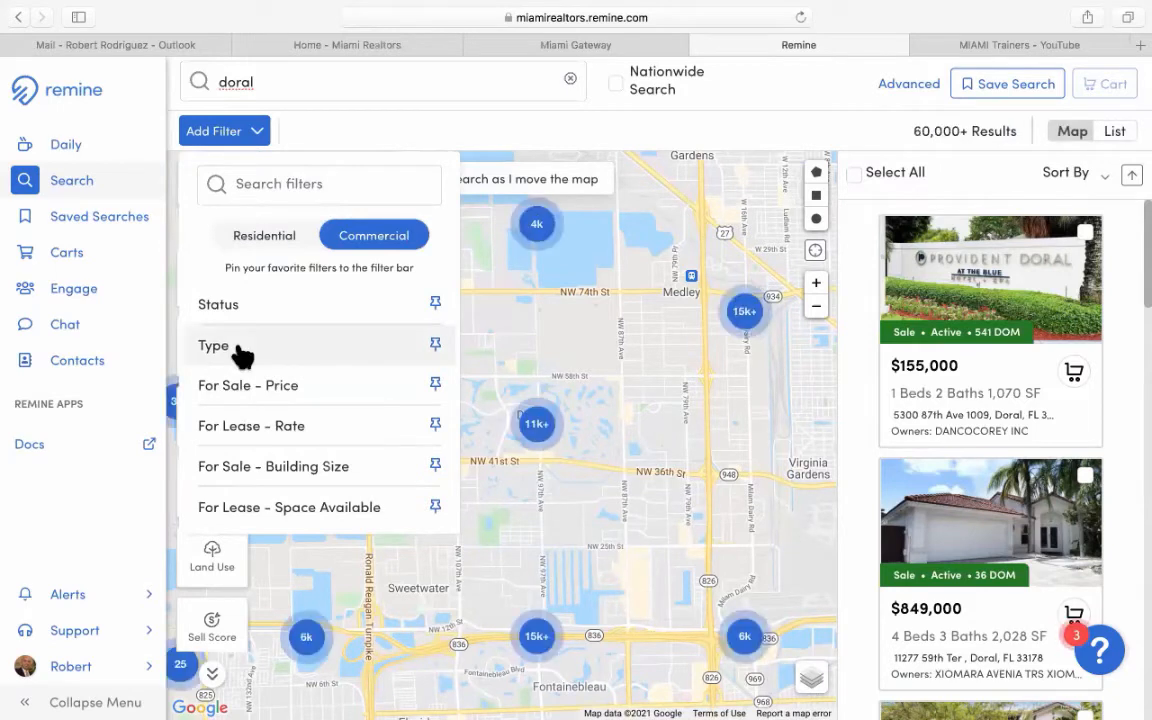
pyautogui.click(243, 356)
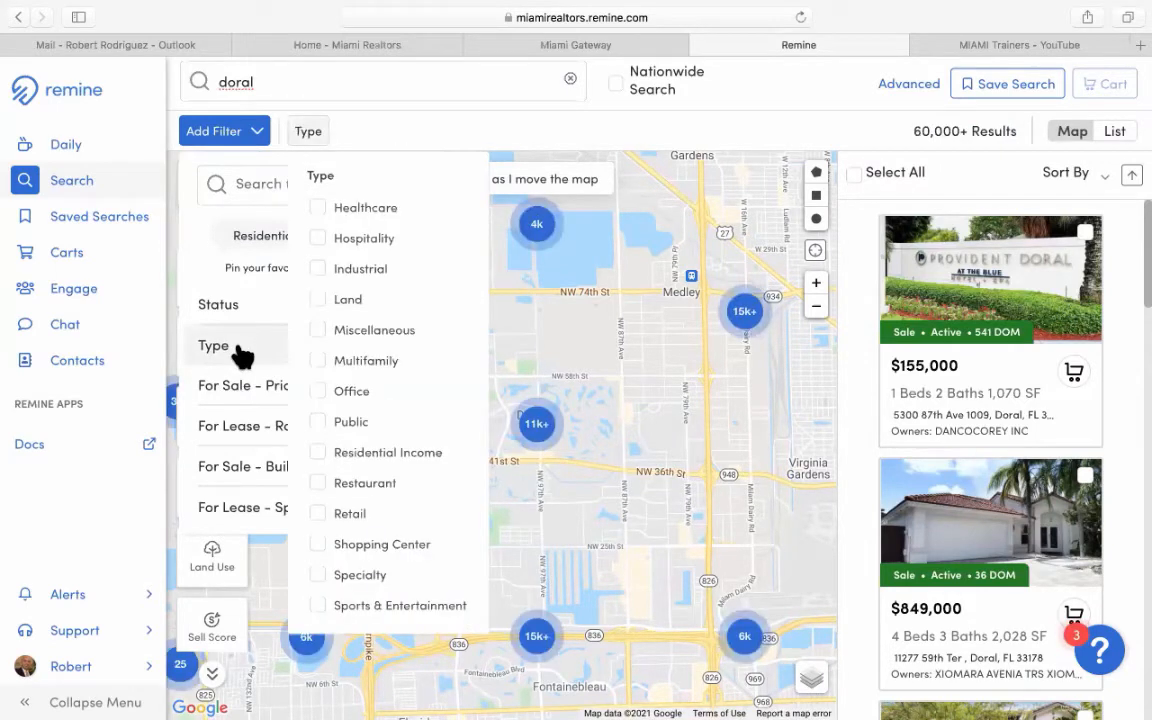
pyautogui.click(317, 270)
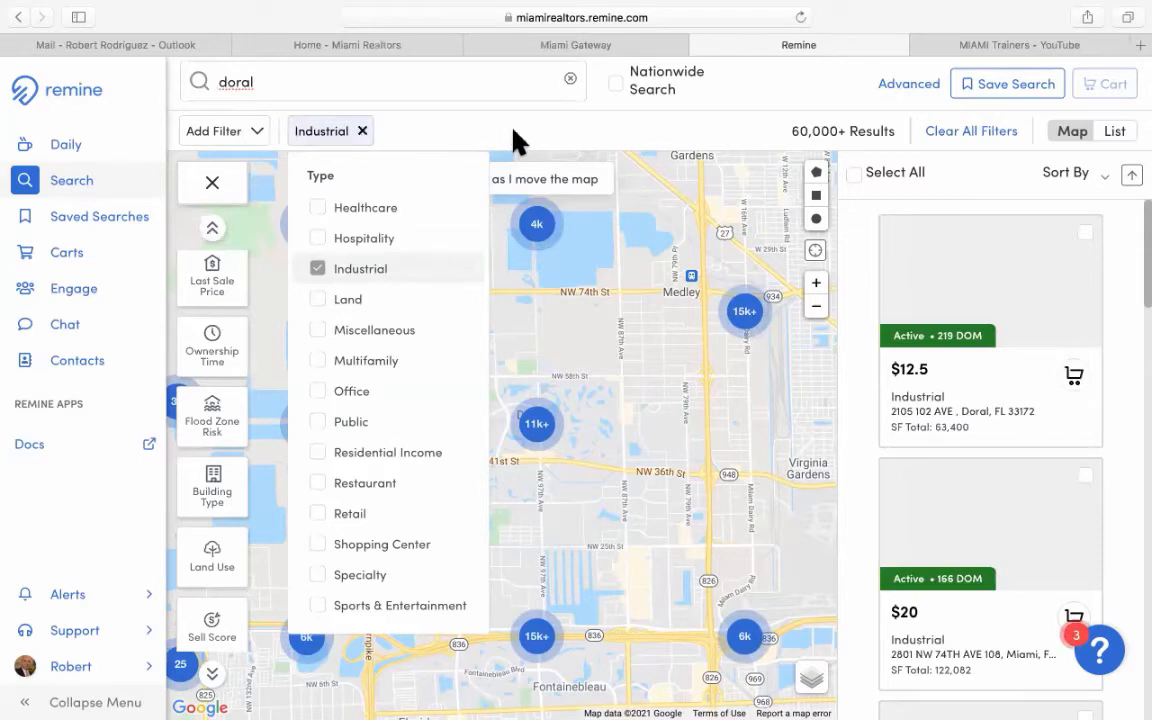
pyautogui.click(515, 140)
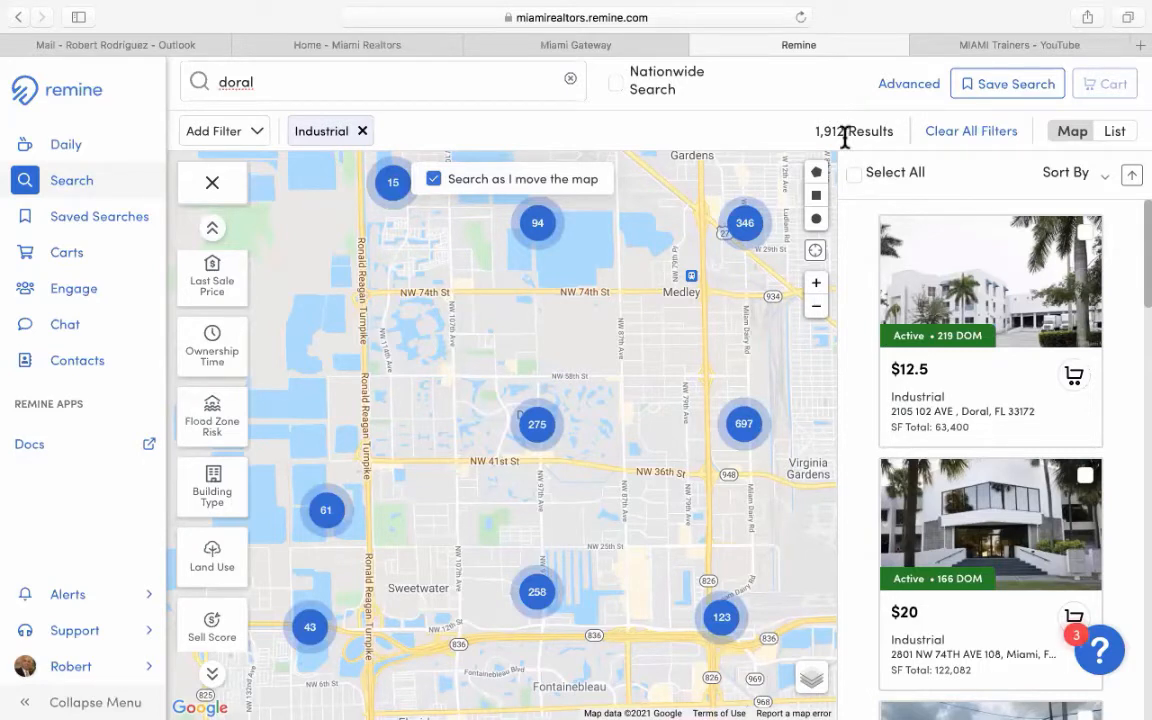
# Zoom the map out and back in, then pan slightly to centre Doral.
pyautogui.click(816, 308)
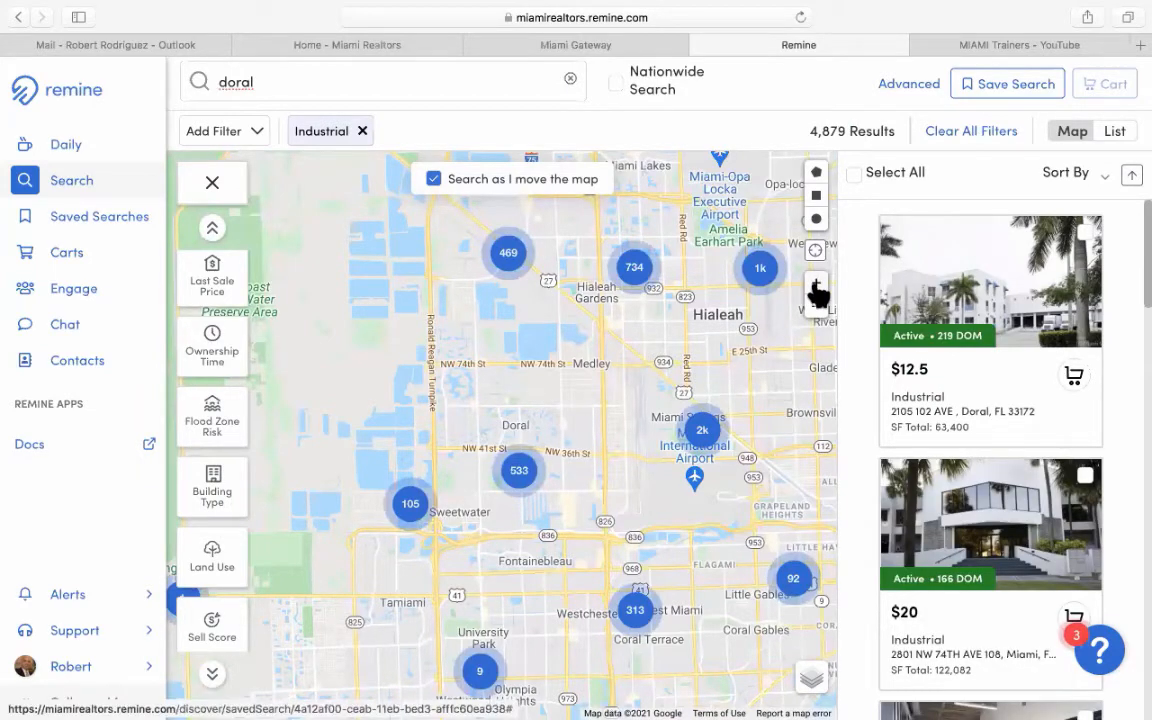
pyautogui.click(816, 286)
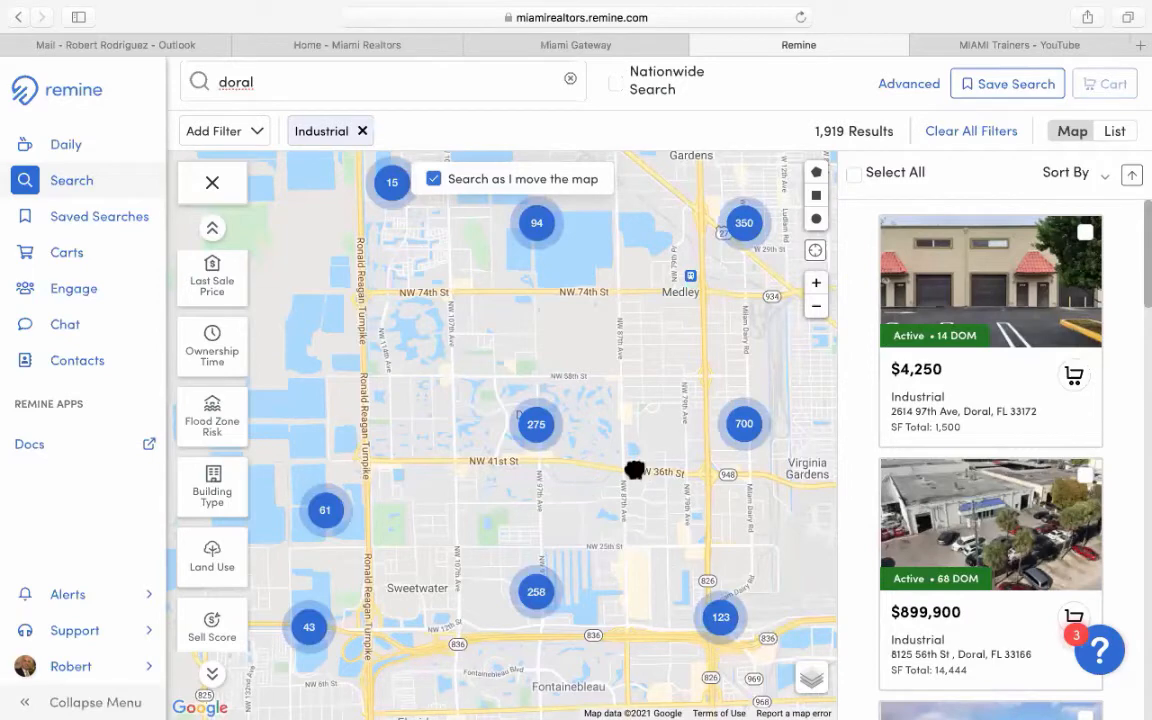
pyautogui.moveTo(836, 215); pyautogui.dragTo(813, 214)
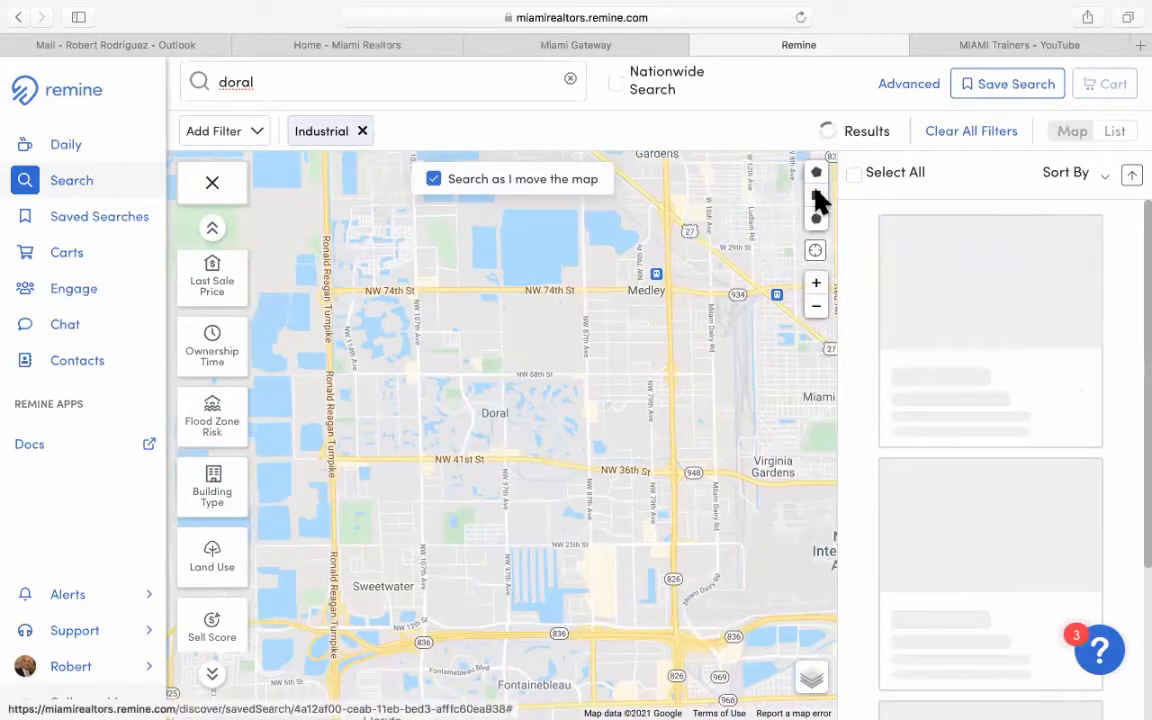
# Draw a rectangle around the Doral area on the map to bound the search to 1,010 results.
pyautogui.click(816, 196)
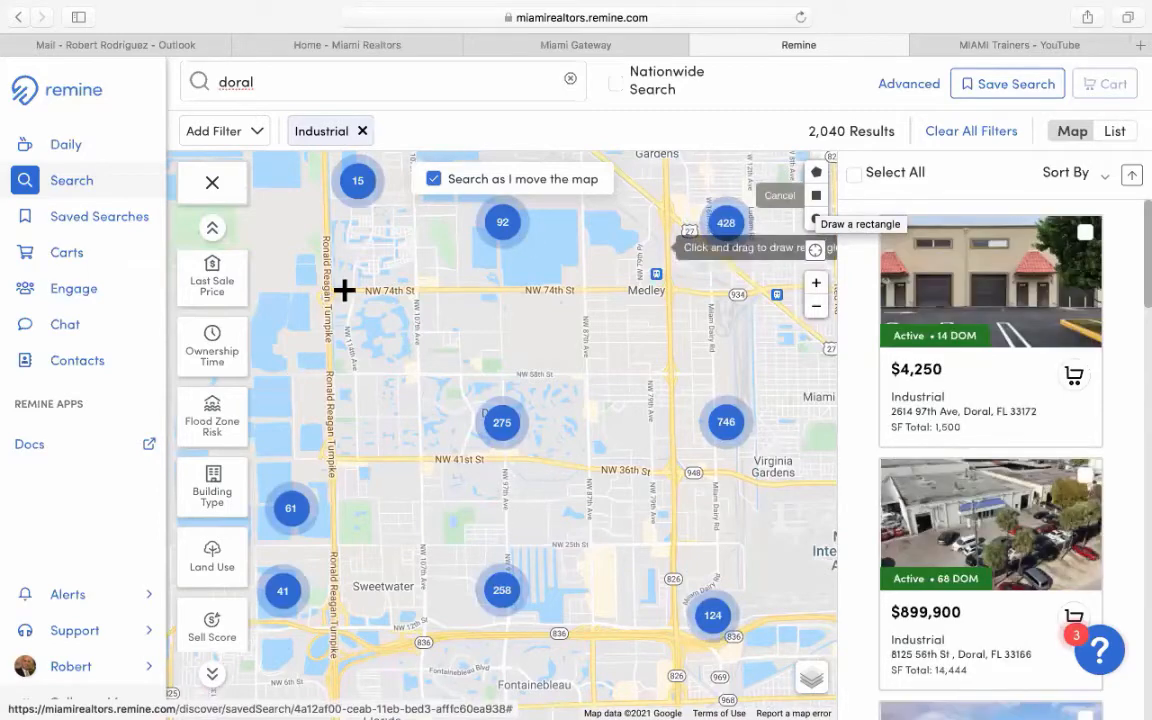
pyautogui.moveTo(326, 296)
pyautogui.mouseDown()
pyautogui.moveTo(465, 594)
pyautogui.moveTo(680, 640)
pyautogui.mouseUp()
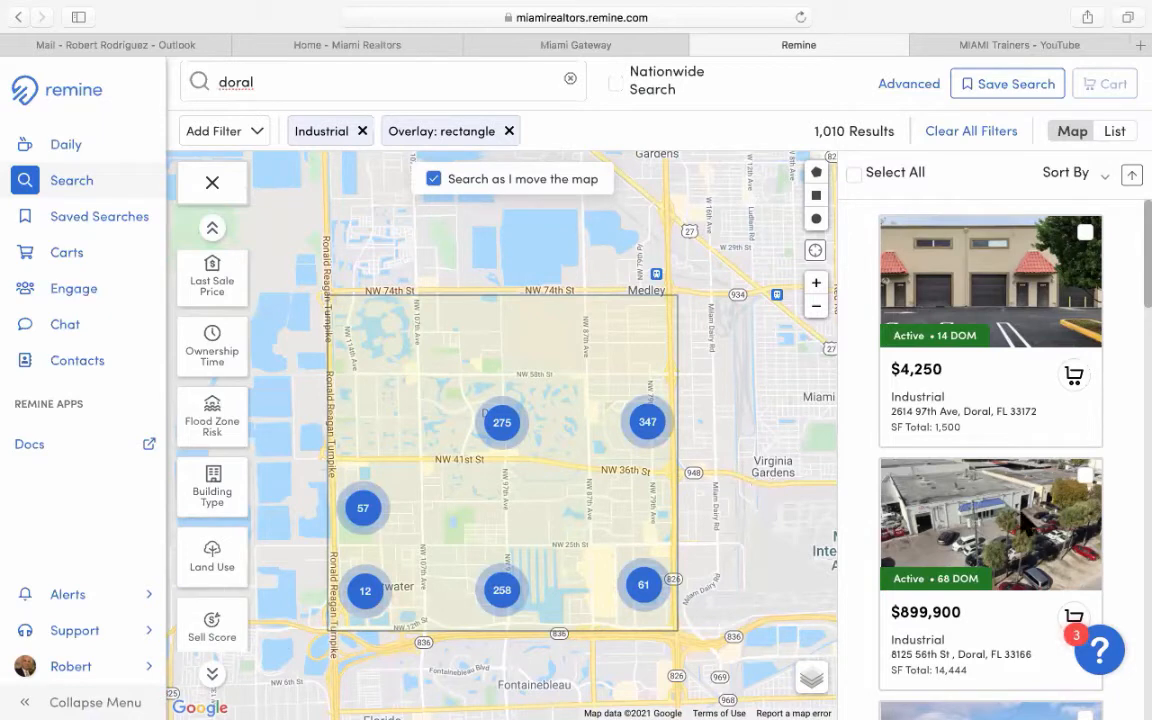
pyautogui.moveTo(1041, 309)
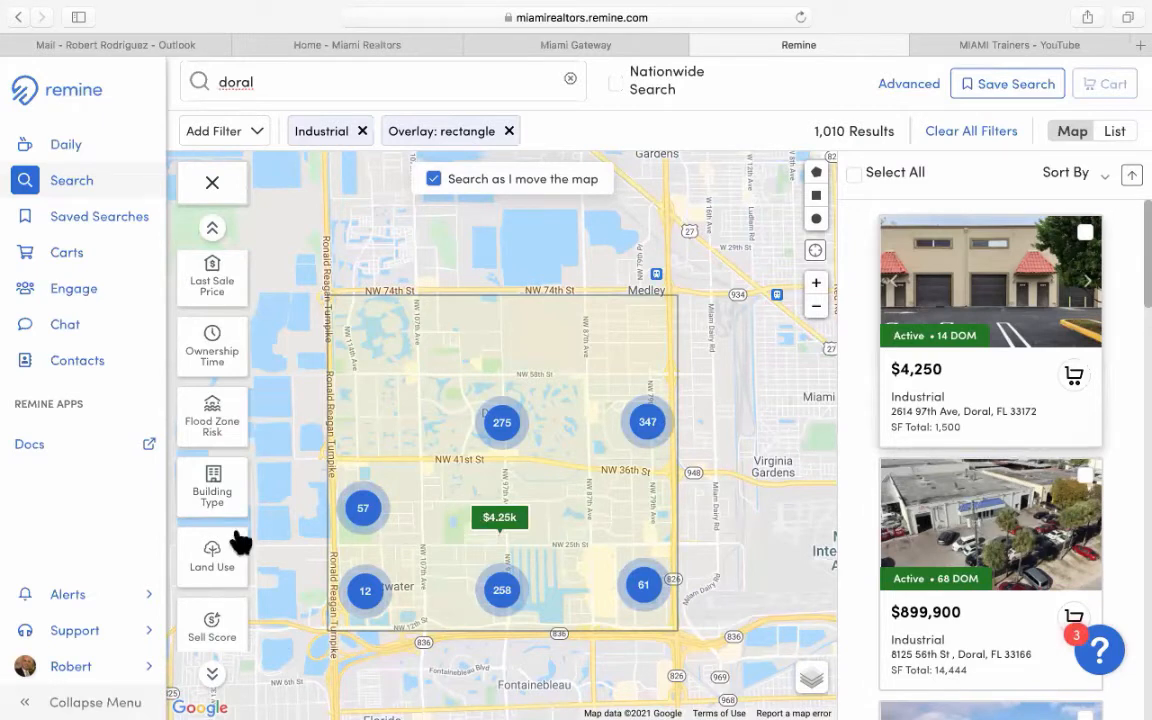
# Apply the Mortgage Age filter set to Has No Mortgage, leaving 635 results.
pyautogui.scroll(-1, 235, 506)
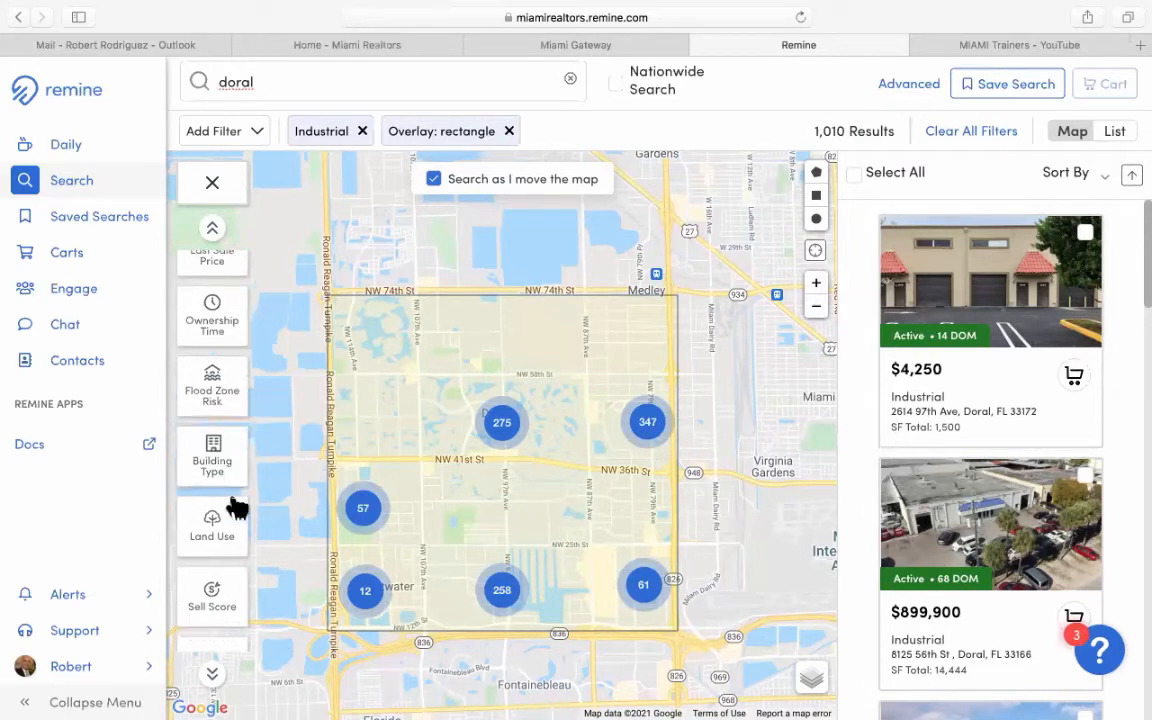
pyautogui.scroll(2, 235, 506)
pyautogui.scroll(1, 235, 506)
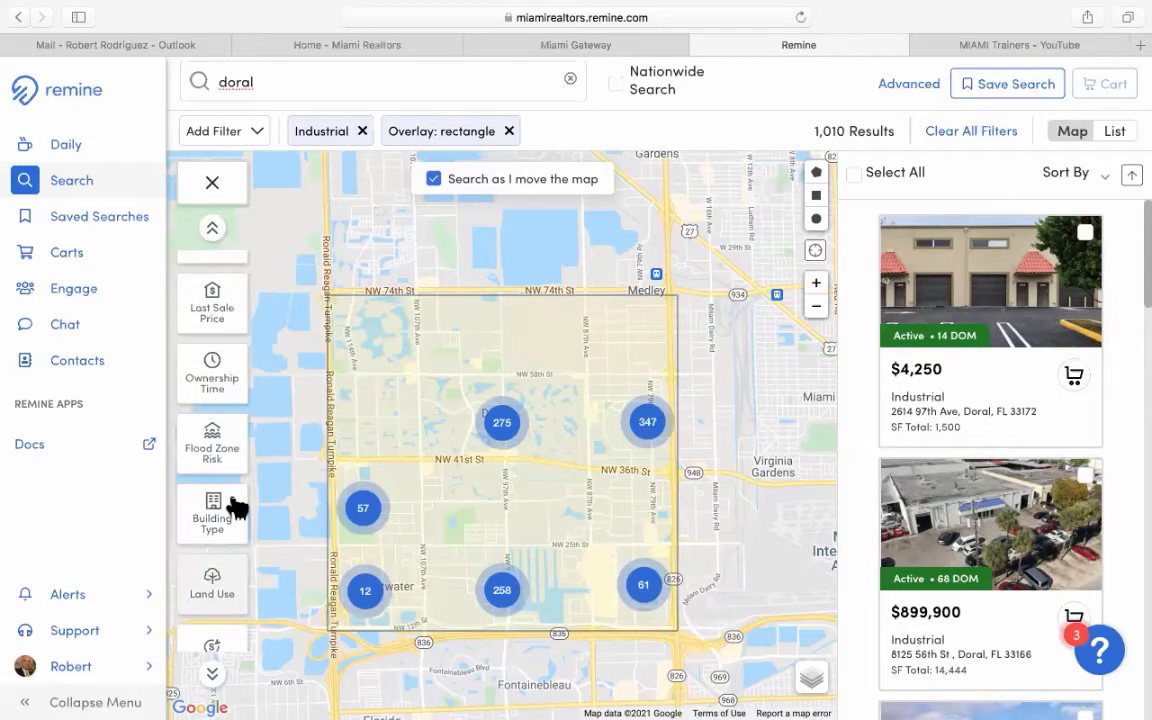
pyautogui.scroll(-1, 237, 508)
pyautogui.scroll(3, 237, 508)
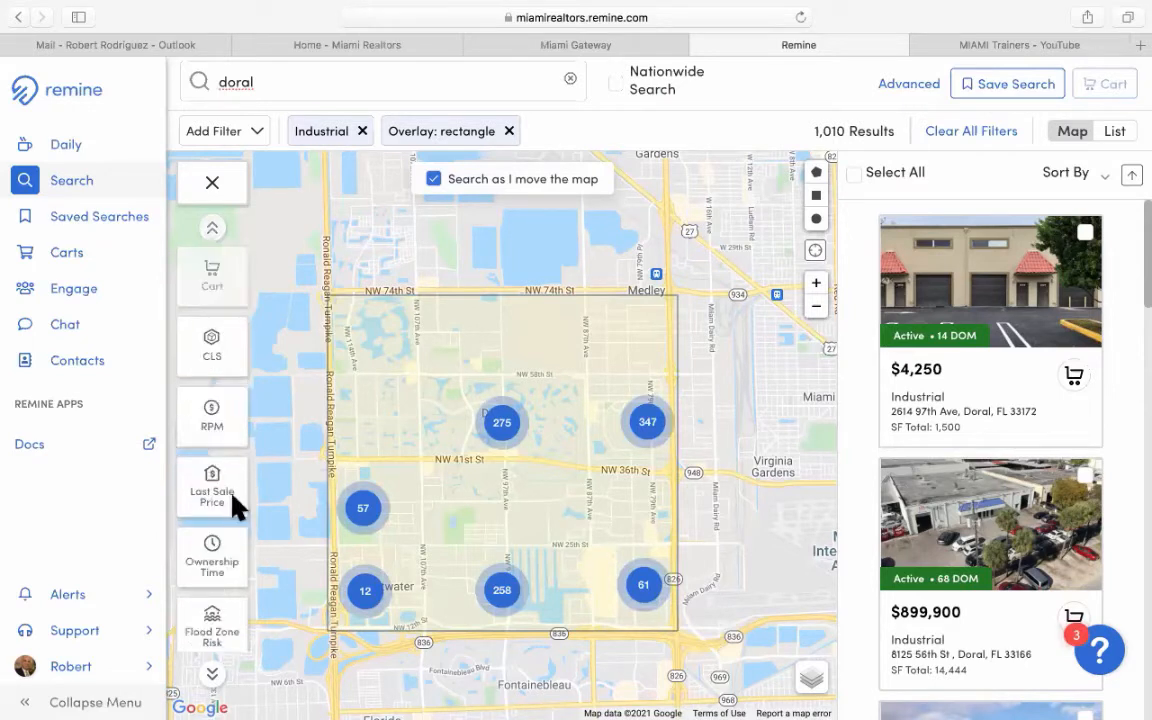
pyautogui.scroll(-1, 237, 508)
pyautogui.scroll(-5, 233, 497)
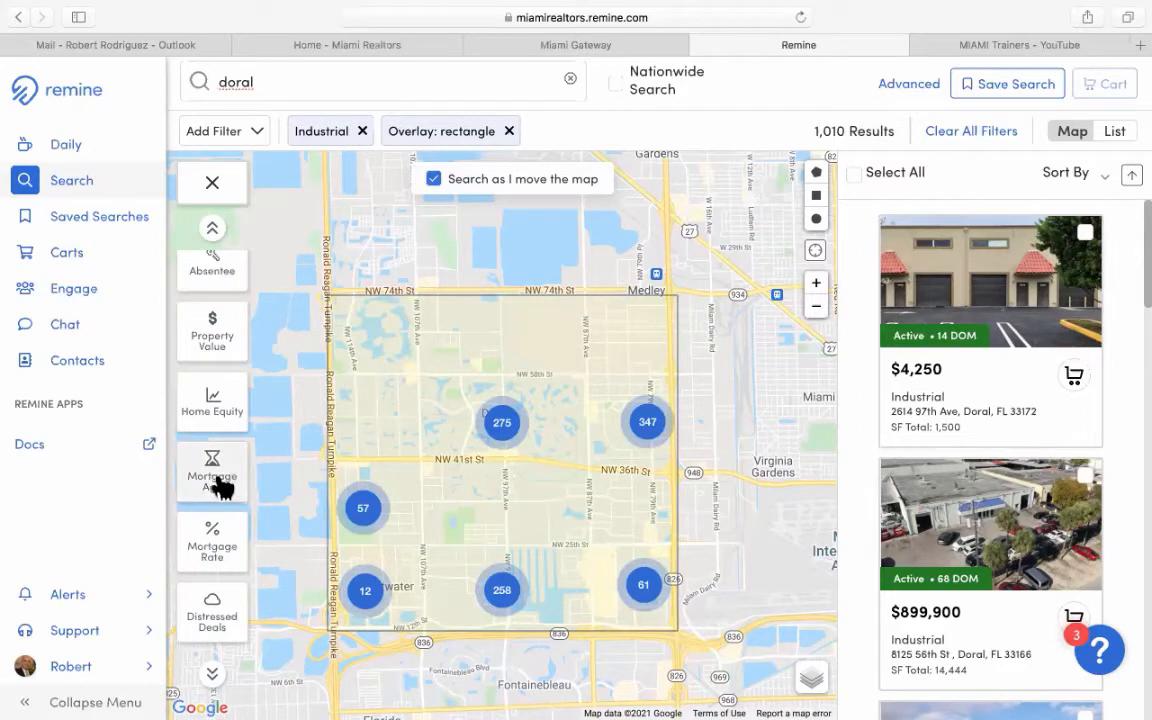
pyautogui.click(221, 486)
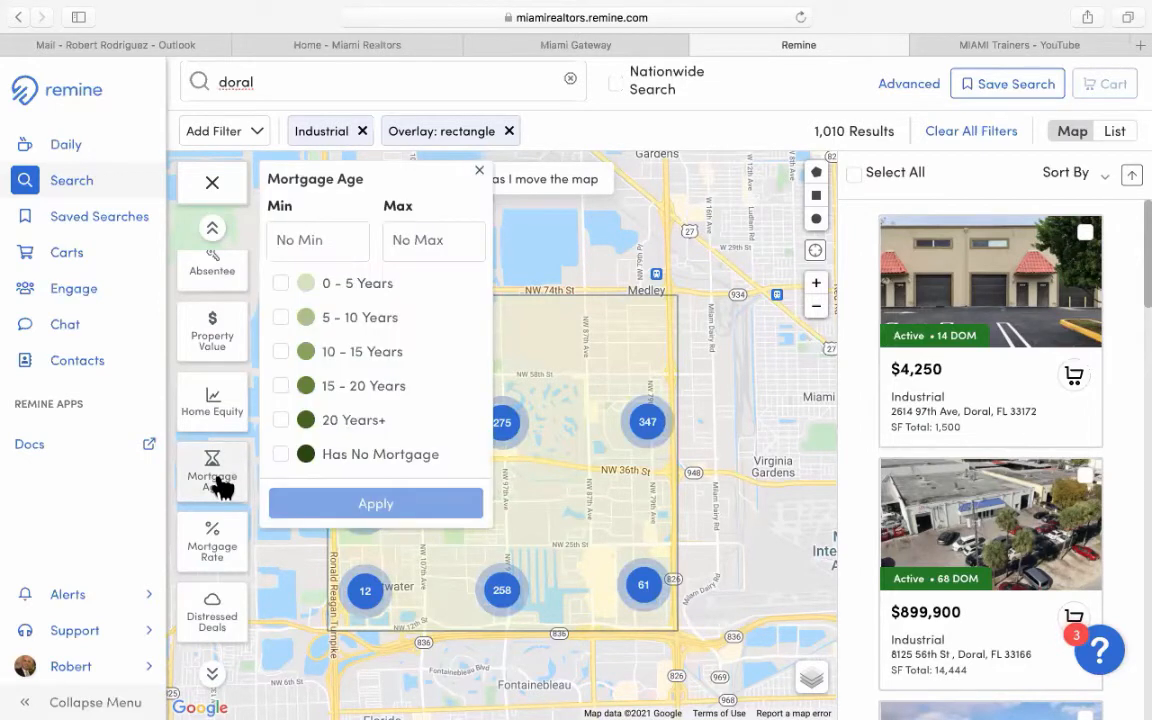
pyautogui.click(340, 462)
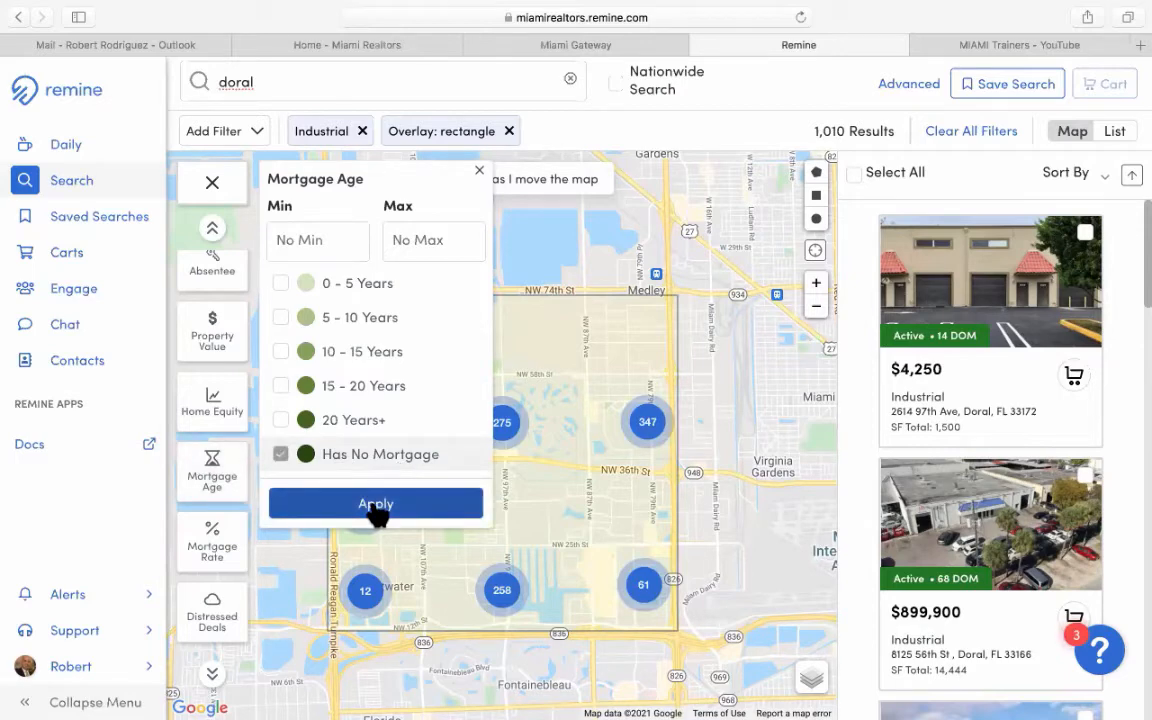
pyautogui.click(376, 505)
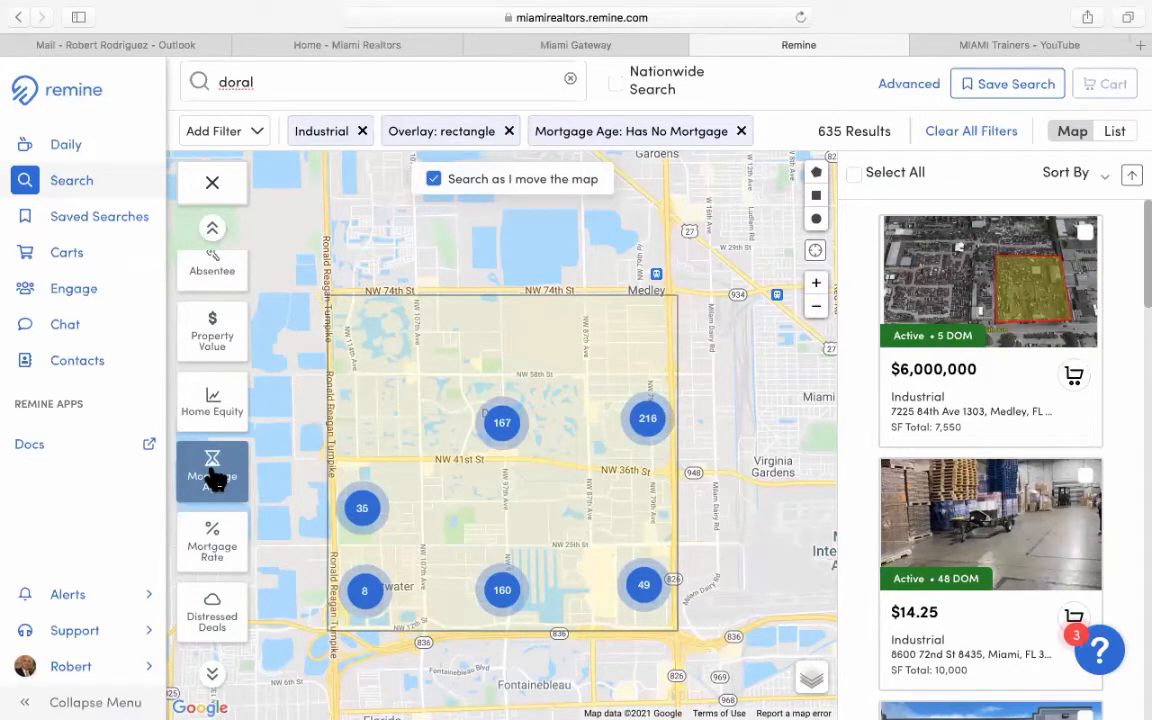
# Apply the Ownership Time filter set to 0 - 5 Years, leaving 121 results.
pyautogui.scroll(3, 215, 480)
pyautogui.scroll(4, 215, 480)
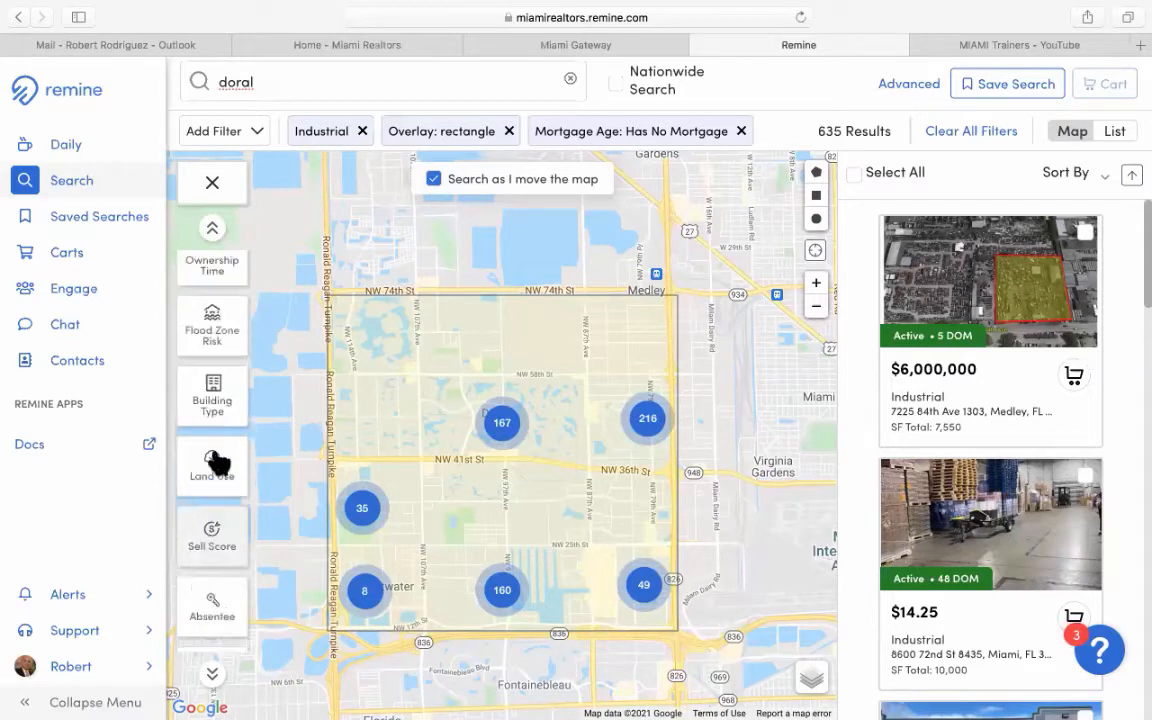
pyautogui.click(215, 385)
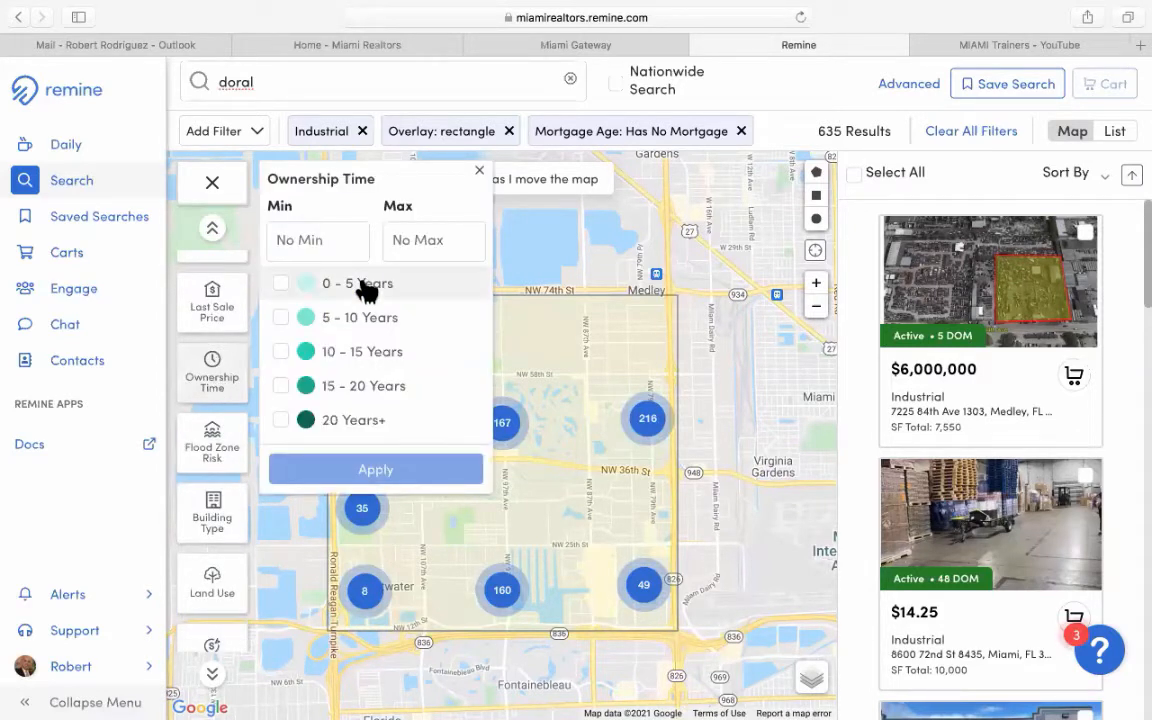
pyautogui.click(367, 287)
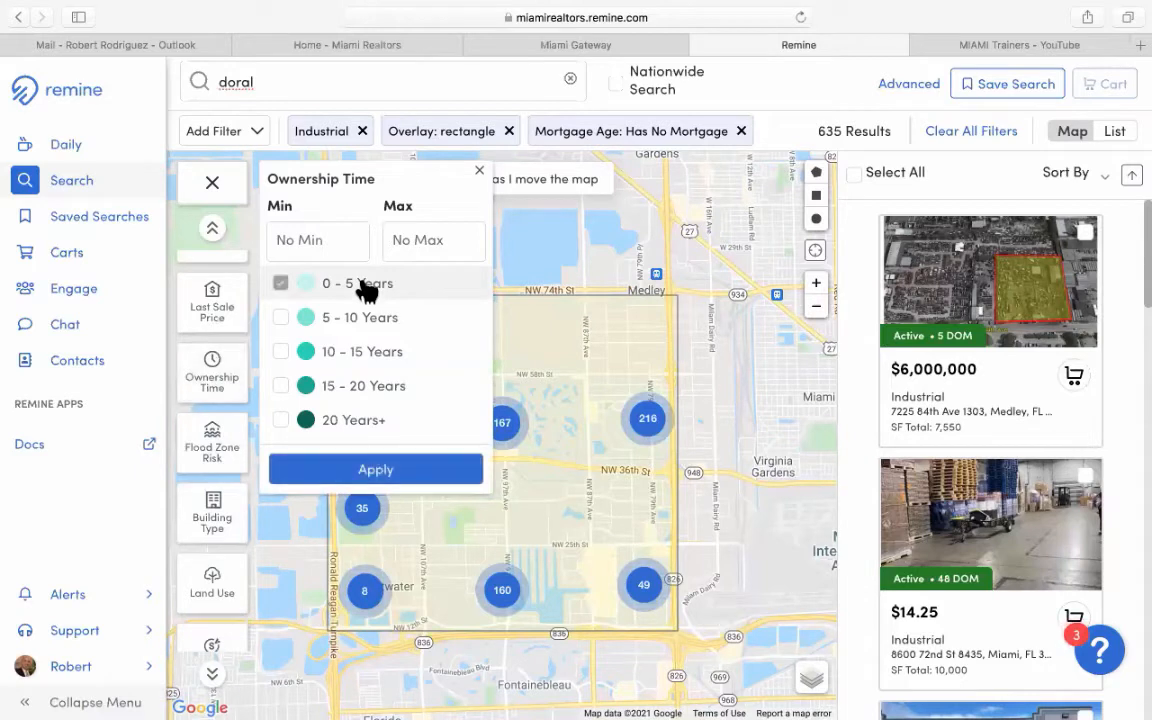
pyautogui.click(378, 472)
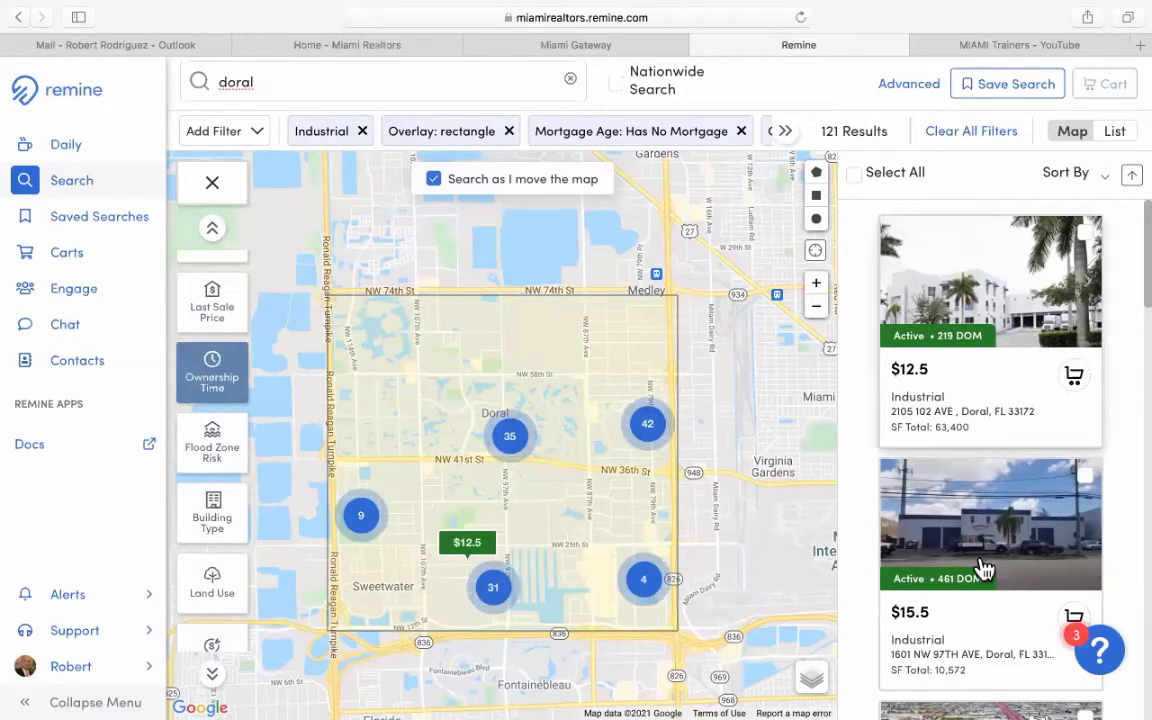
pyautogui.scroll(-1, 985, 568)
pyautogui.scroll(-3, 985, 568)
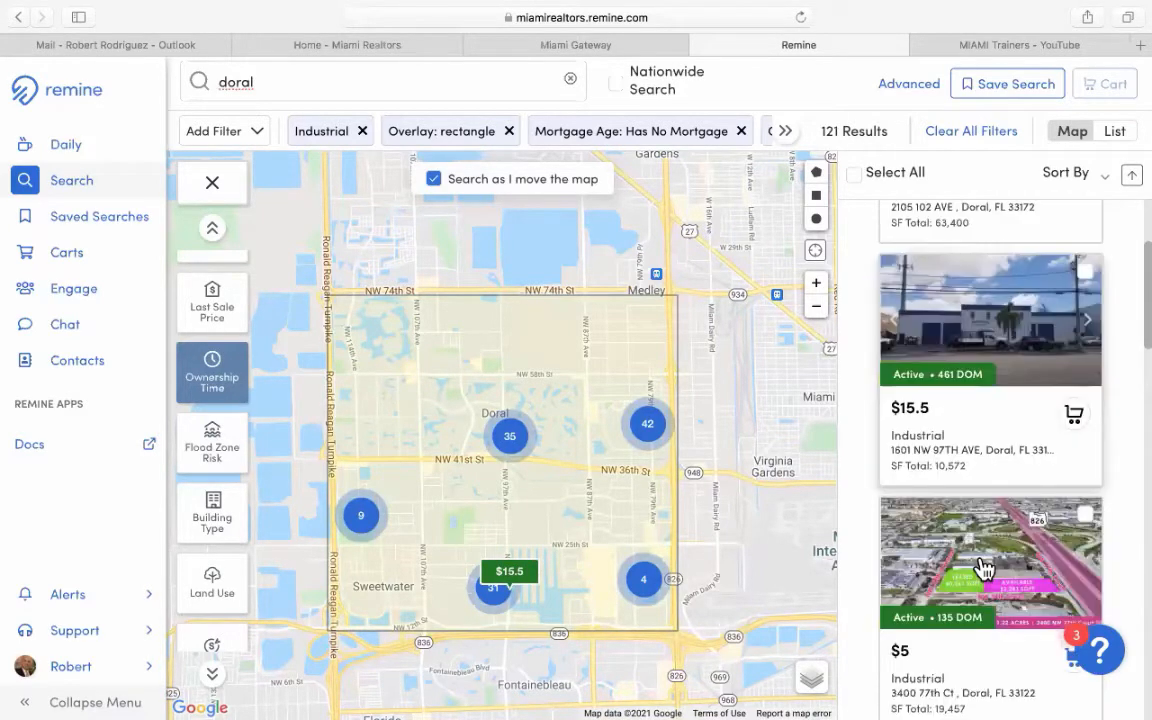
pyautogui.scroll(4, 985, 568)
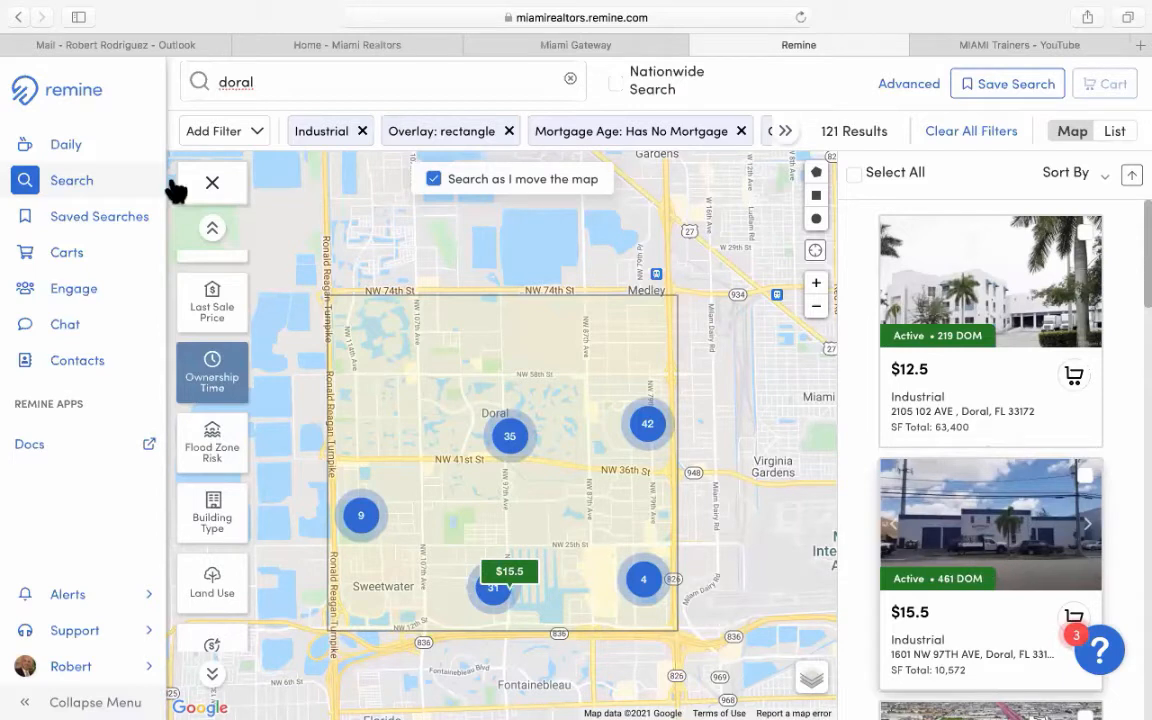
# Add a Status filter and check Expired to keep only expired listings.
pyautogui.click(245, 135)
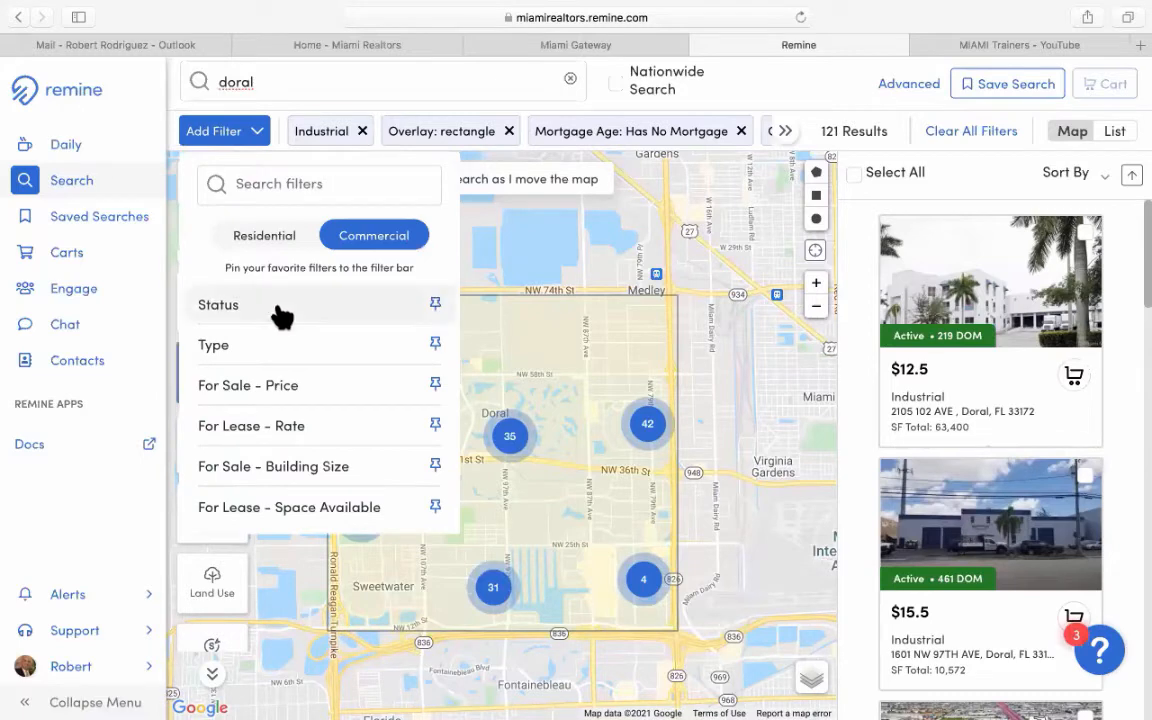
pyautogui.click(282, 316)
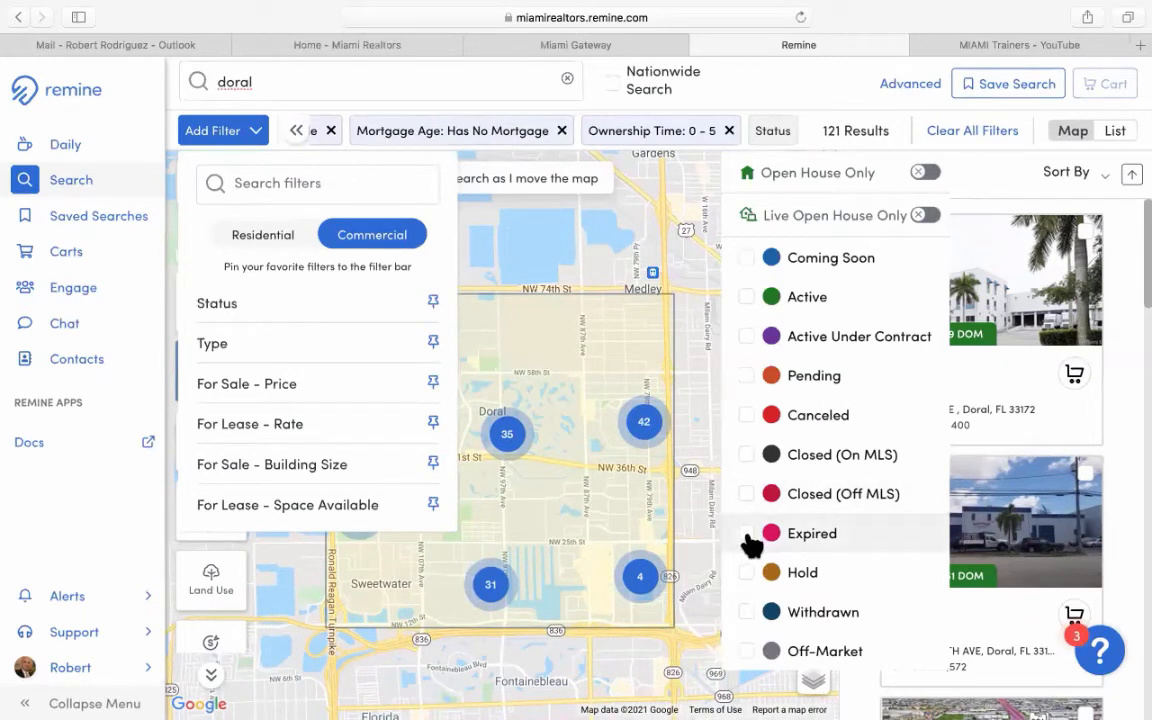
pyautogui.click(747, 536)
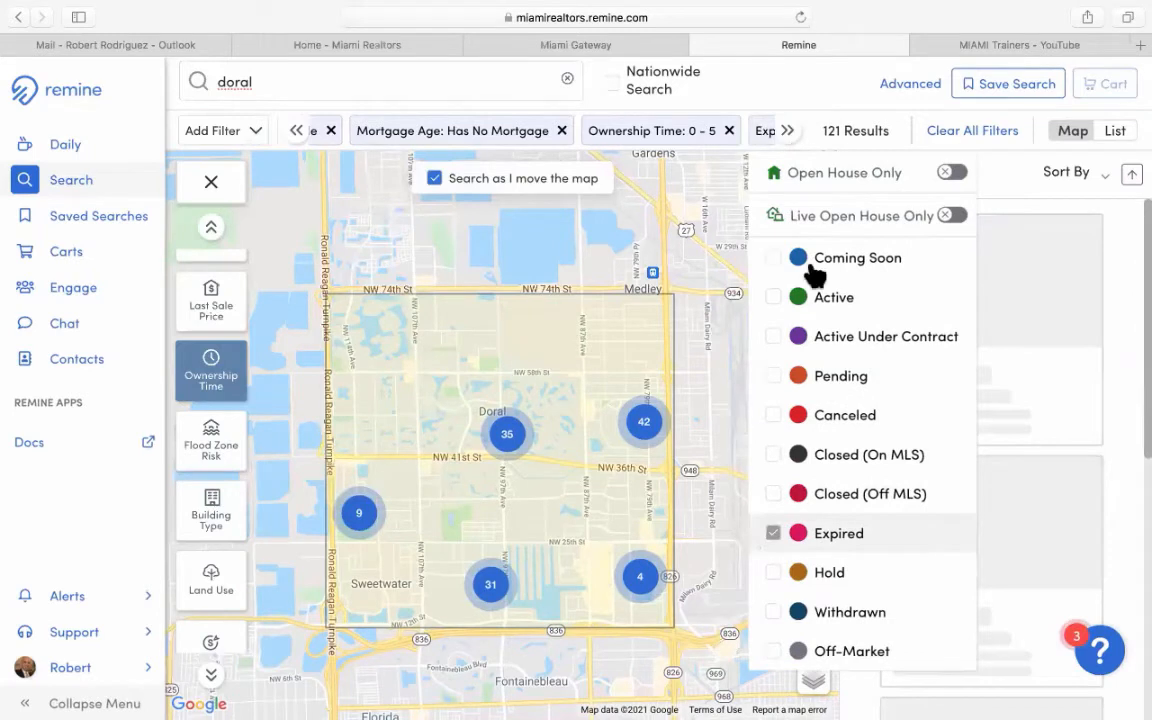
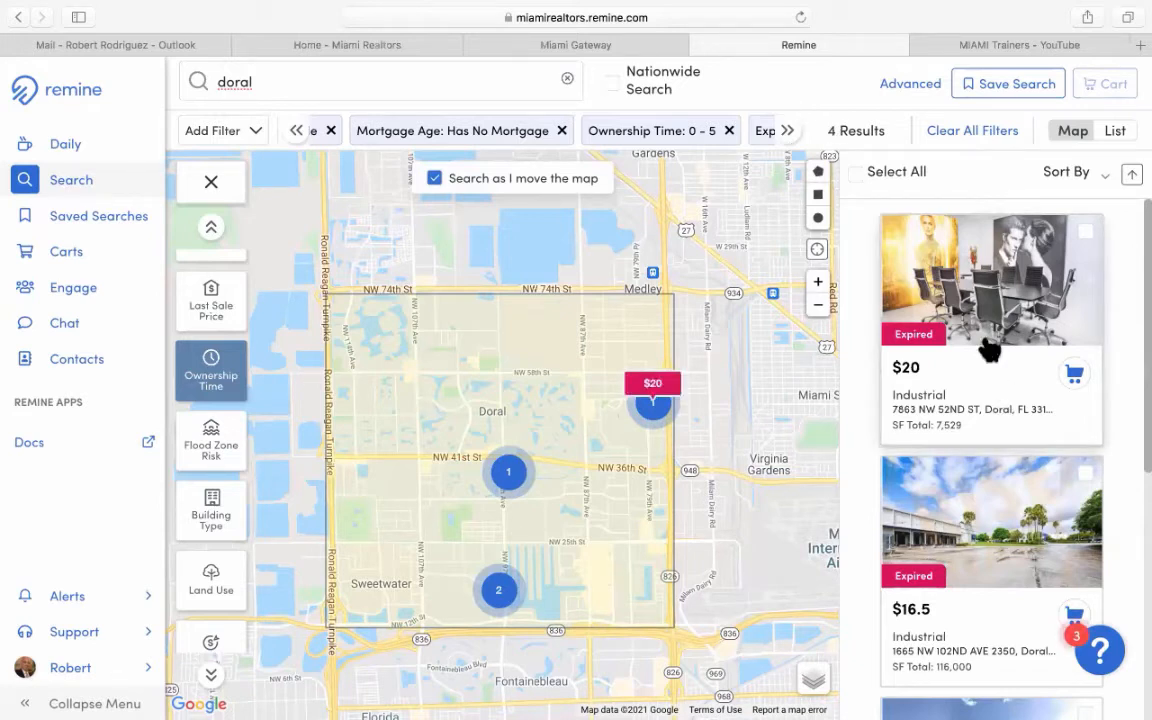
# Remove the 0 - 5 Years Ownership Time filter chip.
pyautogui.scroll(-1, 989, 350)
pyautogui.scroll(-3, 989, 350)
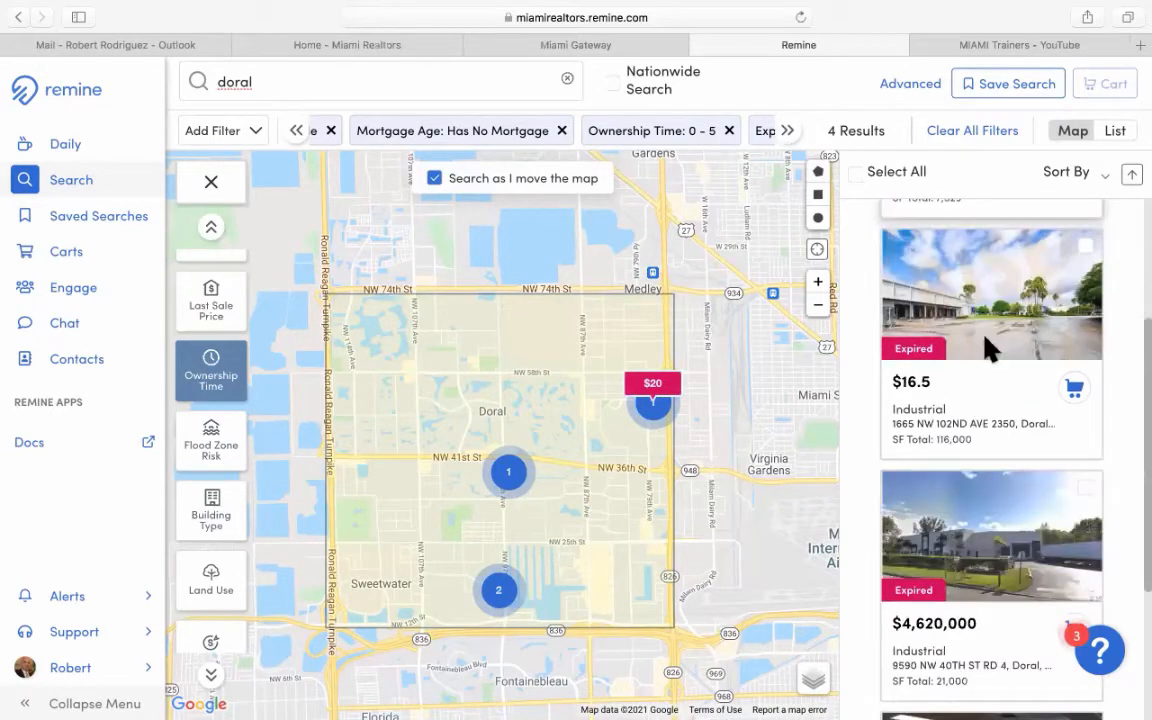
pyautogui.scroll(-3, 989, 350)
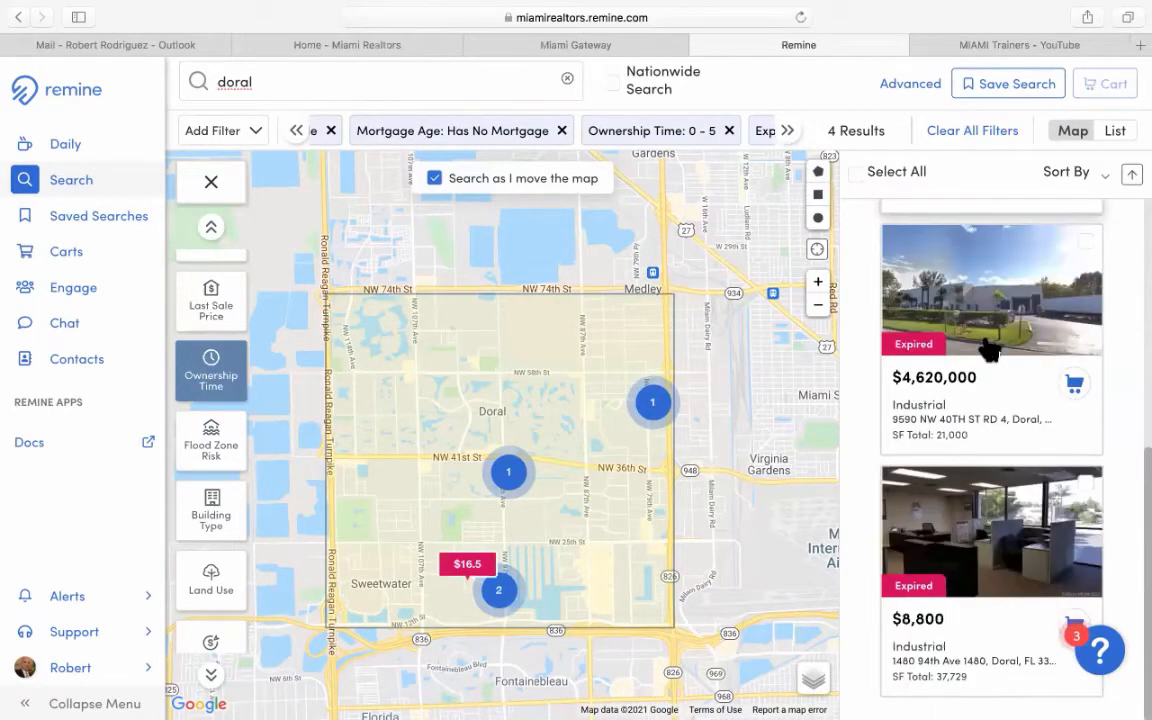
pyautogui.scroll(1, 989, 350)
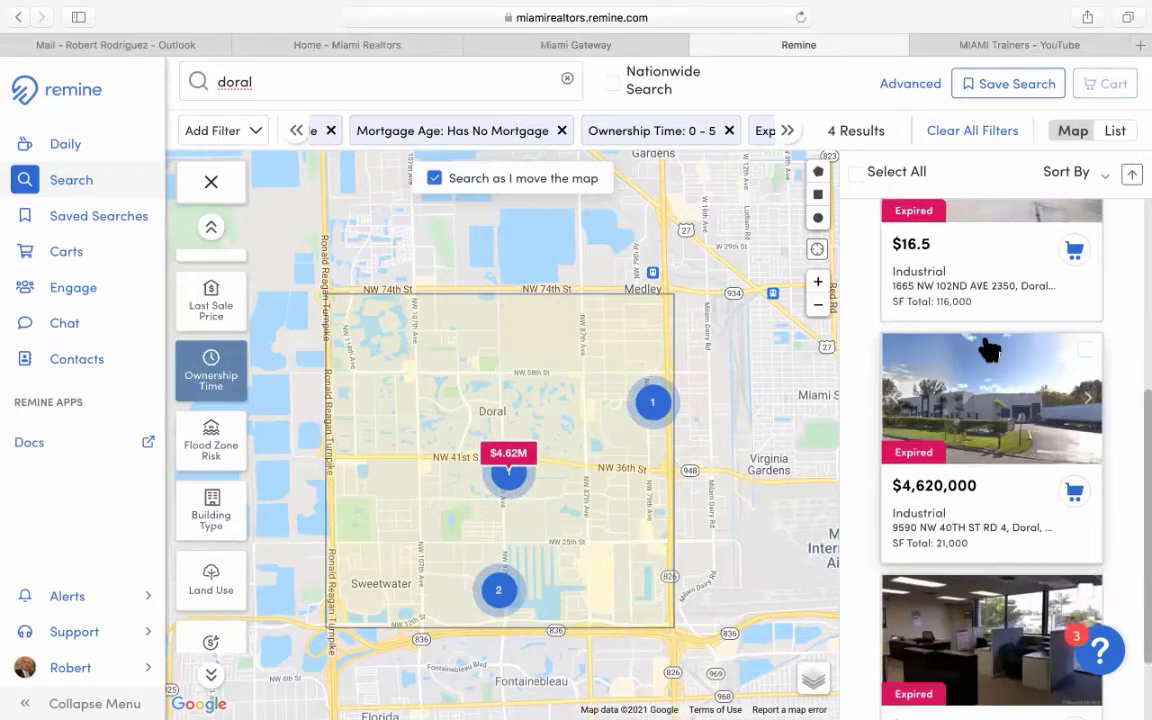
pyautogui.scroll(3, 989, 350)
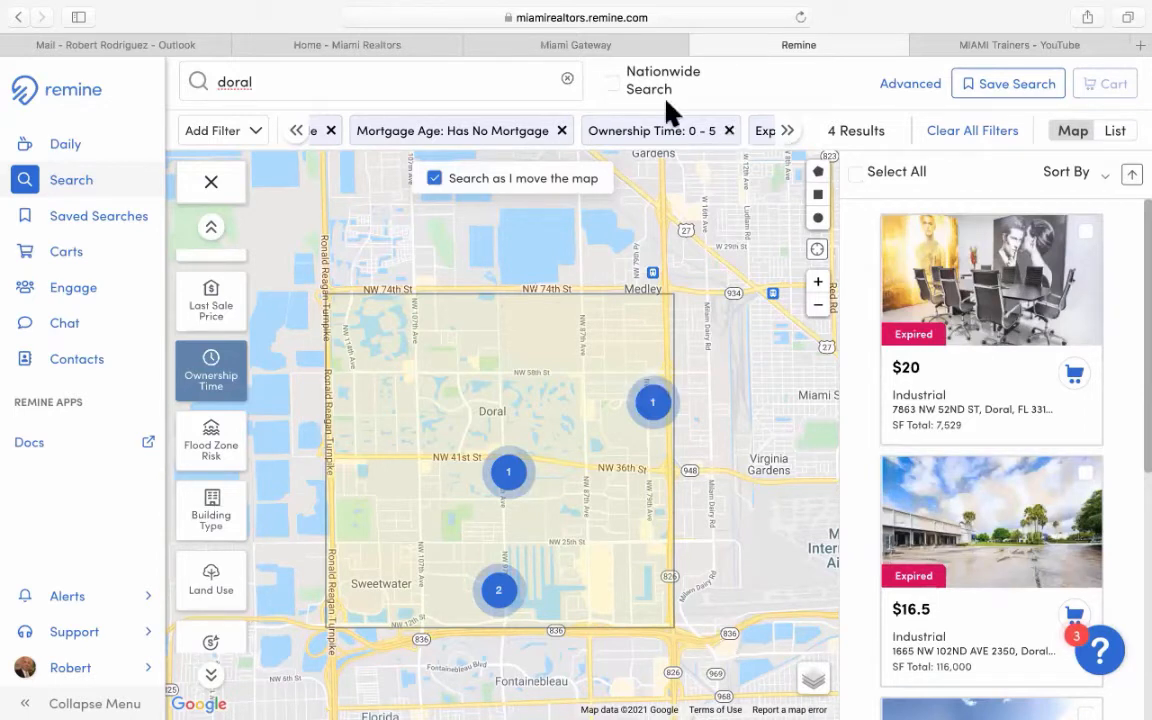
pyautogui.click(729, 131)
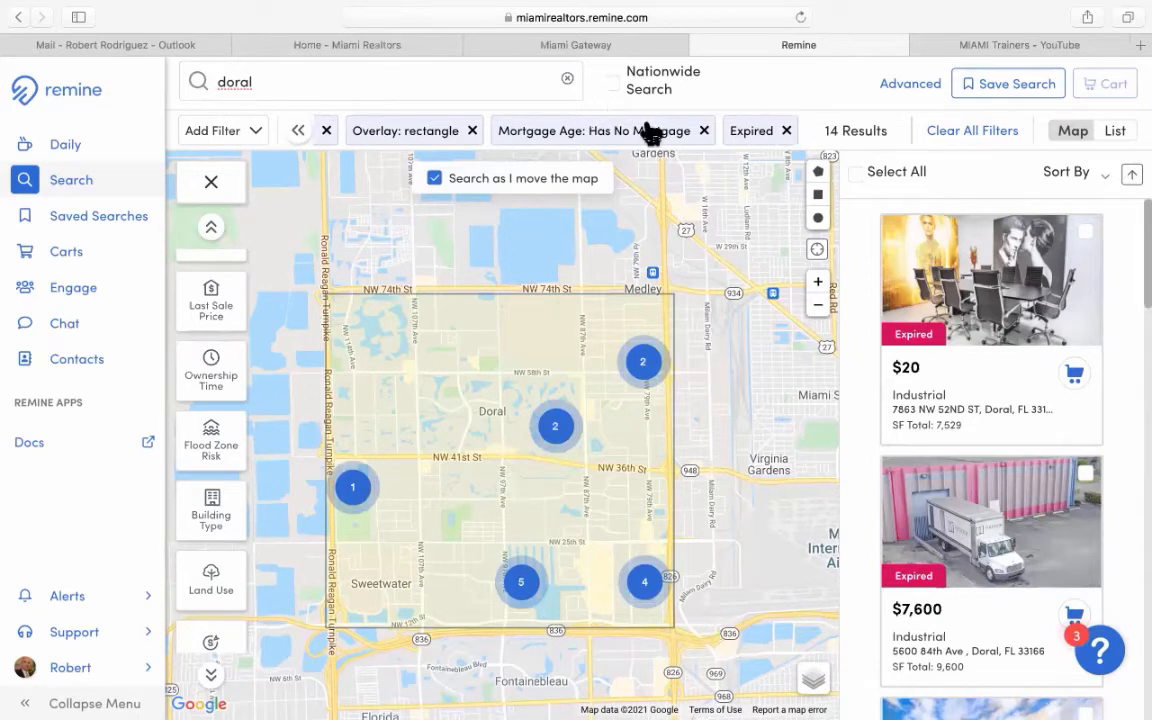
# Set Ownership Time to a 10 to 20 year range, leaving 5 results.
pyautogui.click(213, 385)
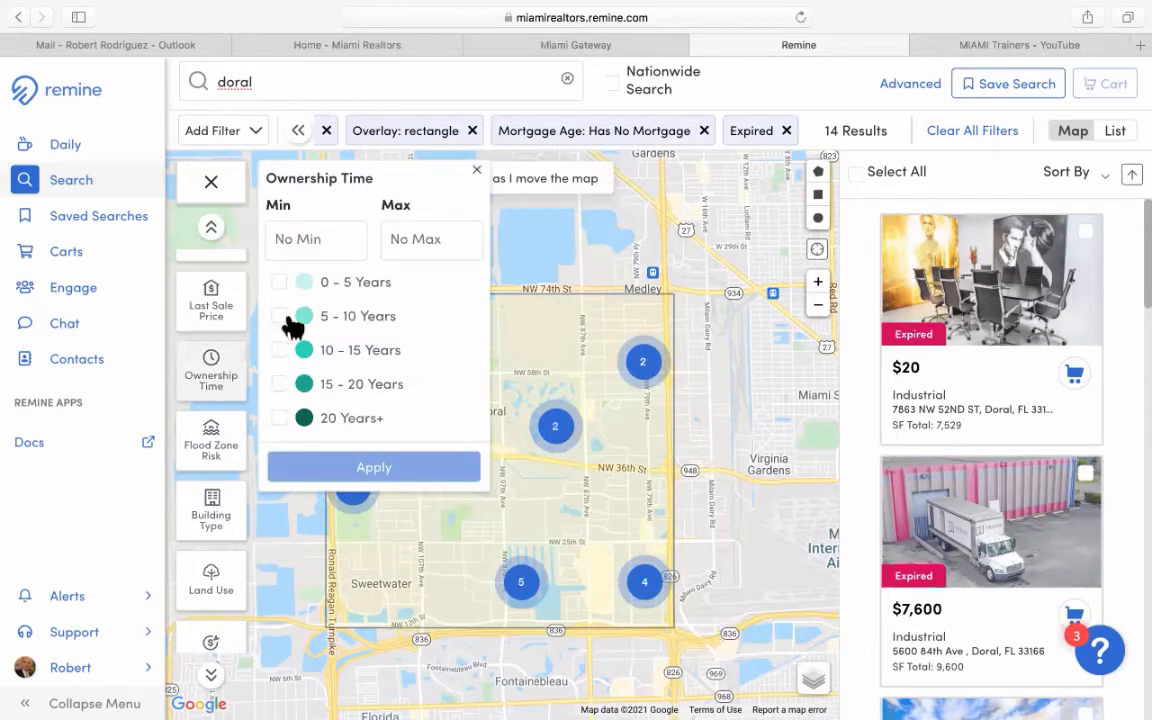
pyautogui.click(310, 231)
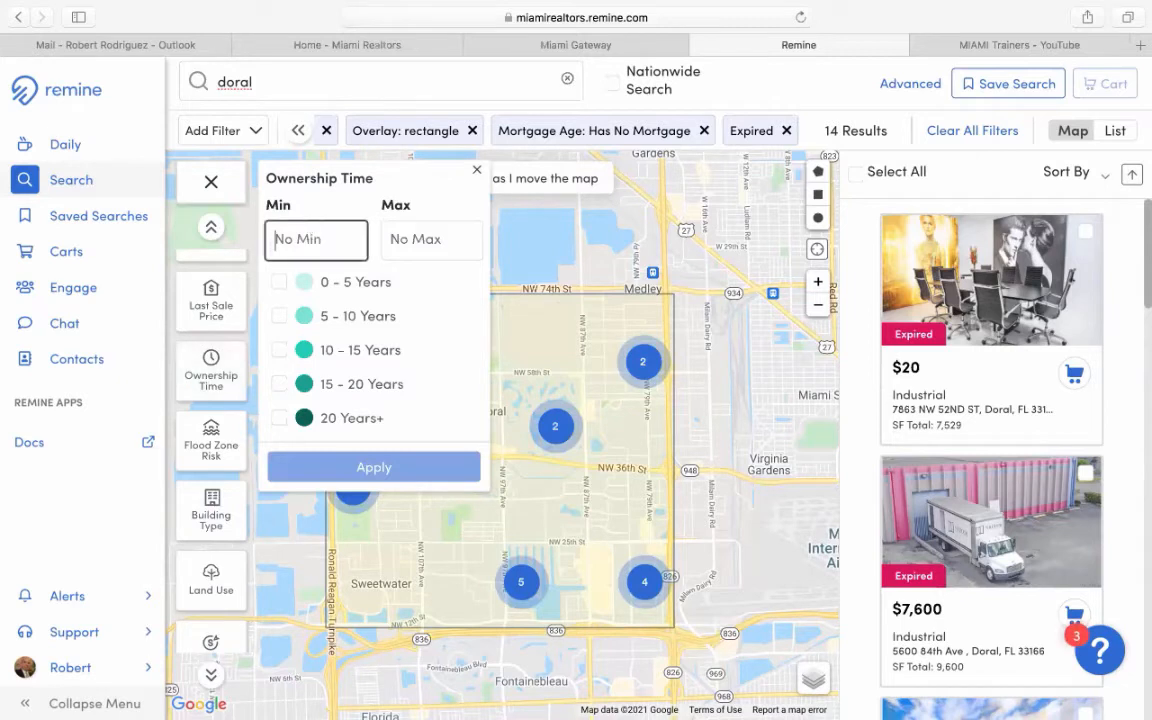
pyautogui.write('10')
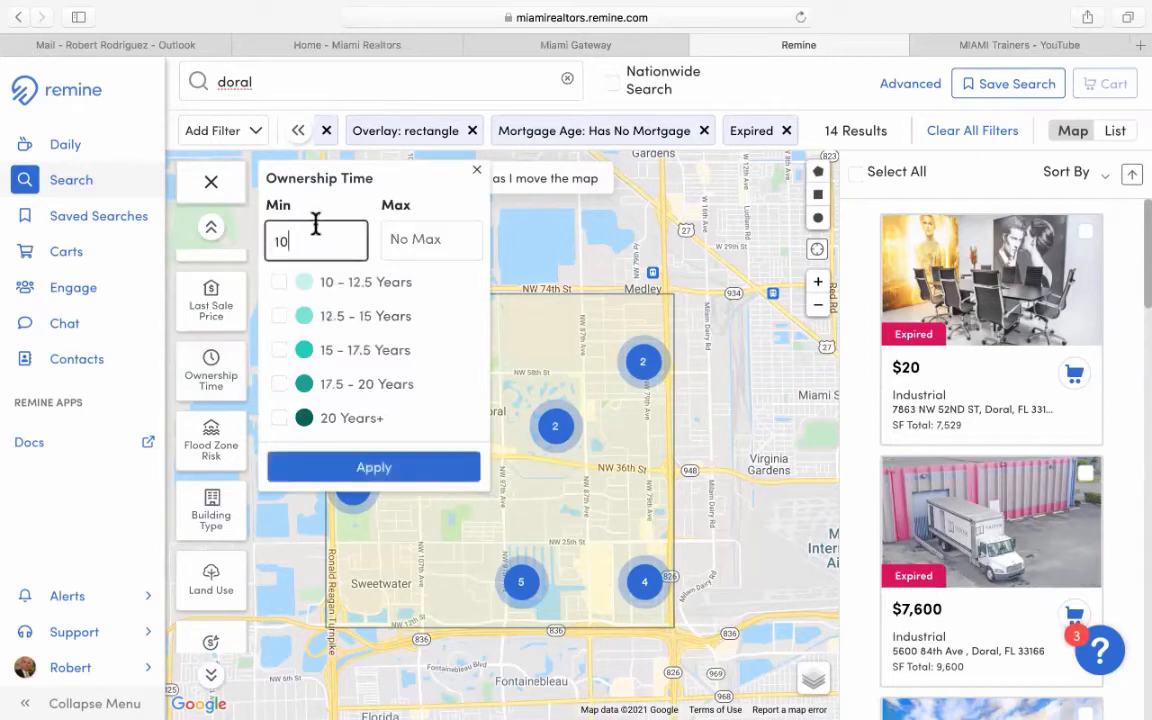
pyautogui.click(432, 245)
pyautogui.write('20')
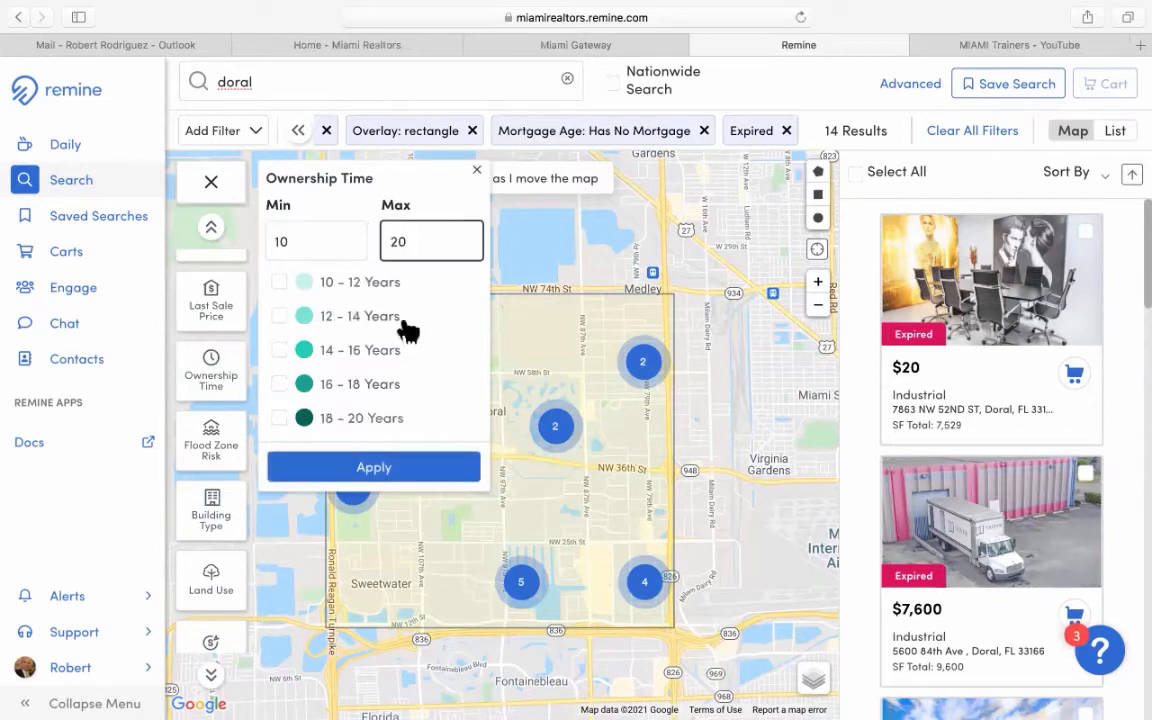
pyautogui.click(373, 468)
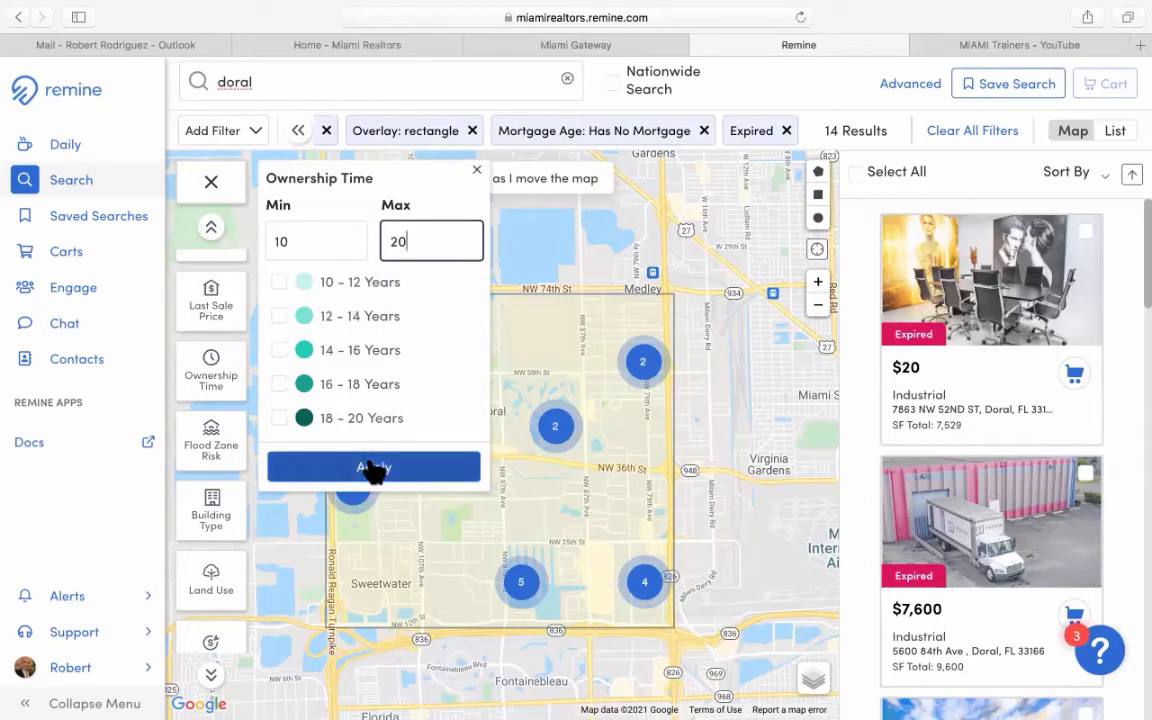
pyautogui.click(373, 468)
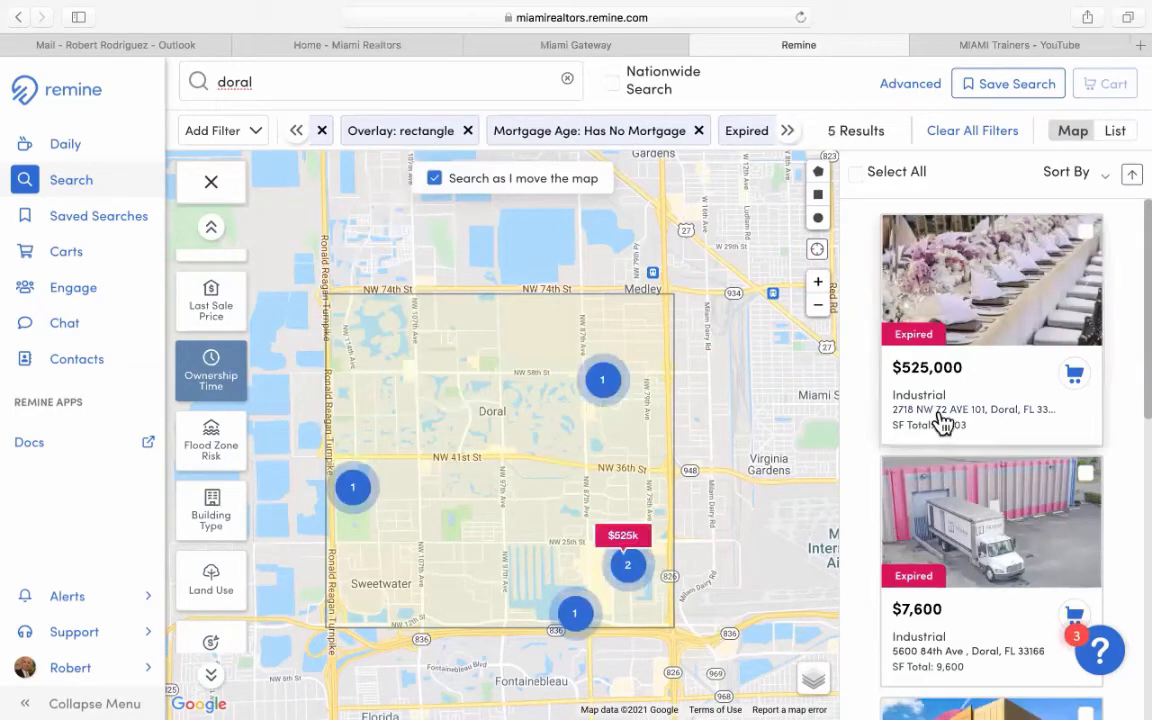
pyautogui.scroll(-1, 944, 424)
pyautogui.scroll(-2, 949, 424)
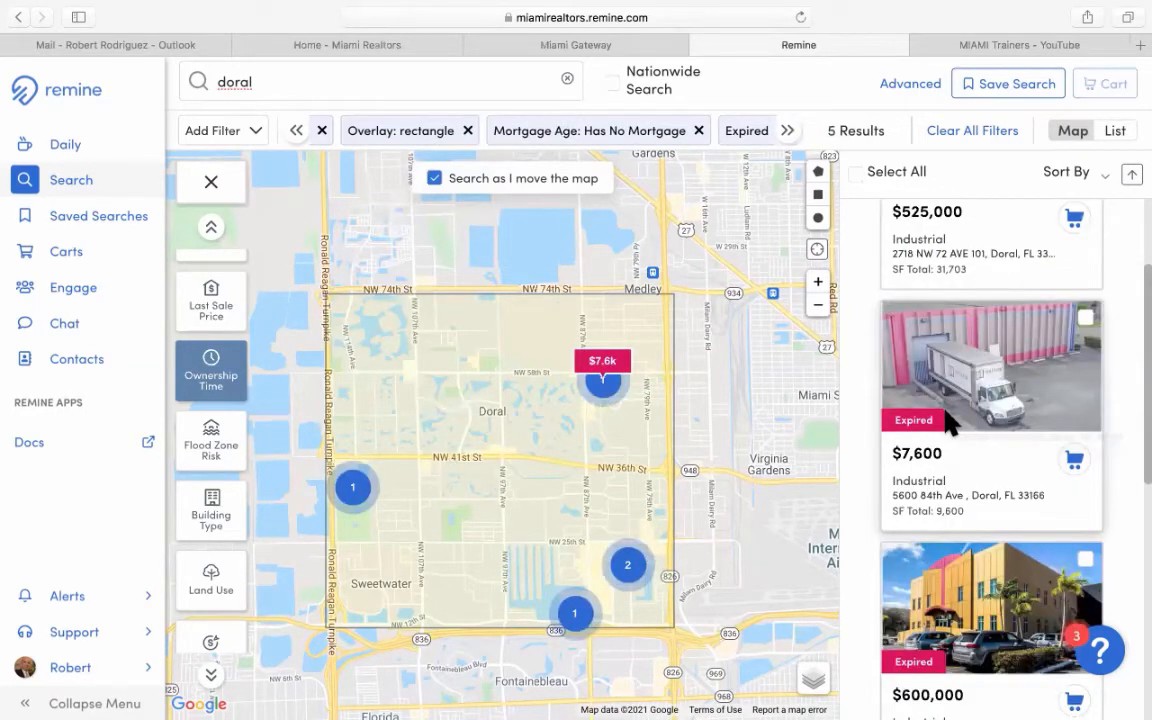
pyautogui.scroll(-3, 949, 424)
pyautogui.scroll(-1, 949, 424)
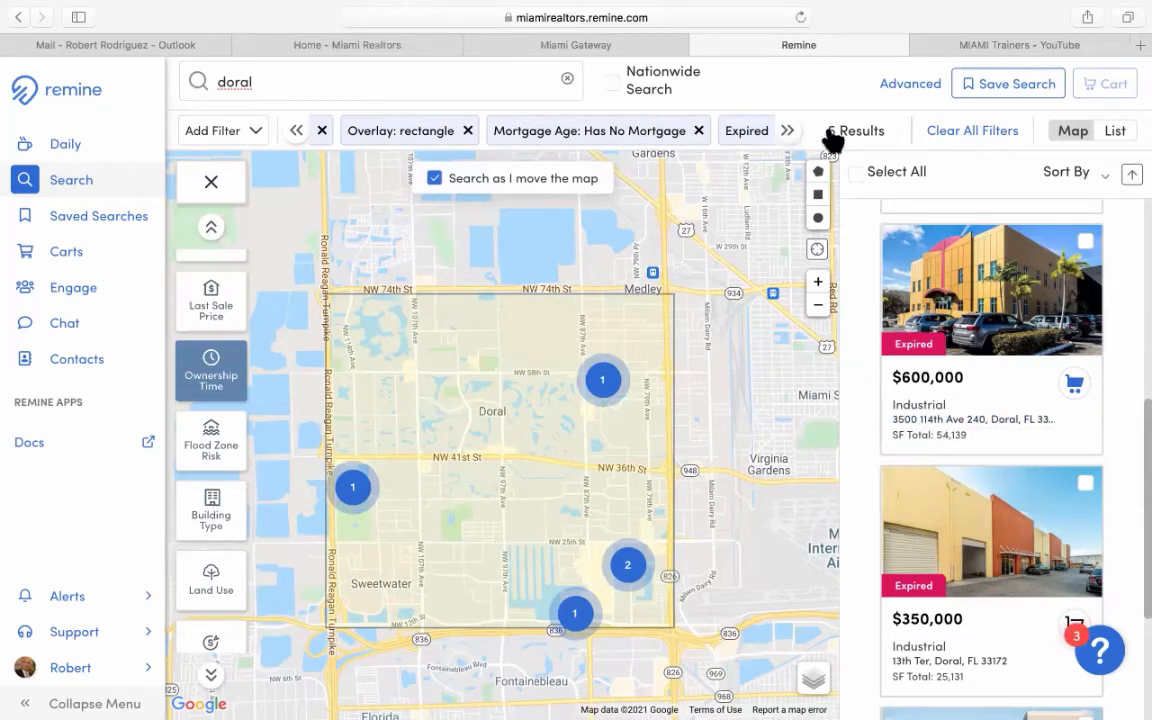
# Remove the Expired, Ownership Time: 10 - 20 and Mortgage Age chips, leaving 1,010 industrial results.
pyautogui.click(789, 129)
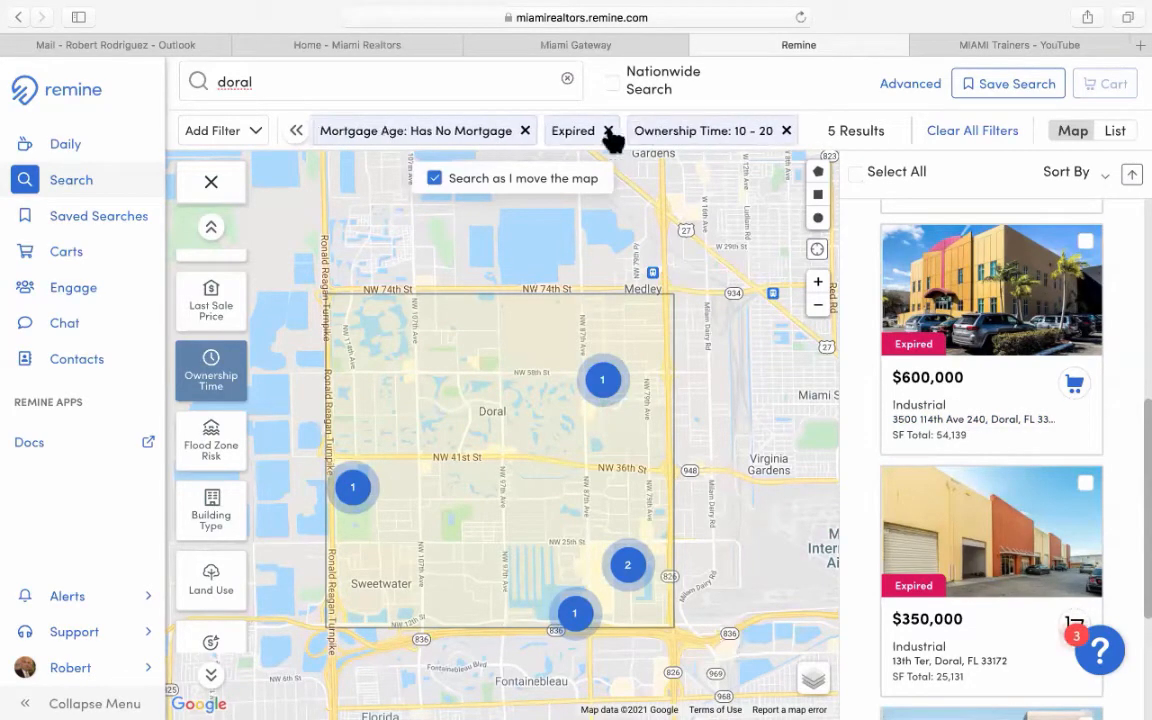
pyautogui.click(608, 131)
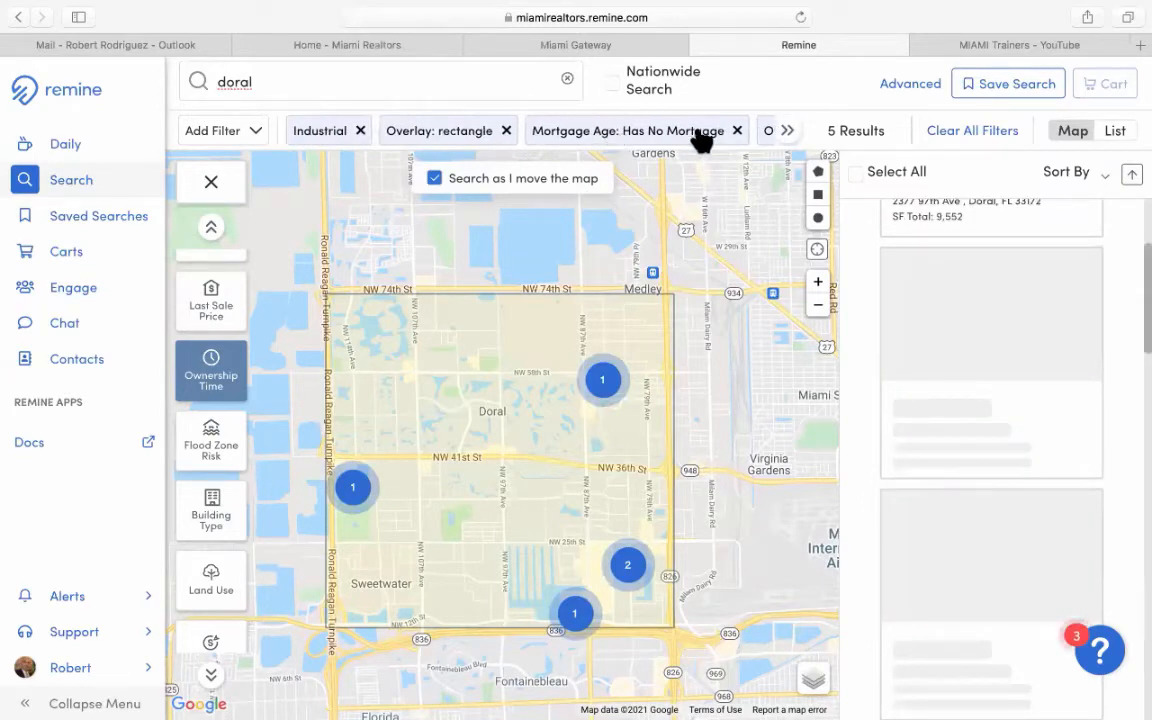
pyautogui.click(788, 132)
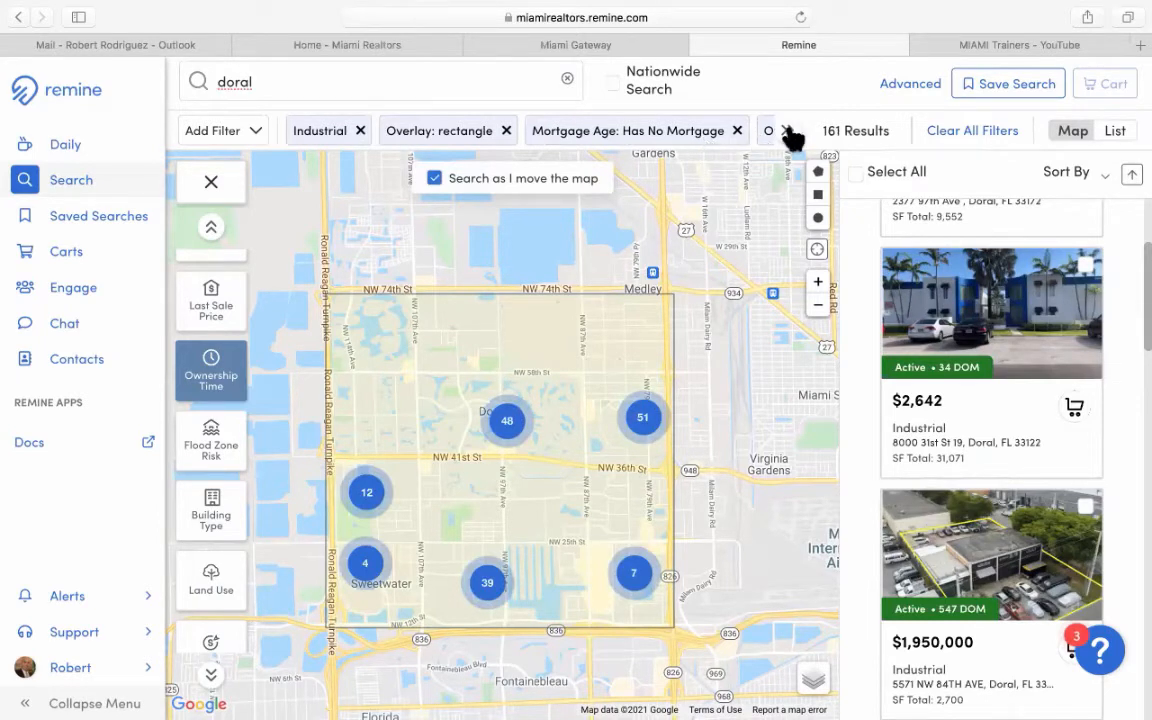
pyautogui.click(789, 136)
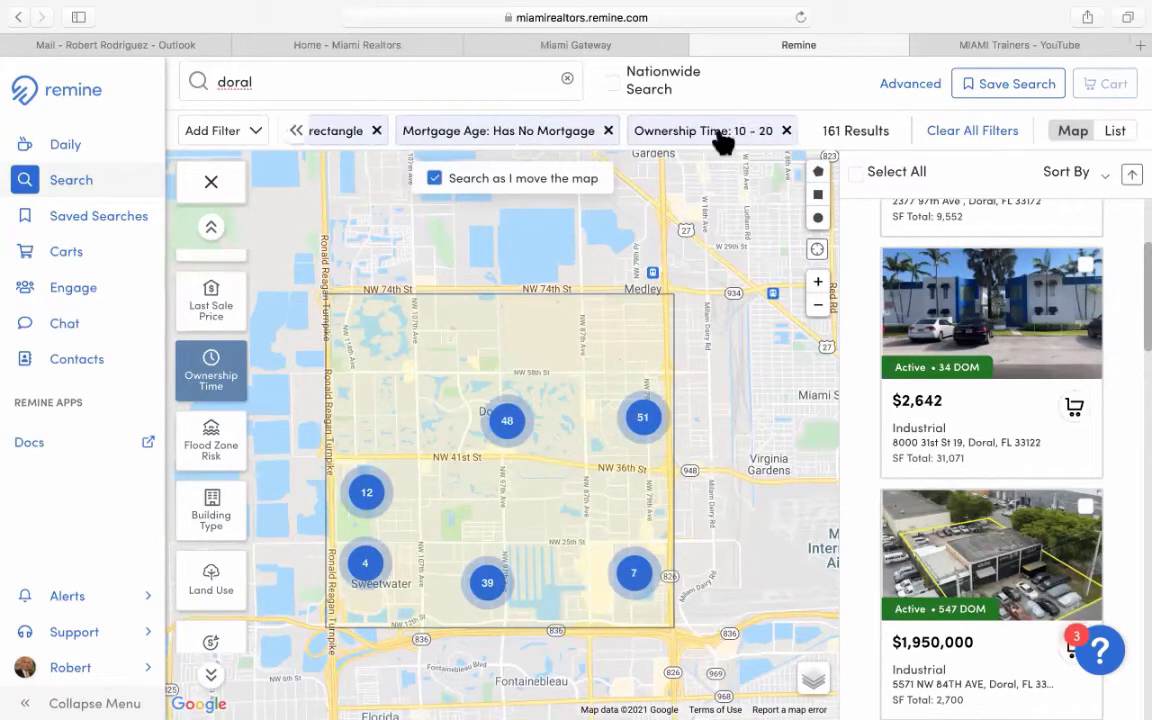
pyautogui.click(788, 131)
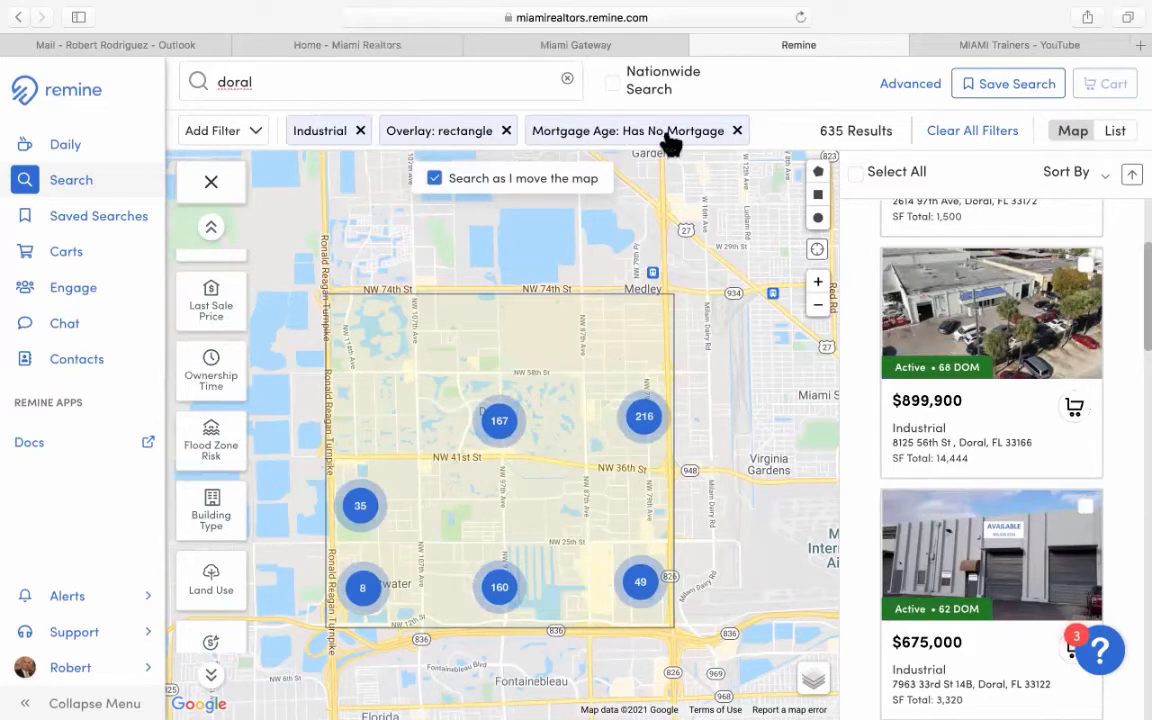
pyautogui.click(737, 131)
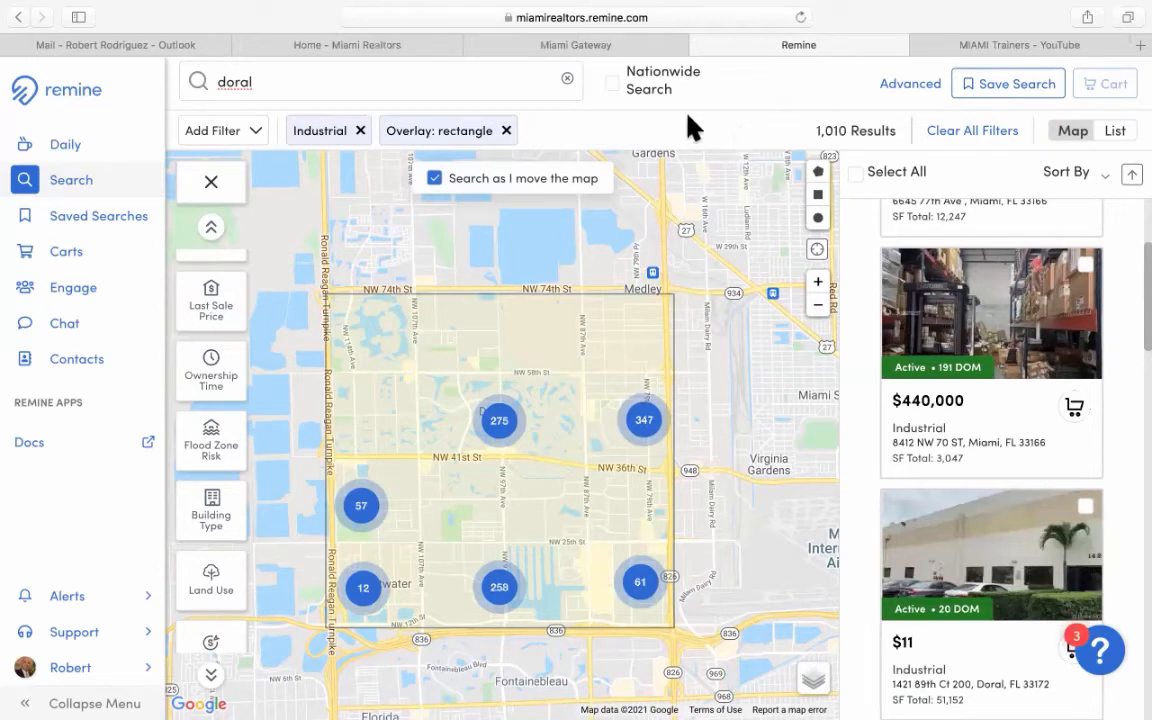
# Add a High Sell Score filter and remove the rectangle overlay, returning 0 results.
pyautogui.scroll(1, 238, 397)
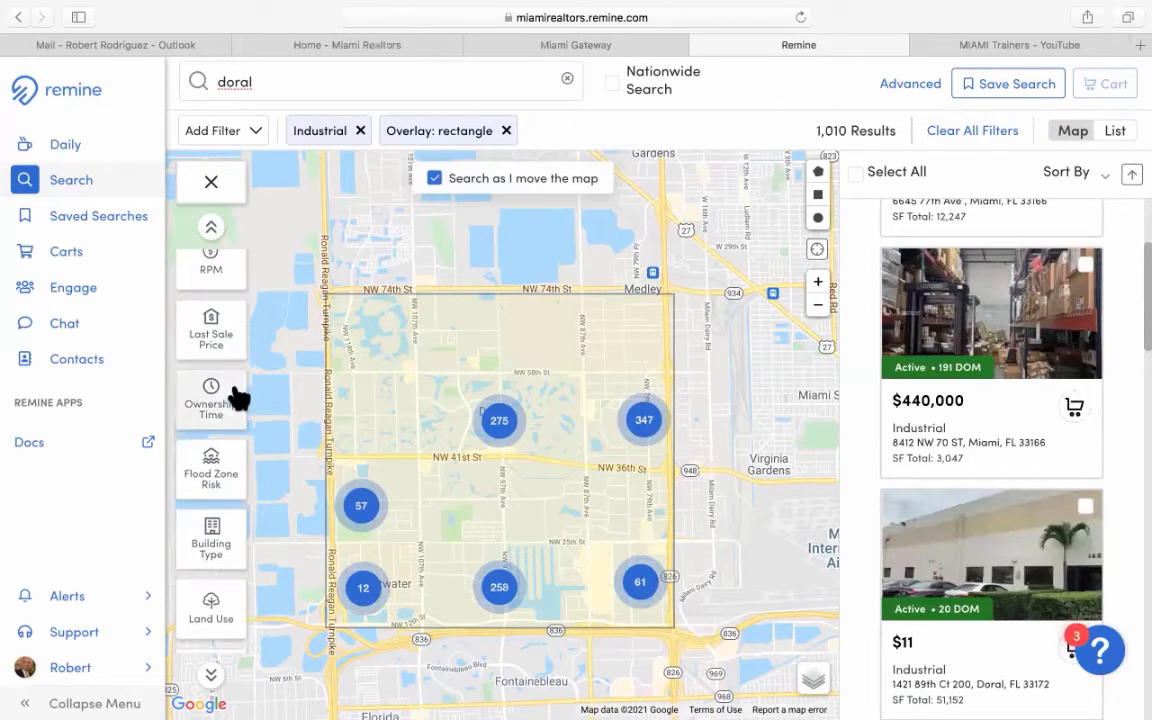
pyautogui.scroll(-2, 238, 397)
pyautogui.scroll(-5, 240, 397)
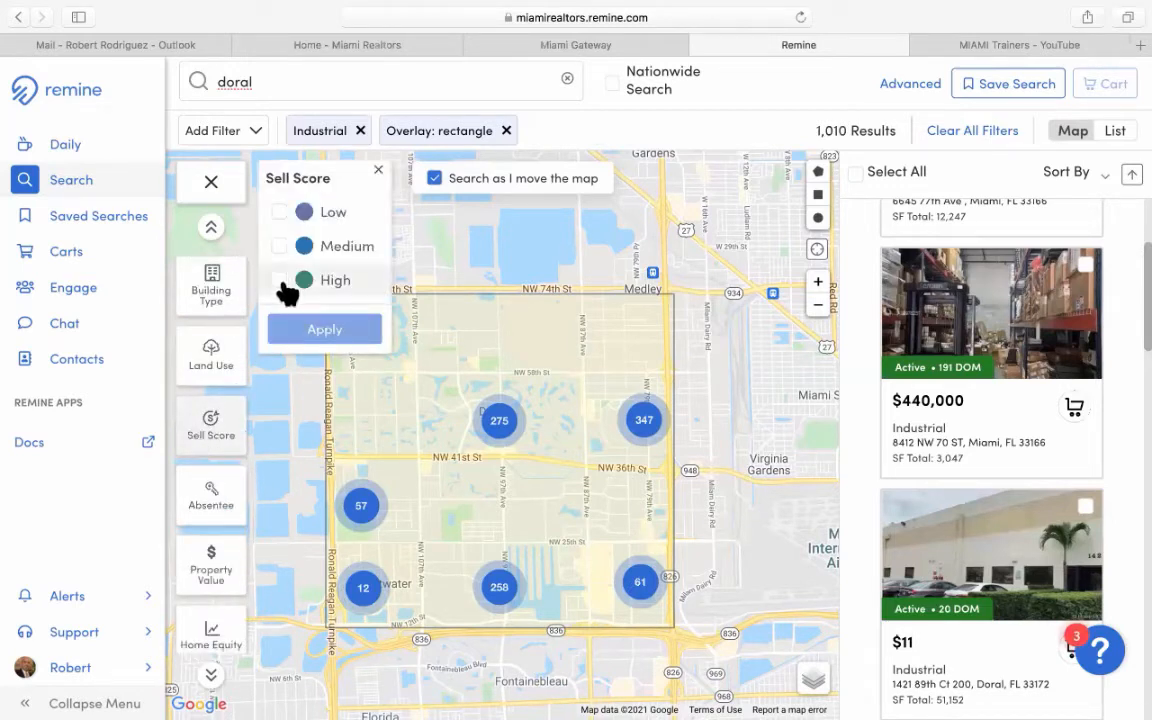
pyautogui.click(280, 281)
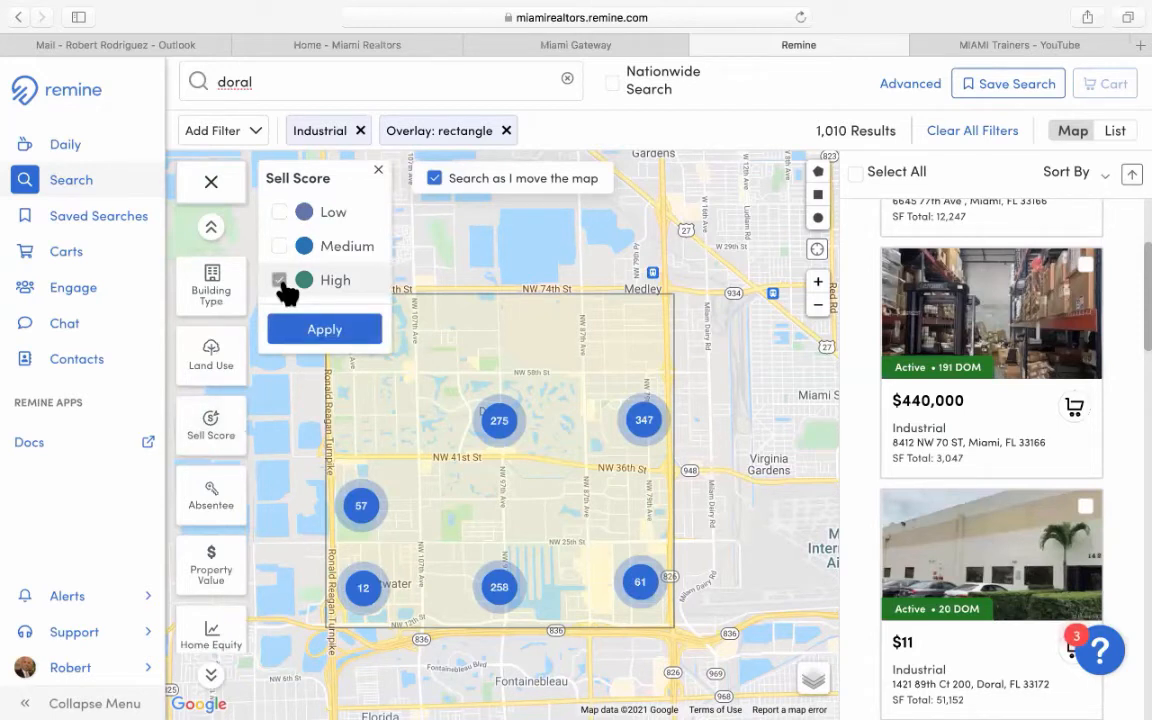
pyautogui.click(321, 337)
pyautogui.click(319, 333)
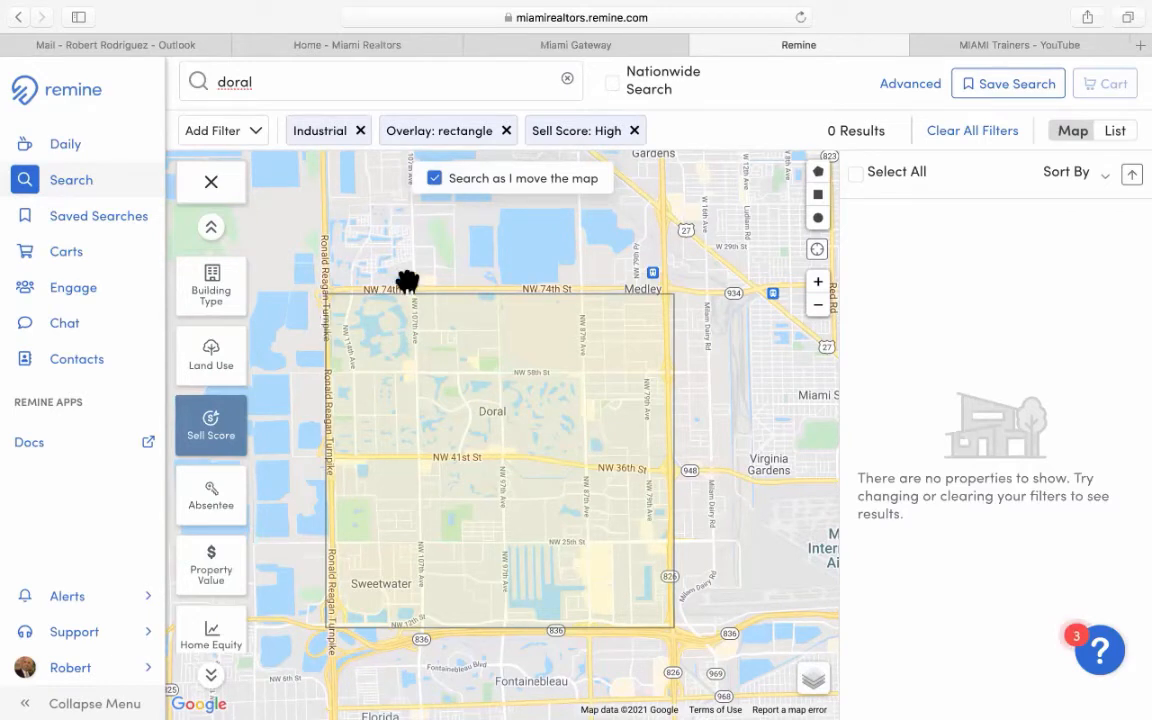
pyautogui.click(506, 131)
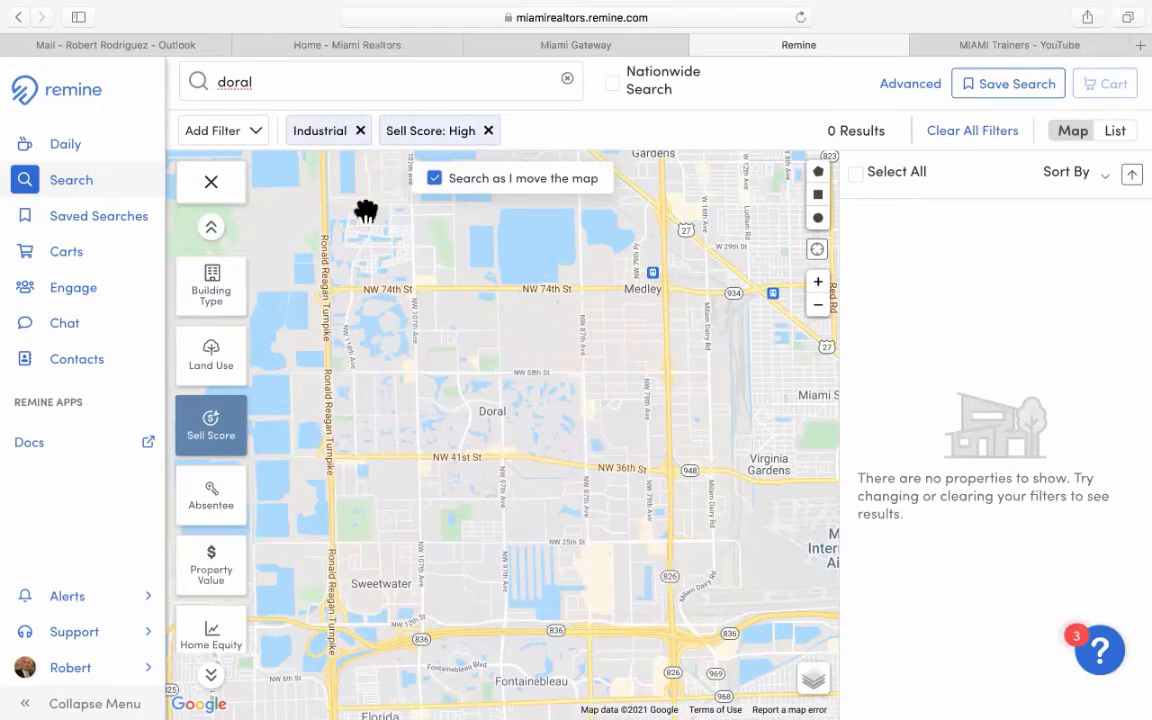
# Draw a new search rectangle over Doral and drop the High Sell Score filter, giving 1,052 results.
pyautogui.click(818, 196)
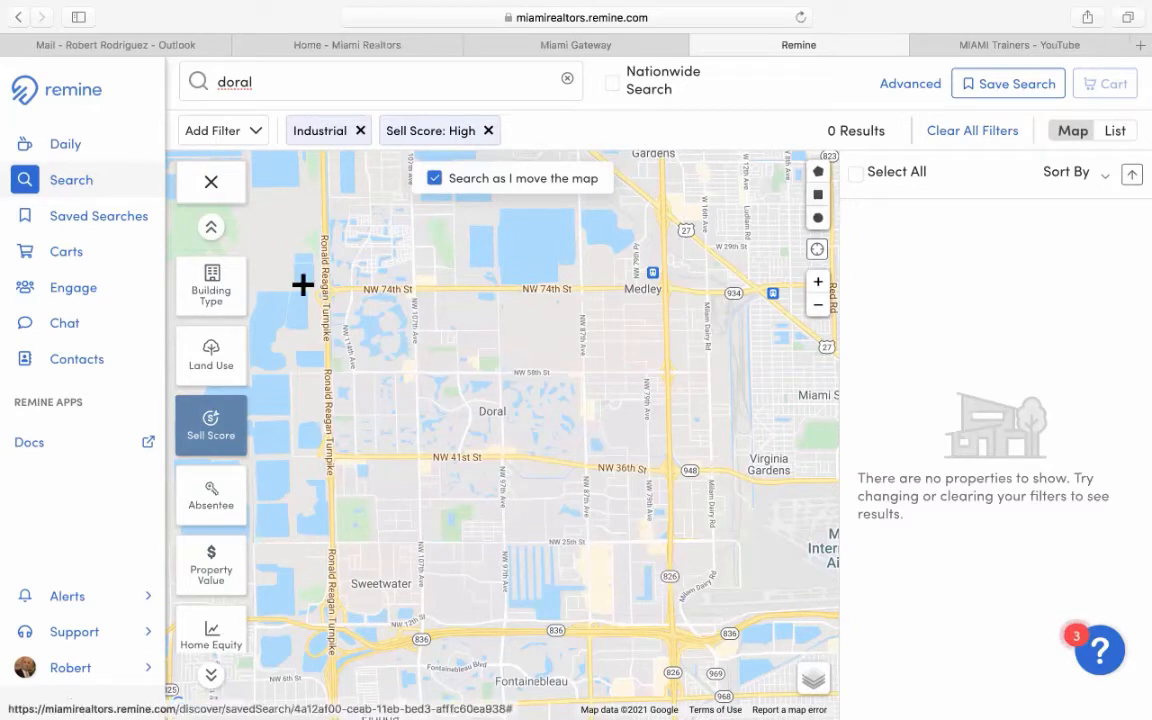
pyautogui.moveTo(320, 284)
pyautogui.mouseDown()
pyautogui.moveTo(679, 597)
pyautogui.moveTo(681, 635)
pyautogui.moveTo(690, 202)
pyautogui.mouseUp()
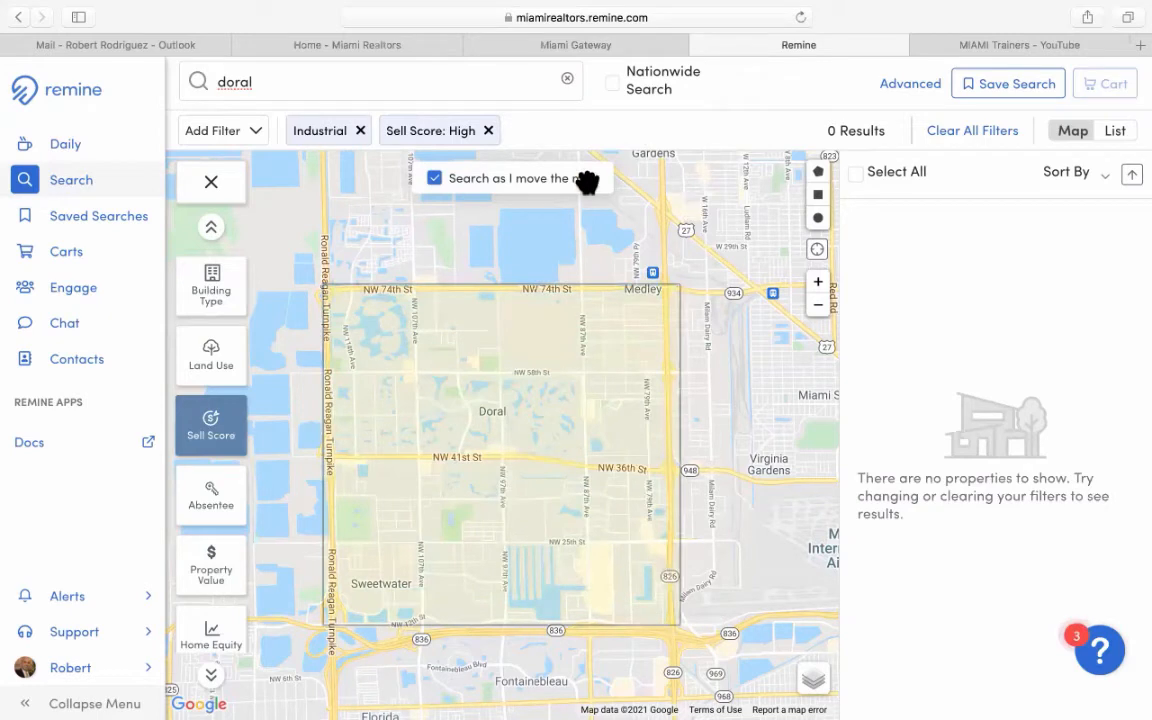
pyautogui.click(489, 131)
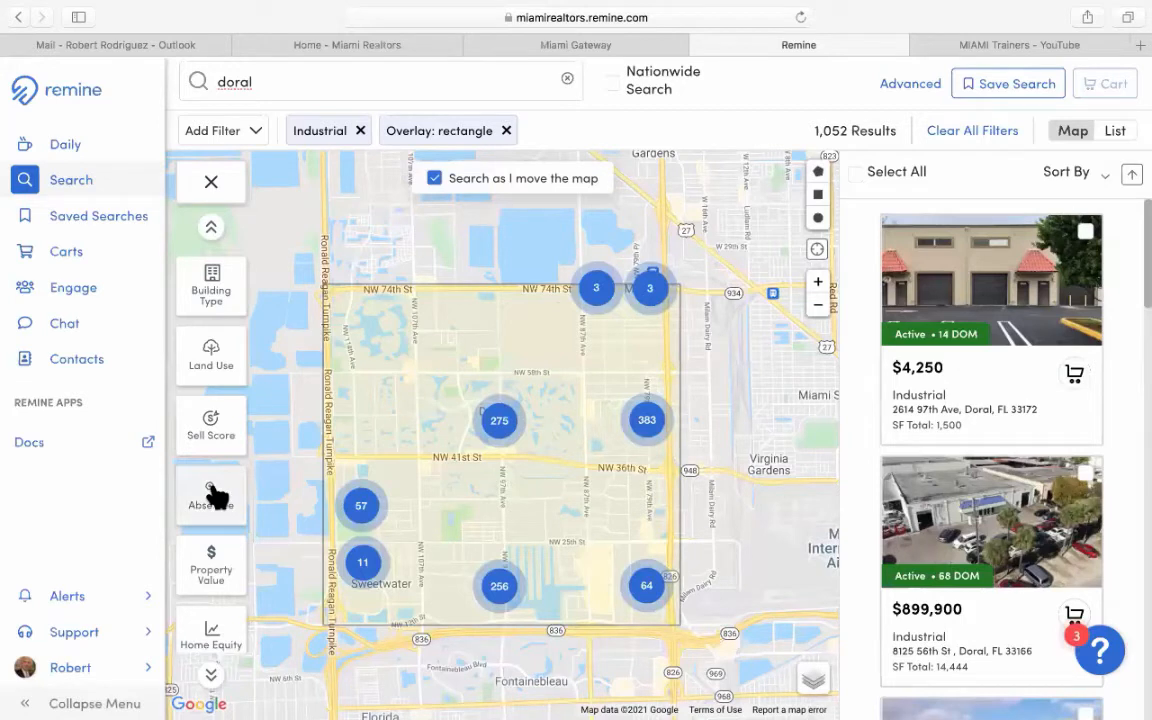
pyautogui.scroll(-2, 215, 495)
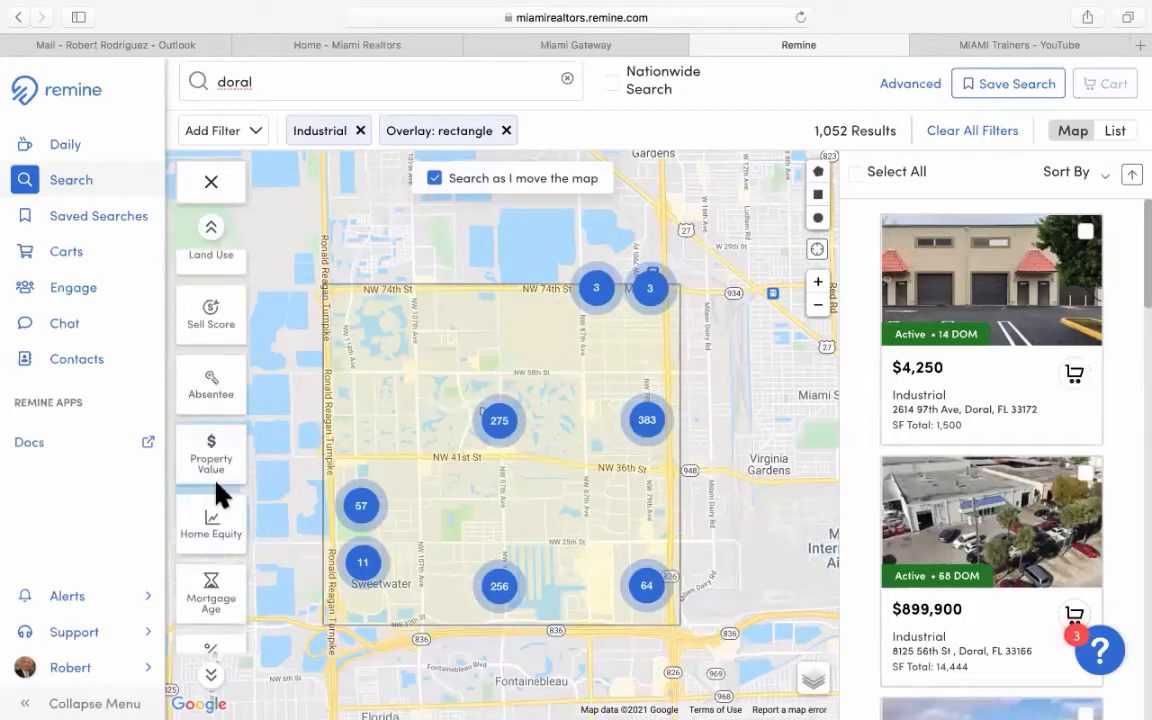
pyautogui.click(213, 382)
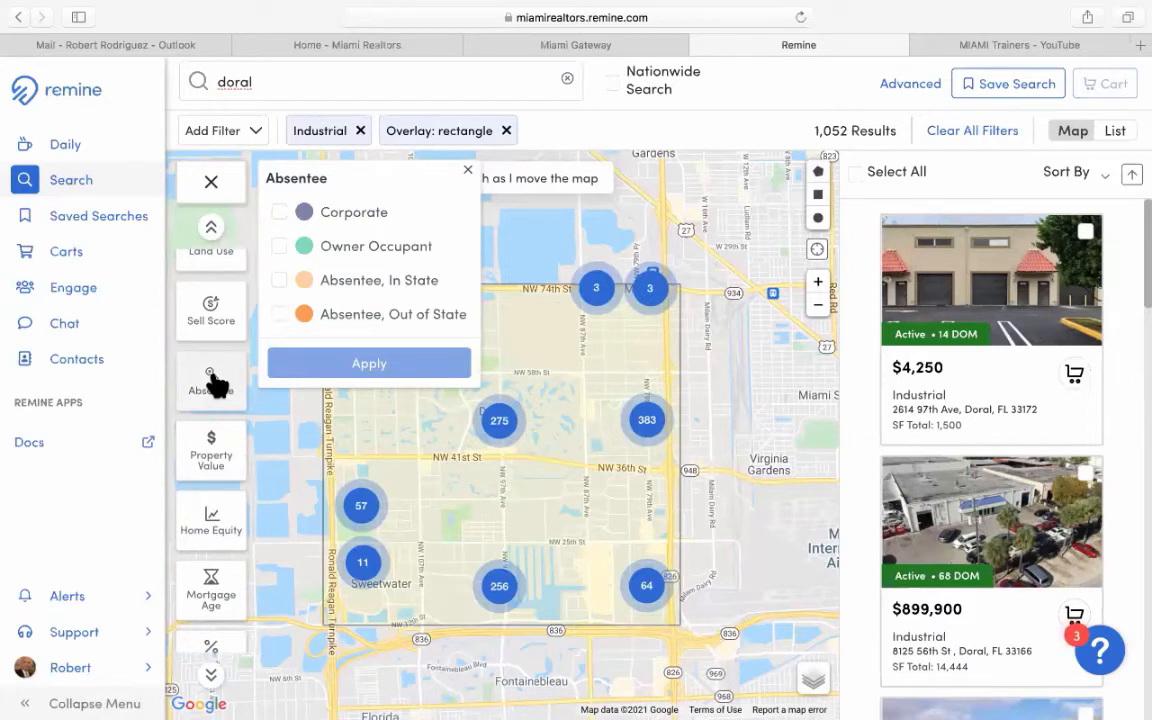
pyautogui.click(355, 215)
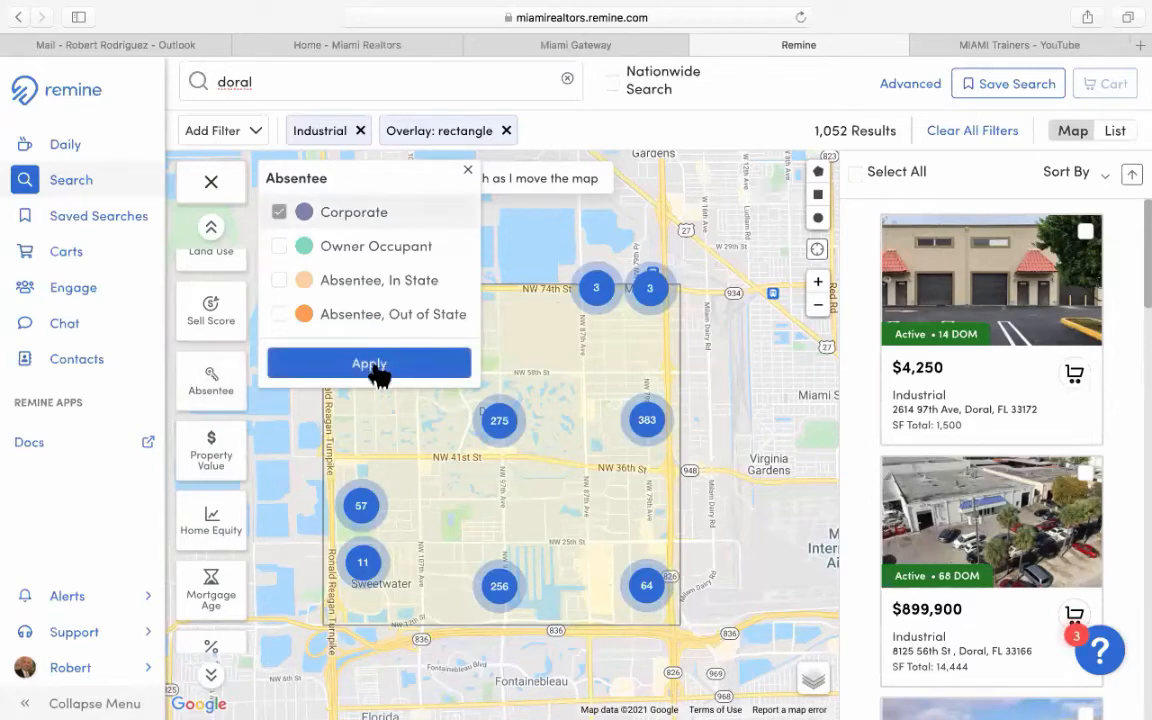
pyautogui.click(378, 368)
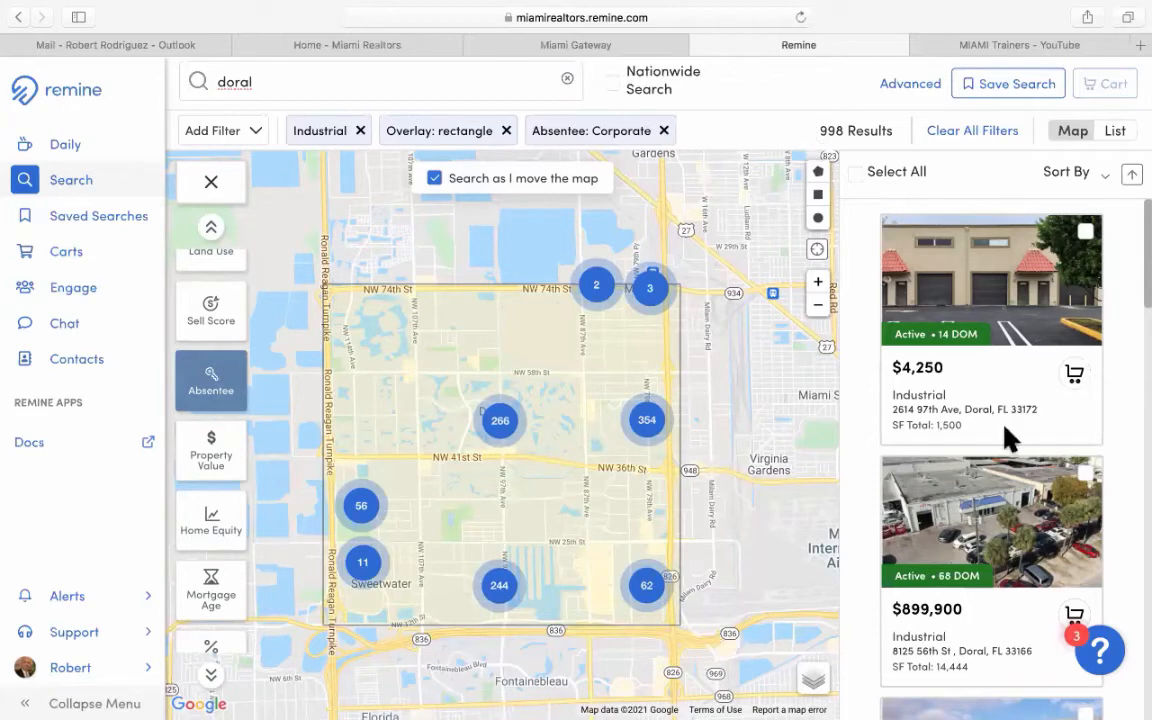
pyautogui.scroll(-2, 968, 449)
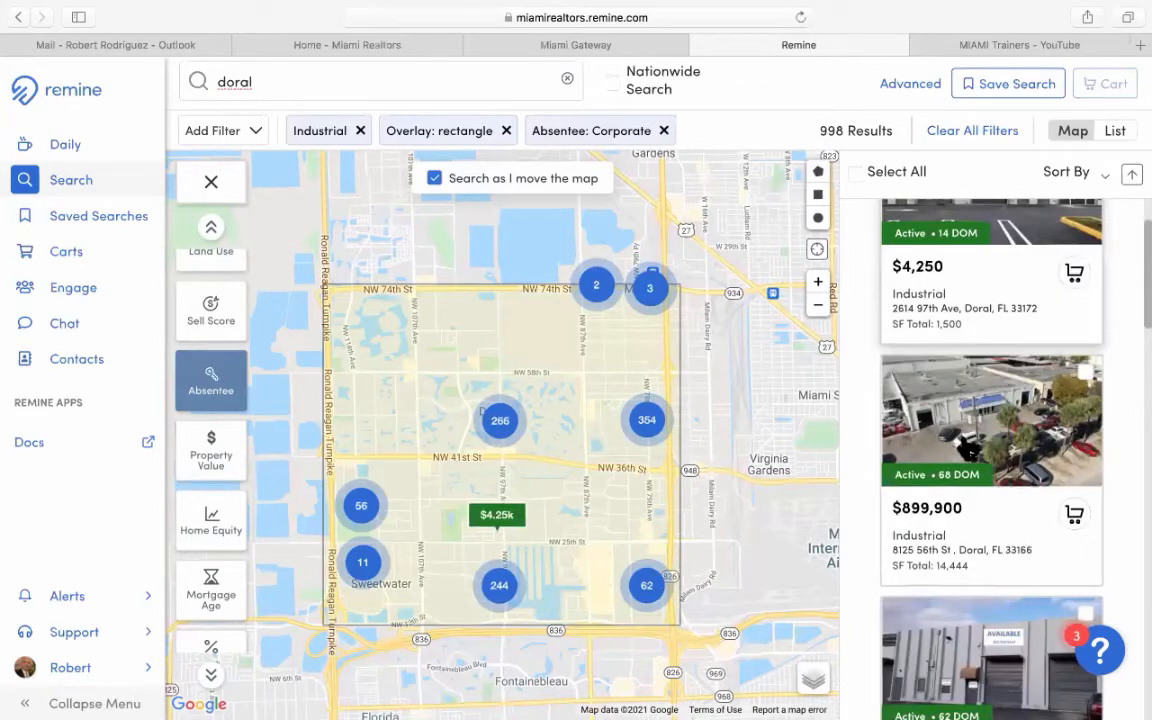
pyautogui.scroll(-5, 968, 449)
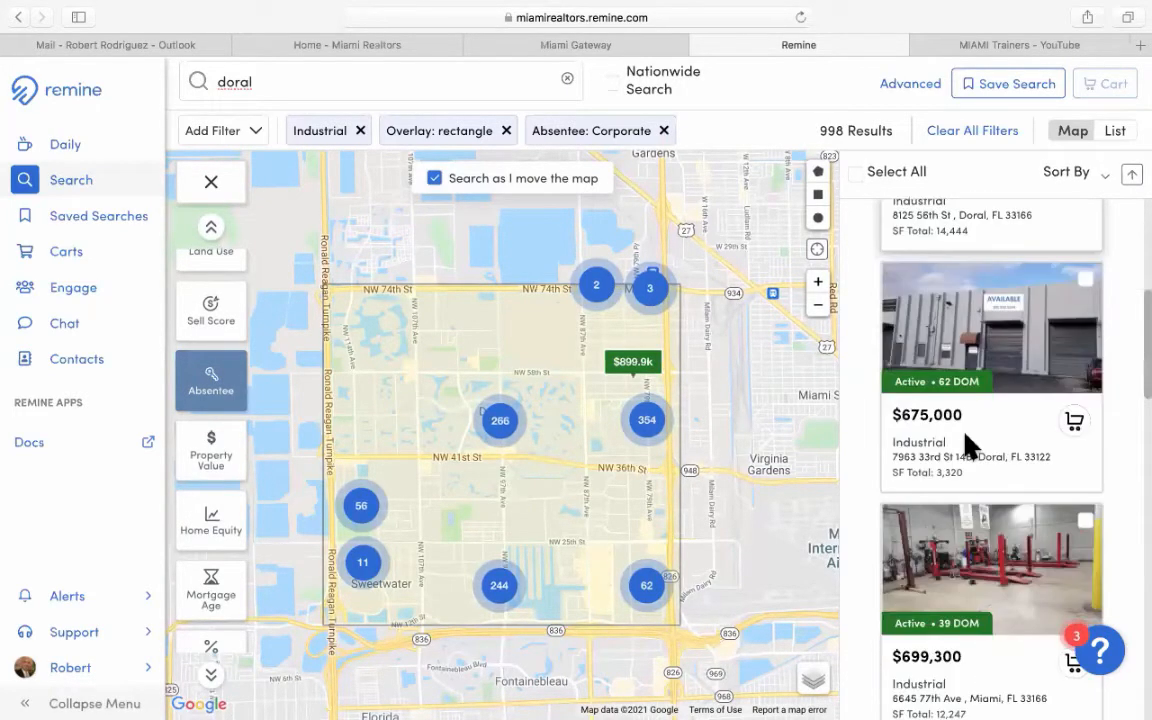
pyautogui.scroll(-1, 968, 449)
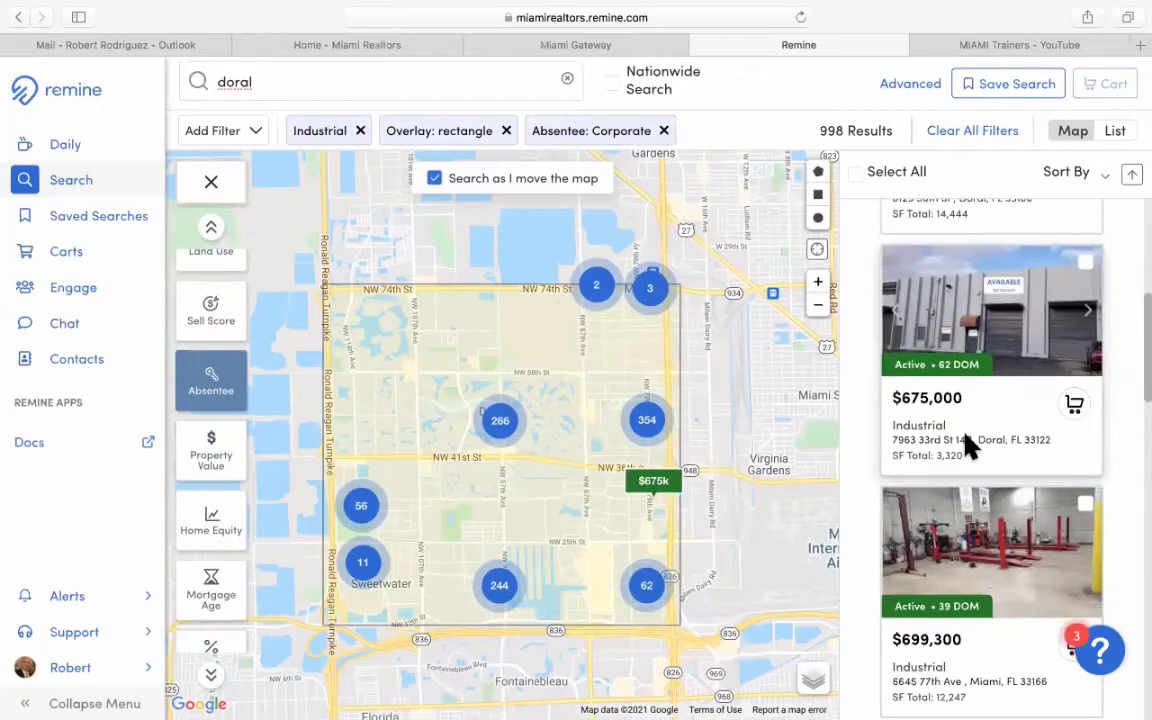
pyautogui.scroll(5, 968, 449)
pyautogui.scroll(4, 967, 442)
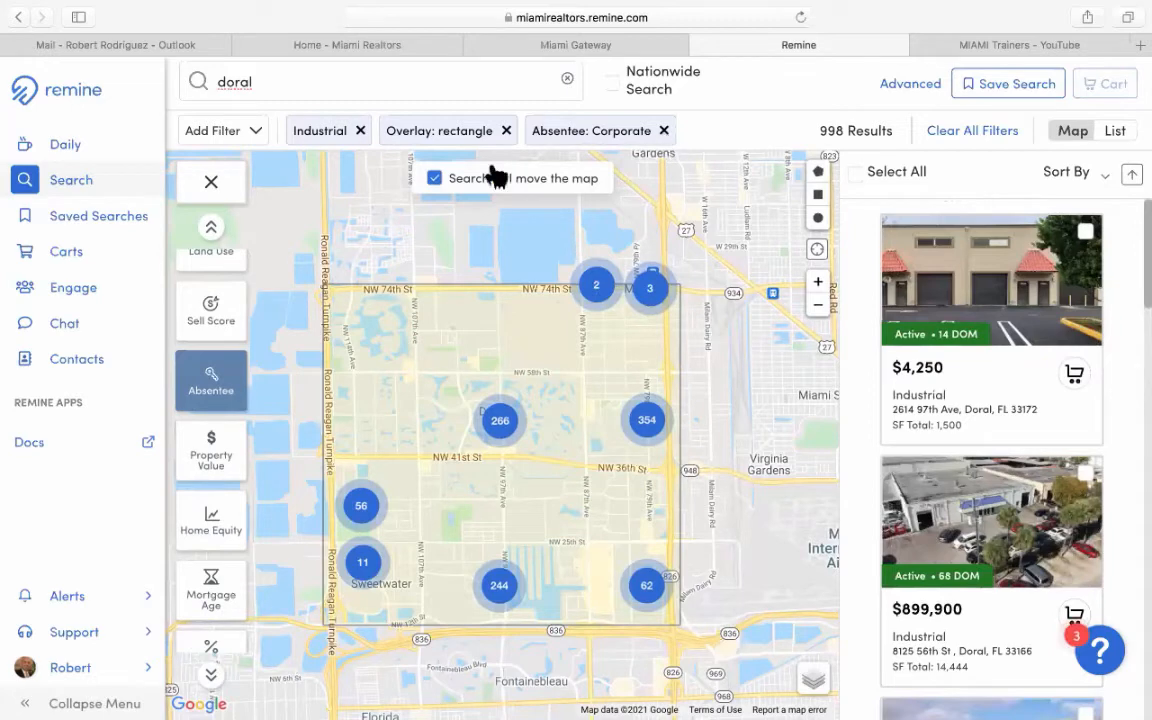
# Replace the Corporate owner filter with Absentee, Out of State, leaving 7 industrial results.
pyautogui.click(226, 395)
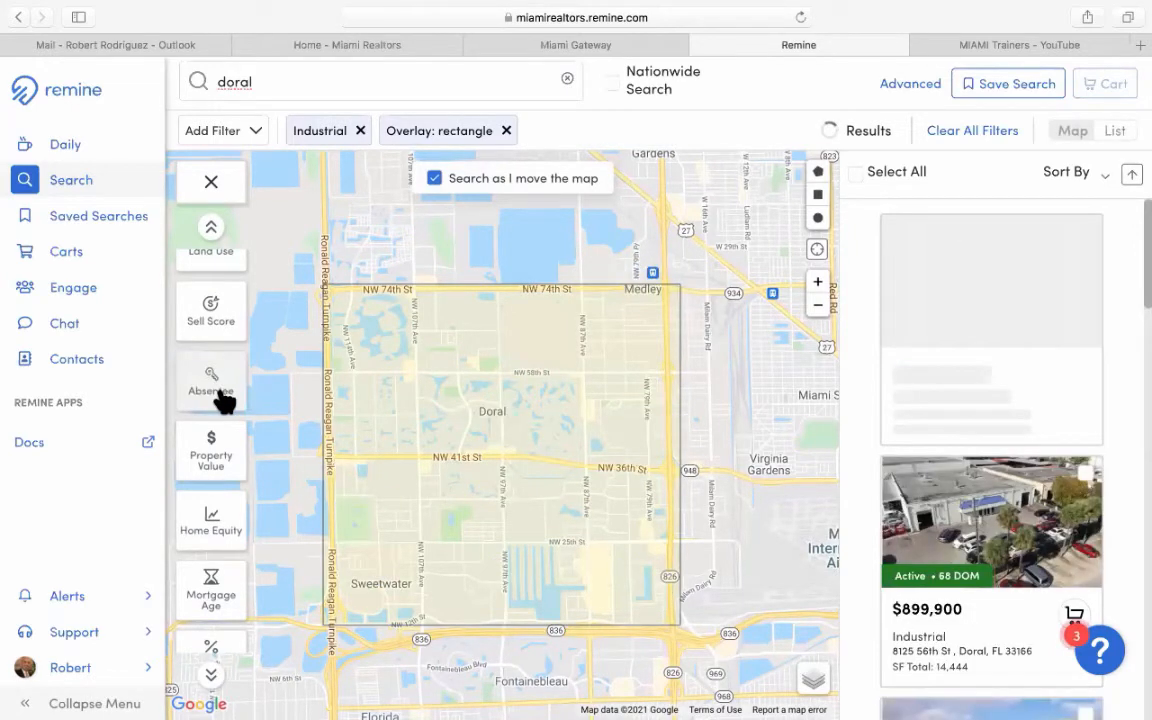
pyautogui.click(243, 382)
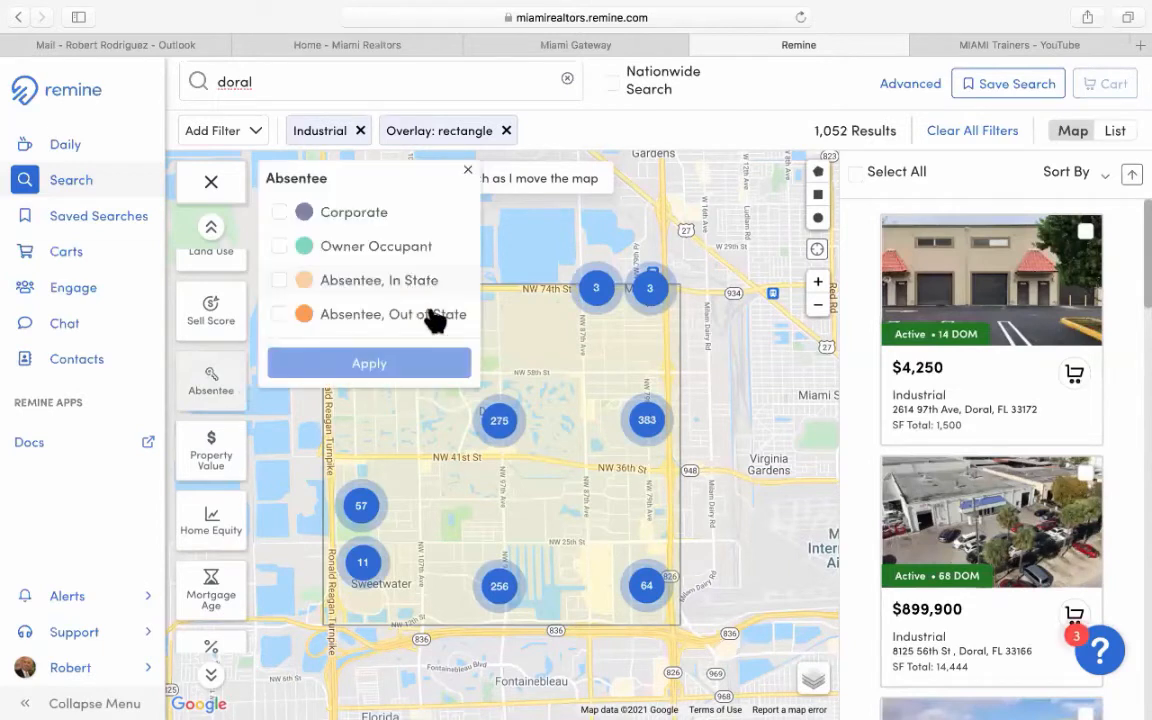
pyautogui.click(280, 315)
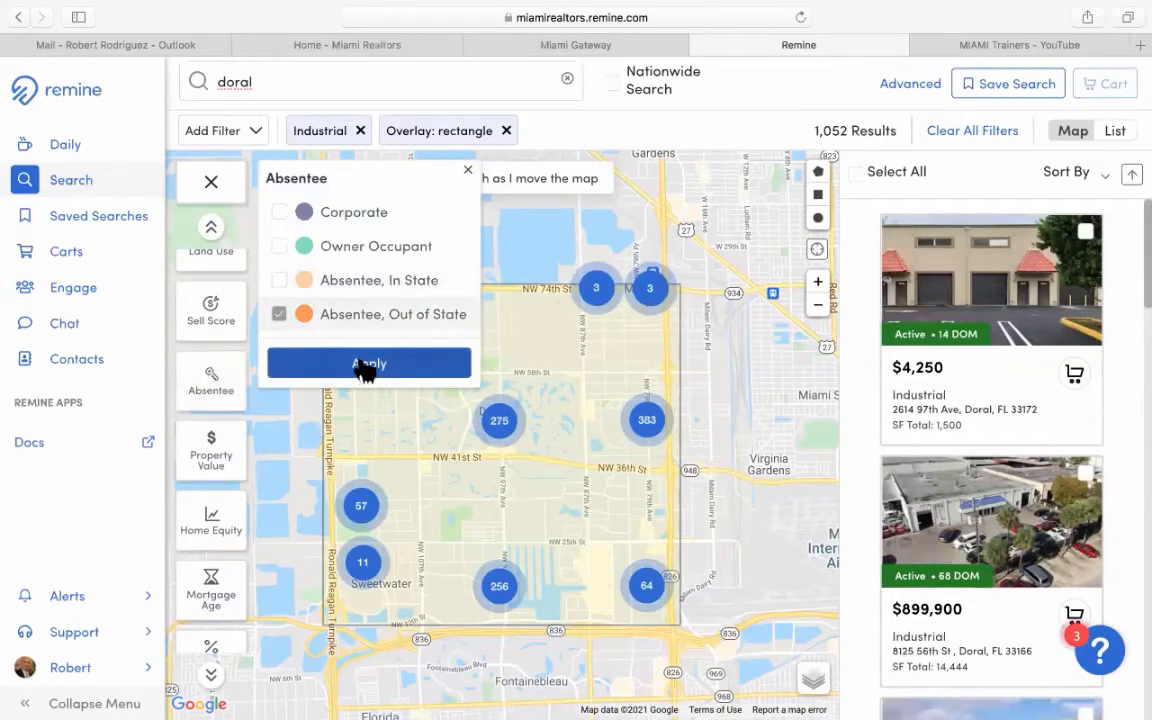
pyautogui.click(368, 364)
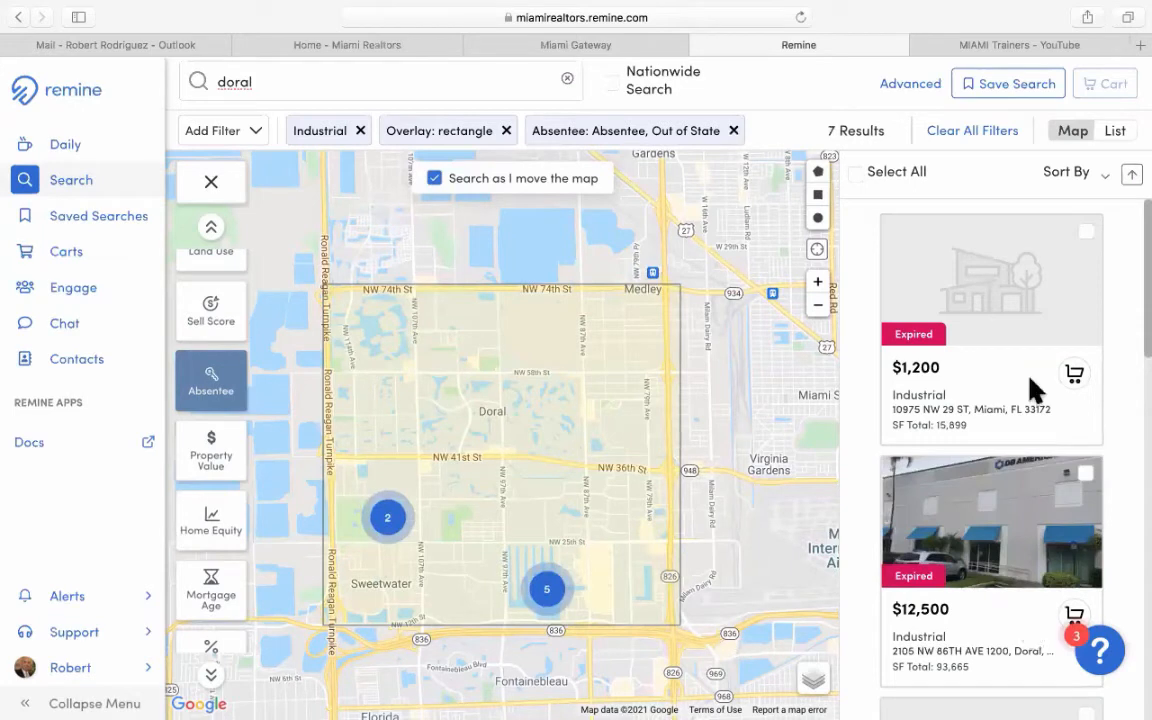
pyautogui.scroll(-5, 1040, 490)
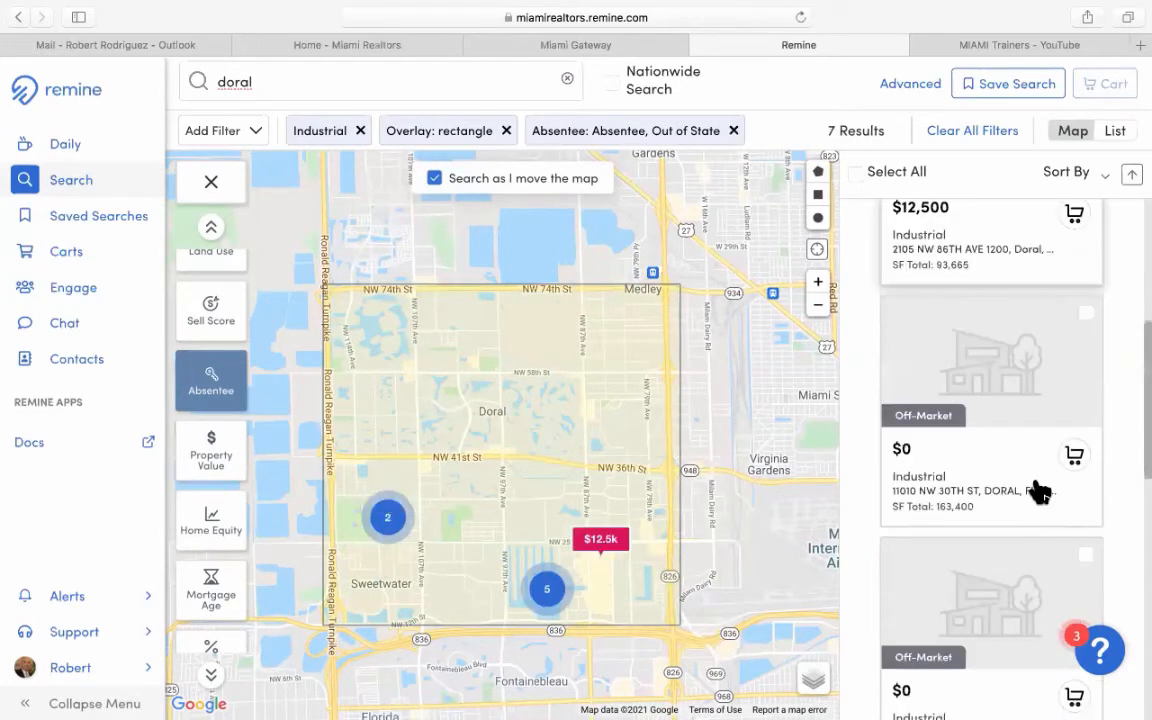
pyautogui.scroll(-1, 1040, 490)
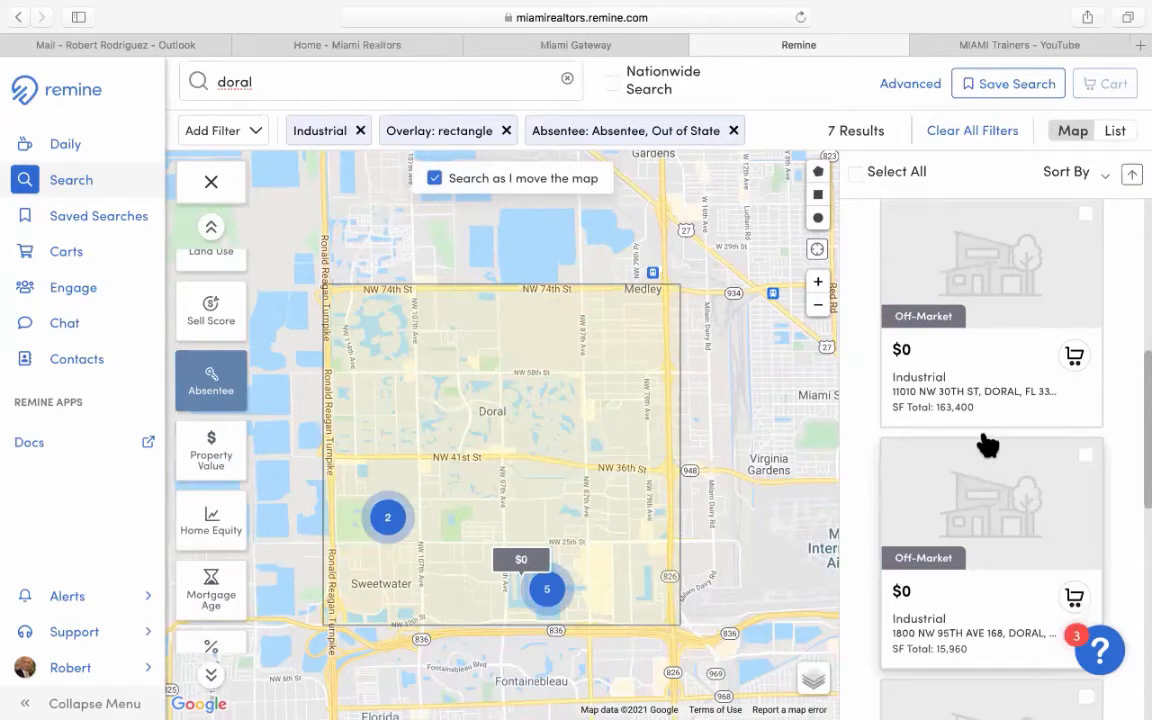
pyautogui.scroll(-3, 987, 445)
pyautogui.scroll(-4, 987, 445)
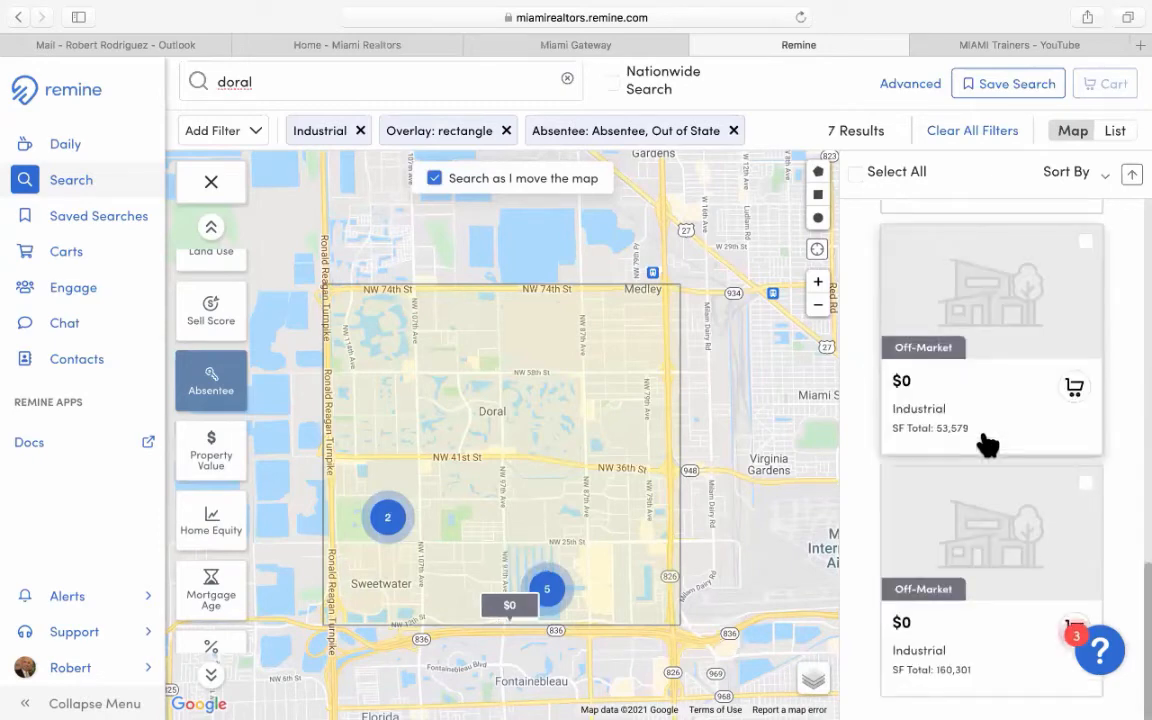
pyautogui.scroll(5, 987, 445)
pyautogui.scroll(1, 987, 445)
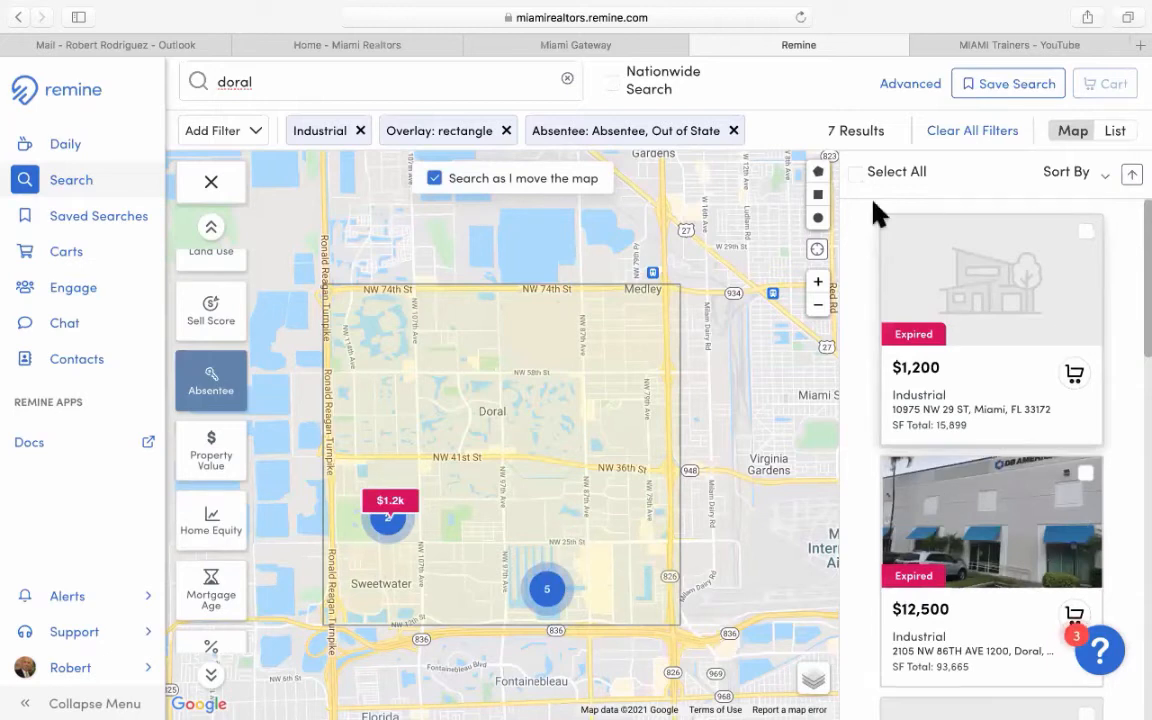
# Remove the Absentee, Out of State chip to restore 1,052 industrial results.
pyautogui.click(734, 132)
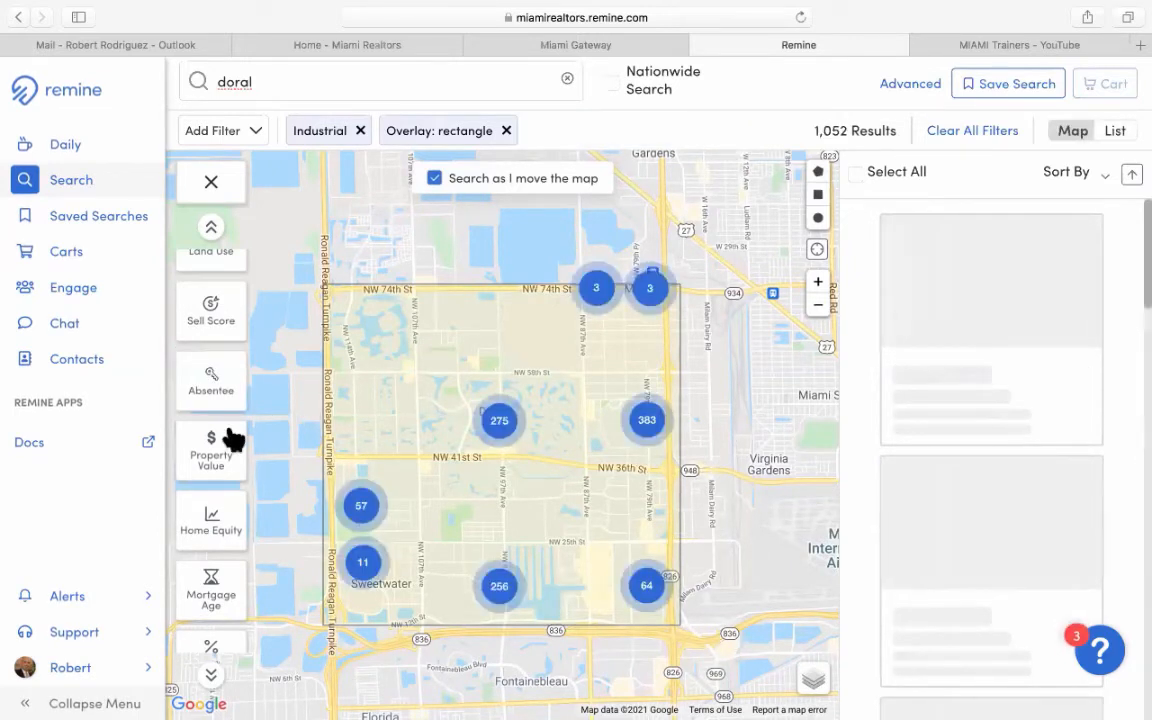
pyautogui.scroll(-1, 233, 440)
pyautogui.scroll(-3, 233, 440)
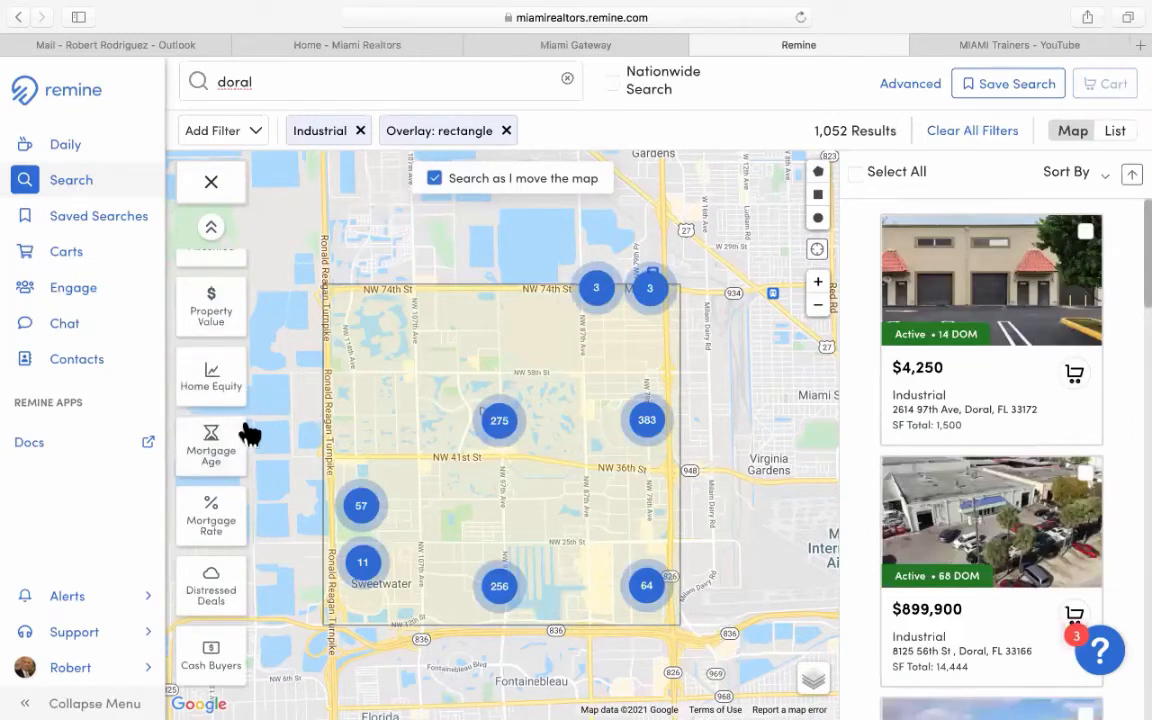
# Turn on Cash Buyers and zoom in three levels to centre the two cash-buyer properties.
pyautogui.click(203, 653)
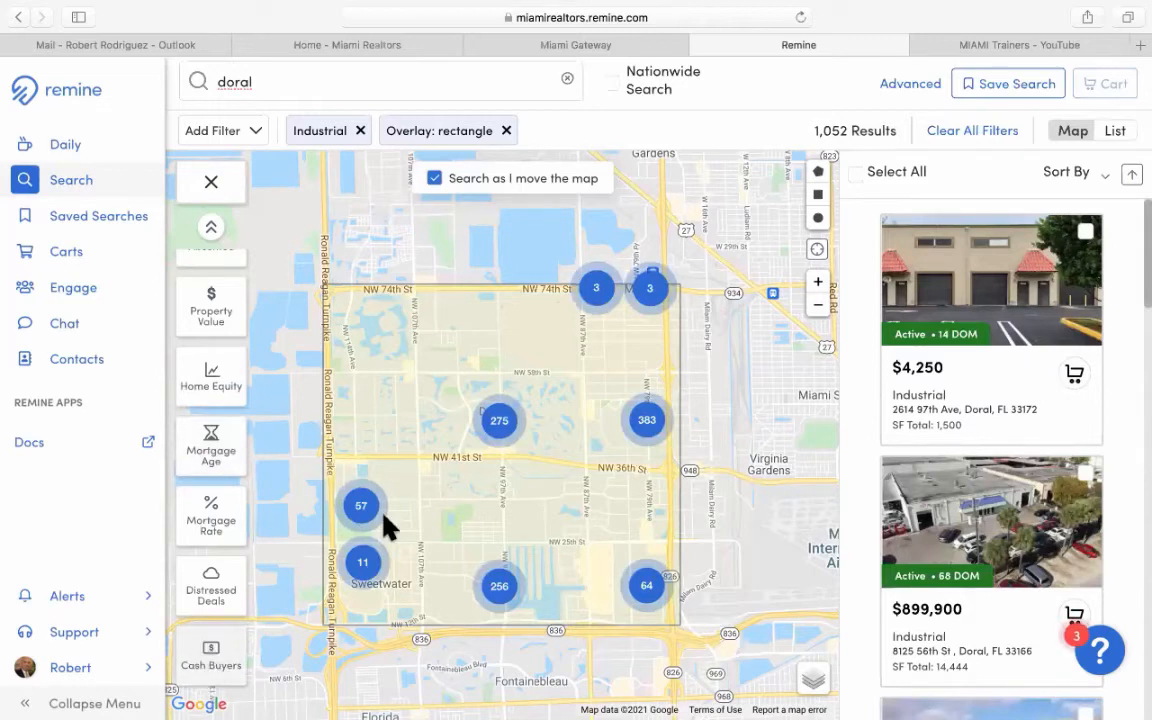
pyautogui.click(820, 284)
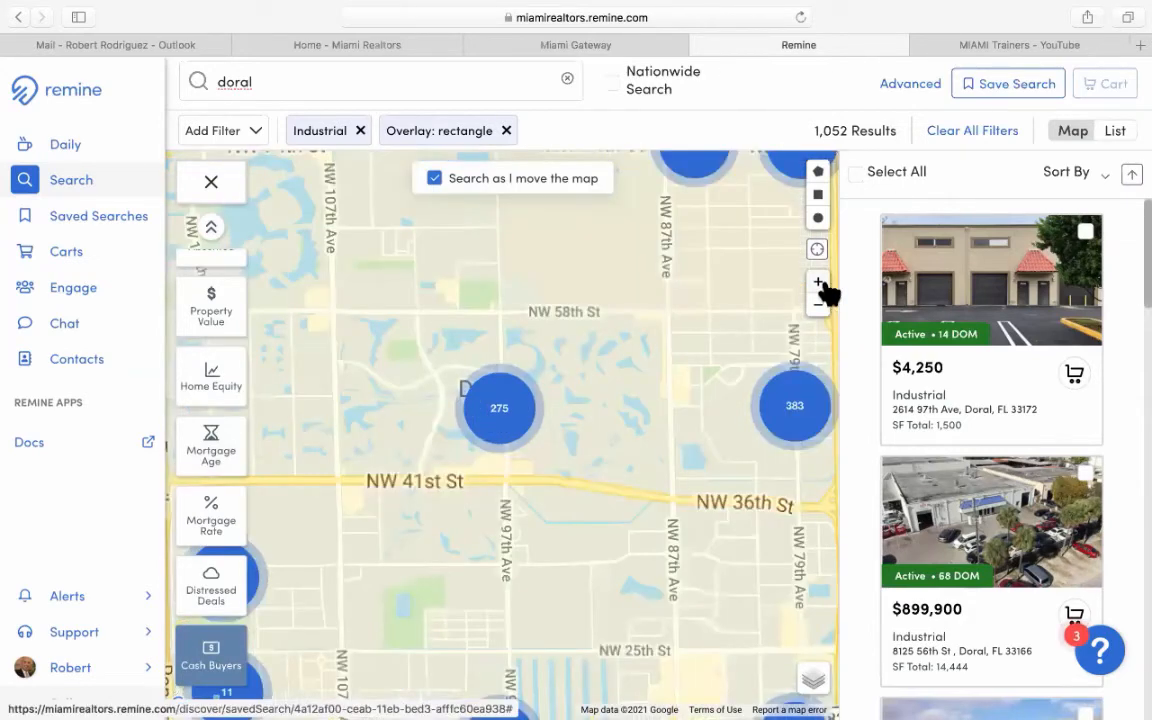
pyautogui.click(820, 284)
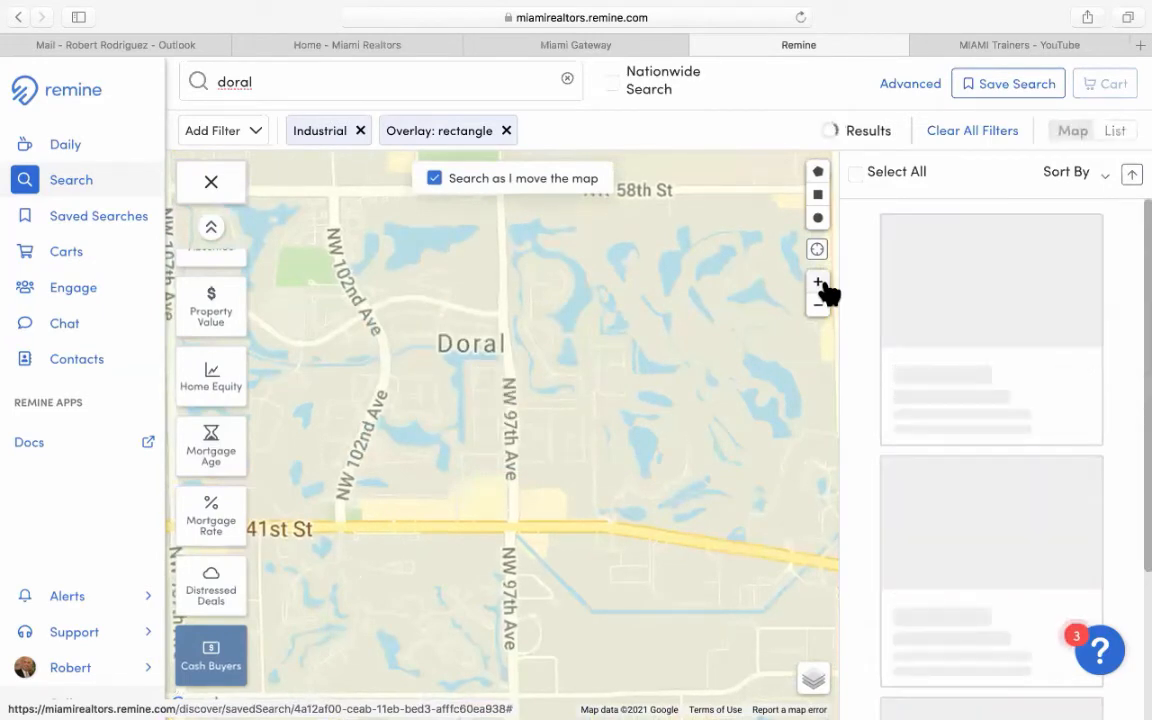
pyautogui.click(819, 284)
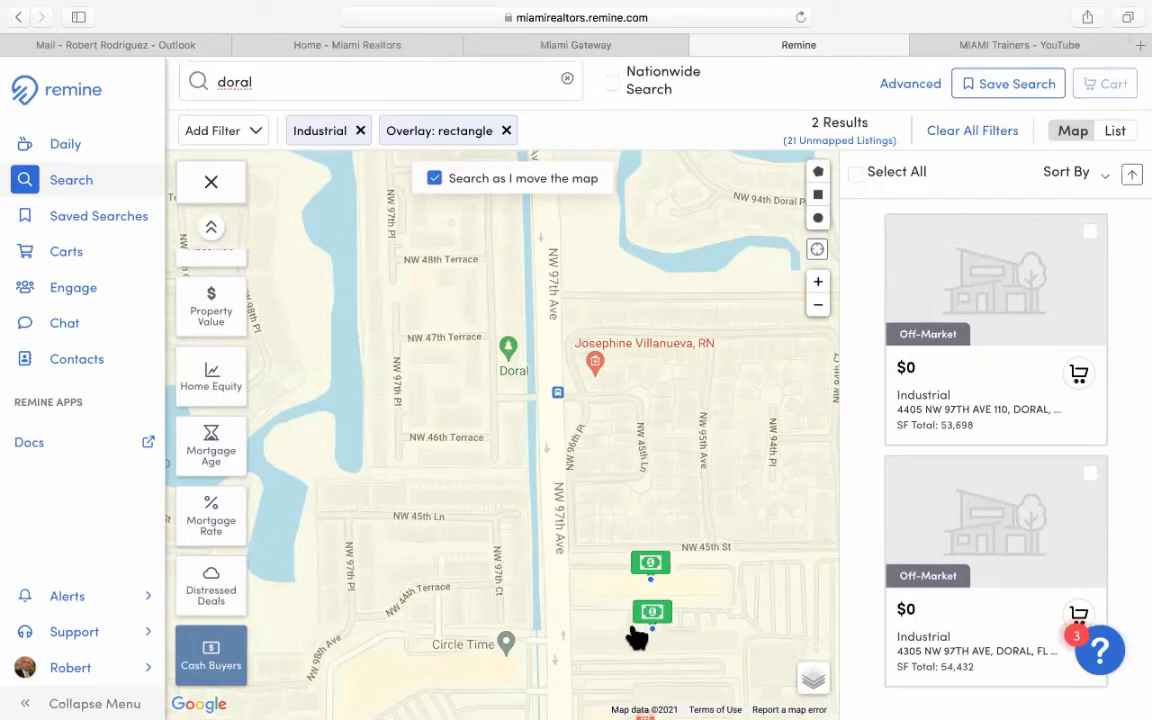
pyautogui.moveTo(699, 650); pyautogui.dragTo(570, 400)
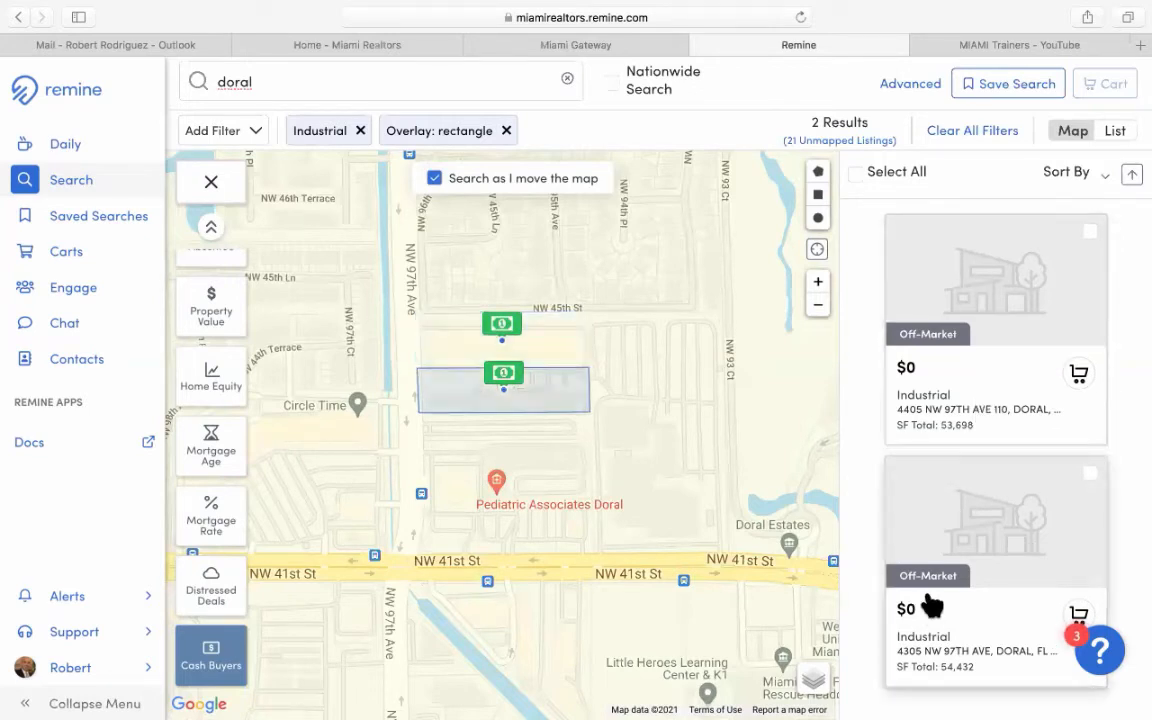
pyautogui.click(940, 344)
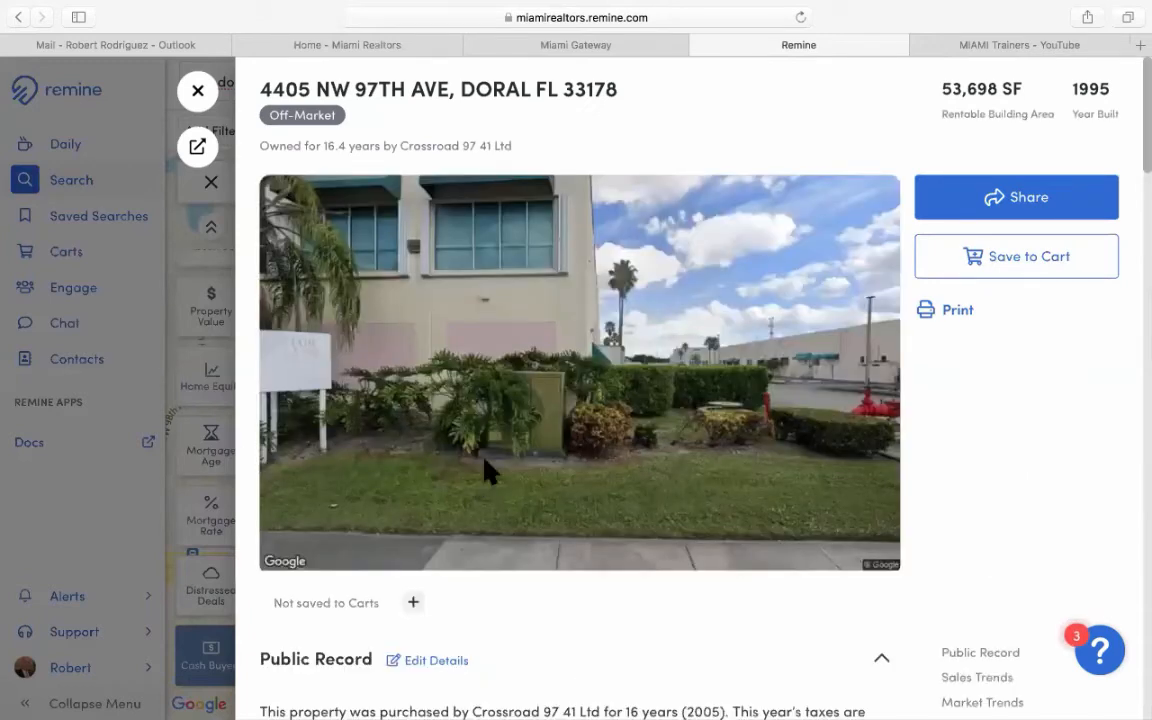
pyautogui.scroll(-5, 570, 475)
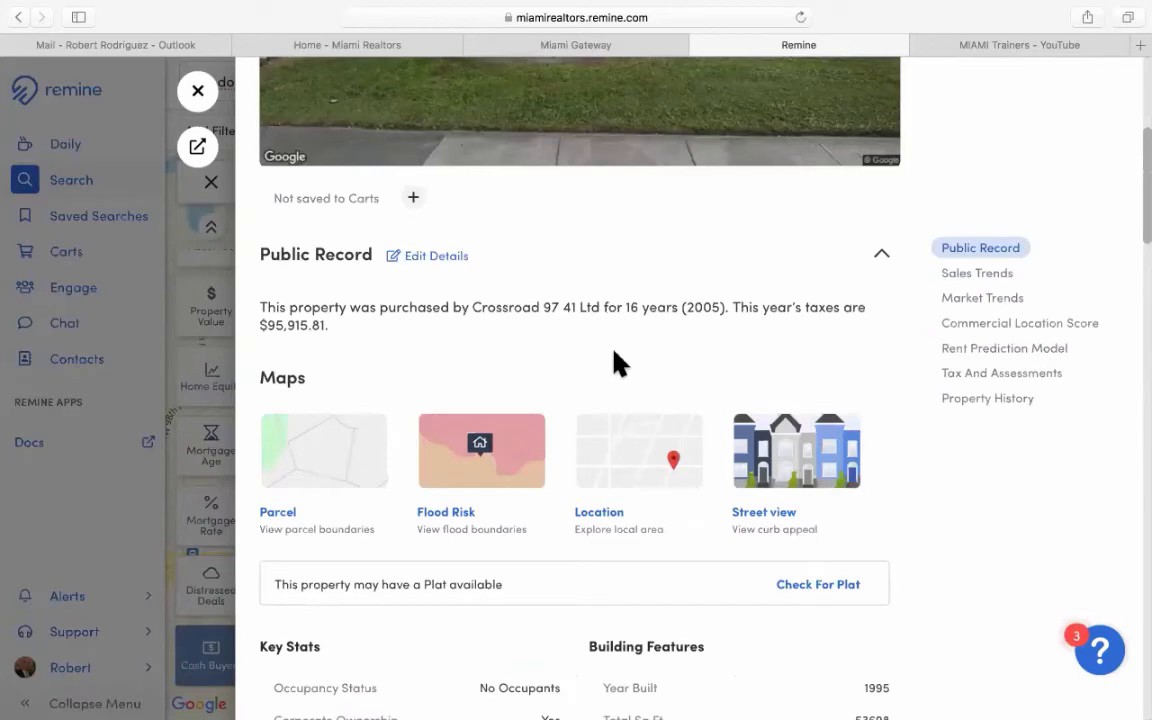
pyautogui.scroll(-1, 617, 363)
pyautogui.scroll(-1, 617, 363)
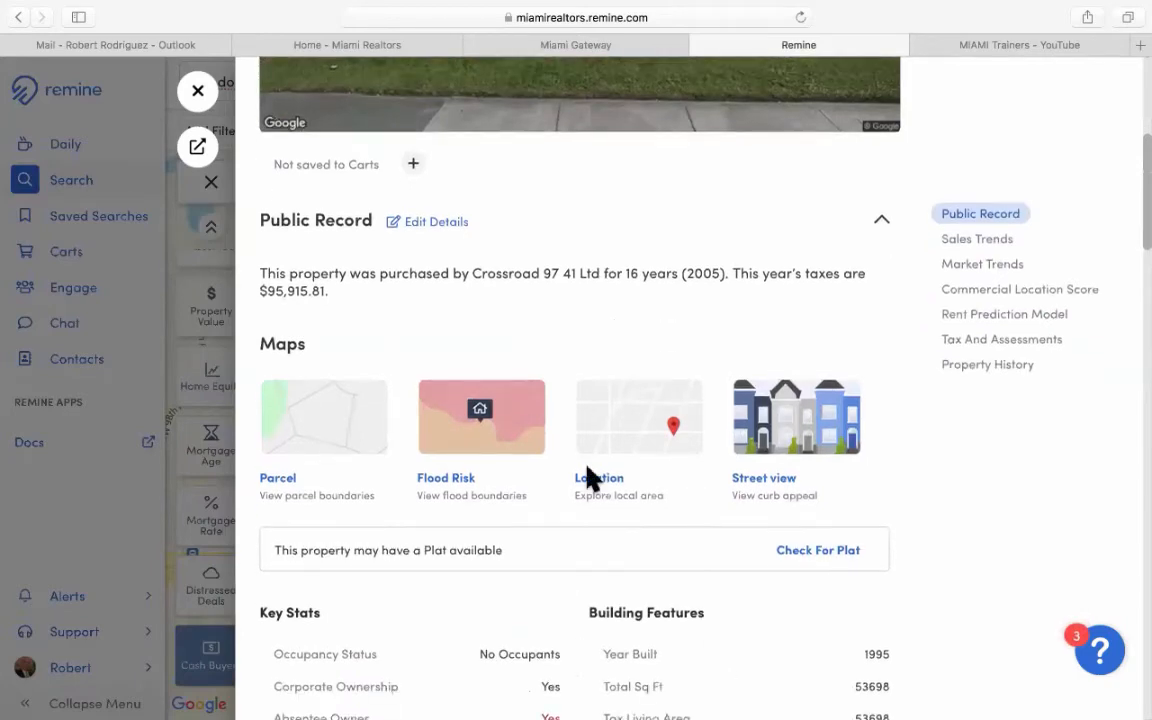
pyautogui.scroll(-5, 493, 512)
pyautogui.scroll(-2, 494, 513)
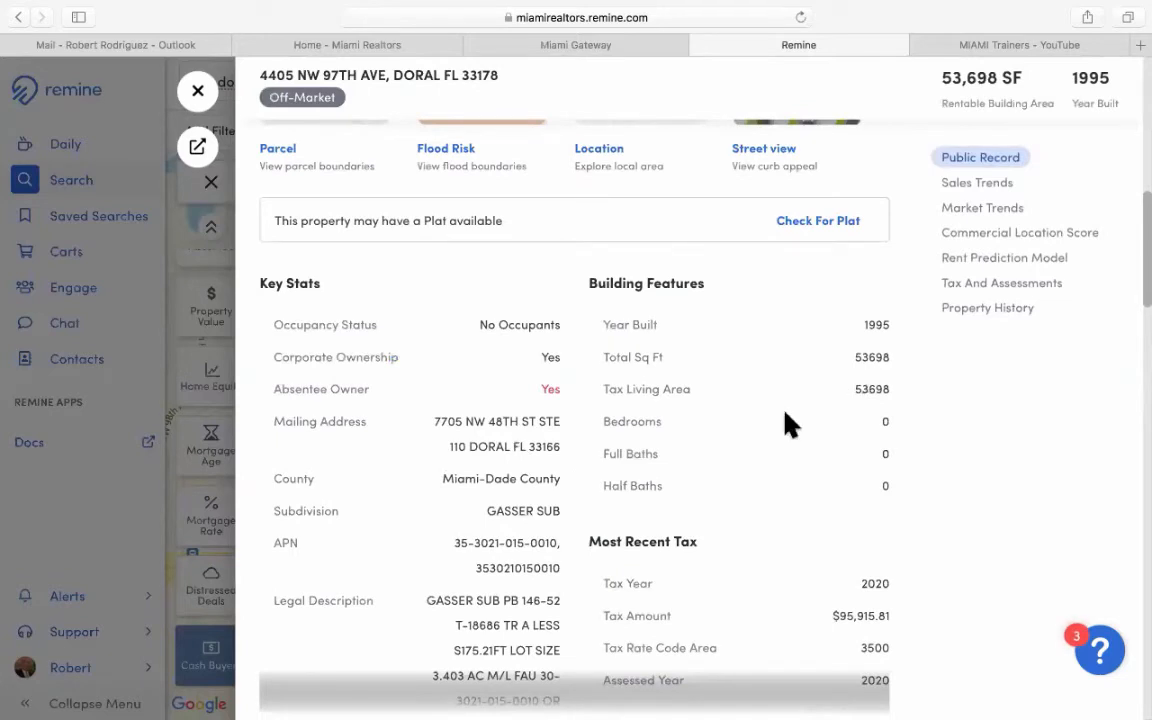
pyautogui.scroll(-3, 786, 425)
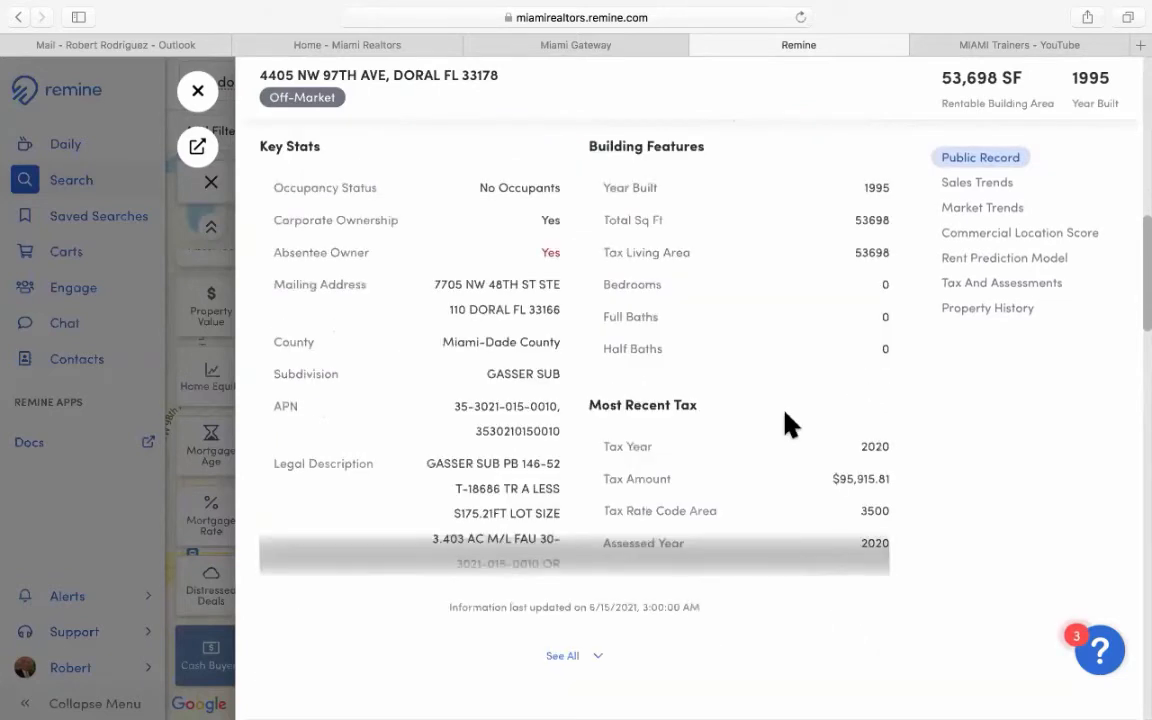
pyautogui.scroll(-3, 786, 425)
pyautogui.scroll(-9, 786, 425)
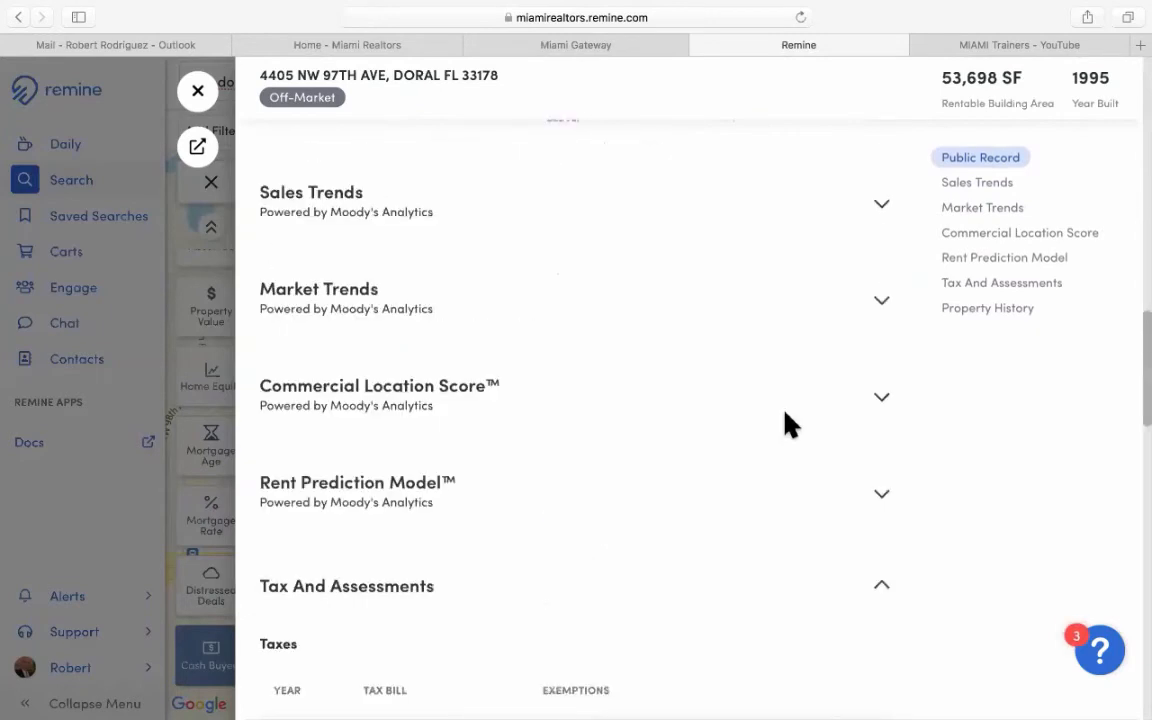
pyautogui.scroll(-5, 786, 425)
pyautogui.scroll(-15, 786, 425)
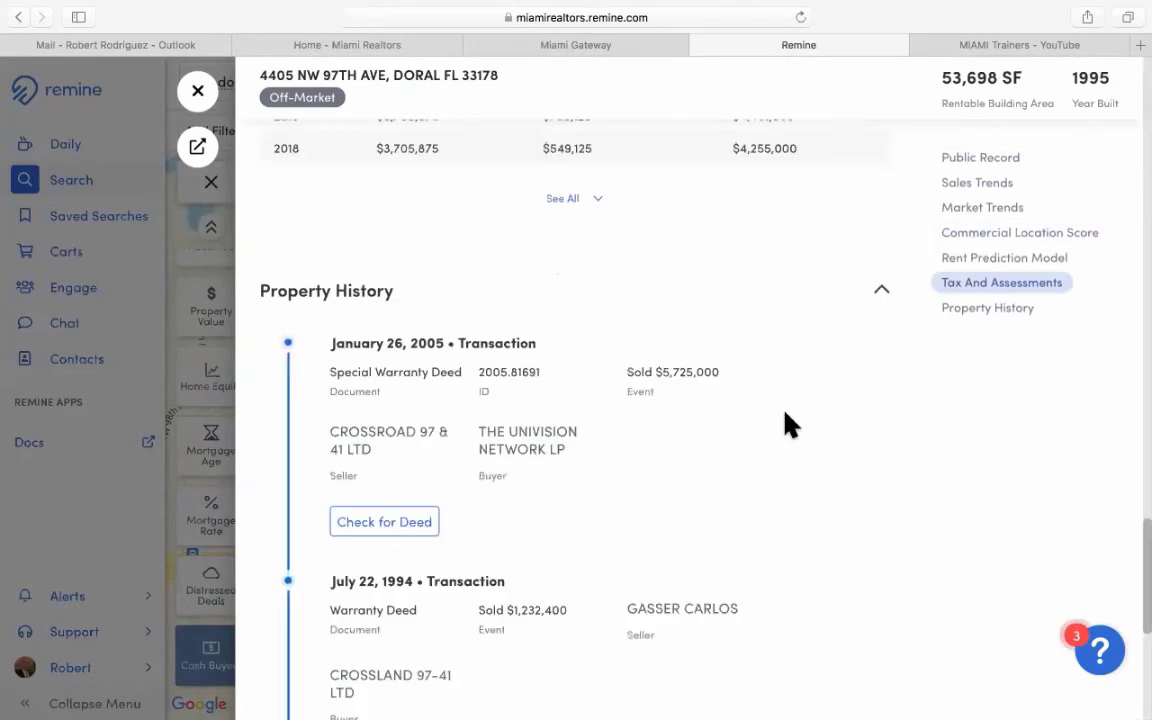
pyautogui.scroll(-10, 786, 425)
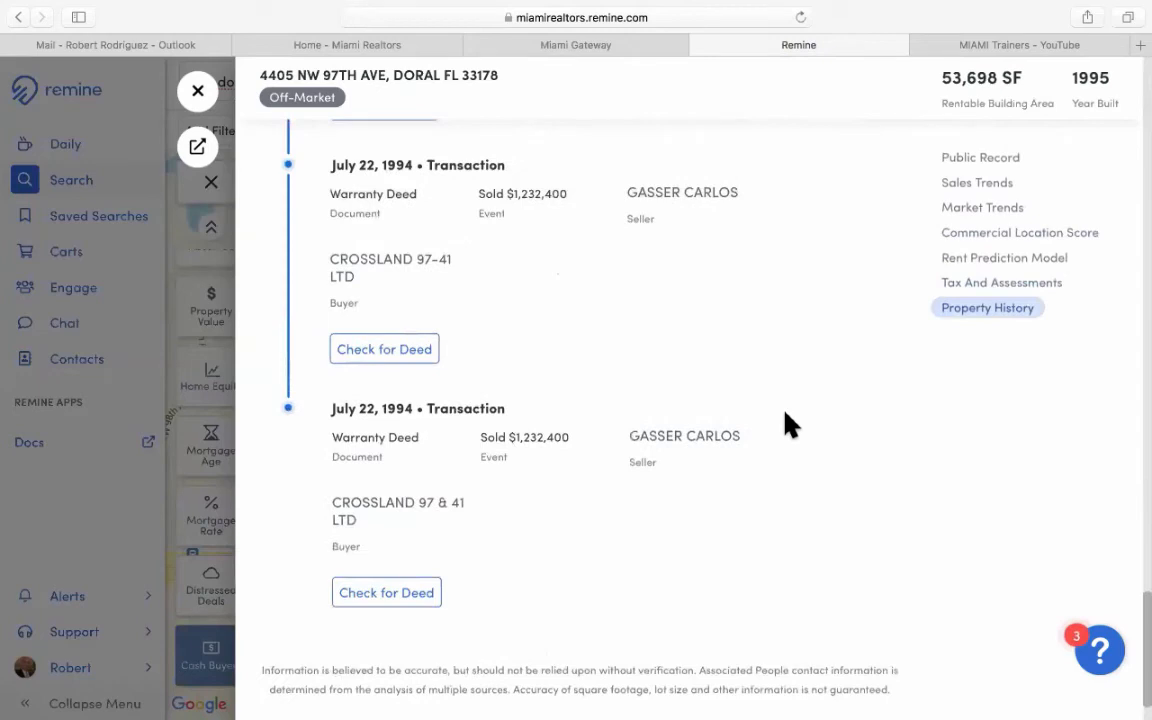
pyautogui.scroll(1, 786, 425)
pyautogui.scroll(9, 786, 425)
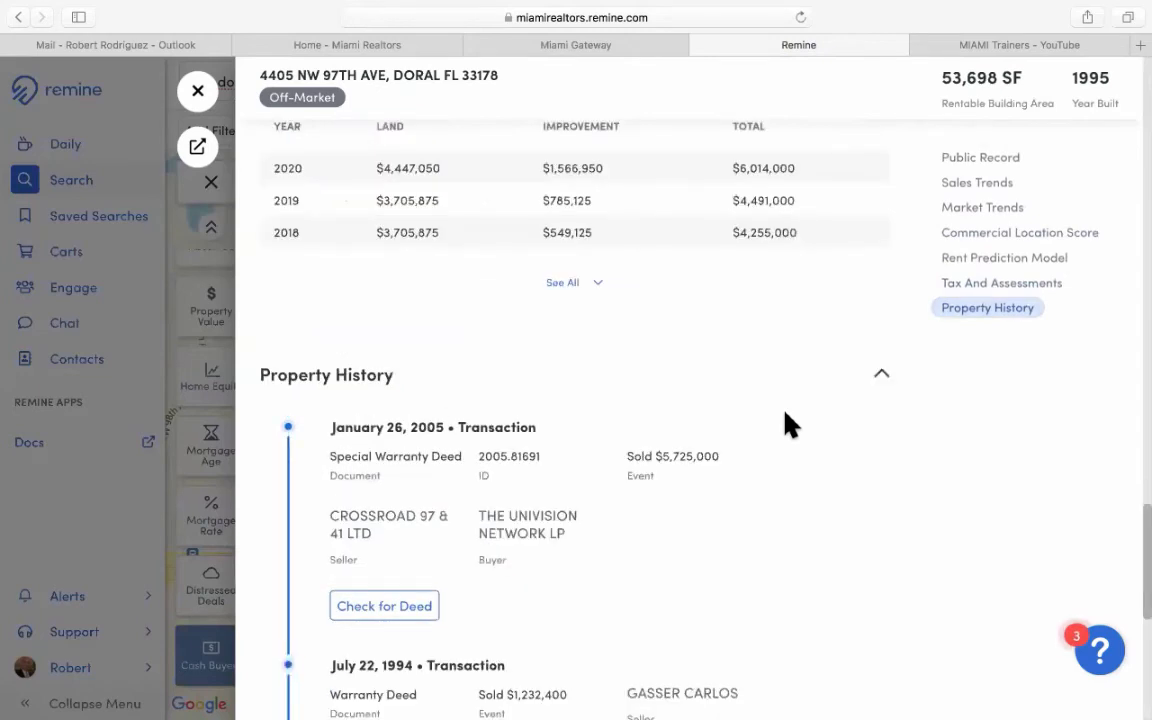
pyautogui.scroll(8, 786, 425)
pyautogui.scroll(10, 786, 425)
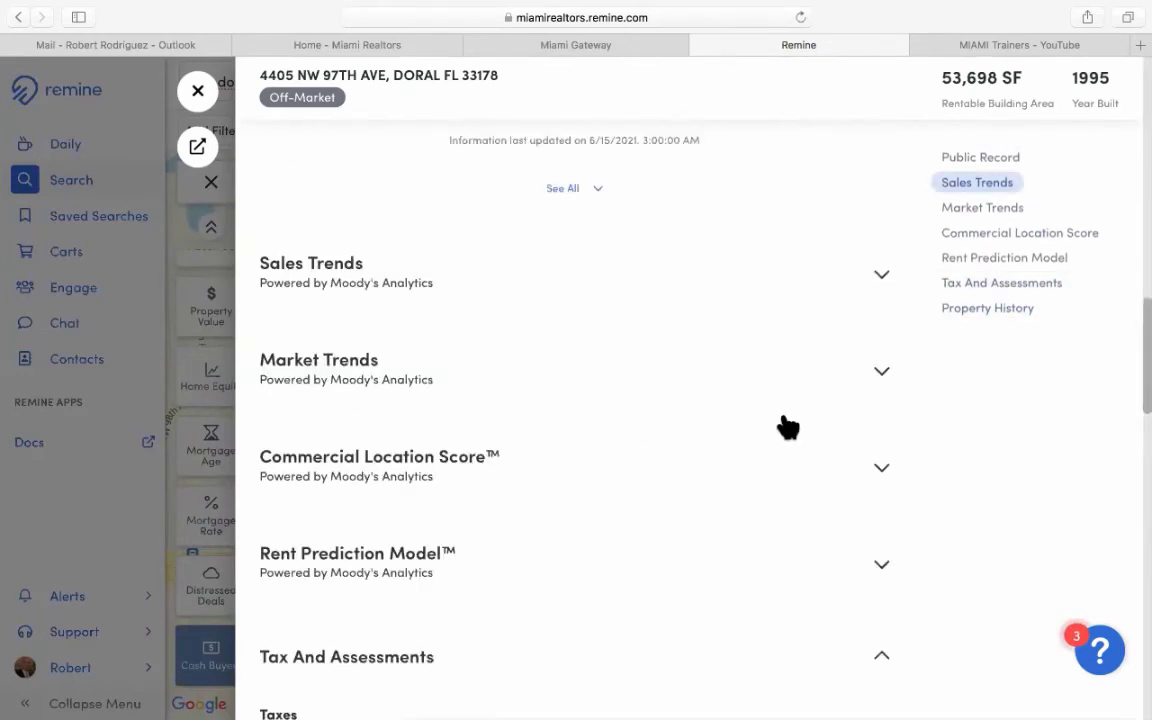
pyautogui.scroll(10, 786, 425)
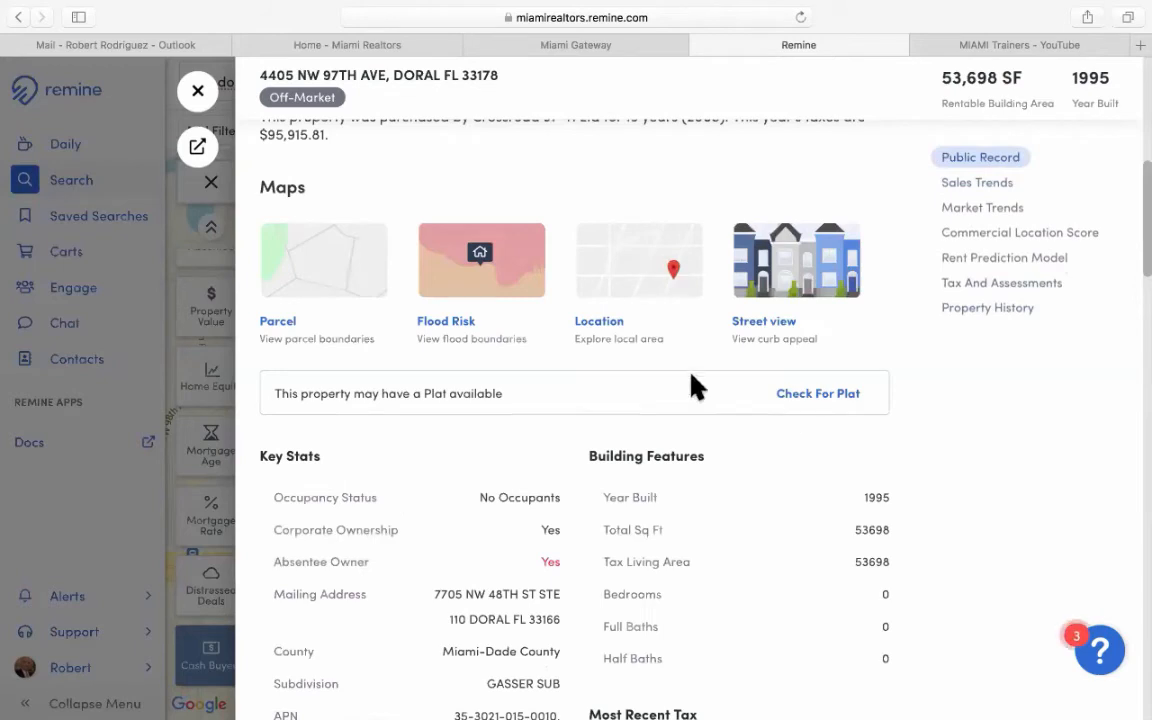
pyautogui.scroll(10, 695, 385)
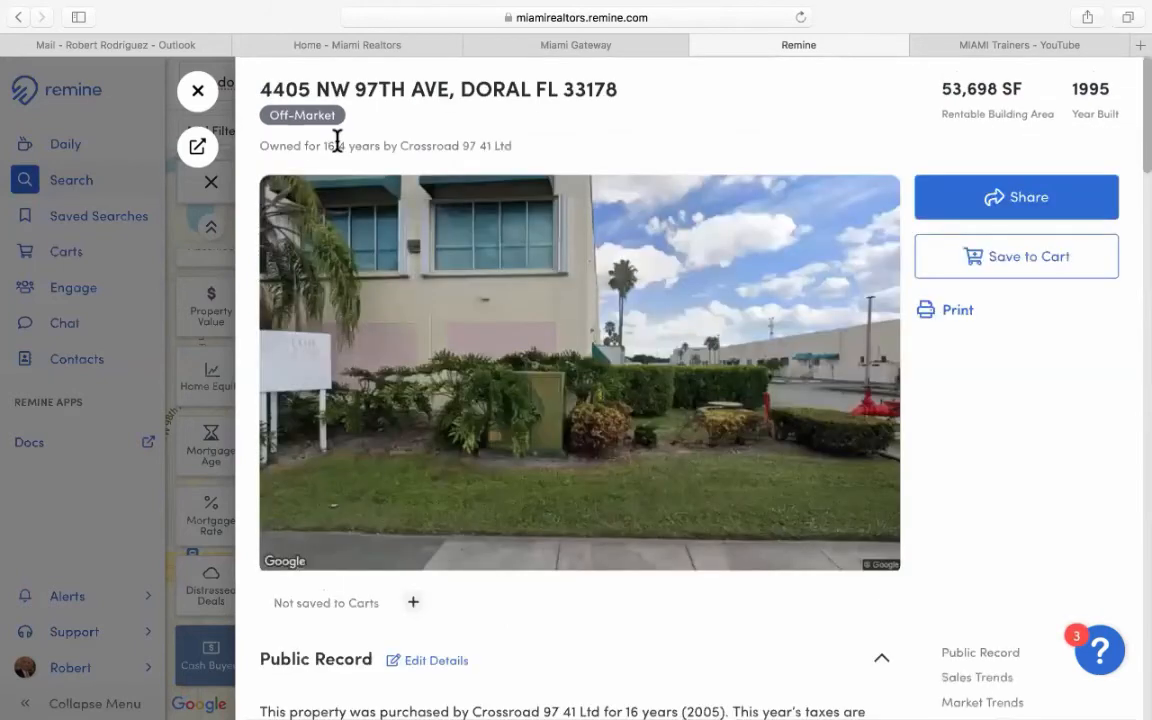
# Close the property details and zoom out until the whole Doral rectangle overlay is visible.
pyautogui.click(199, 93)
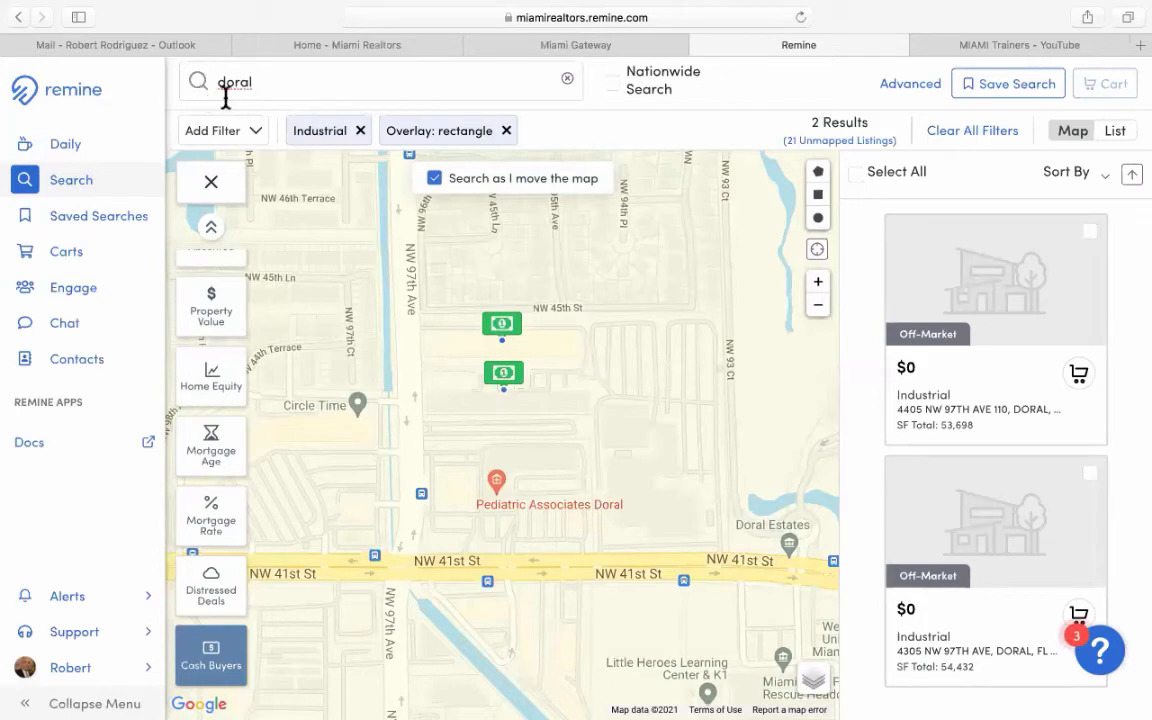
pyautogui.click(818, 310)
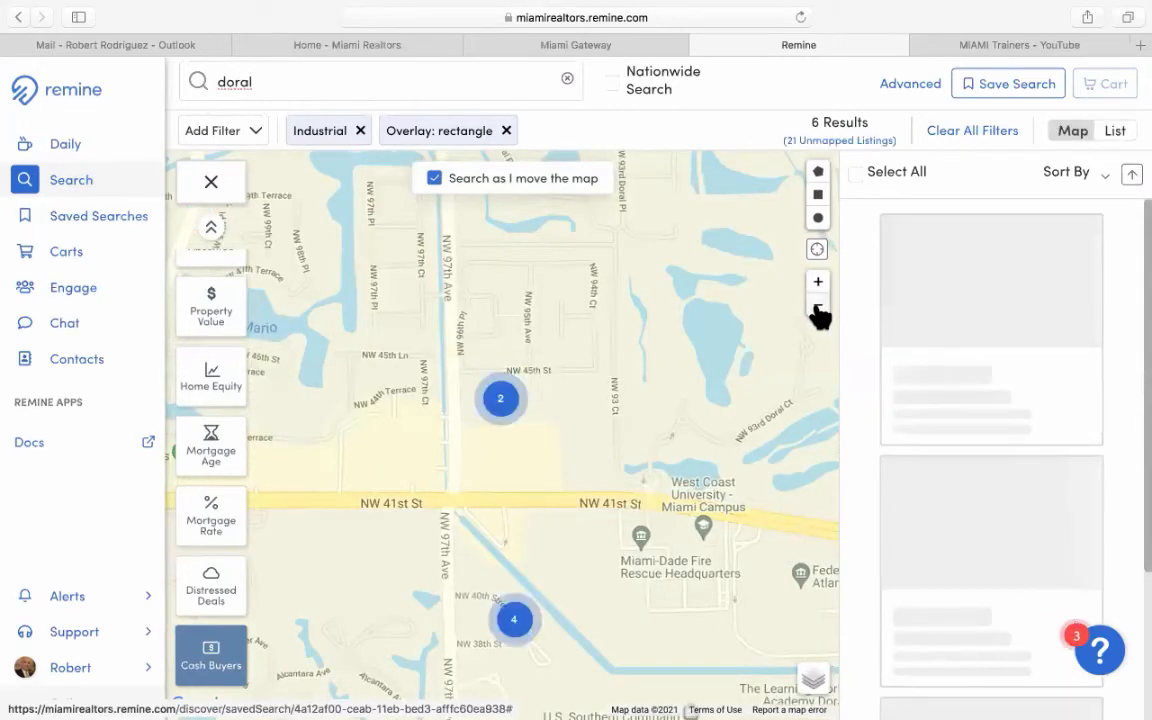
pyautogui.click(818, 310)
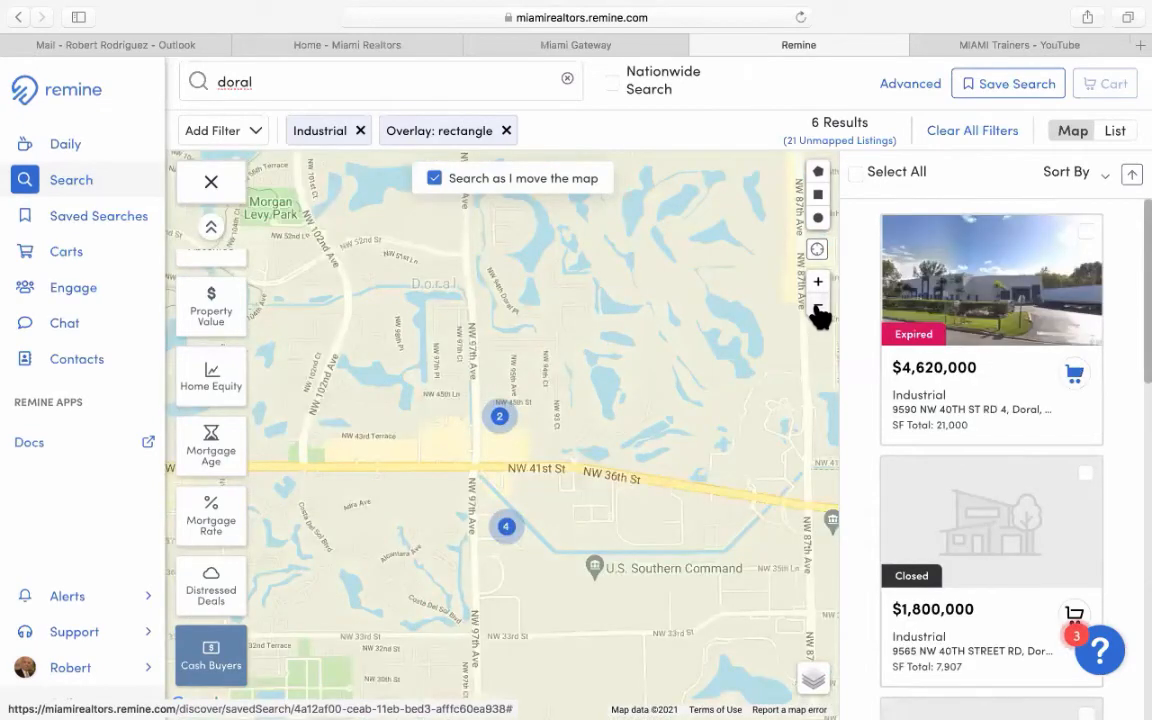
pyautogui.click(818, 310)
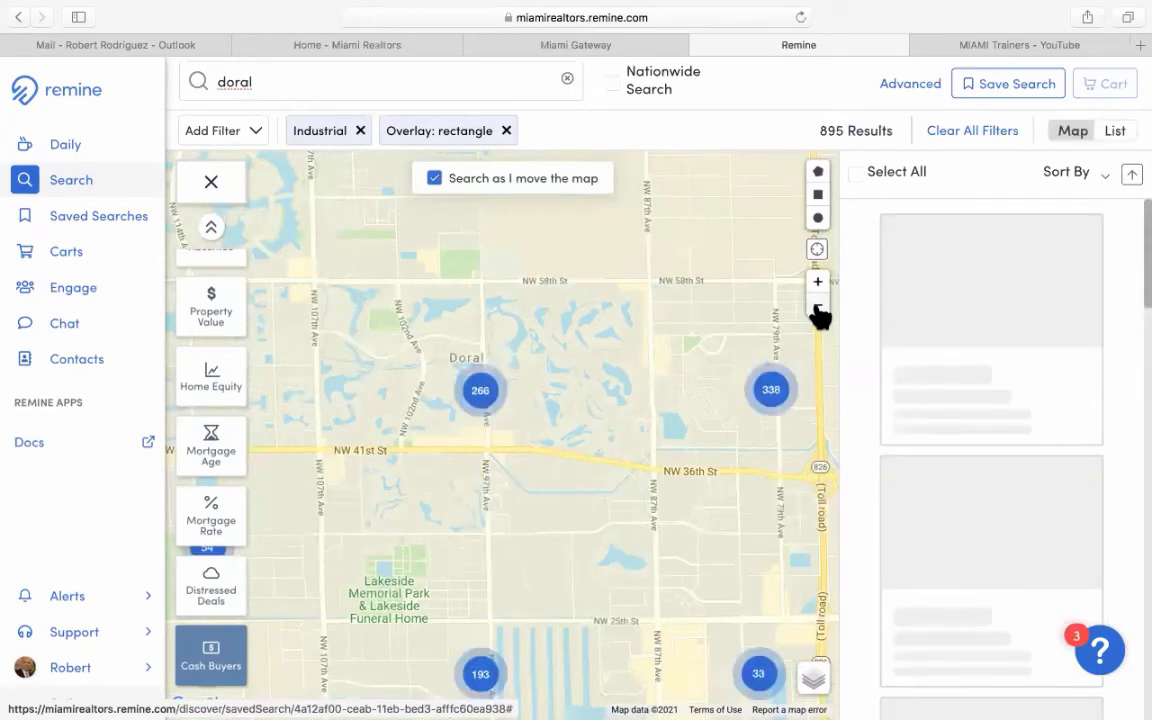
pyautogui.doubleClick(818, 310)
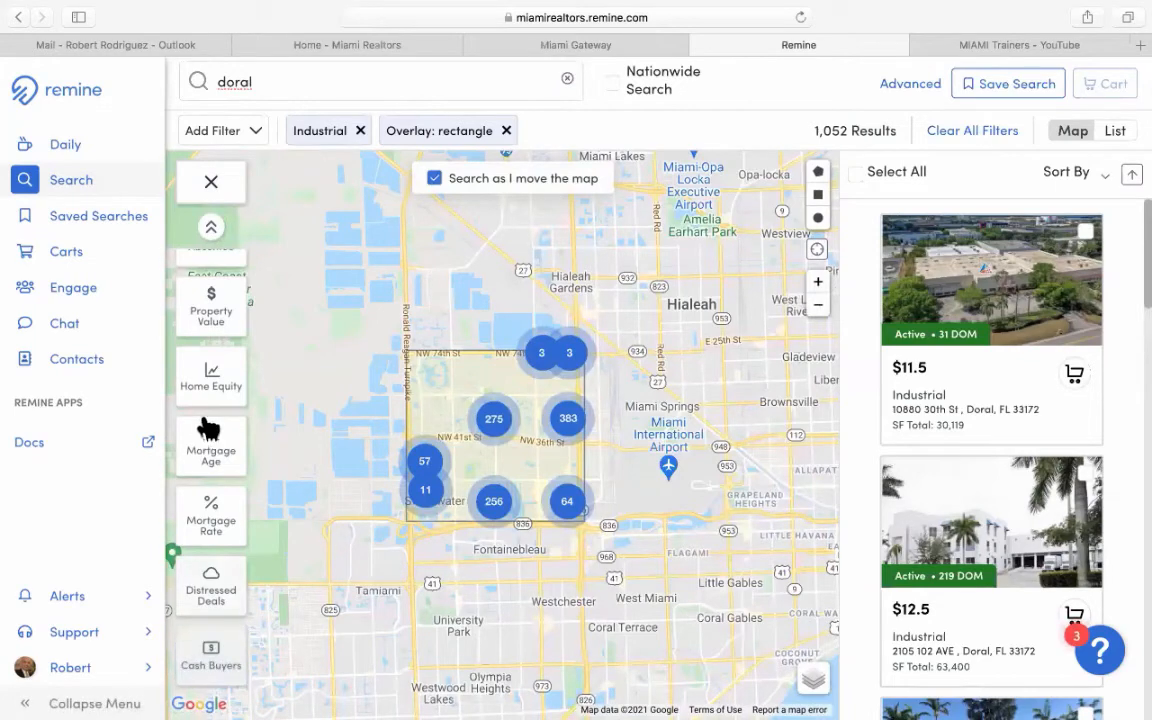
pyautogui.scroll(1, 208, 430)
pyautogui.scroll(3, 208, 430)
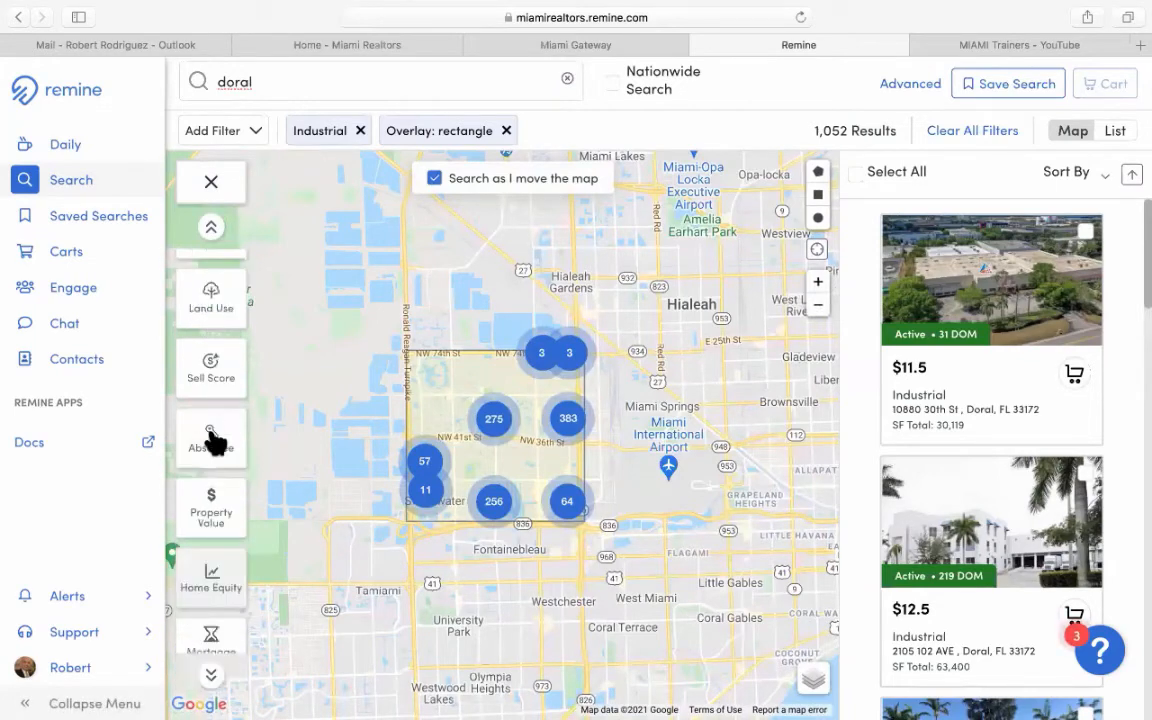
# Set the Absentee filter to Corporate and remove the Industrial property type filter.
pyautogui.click(211, 438)
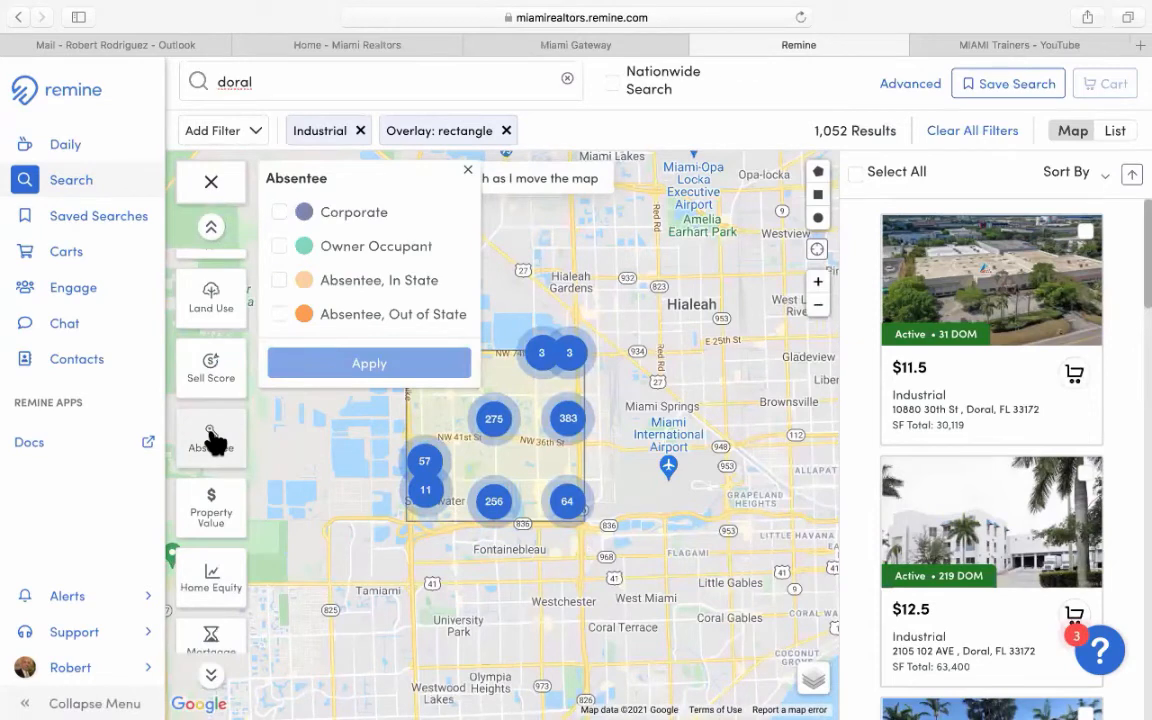
pyautogui.click(360, 214)
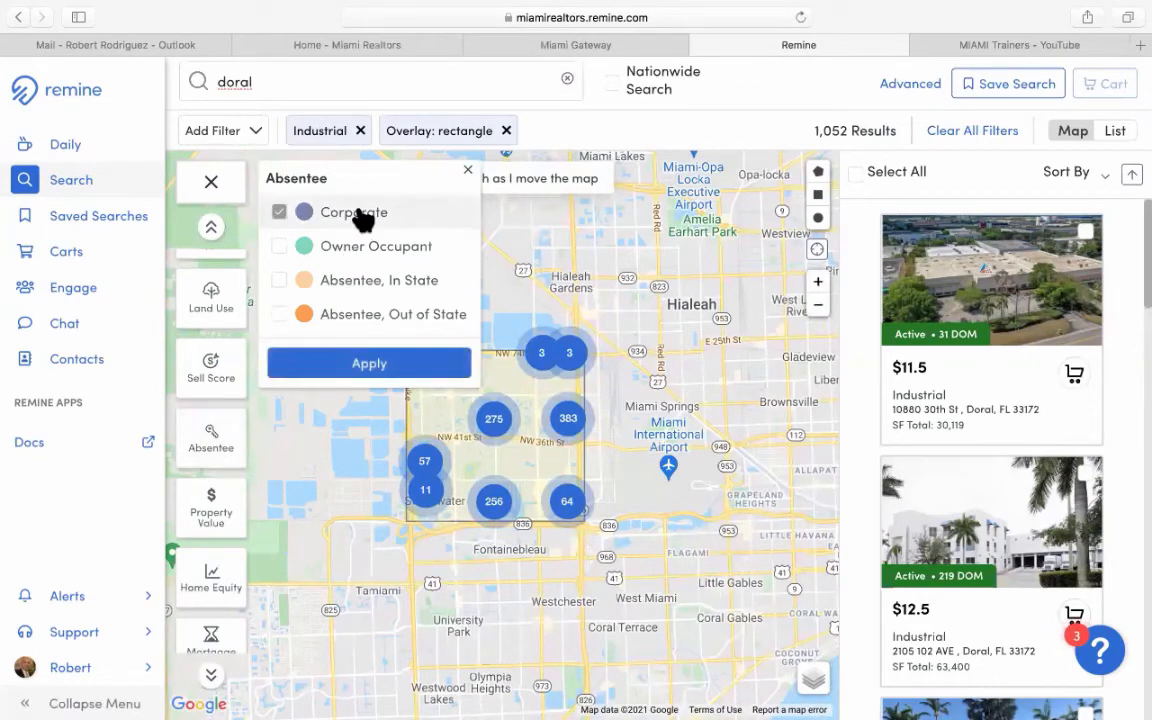
pyautogui.click(381, 366)
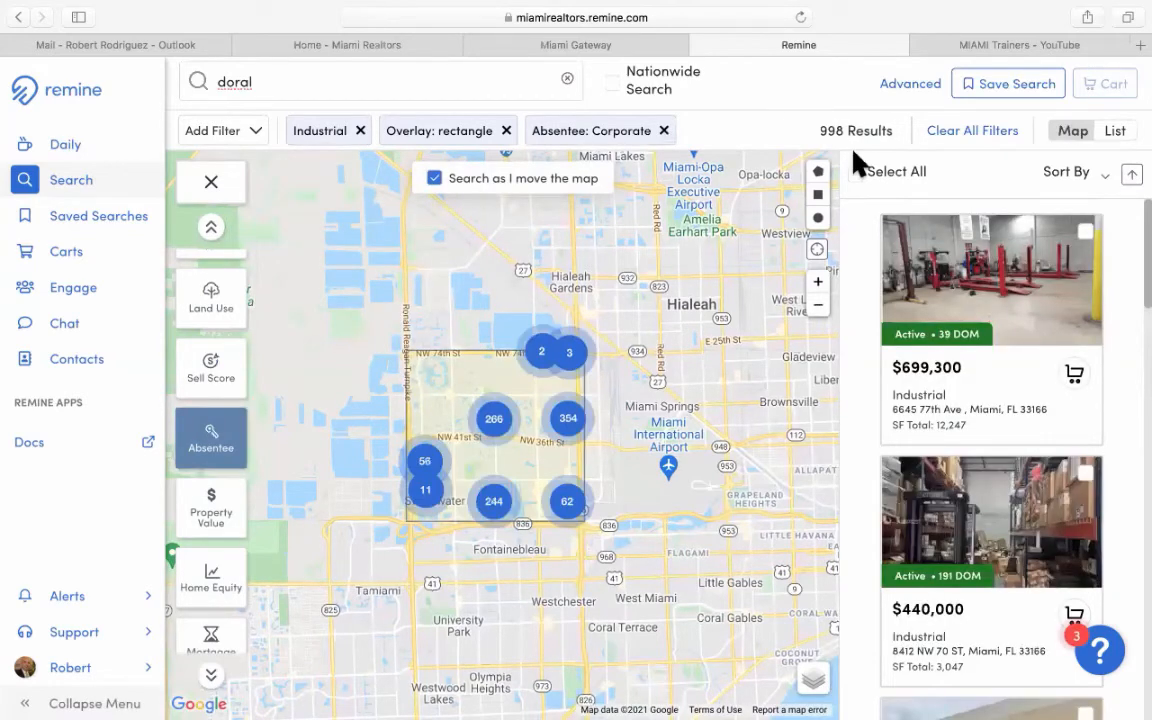
pyautogui.click(360, 131)
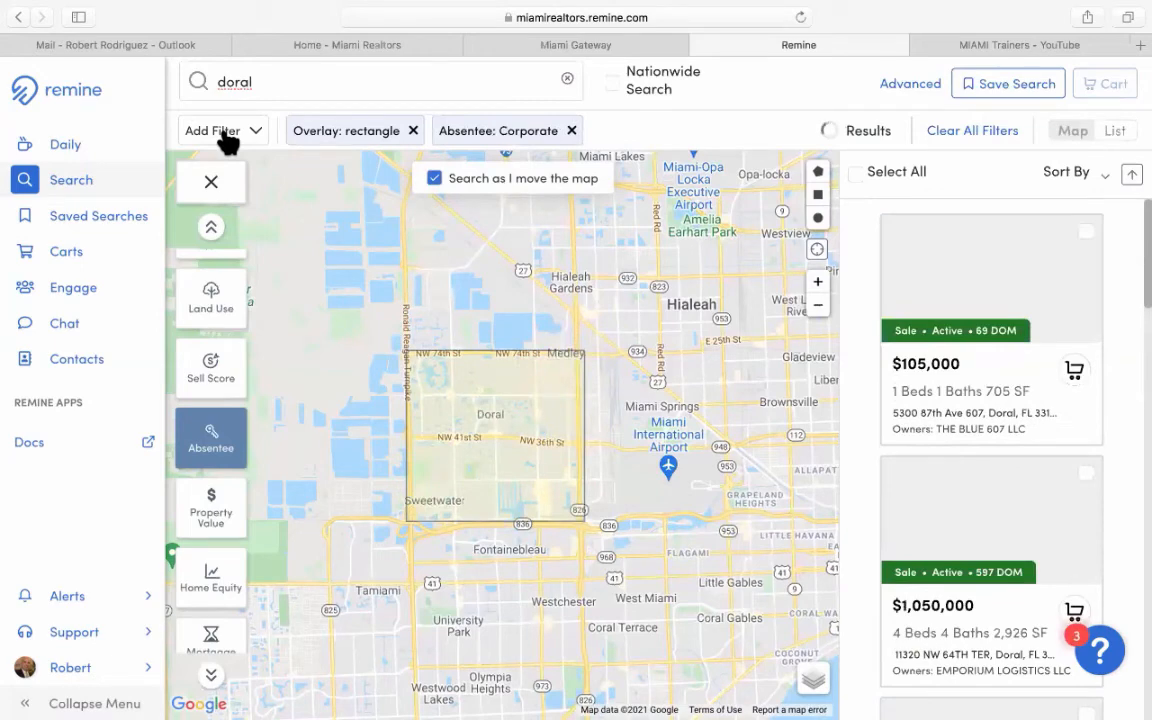
# Add an Office property-type filter to the corporate-owned Doral search, leaving 134 results.
pyautogui.click(226, 136)
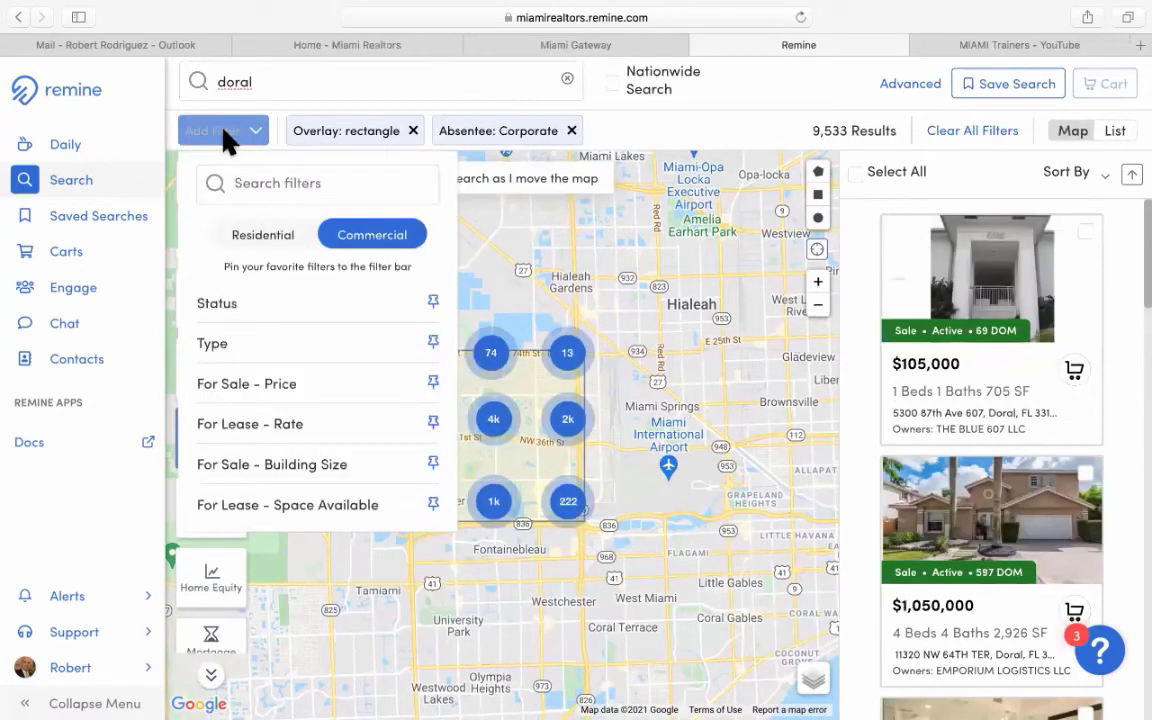
pyautogui.click(270, 355)
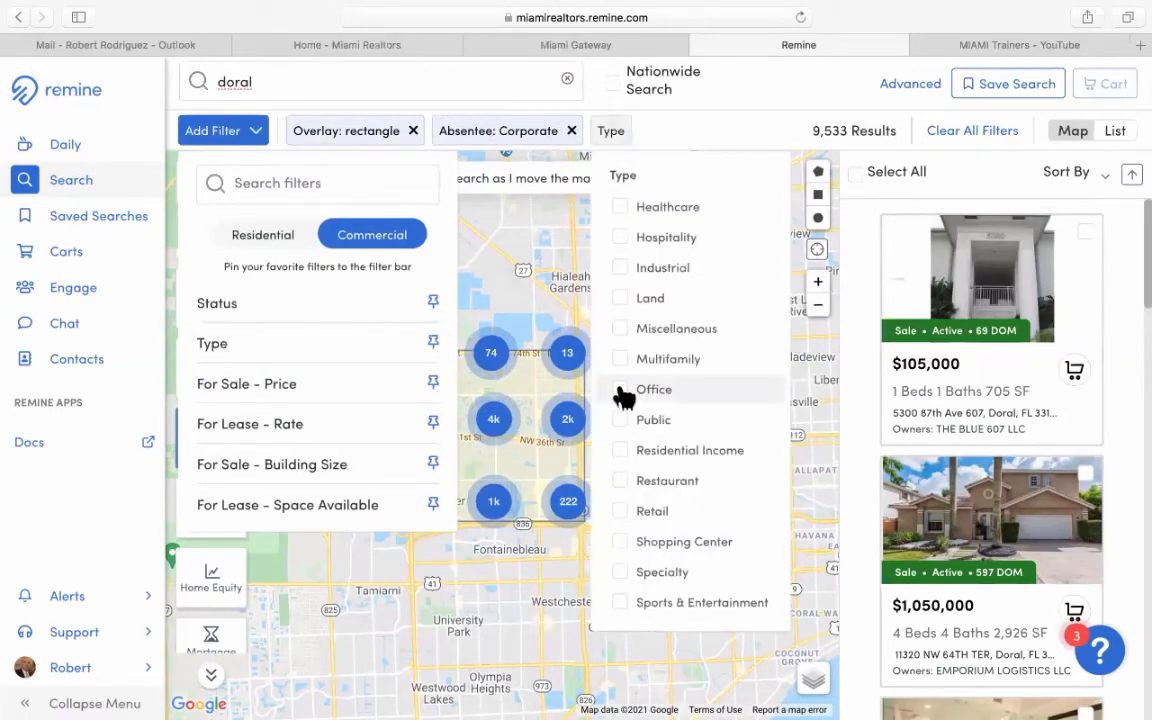
pyautogui.click(621, 391)
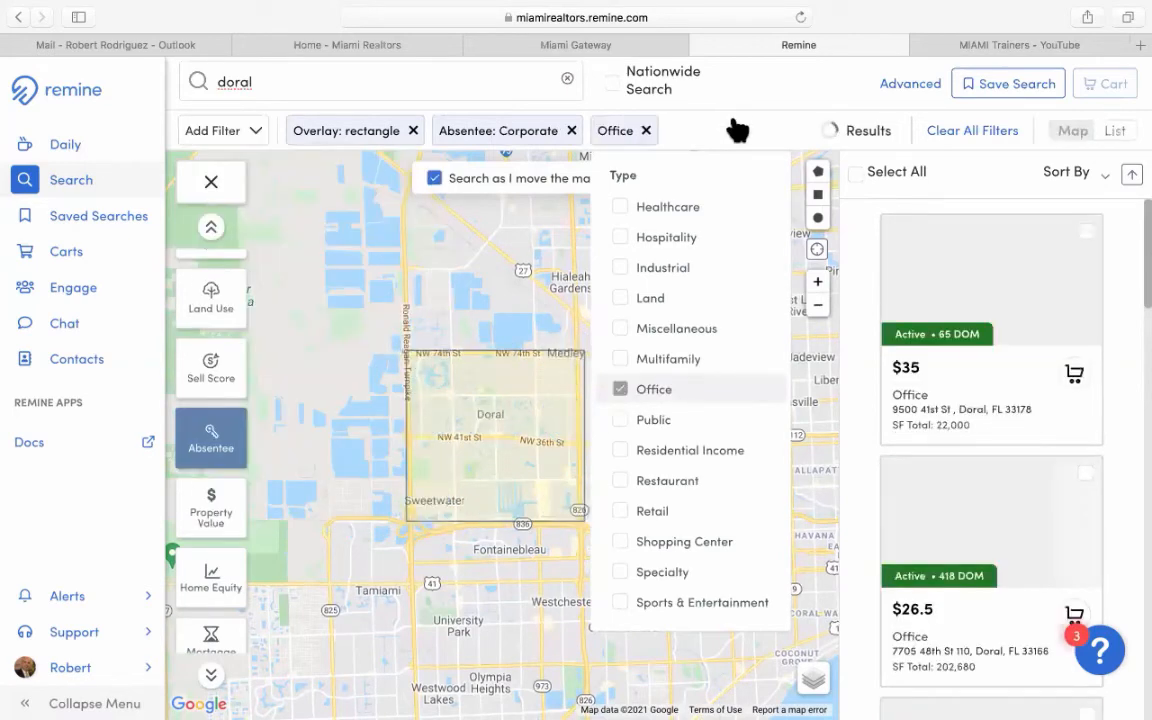
pyautogui.click(736, 125)
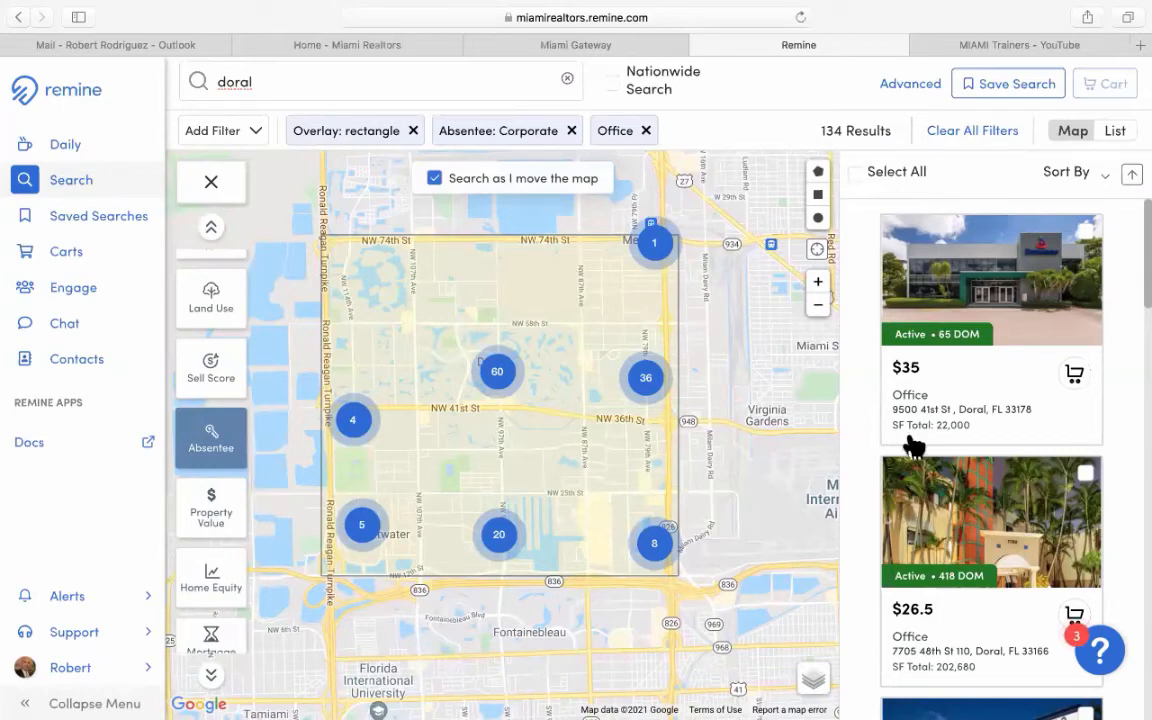
# Select all 134 office results and add them to a new cart named 'Offices in Doral Corp Owned'.
pyautogui.click(855, 176)
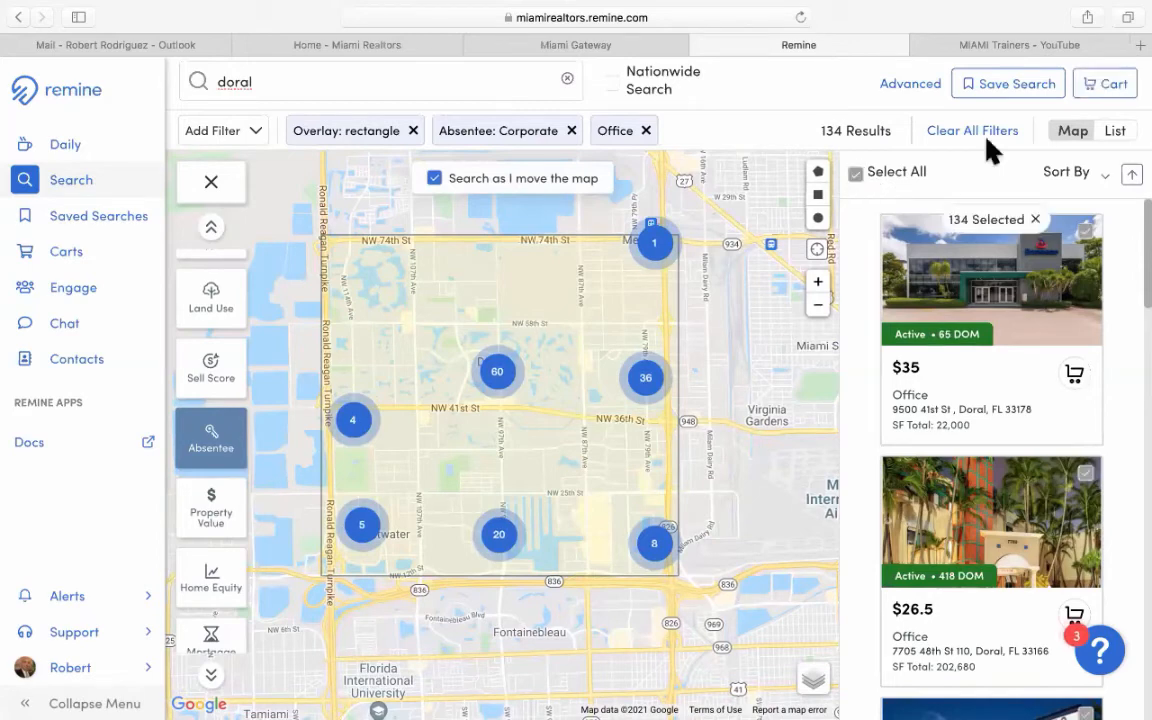
pyautogui.click(1110, 88)
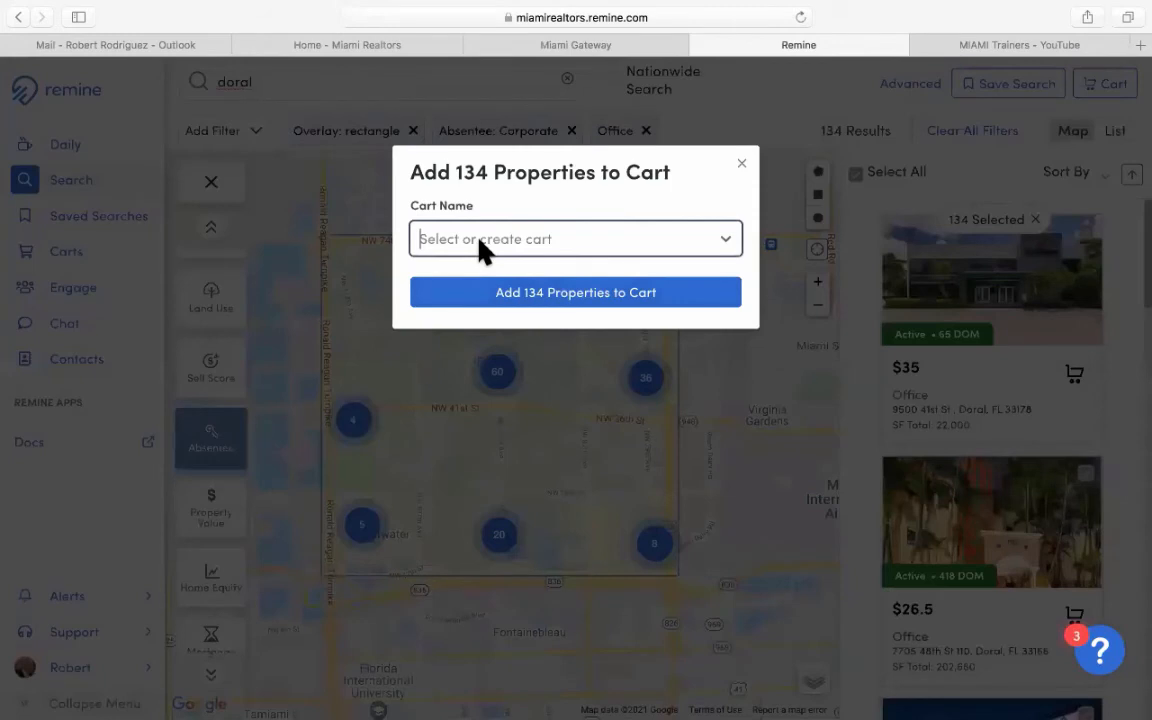
pyautogui.click(479, 242)
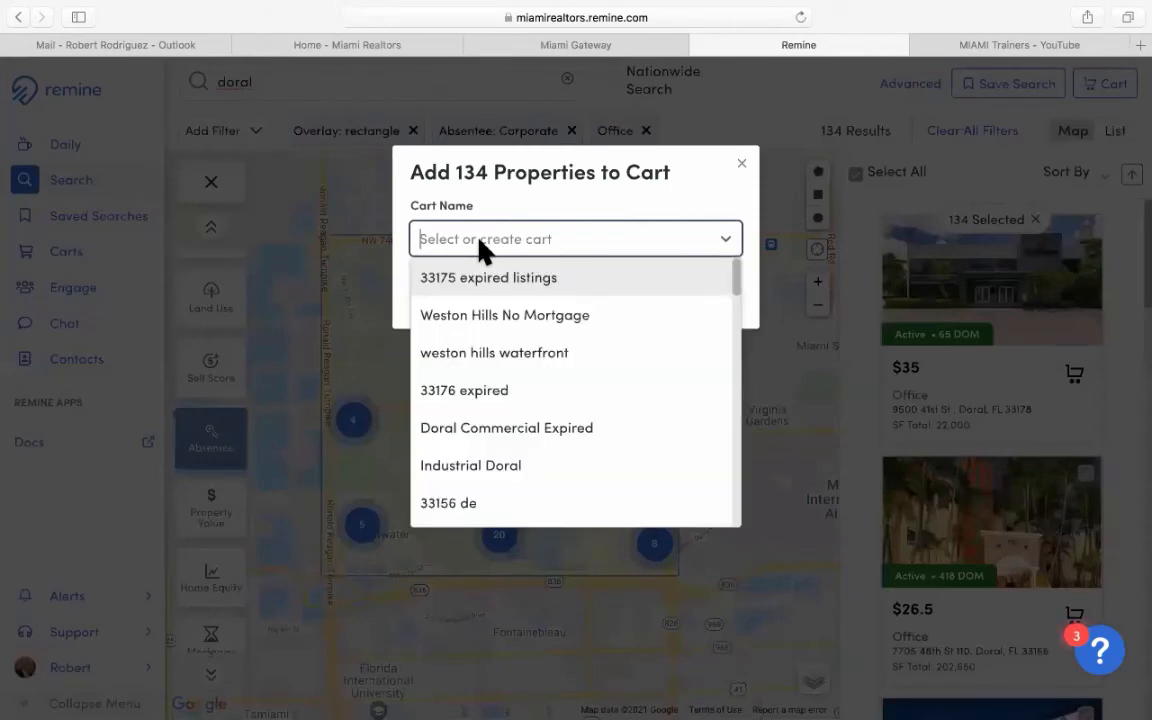
pyautogui.write('Offi')
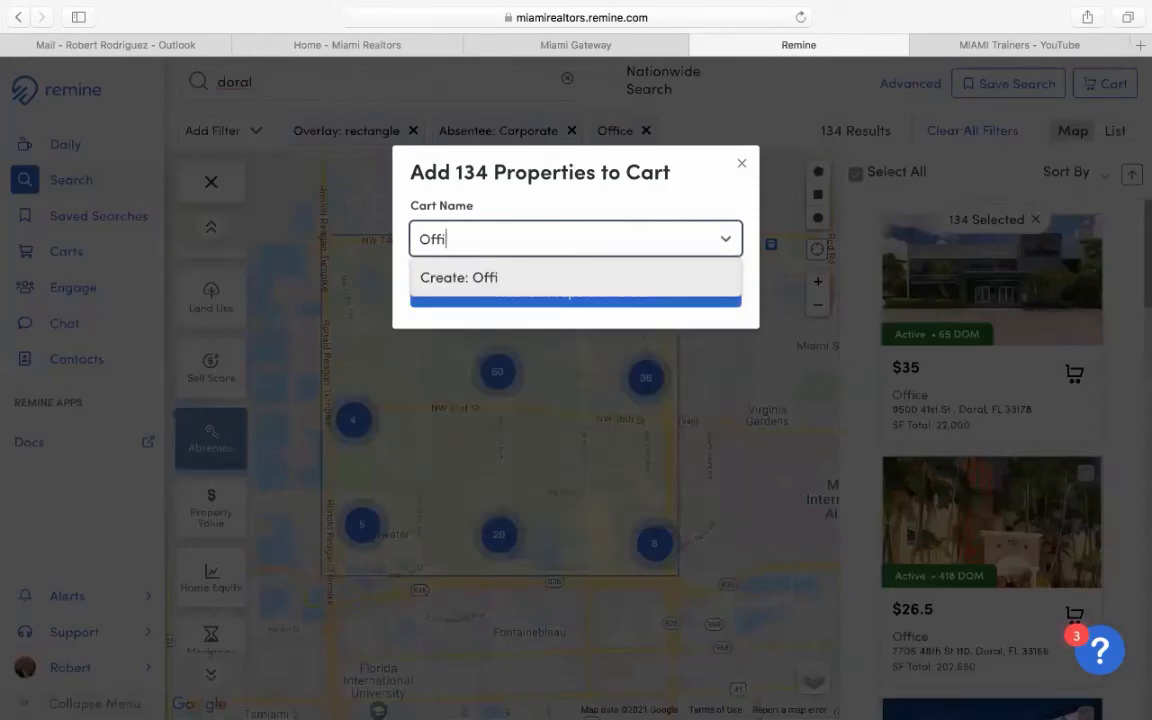
pyautogui.write('ces in Doral Co')
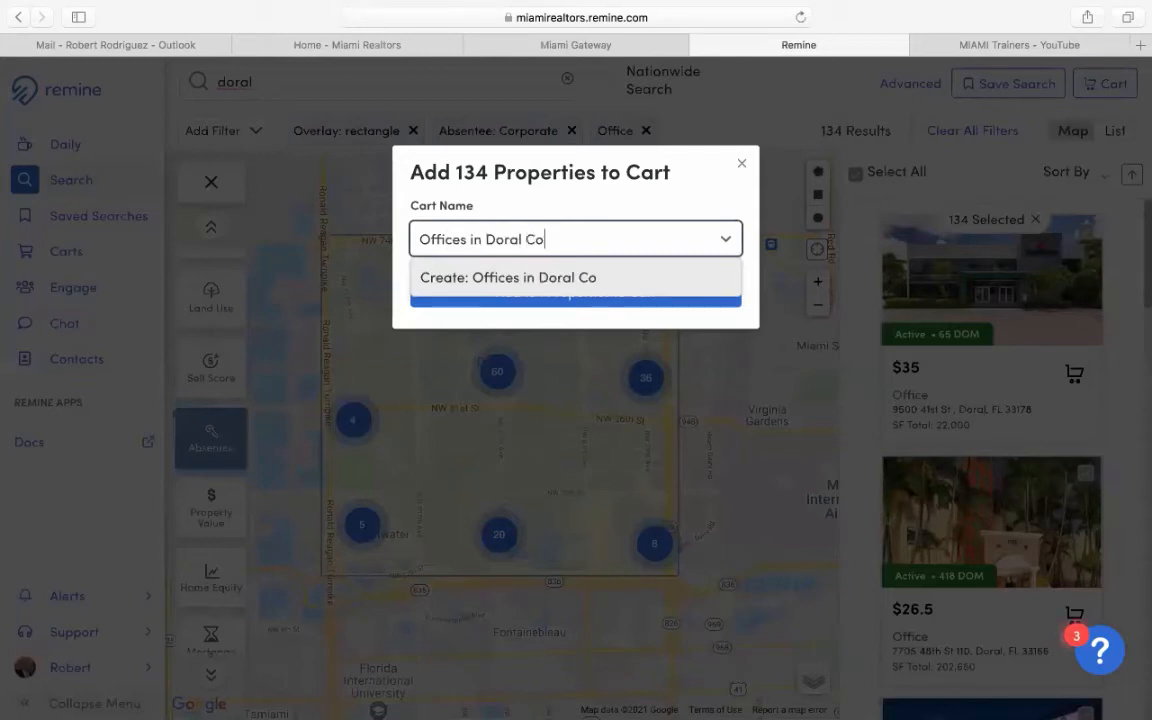
pyautogui.write('rp Ow')
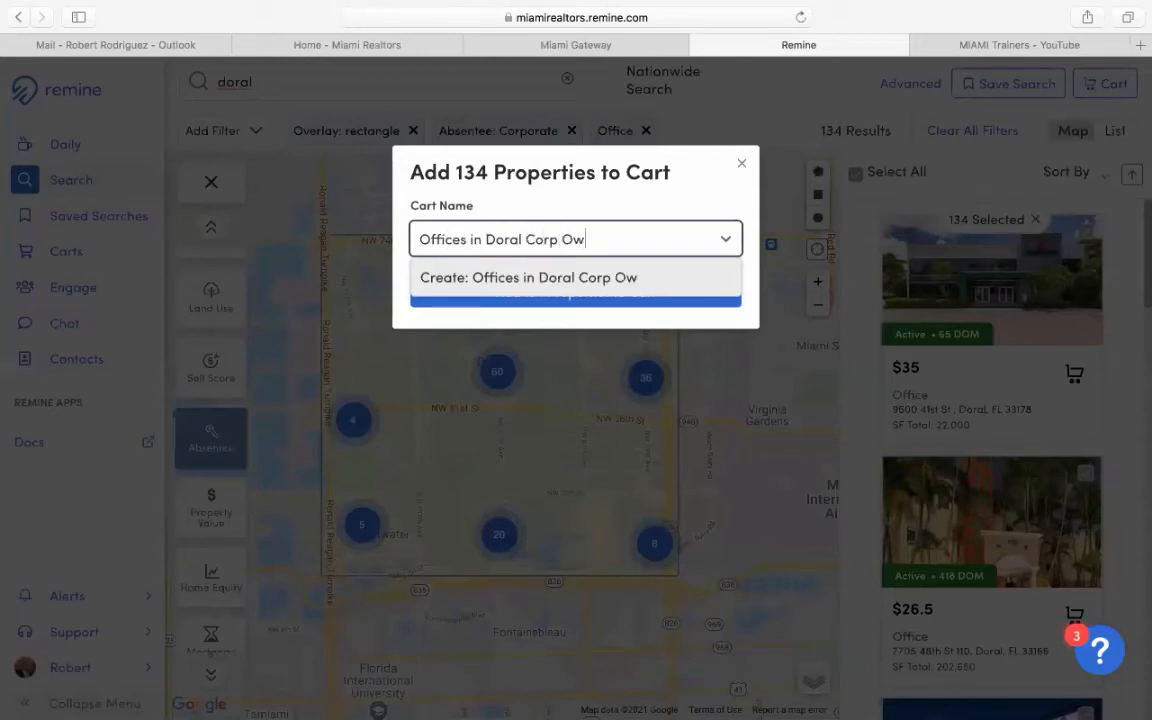
pyautogui.write('ned')
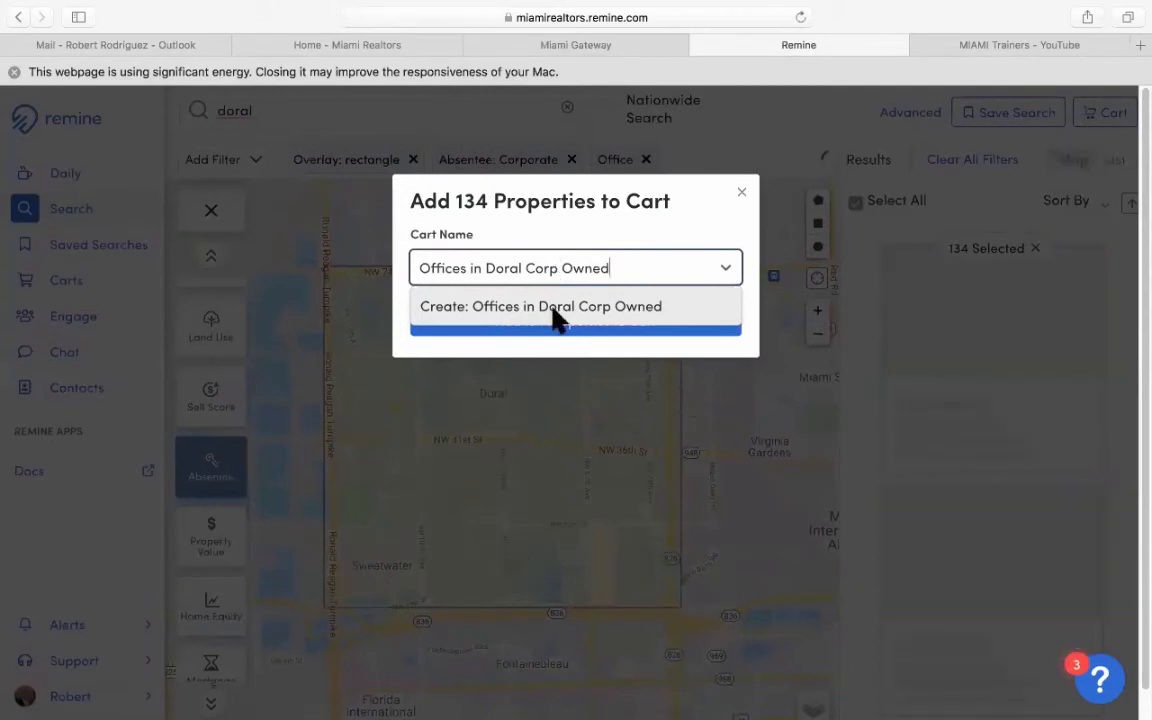
pyautogui.click(556, 318)
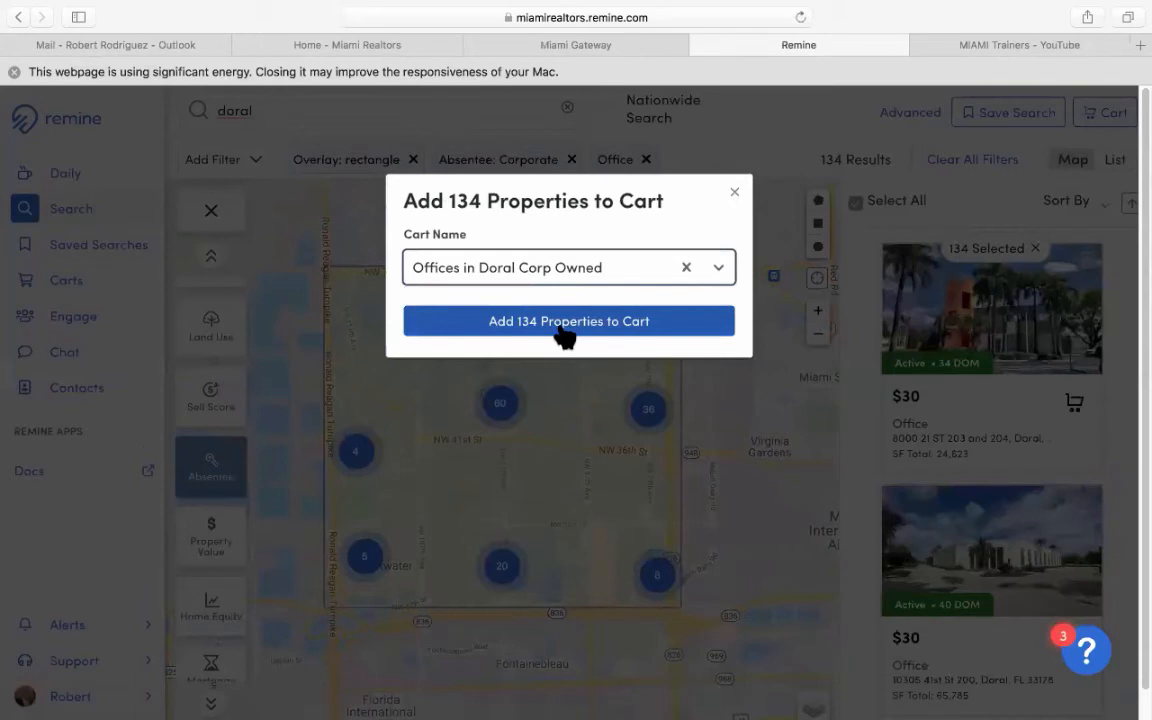
pyautogui.click(563, 325)
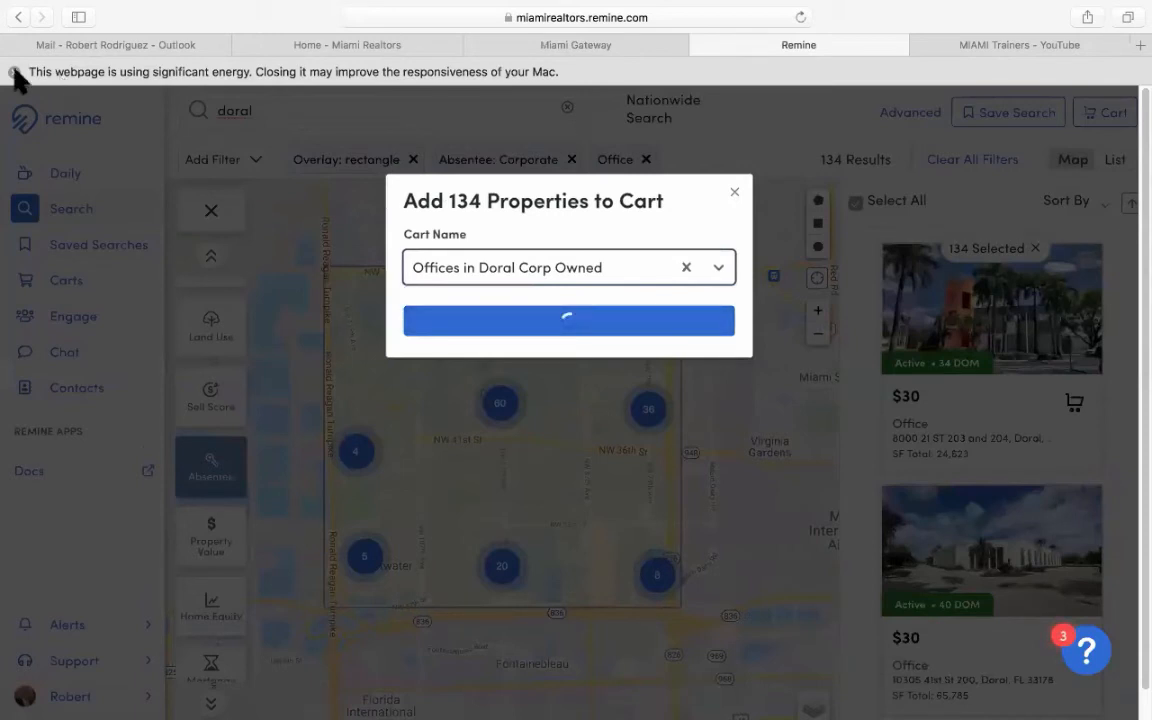
pyautogui.click(14, 72)
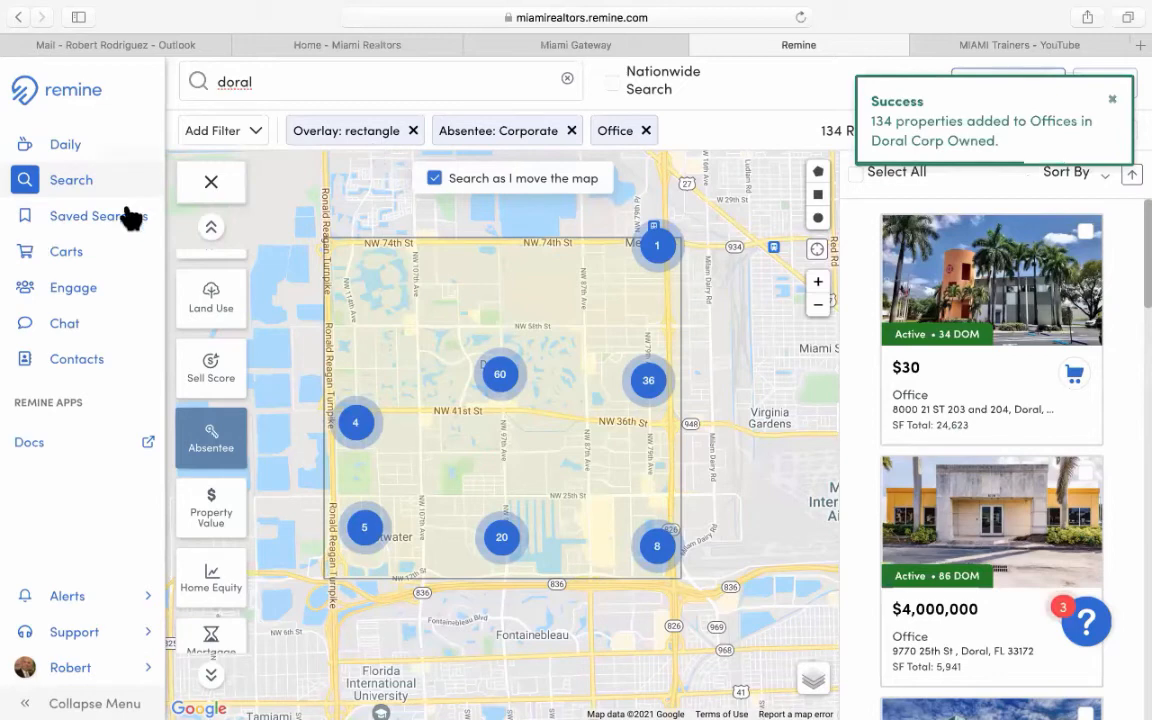
# Open the Offices in Doral Corp Owned cart and select all 134 of its properties.
pyautogui.click(68, 257)
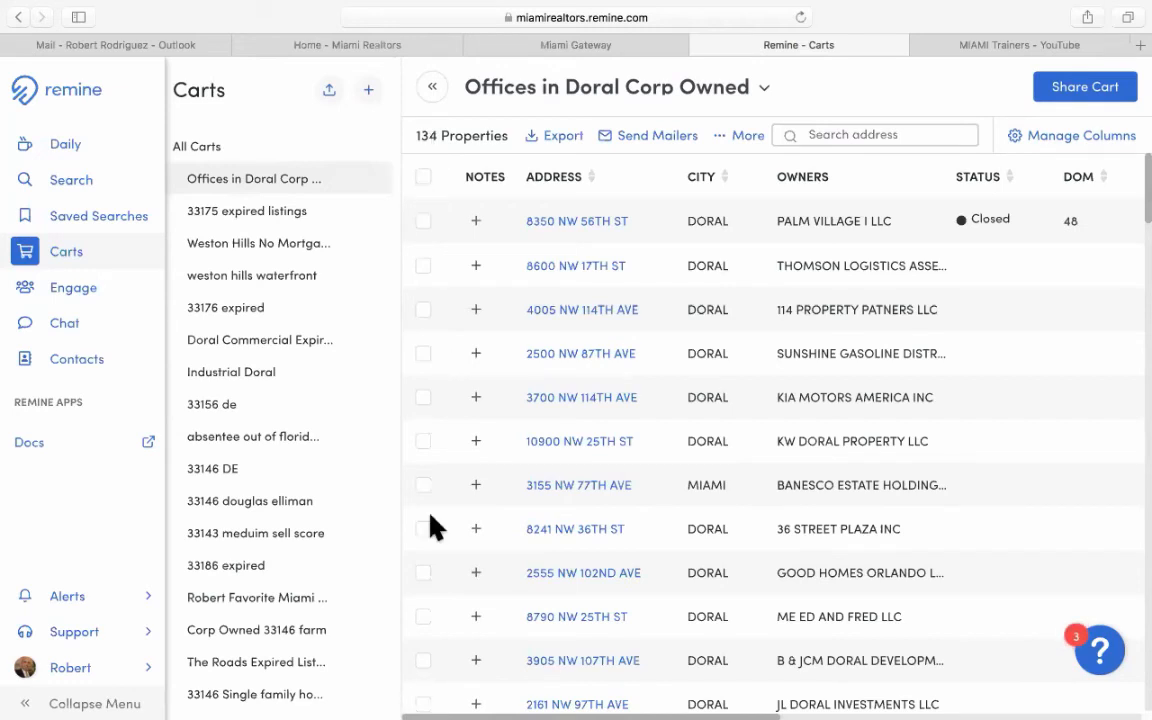
pyautogui.click(423, 176)
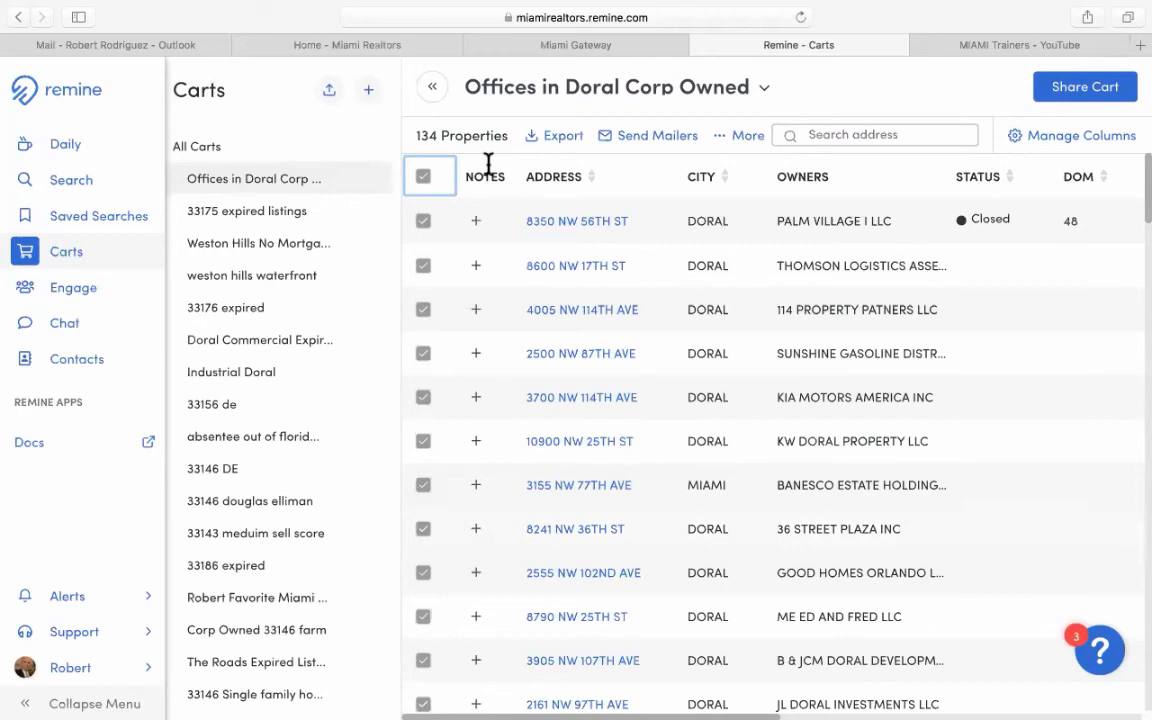
# Export the cart to a CSV named 'offices Doral' with all columns included.
pyautogui.click(563, 140)
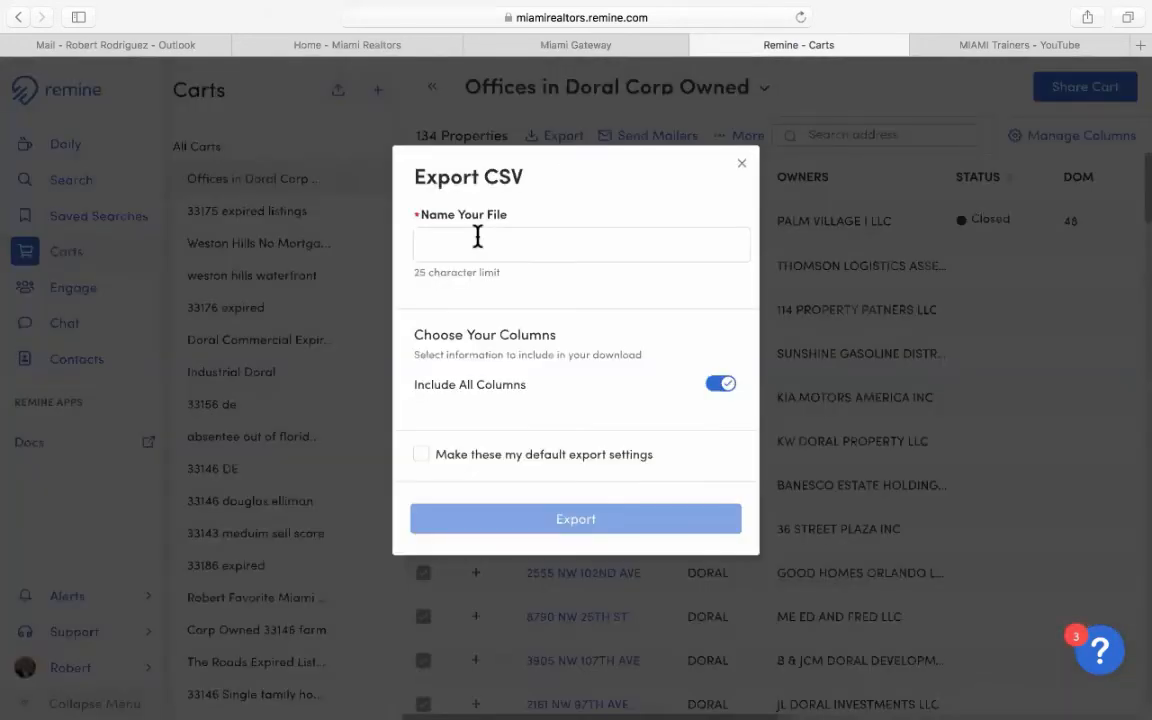
pyautogui.click(477, 236)
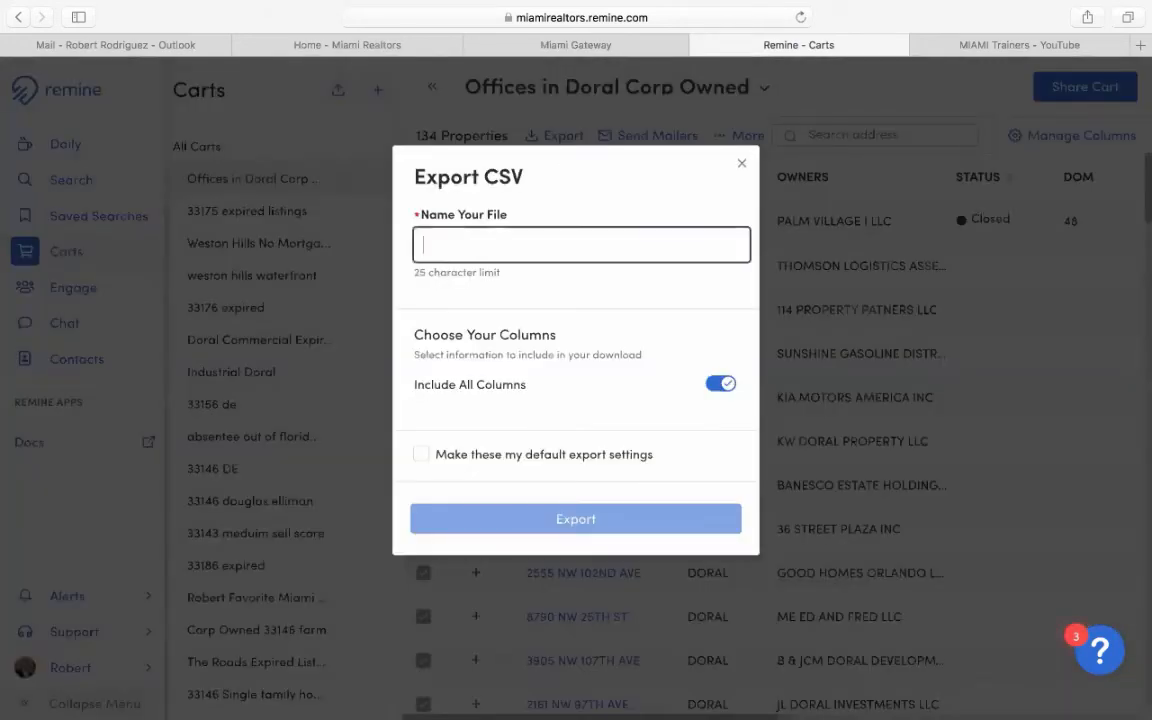
pyautogui.write('offices ')
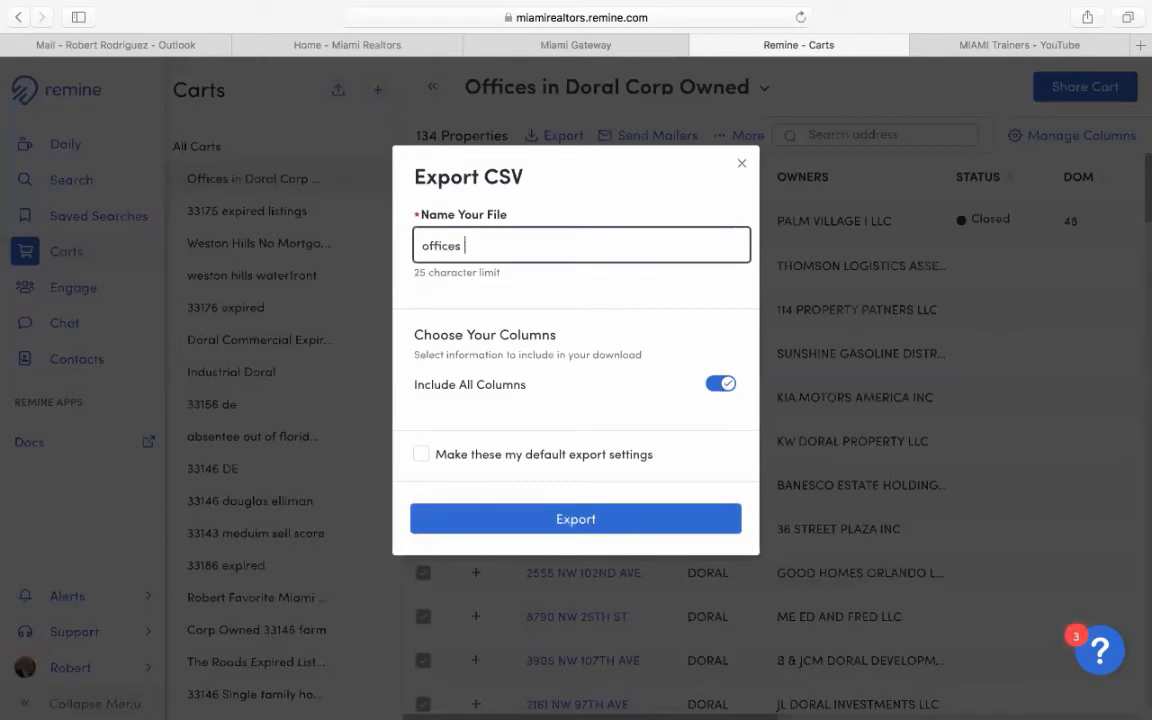
pyautogui.write('Doral')
pyautogui.click(570, 521)
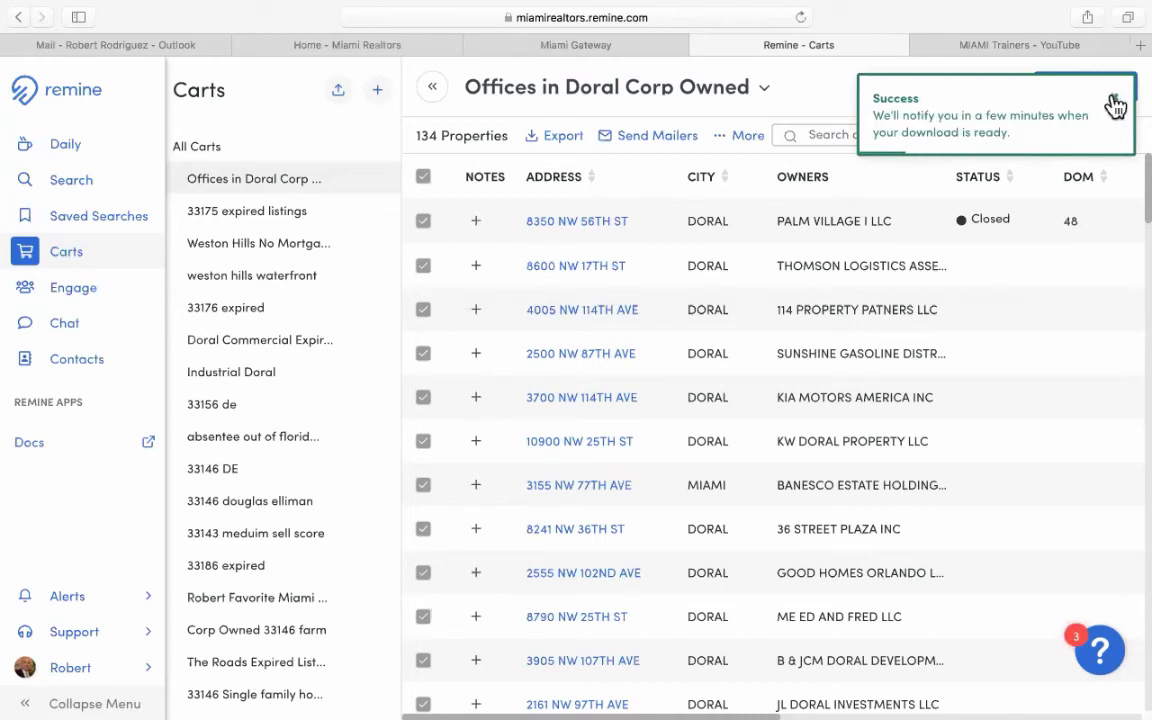
# Build a mailing campaign named 'offices' for all 134 properties in the cart.
pyautogui.click(655, 143)
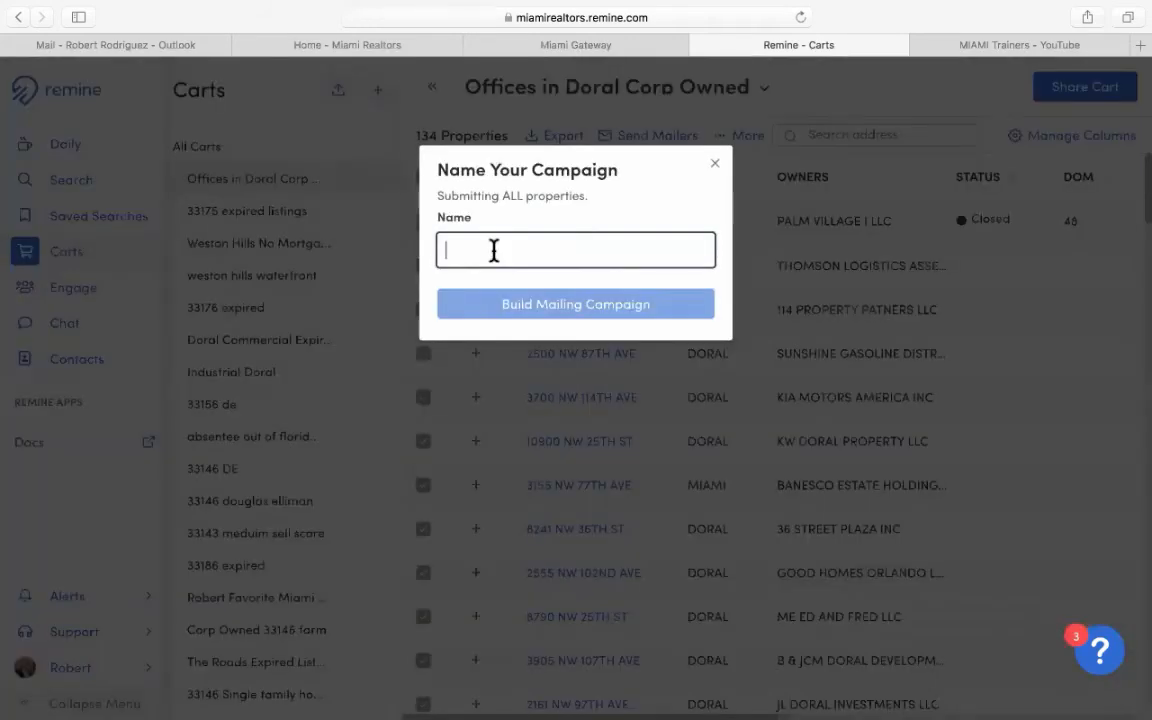
pyautogui.write('offices')
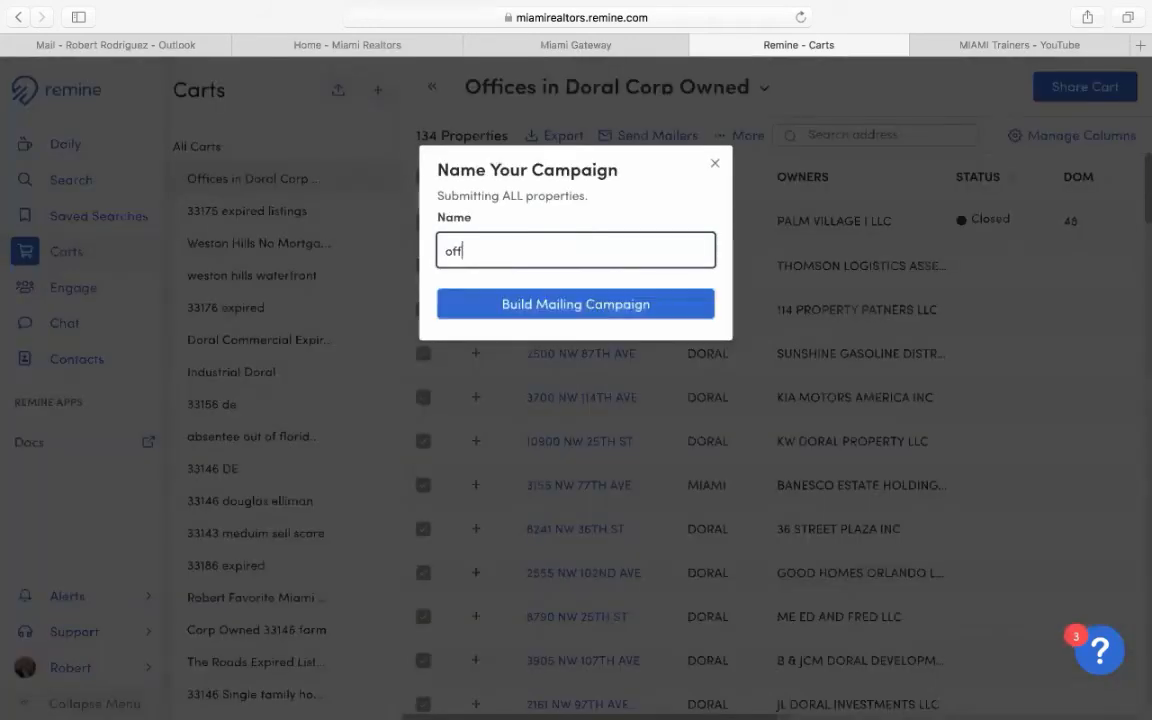
pyautogui.click(607, 318)
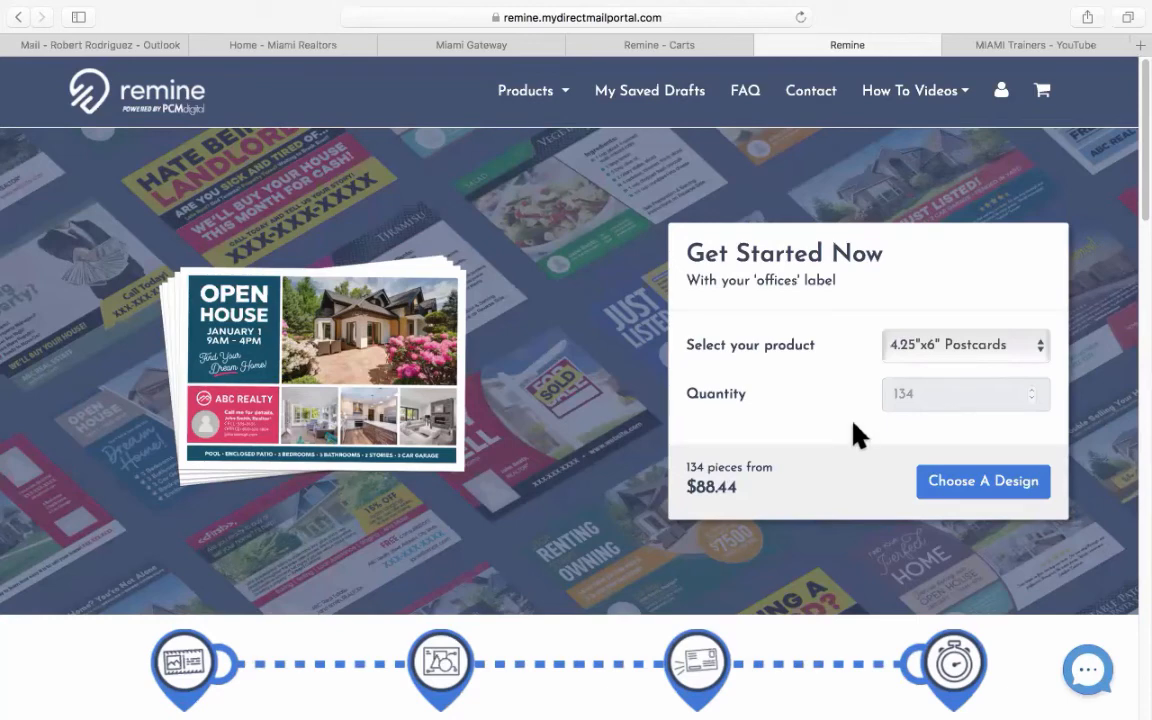
pyautogui.scroll(-1, 1139, 512)
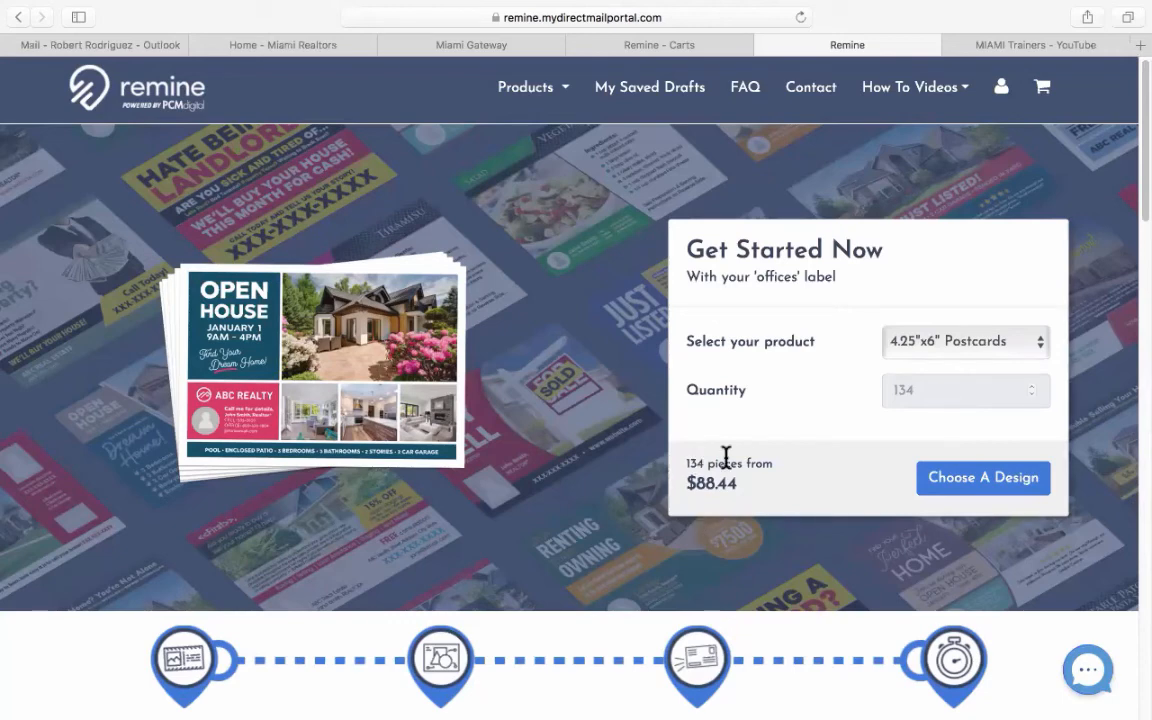
pyautogui.click(943, 345)
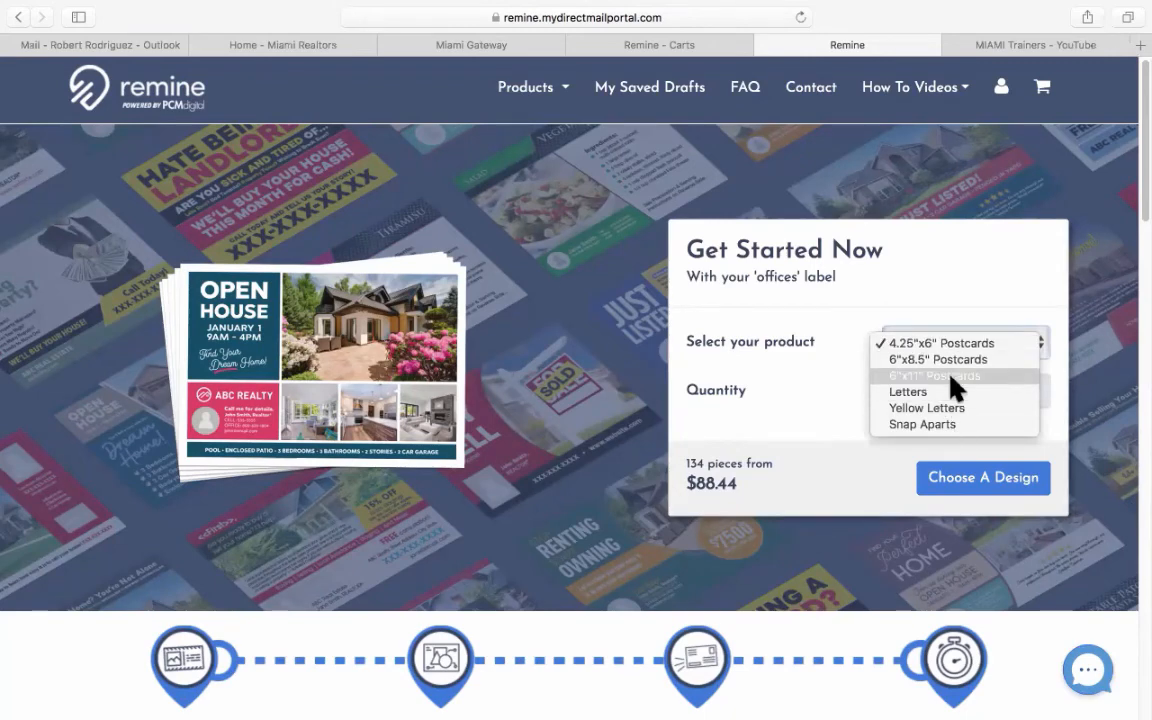
pyautogui.click(668, 192)
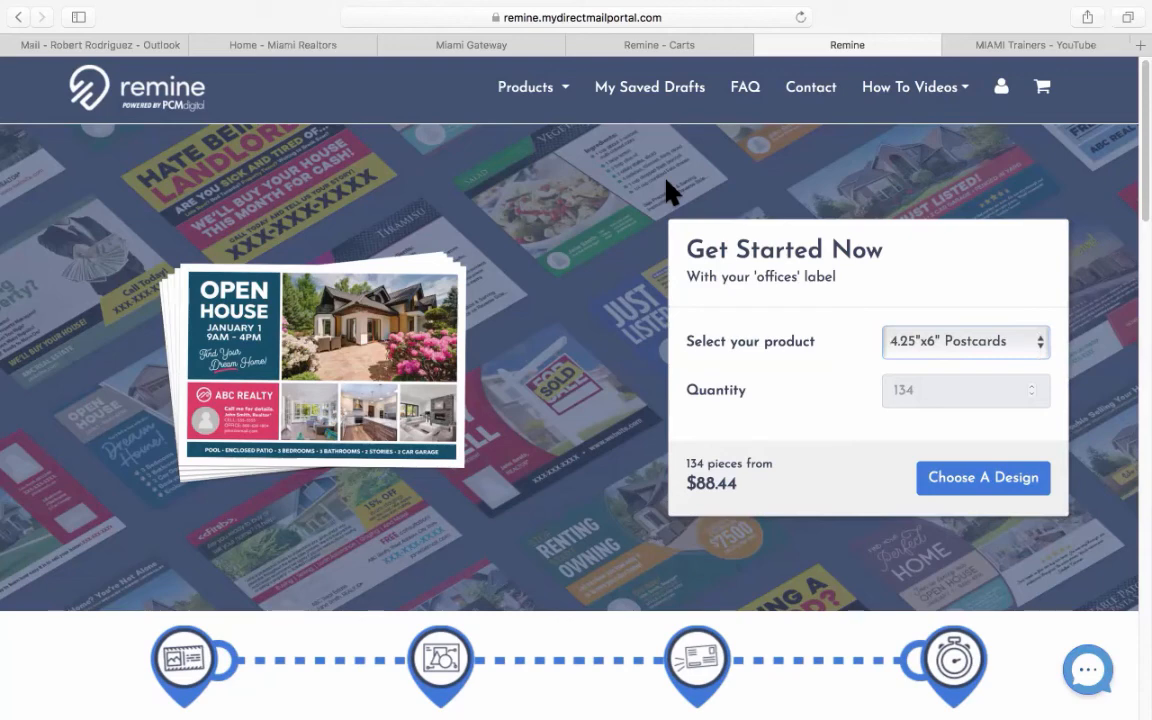
# Close the mail portal, then set mailing labels to owners' mailing addresses and close without printing.
pyautogui.click(765, 45)
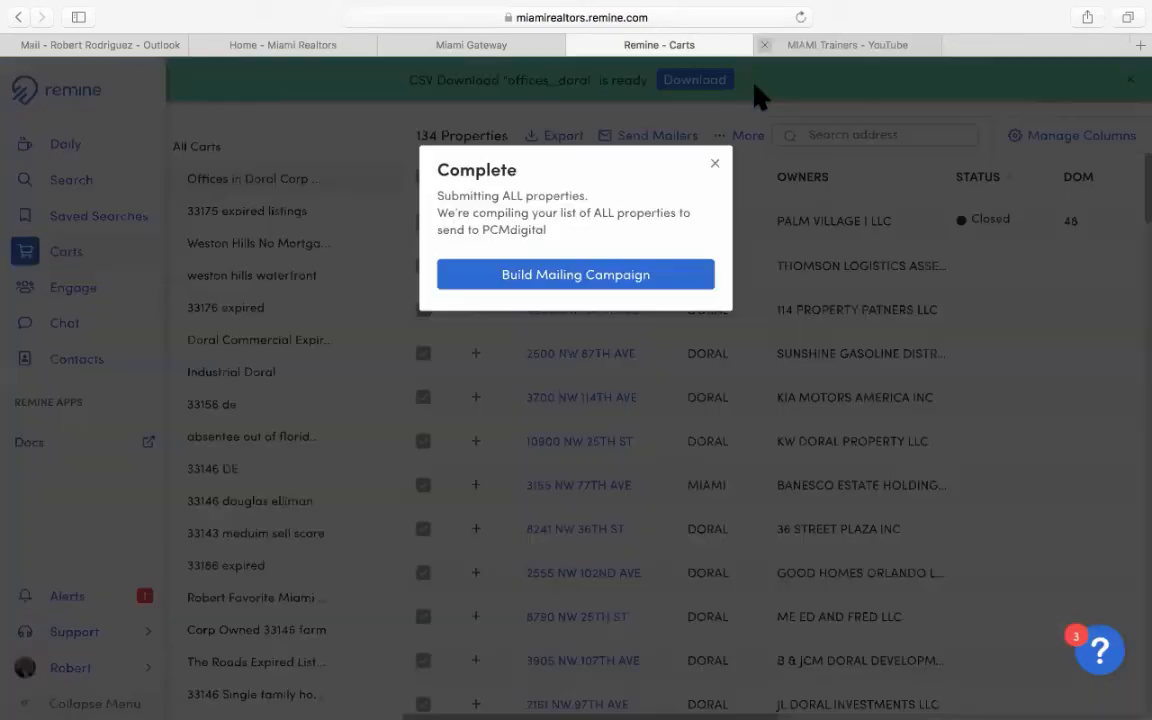
pyautogui.click(715, 165)
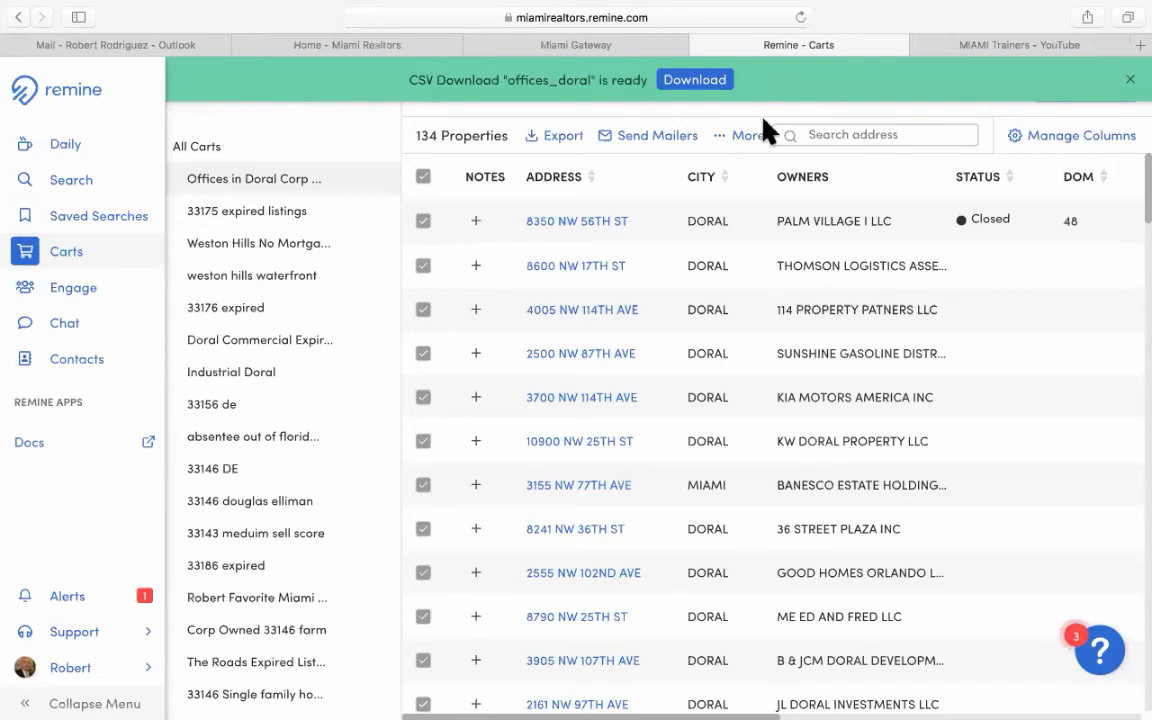
pyautogui.click(746, 141)
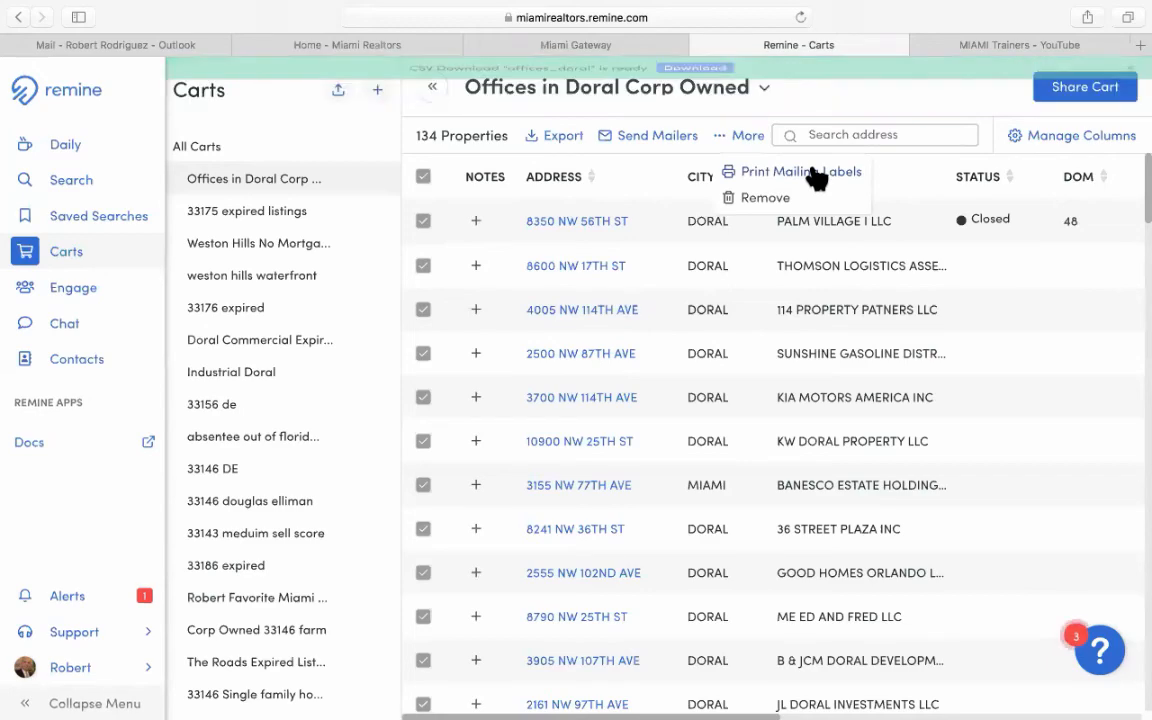
pyautogui.click(815, 173)
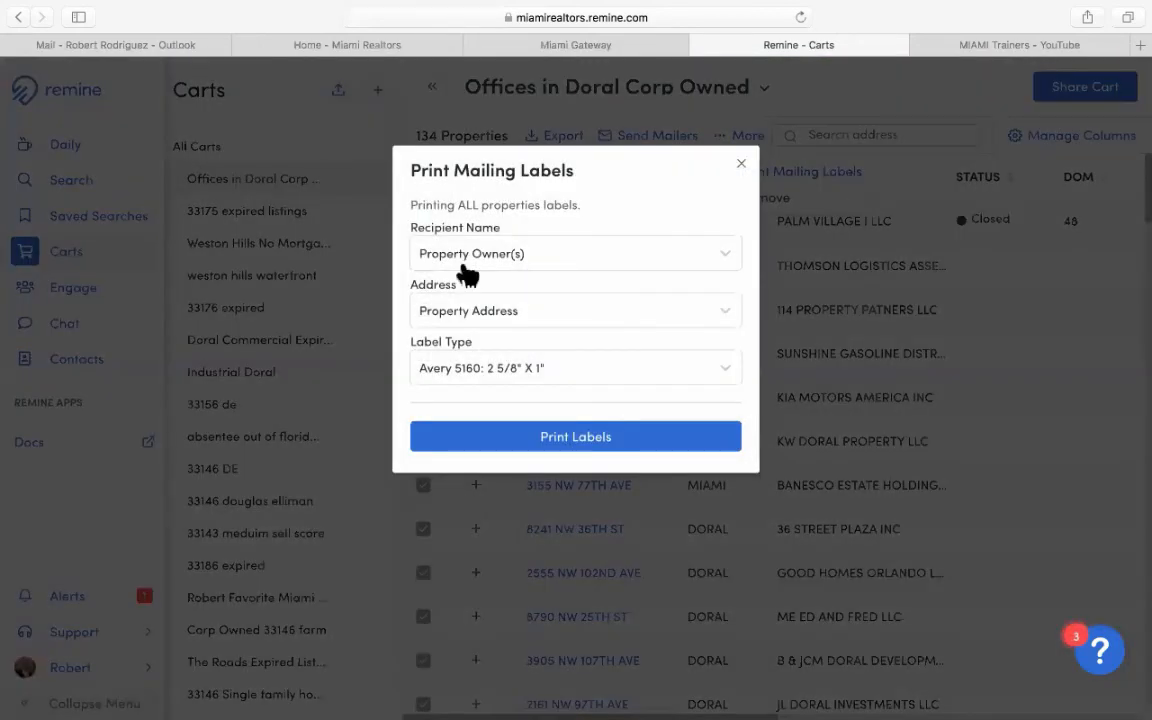
pyautogui.click(478, 262)
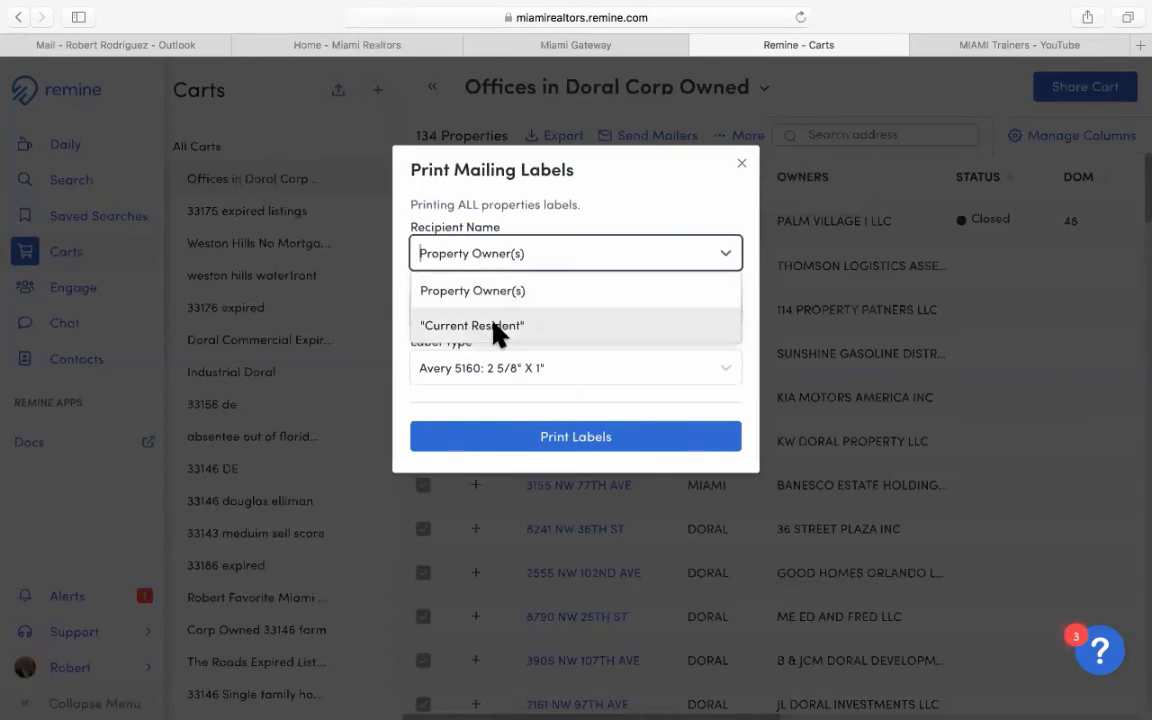
pyautogui.click(535, 258)
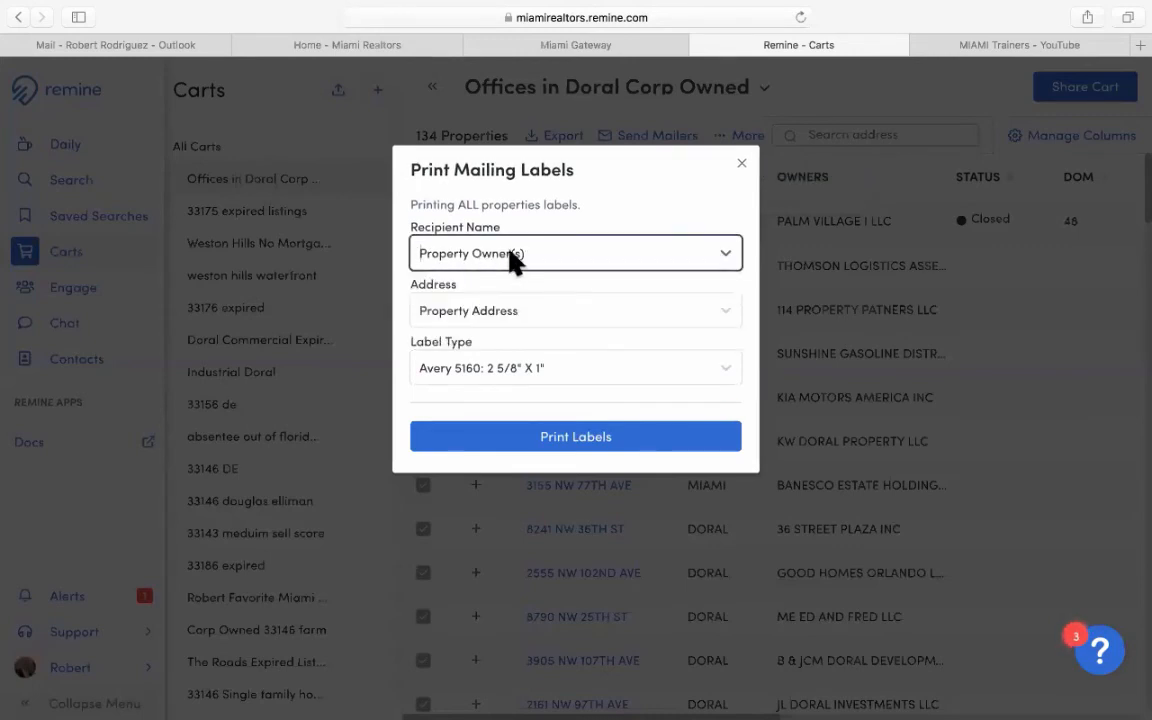
pyautogui.click(466, 311)
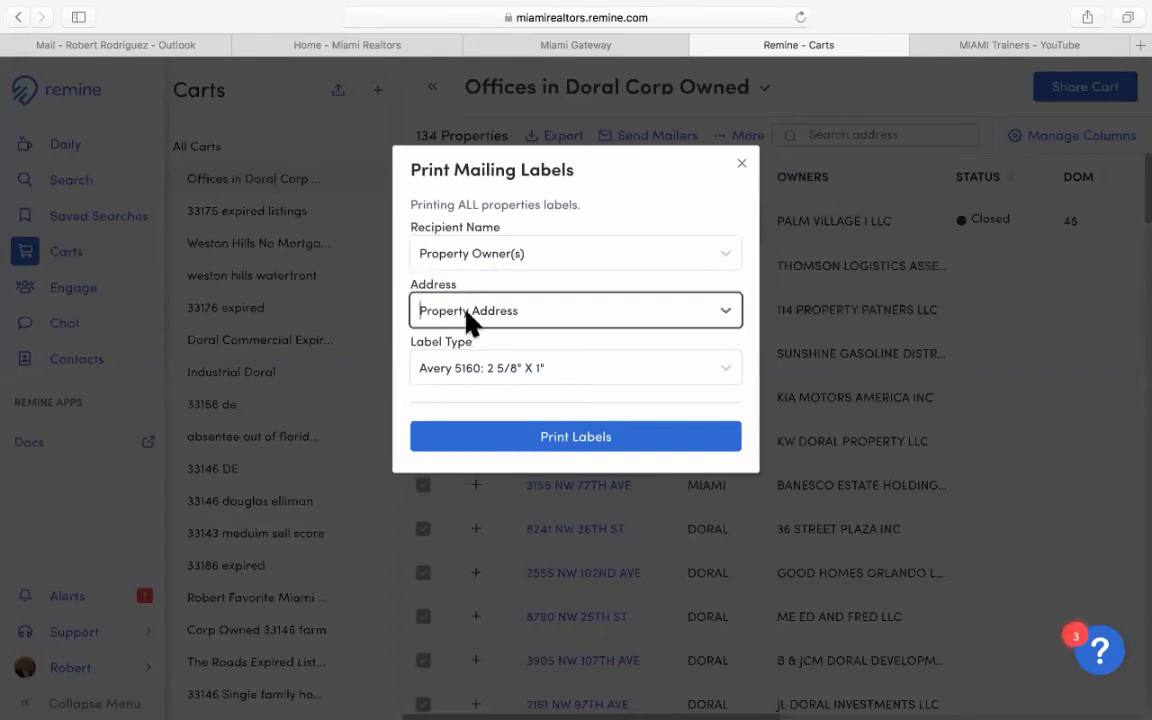
pyautogui.click(466, 311)
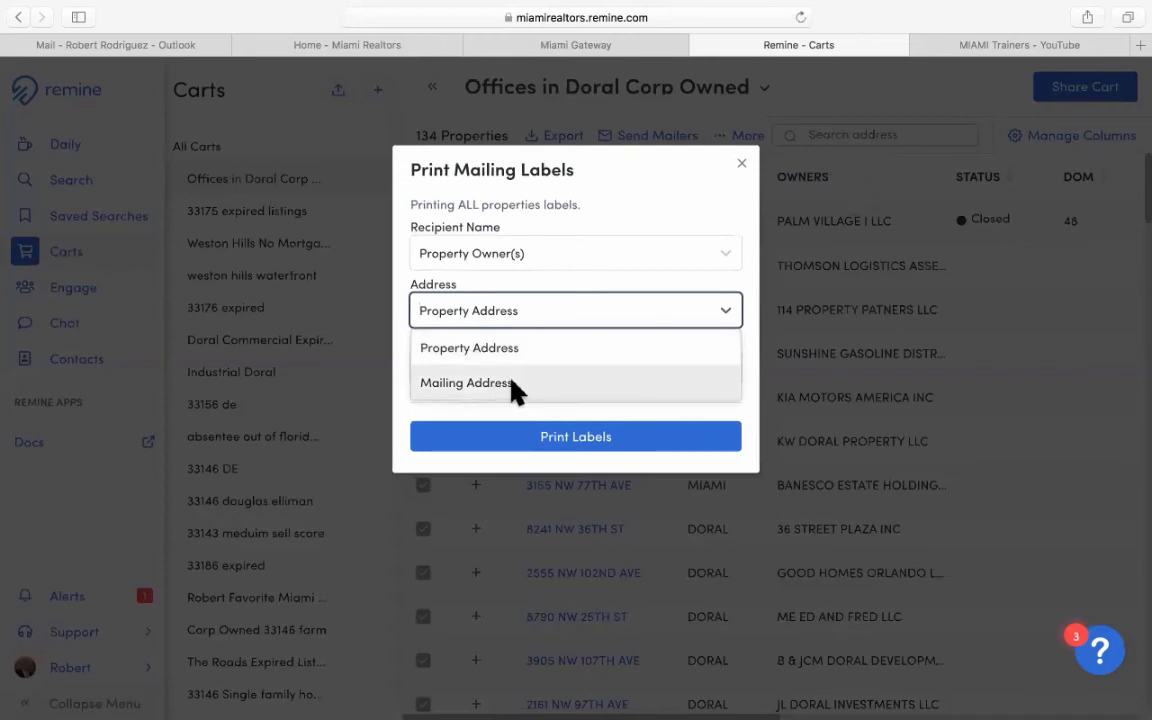
pyautogui.click(500, 384)
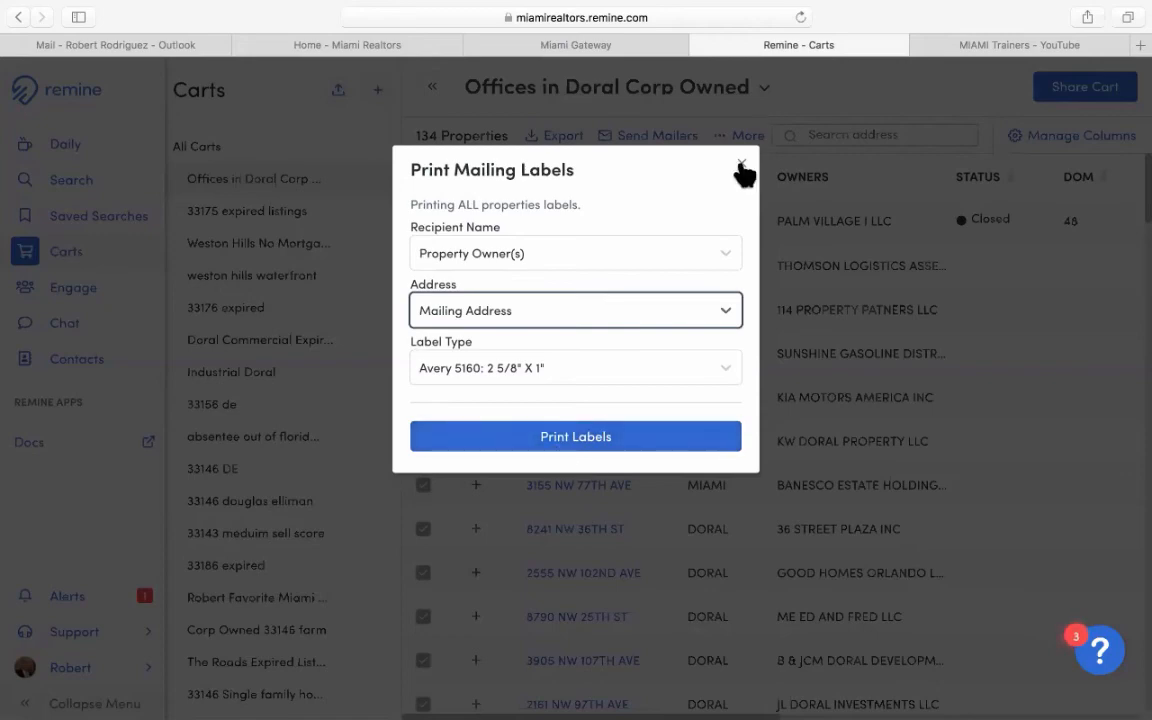
pyautogui.click(741, 166)
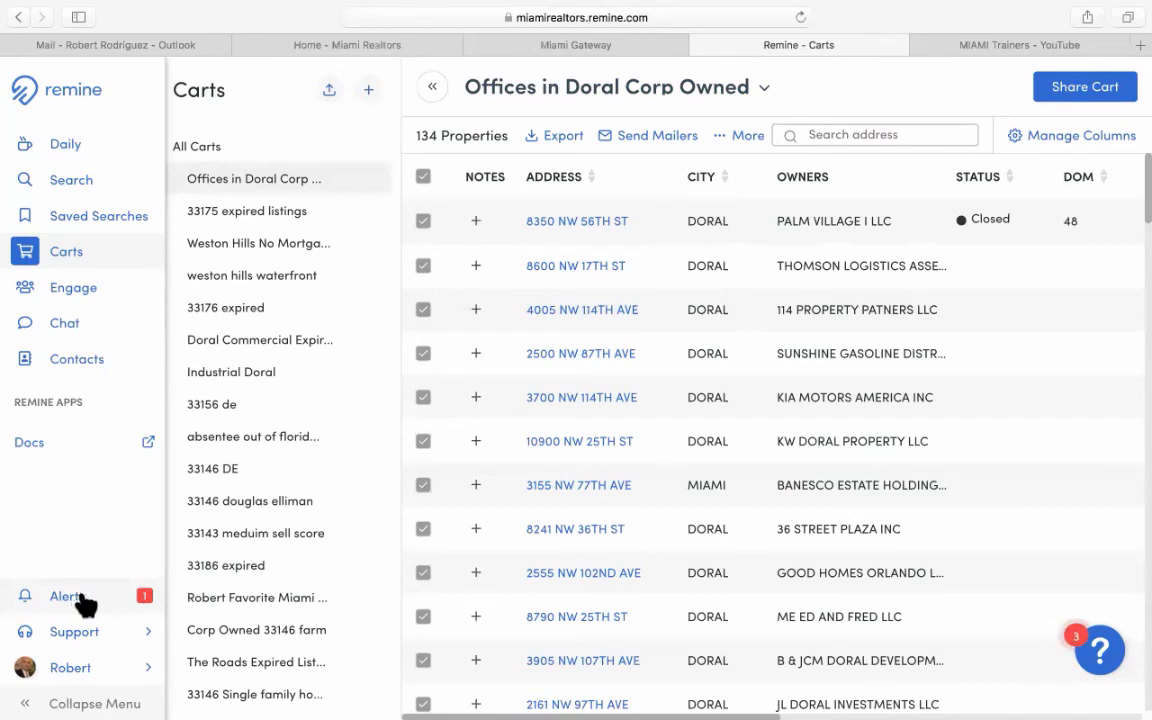
# Download the ready offices_doral CSV export from the Alerts list.
pyautogui.click(83, 598)
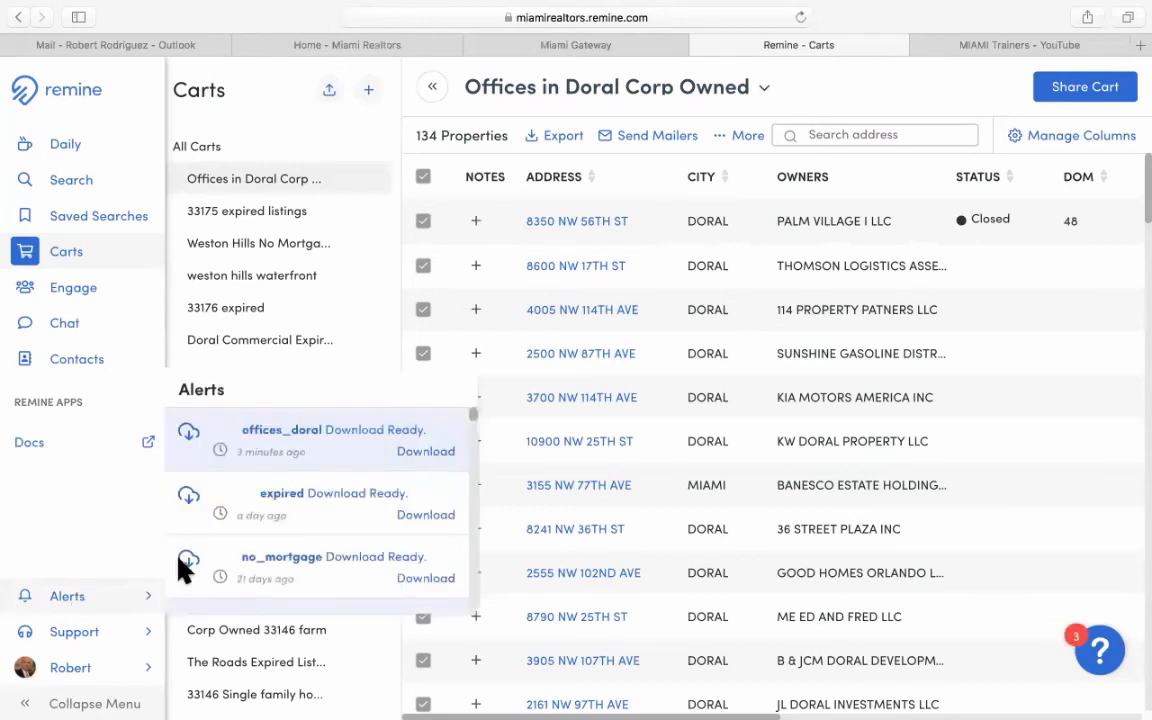
pyautogui.click(409, 457)
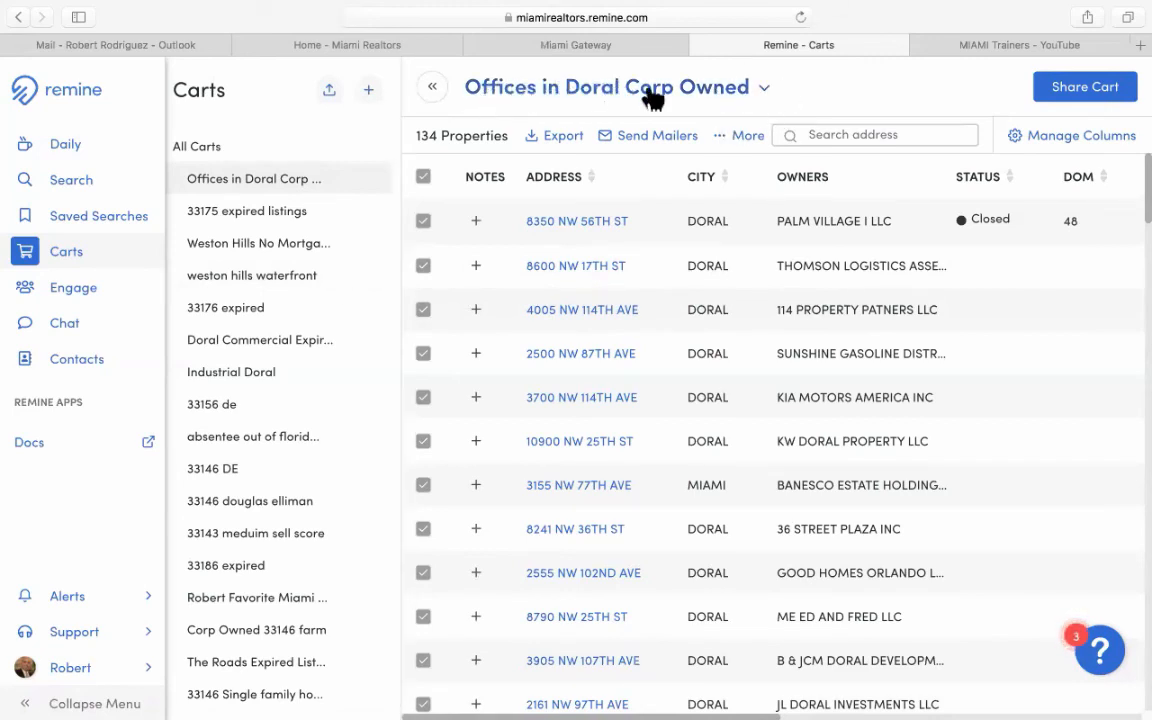
pyautogui.click(763, 90)
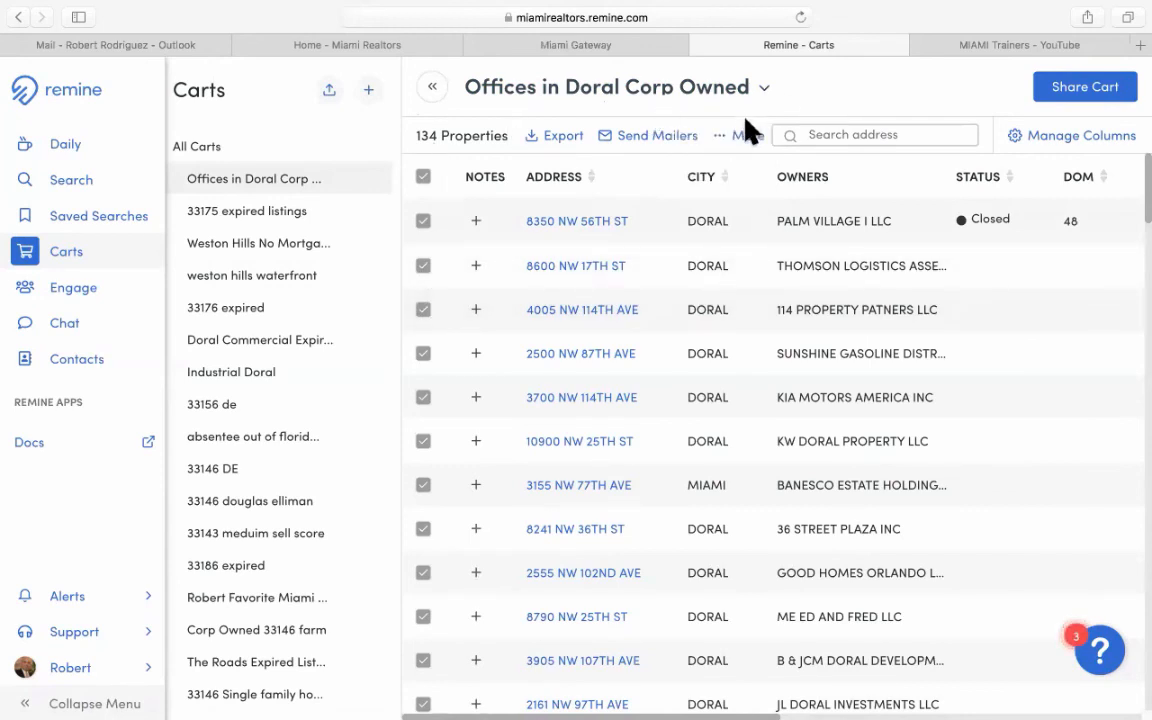
pyautogui.click(750, 141)
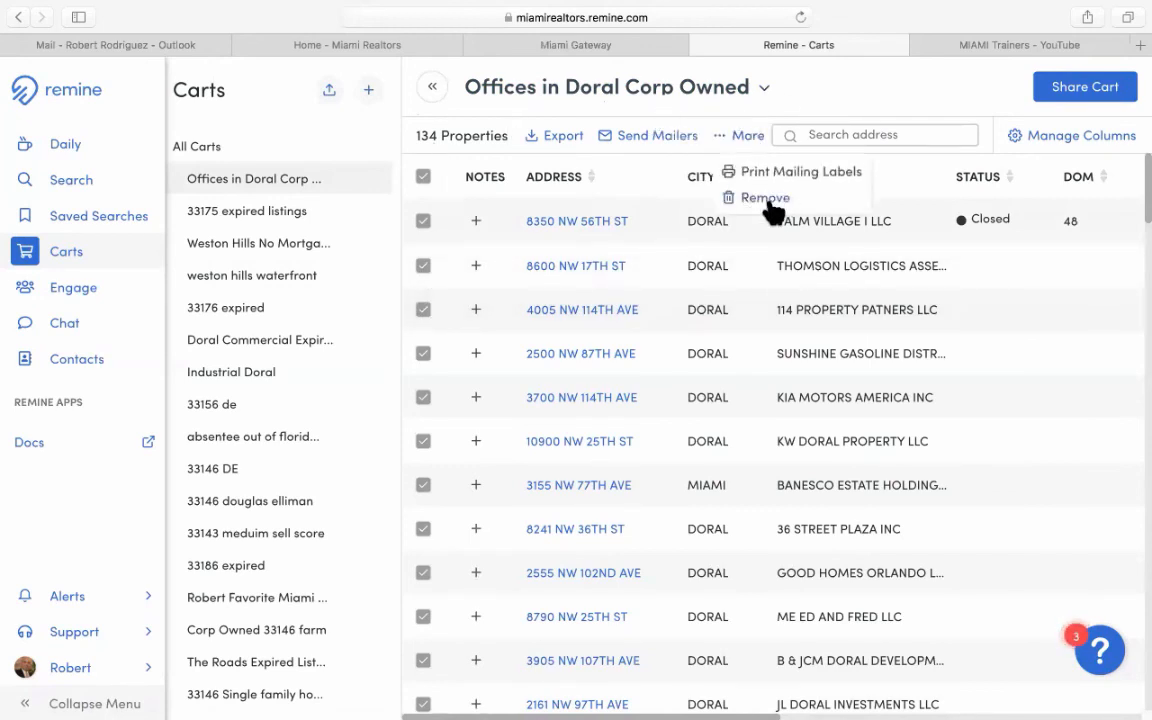
pyautogui.click(838, 87)
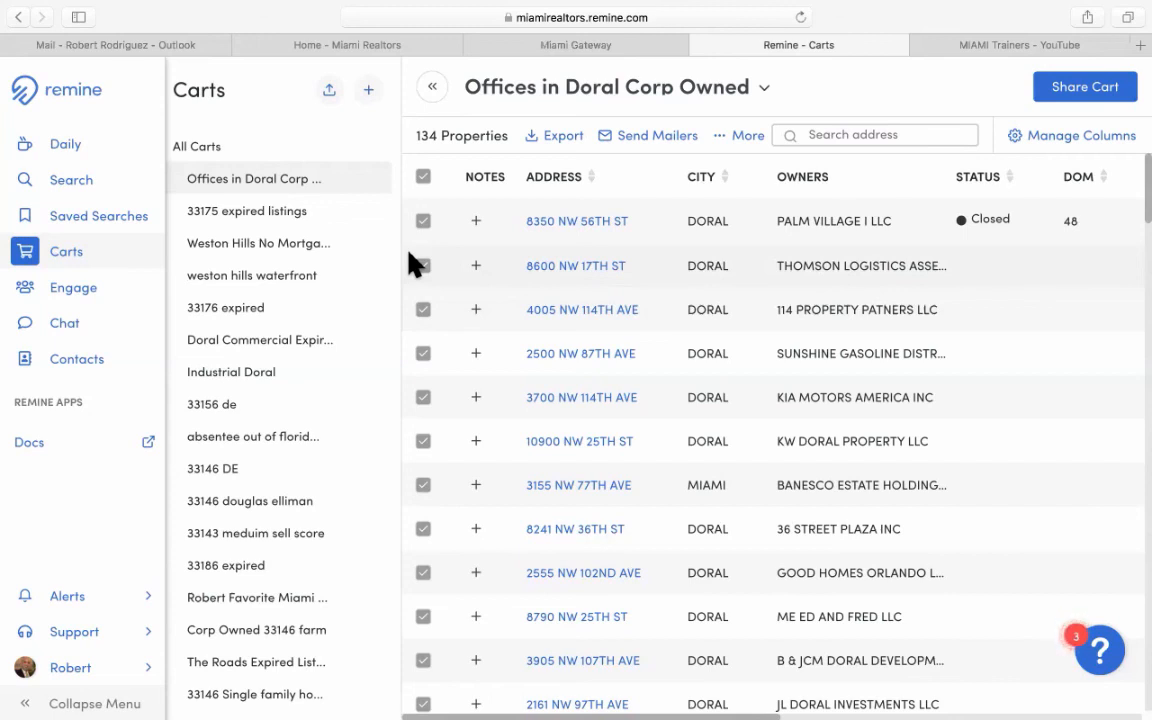
# Return to the Doral map search and remove the Absentee: Corporate filter, leaving 135 offices.
pyautogui.click(66, 190)
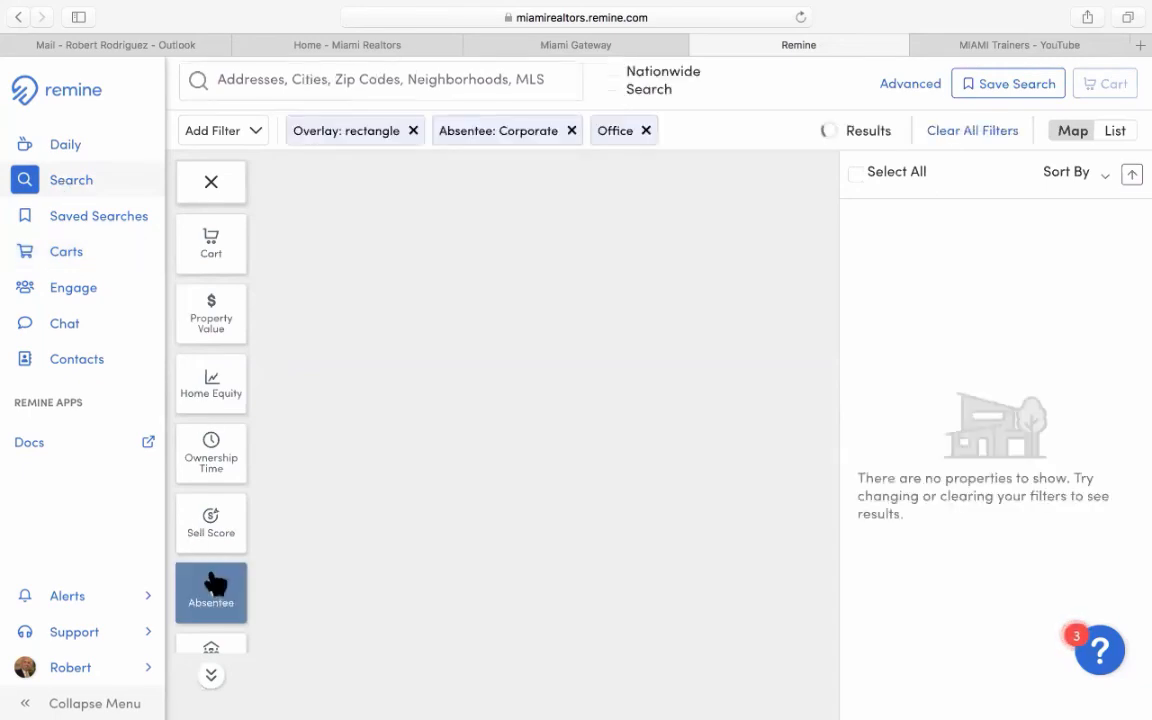
pyautogui.scroll(-2, 216, 583)
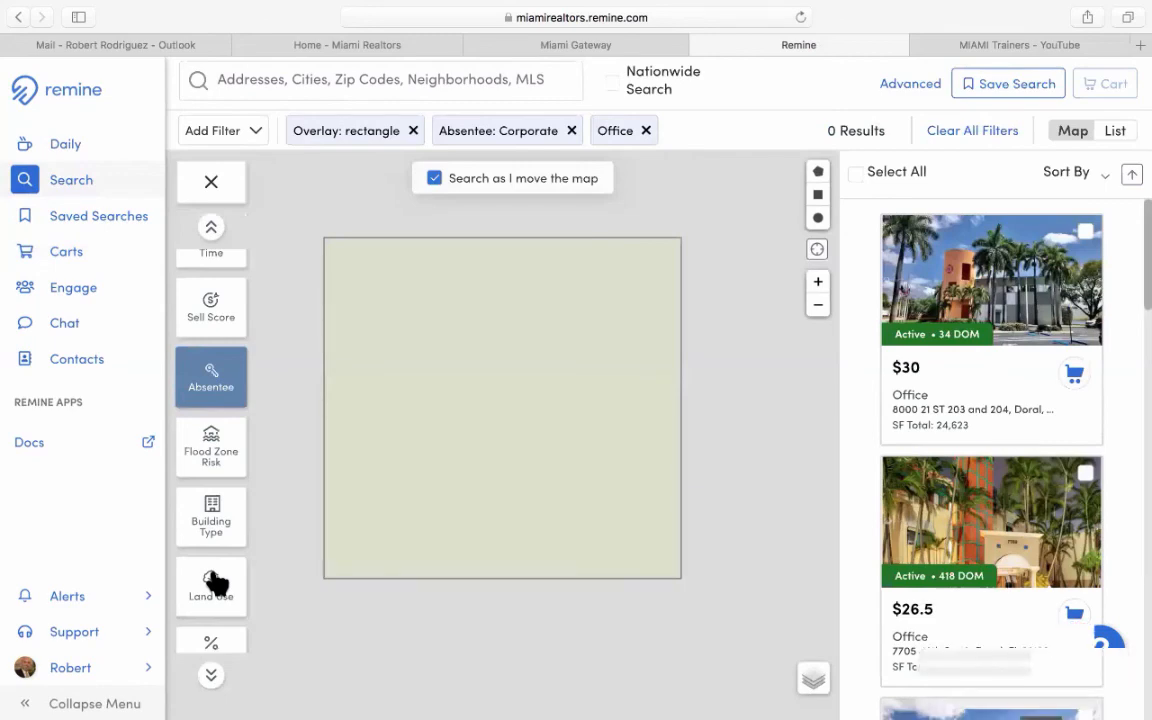
pyautogui.scroll(-3, 216, 583)
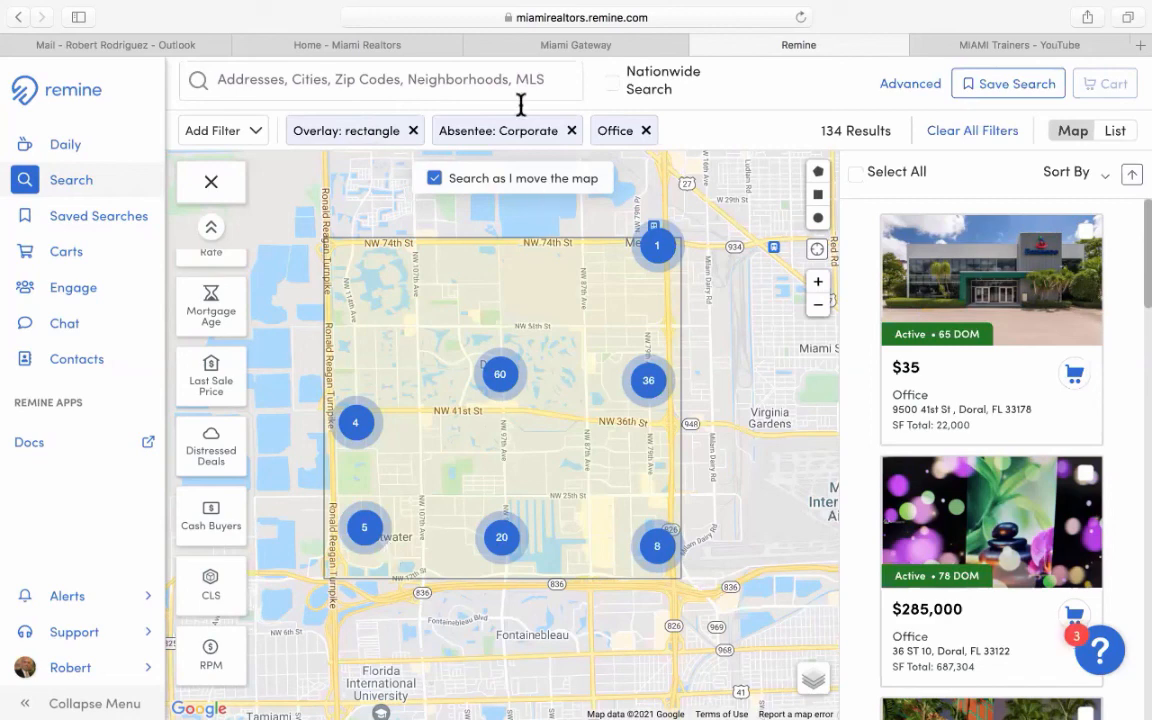
pyautogui.click(572, 131)
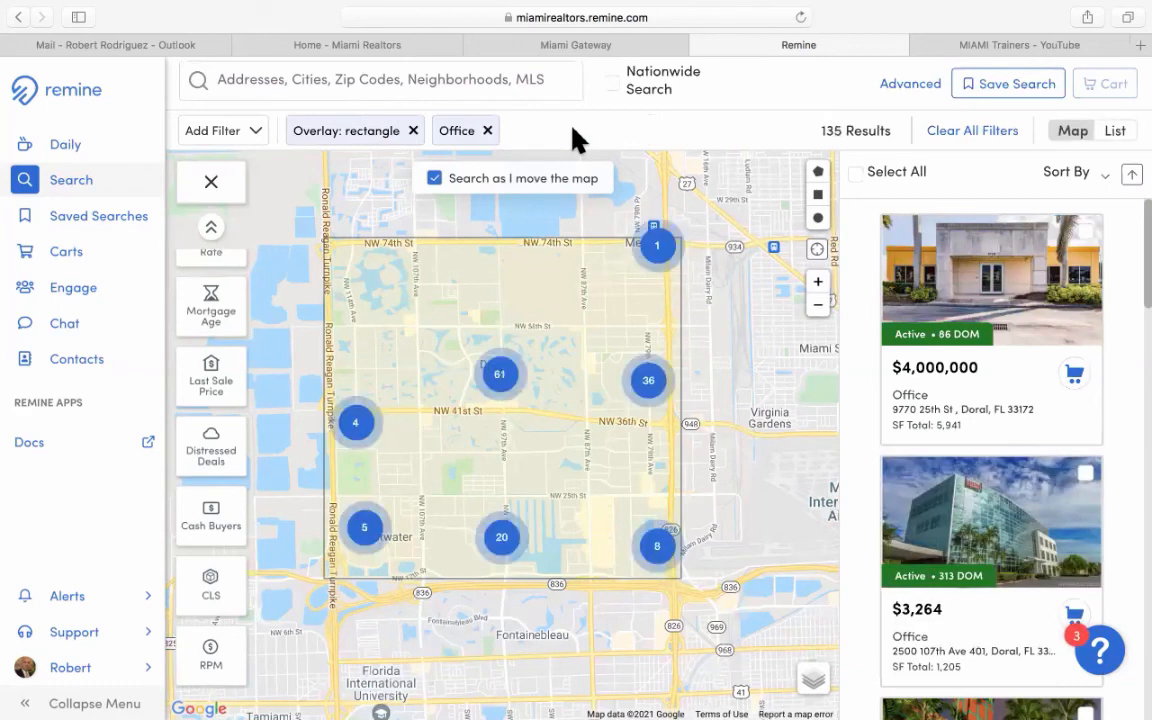
pyautogui.click(213, 589)
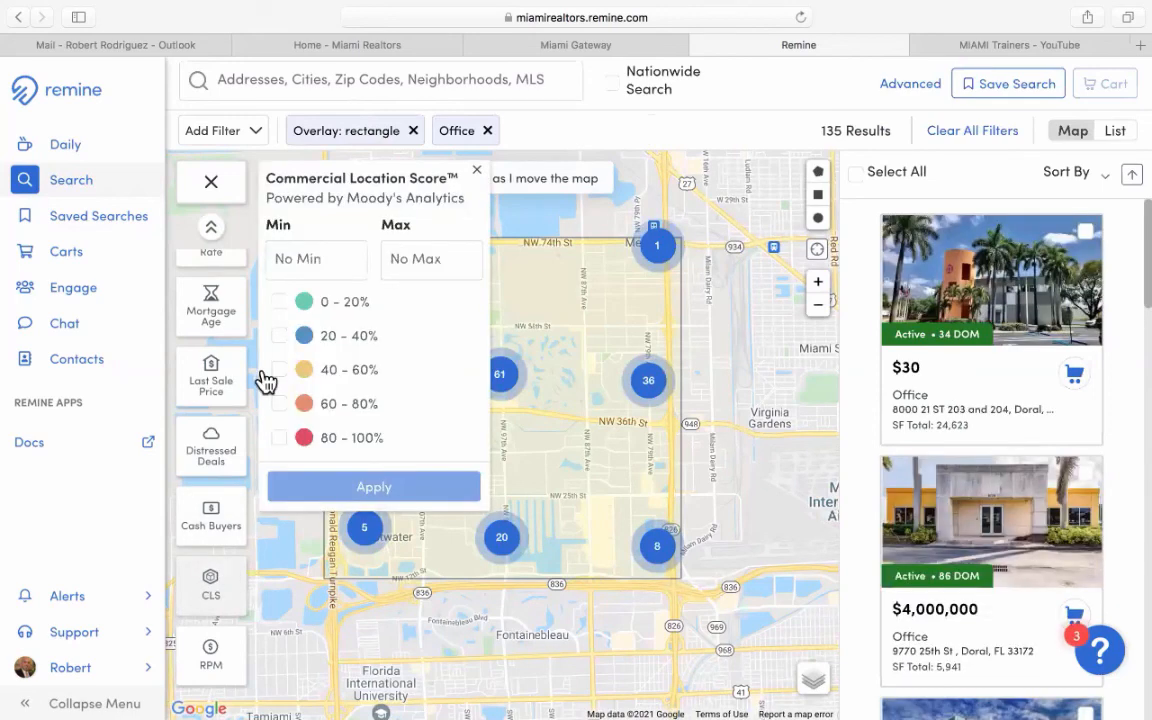
pyautogui.click(328, 445)
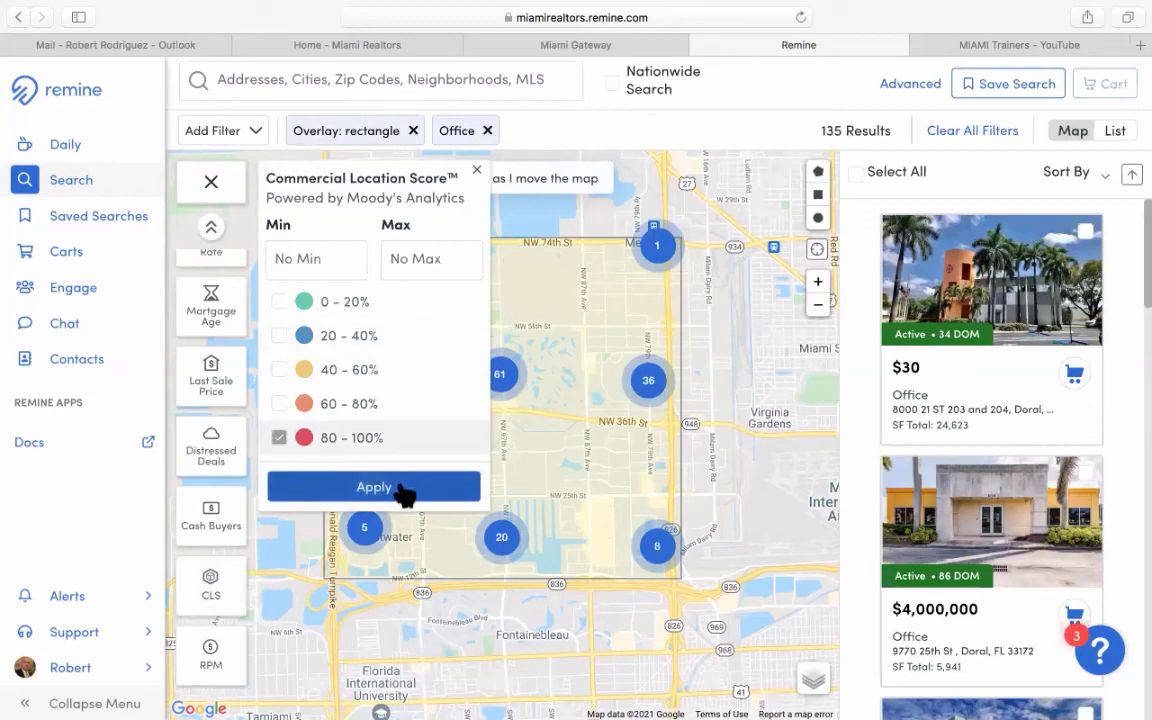
pyautogui.click(404, 490)
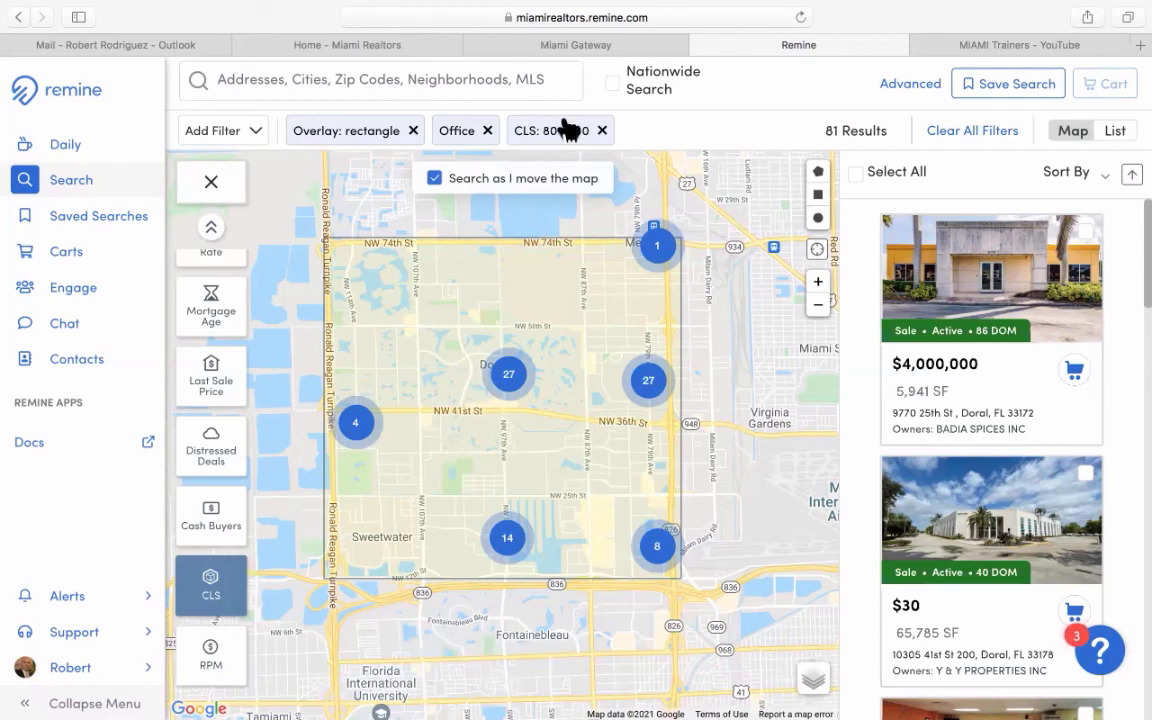
pyautogui.click(226, 662)
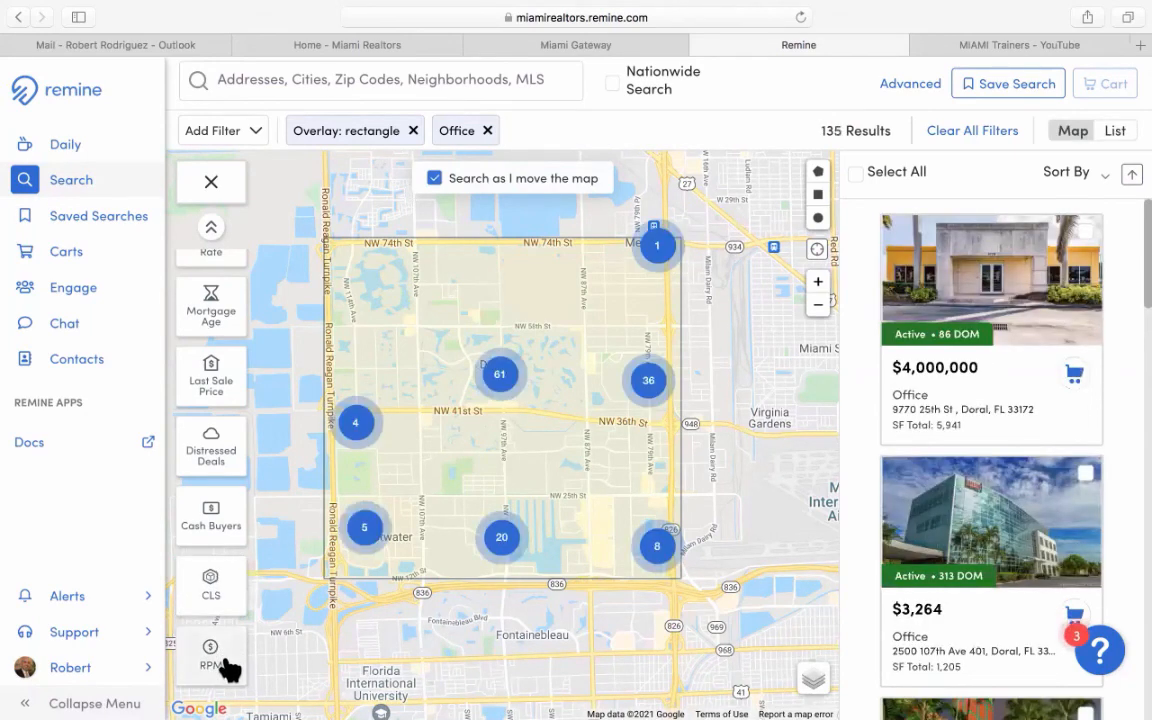
# Apply the Rent Prediction Model $20–$25 band, narrowing the office search to 35 results.
pyautogui.click(226, 662)
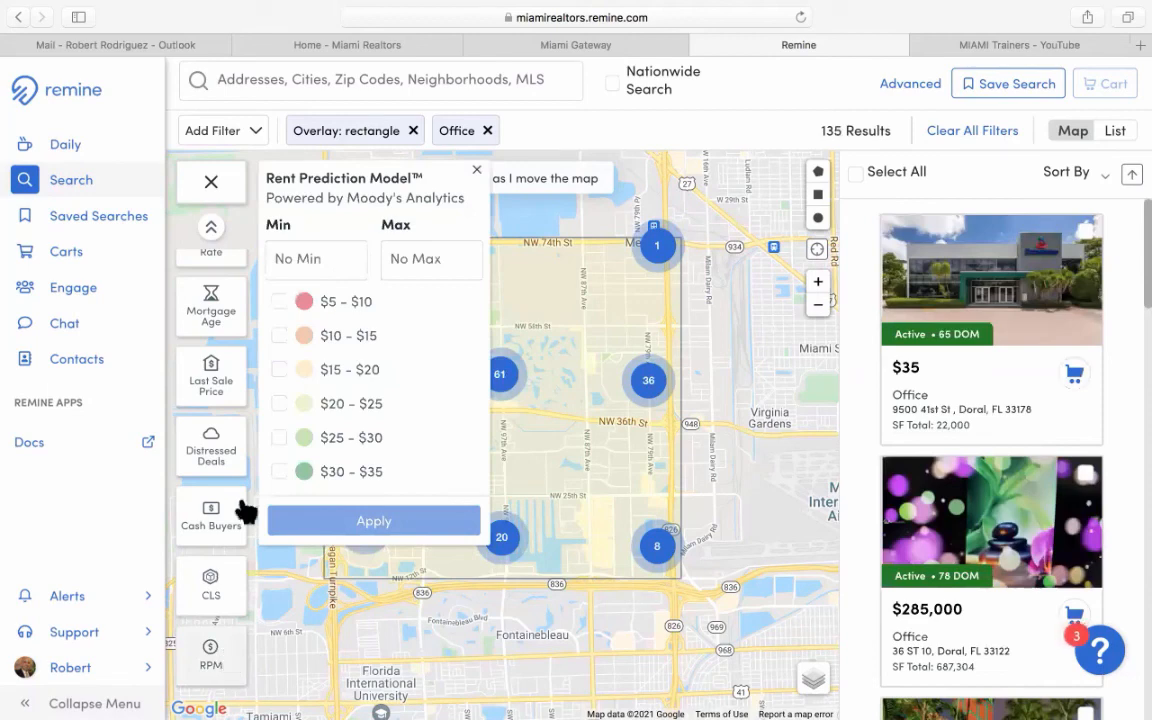
pyautogui.click(281, 405)
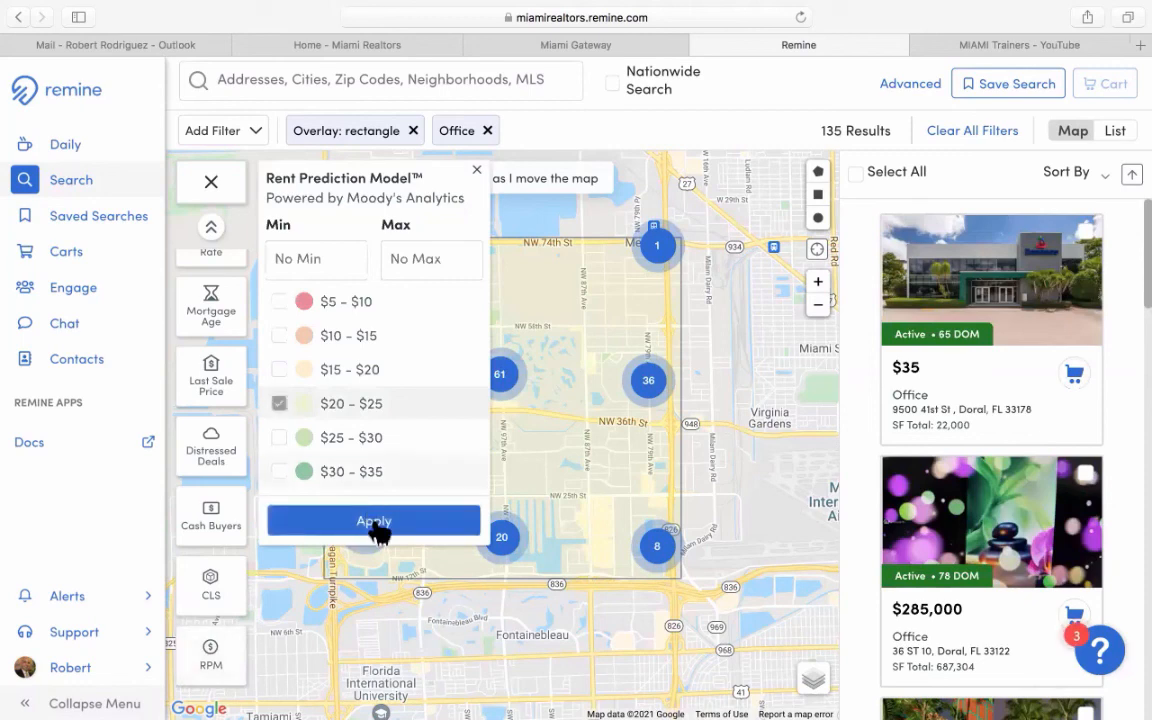
pyautogui.click(378, 530)
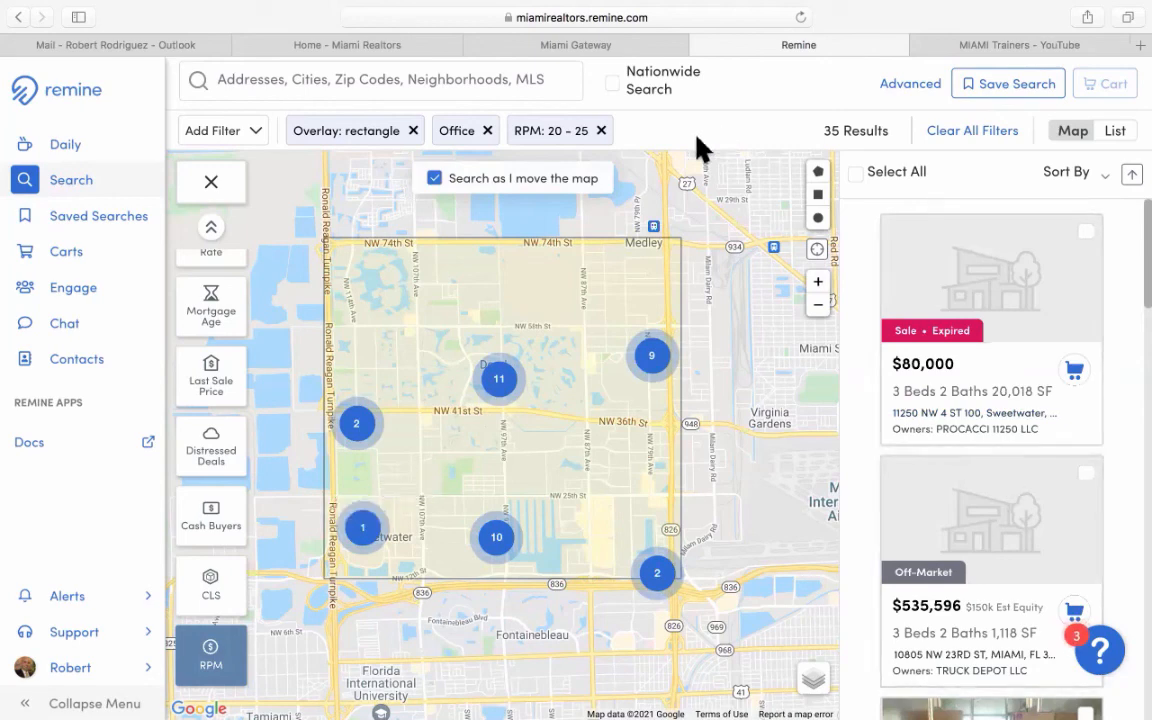
# Remove the RPM, Office and rectangle overlay filter chips from the search.
pyautogui.click(601, 131)
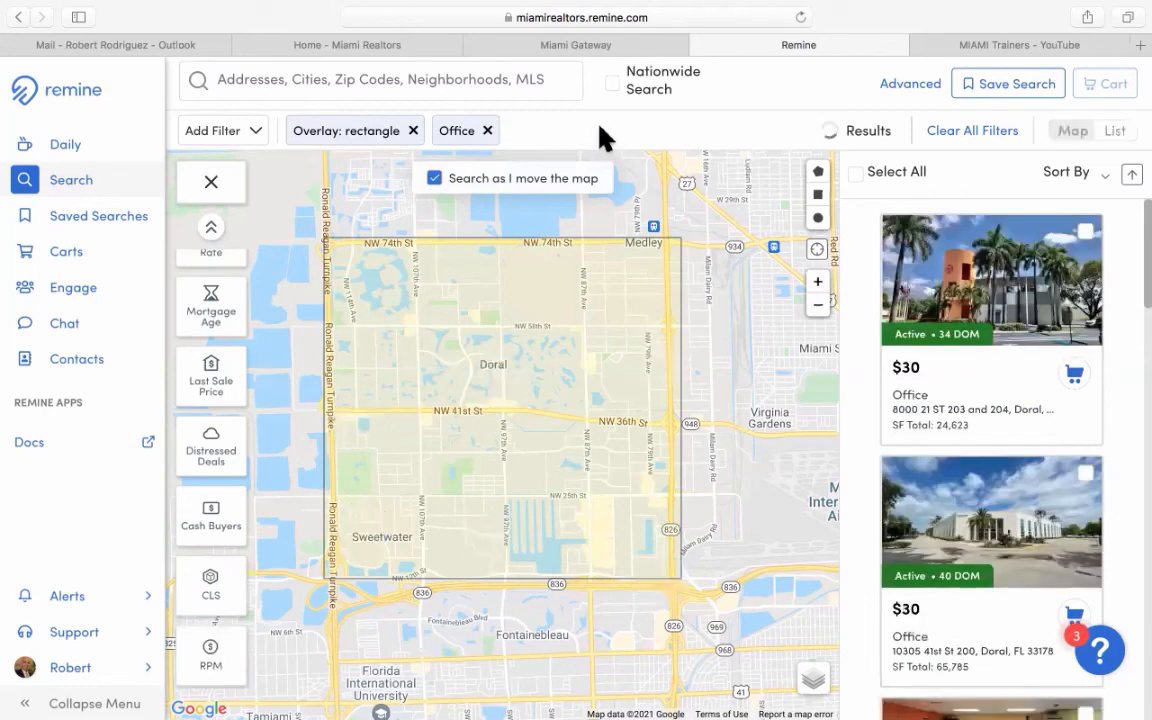
pyautogui.click(488, 132)
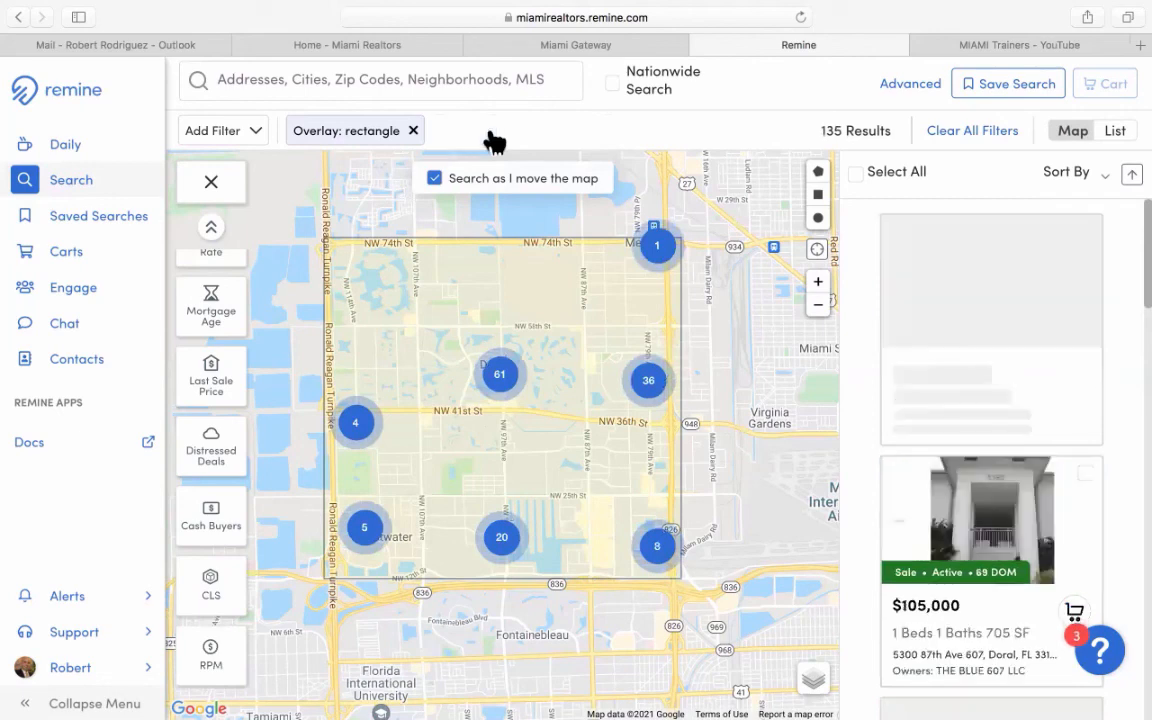
pyautogui.click(414, 131)
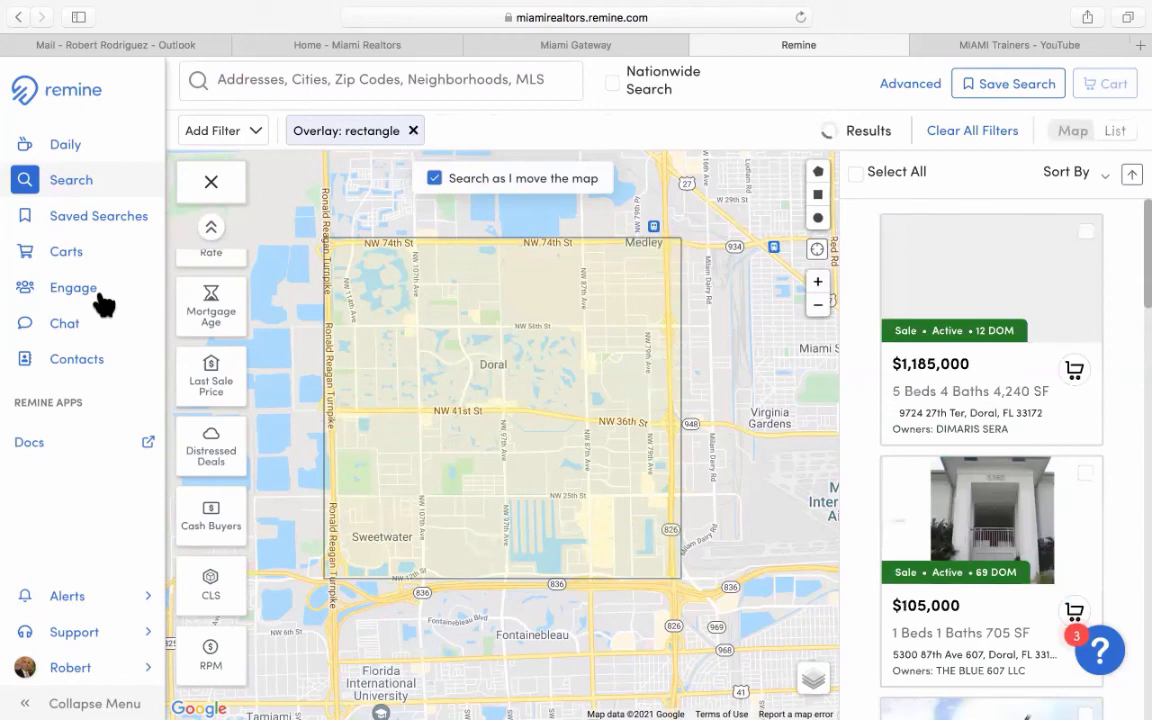